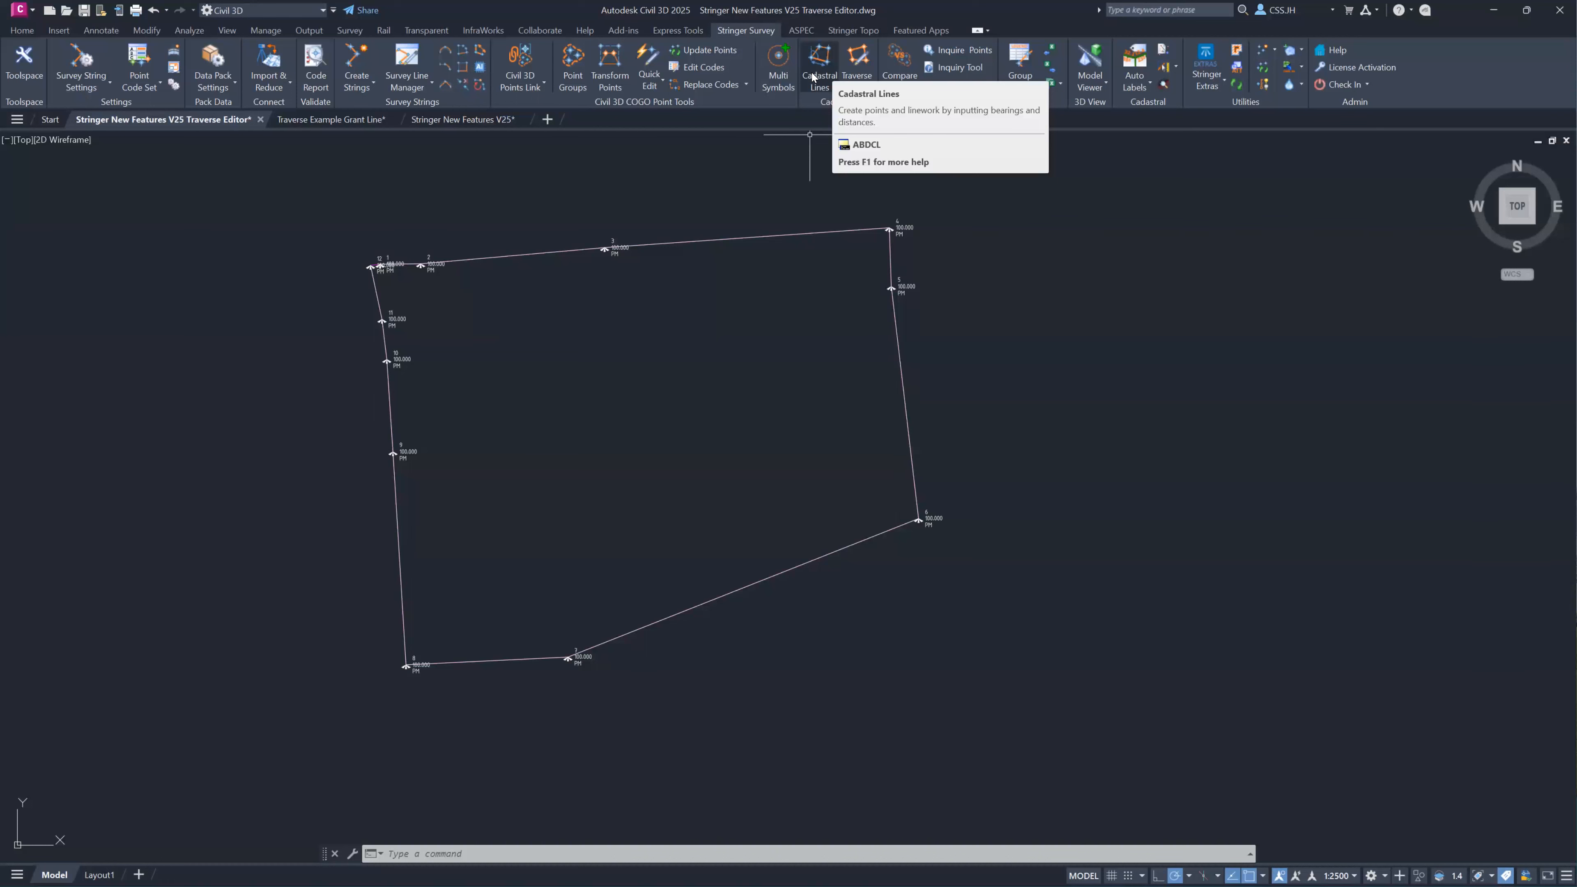
Open the Cadastral Lines tool and load the Traverse group into the Traverse Editor.
click(810, 79)
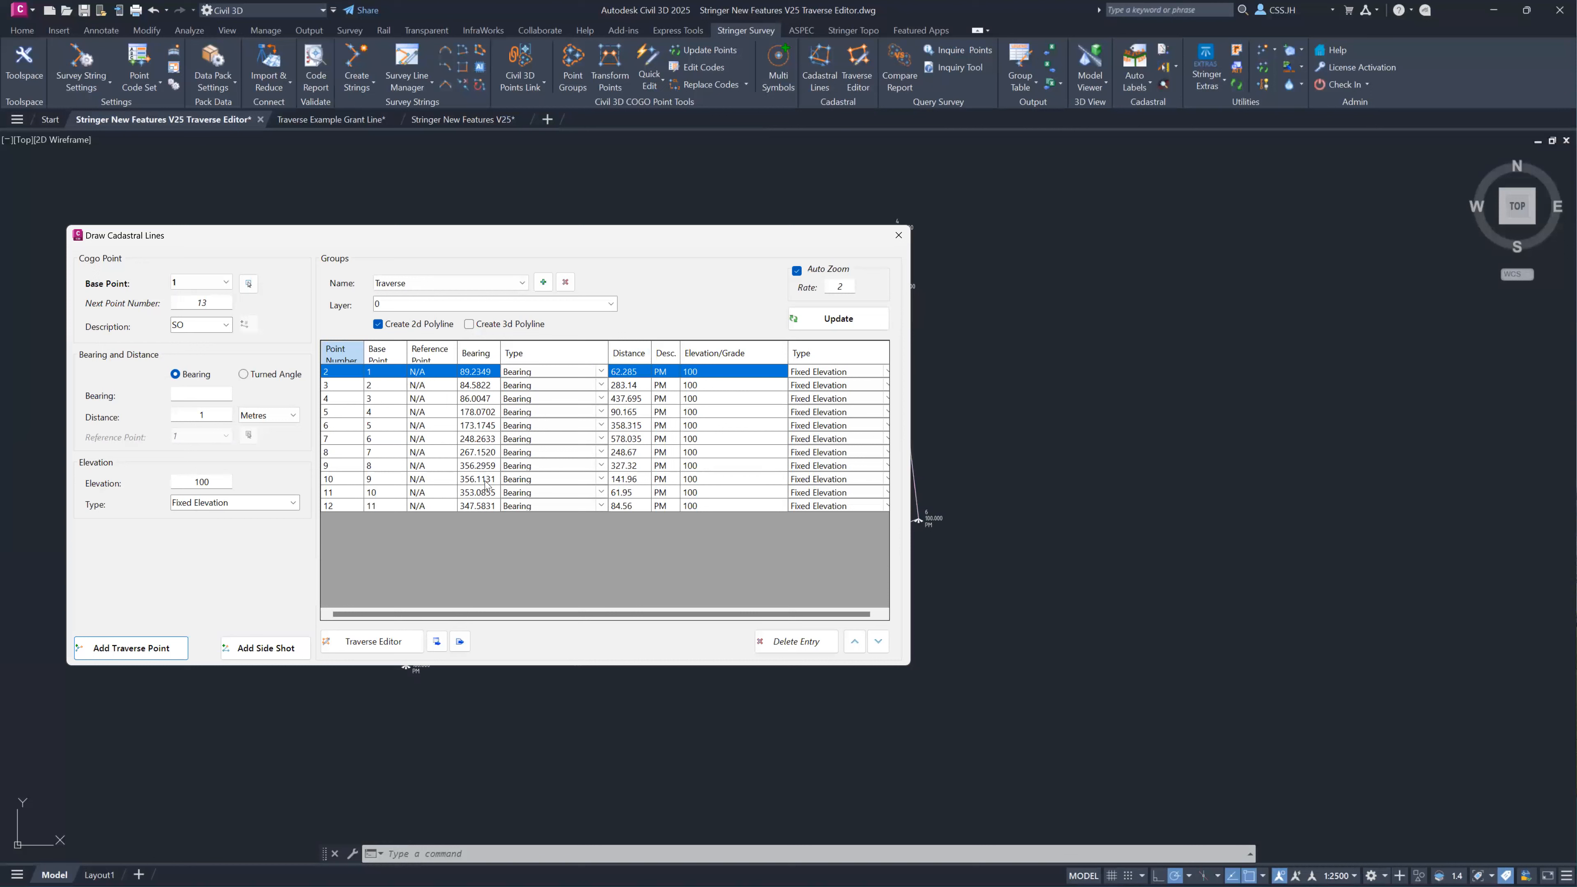
click(356, 645)
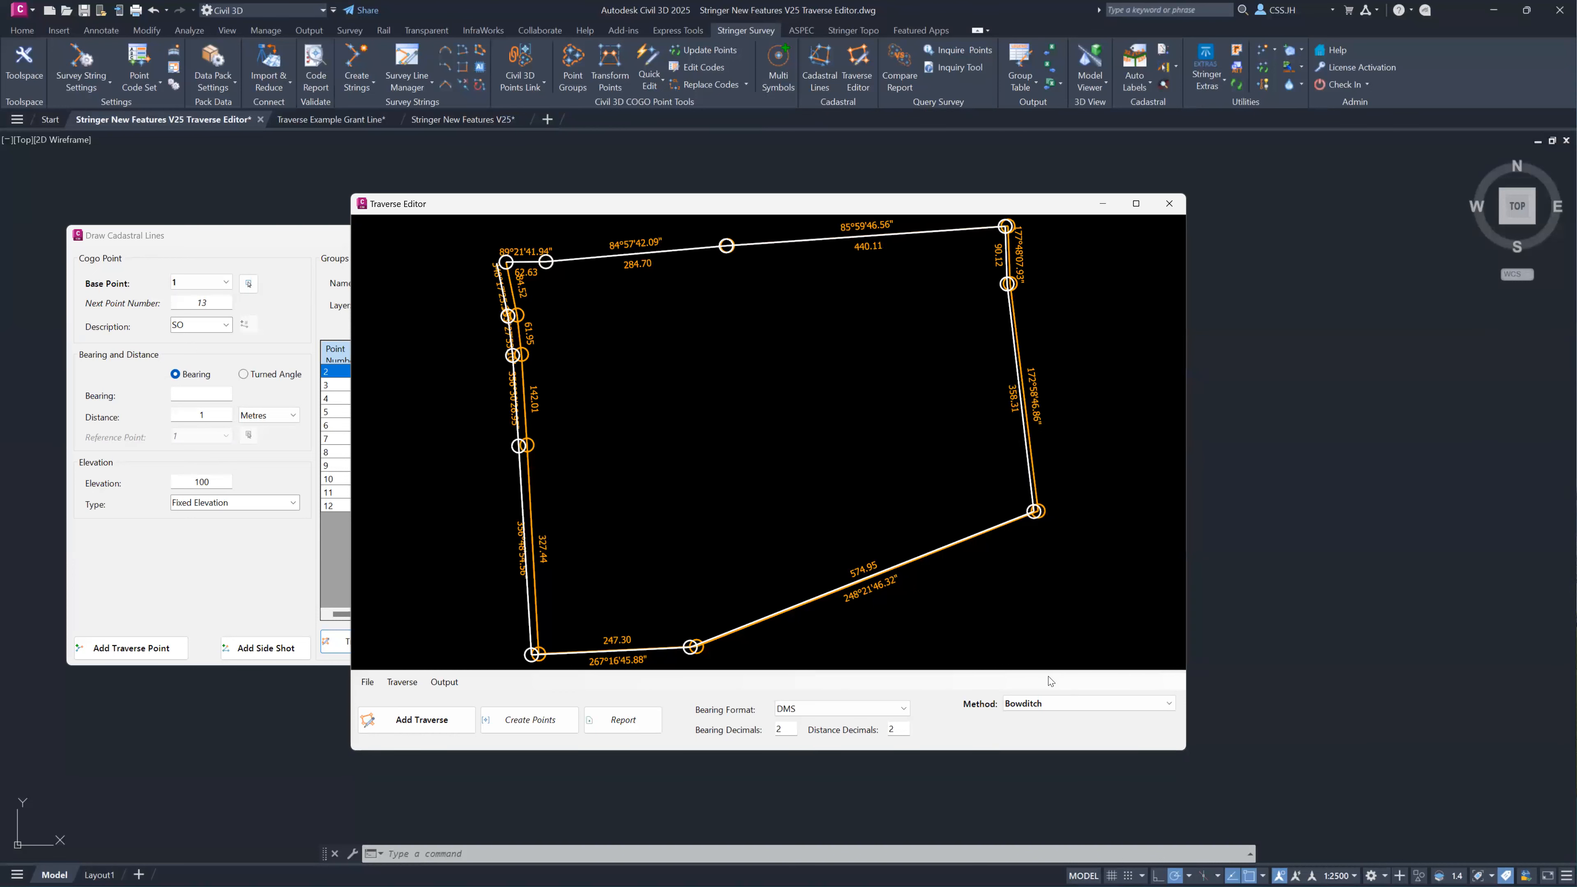
Examine the available adjustment methods, the output options, and the original and adjusted traverse linework with its bearings and distances.
click(1035, 703)
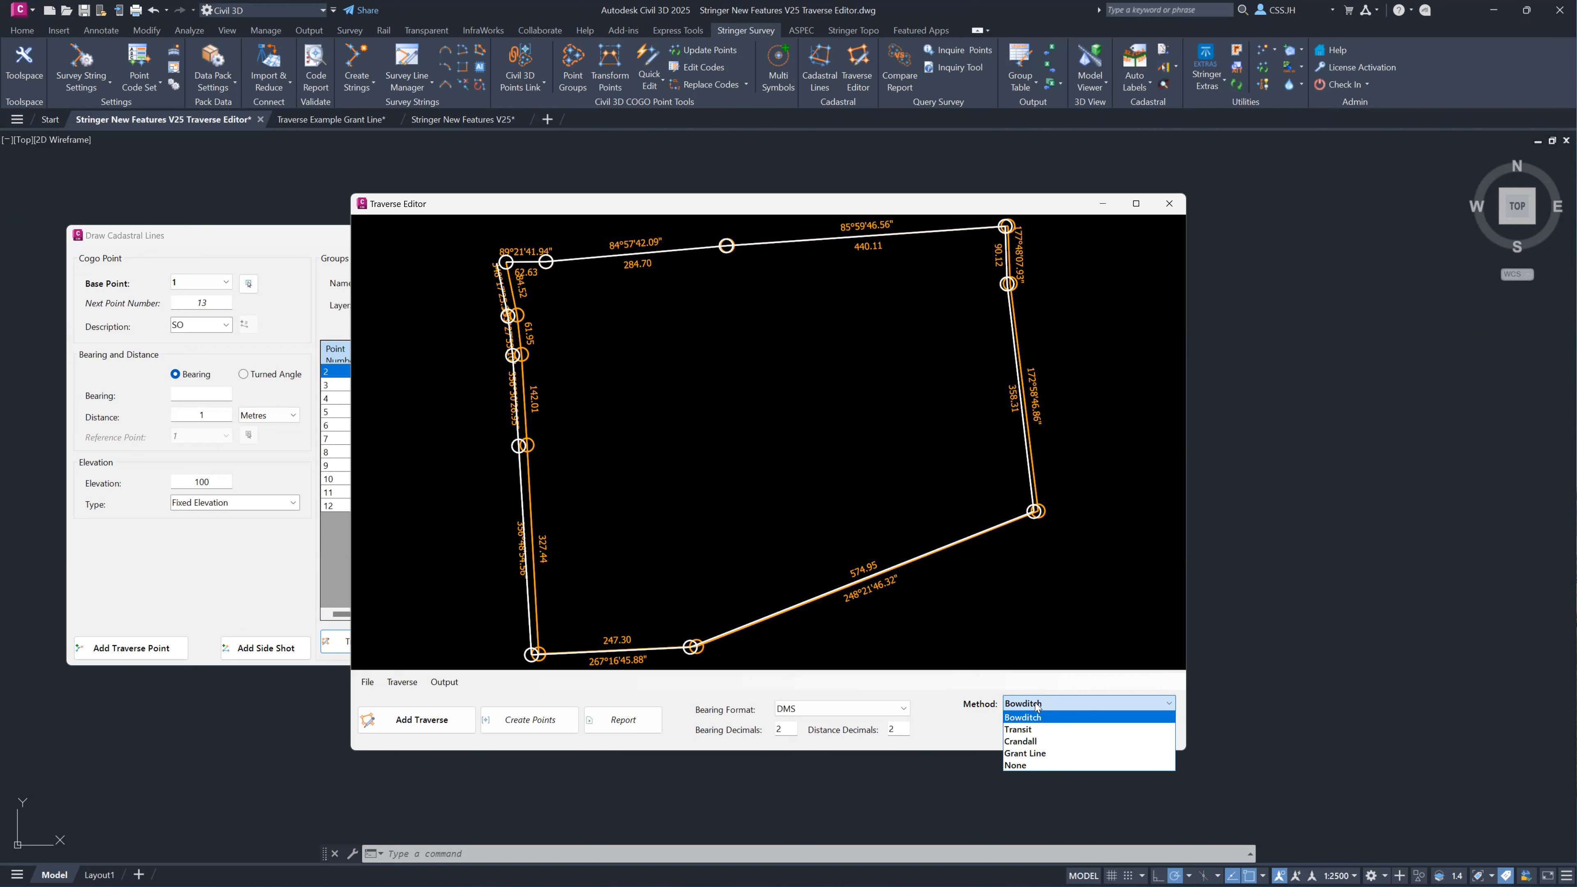
click(438, 682)
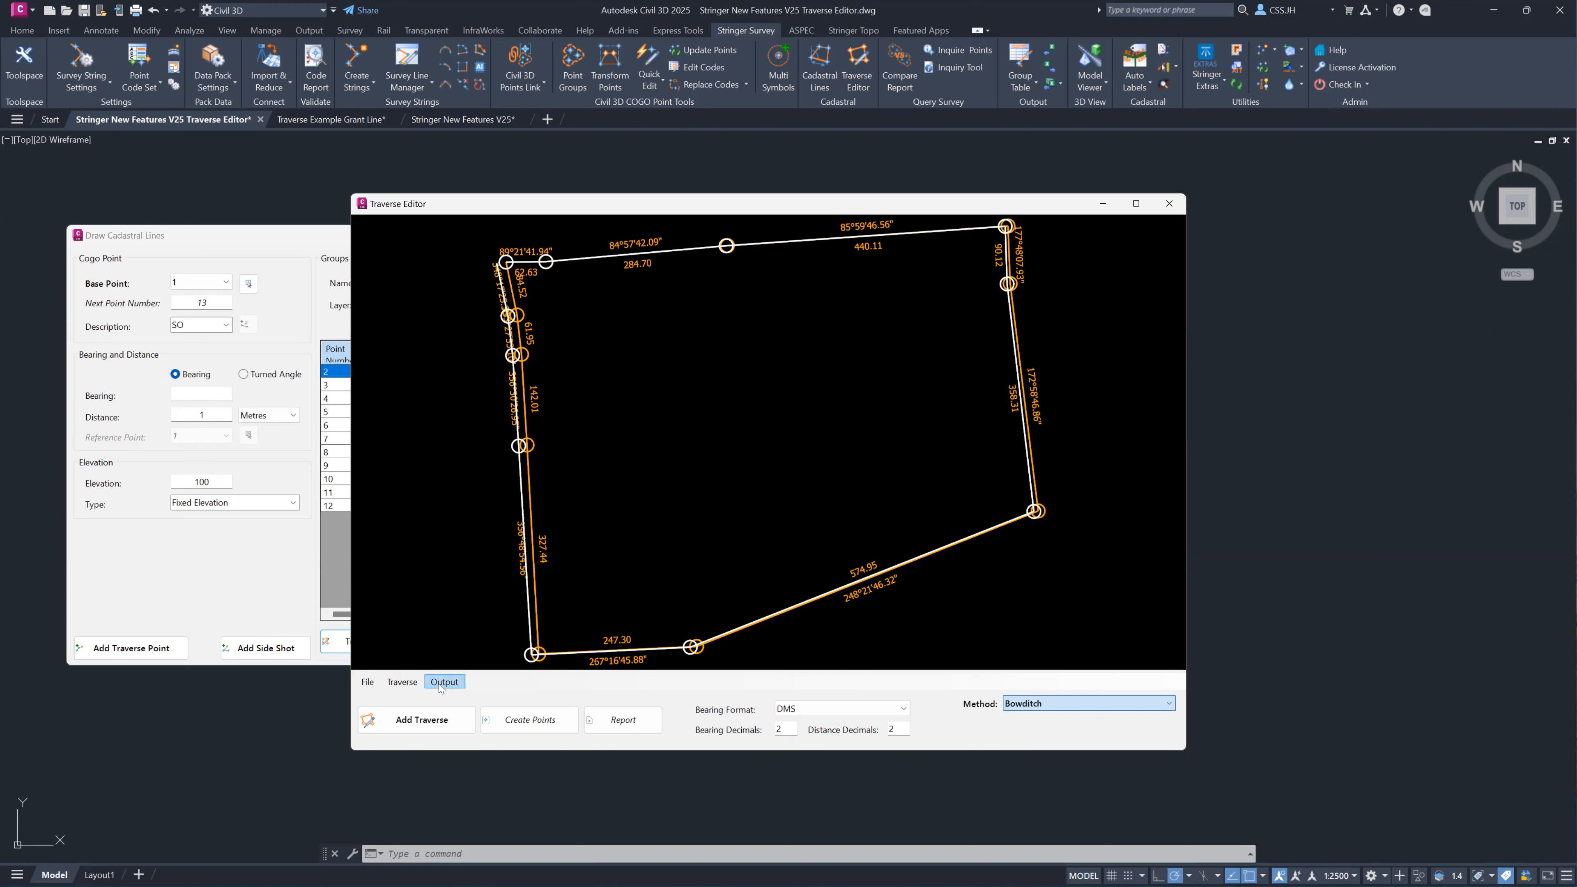
click(438, 682)
click(458, 730)
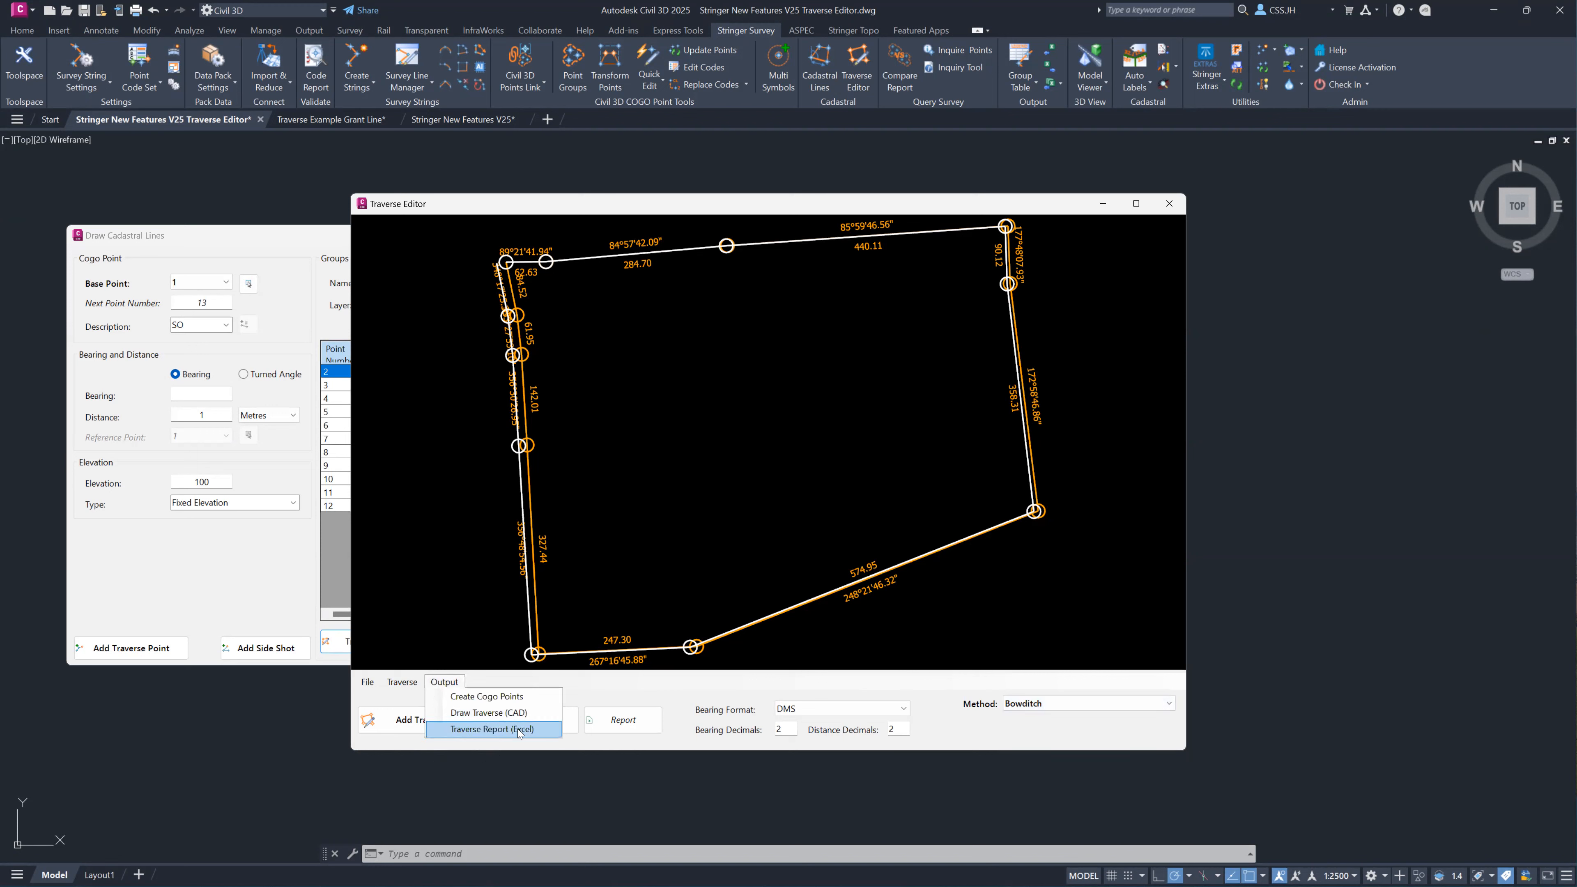
click(1121, 699)
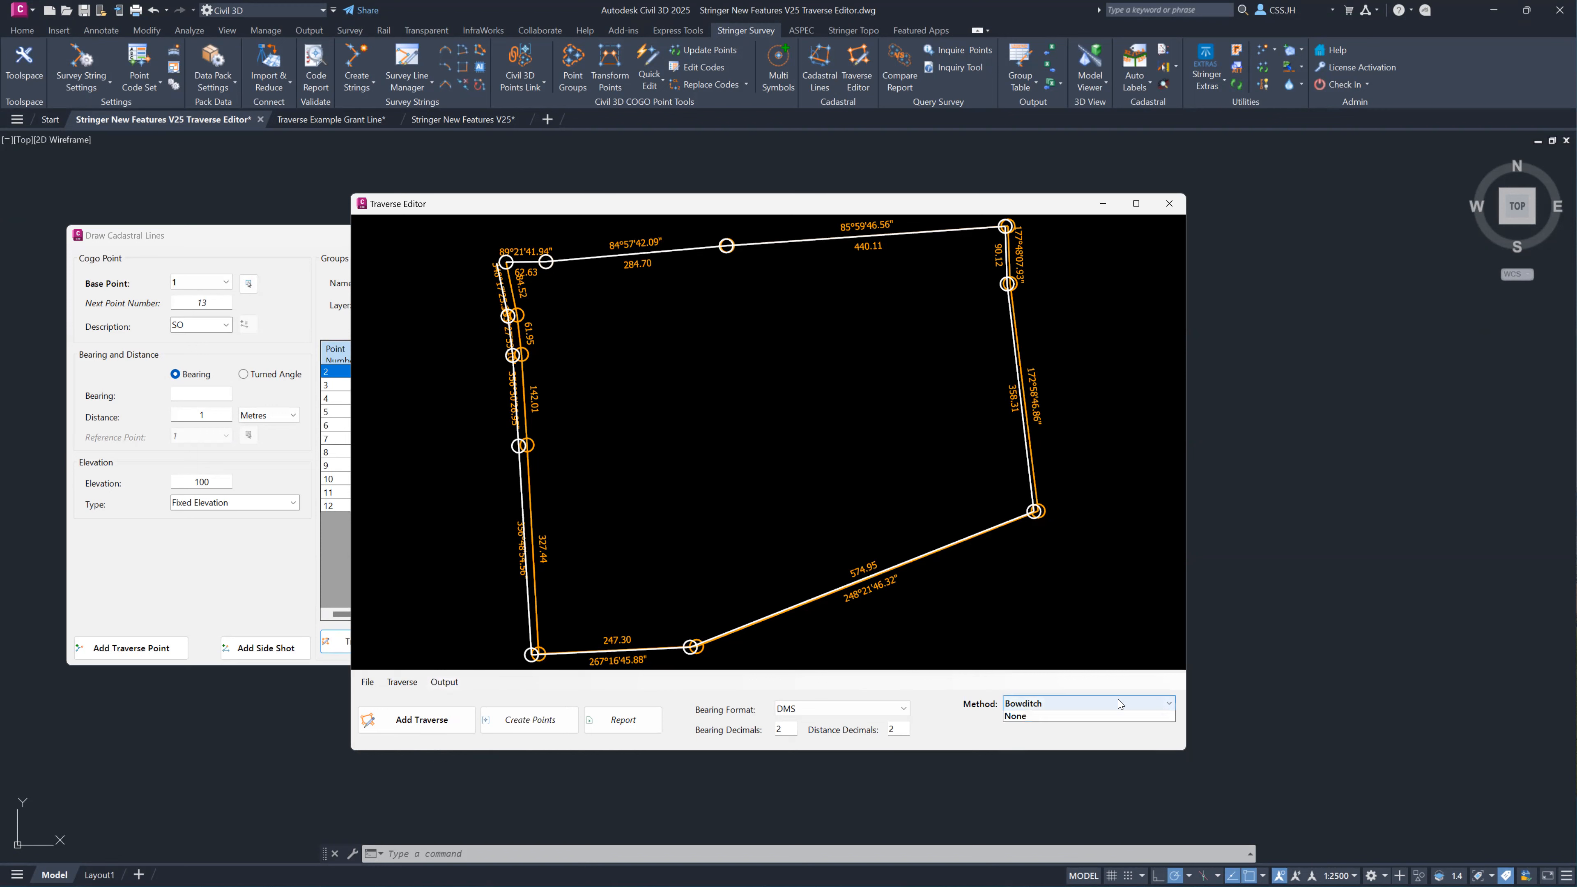
click(1117, 698)
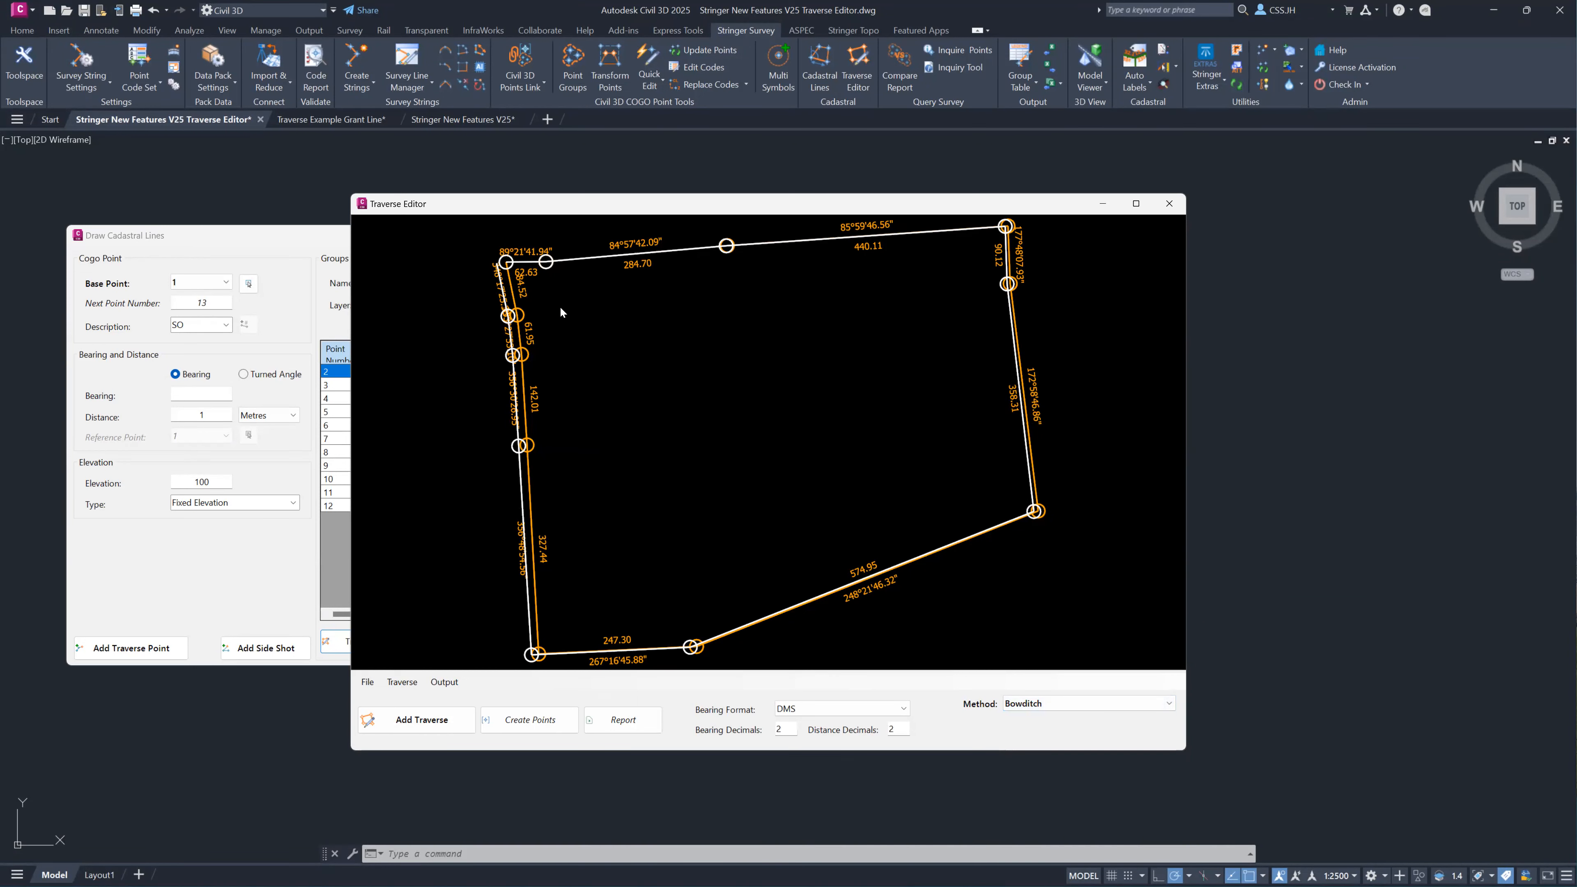
scroll(622, 236, up, 2)
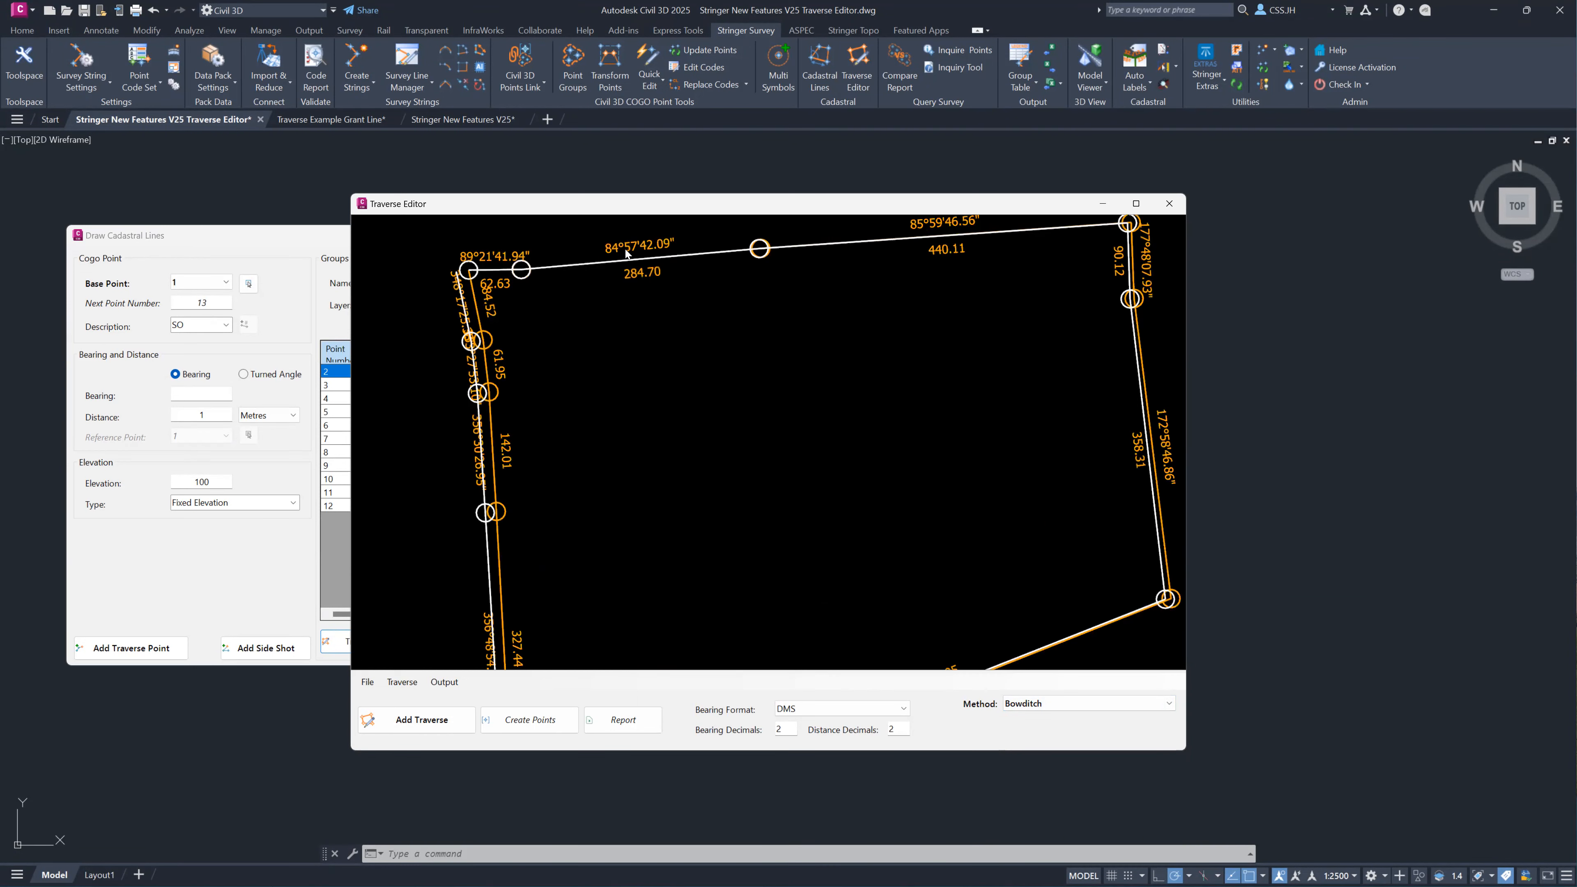
scroll(624, 249, up, 3)
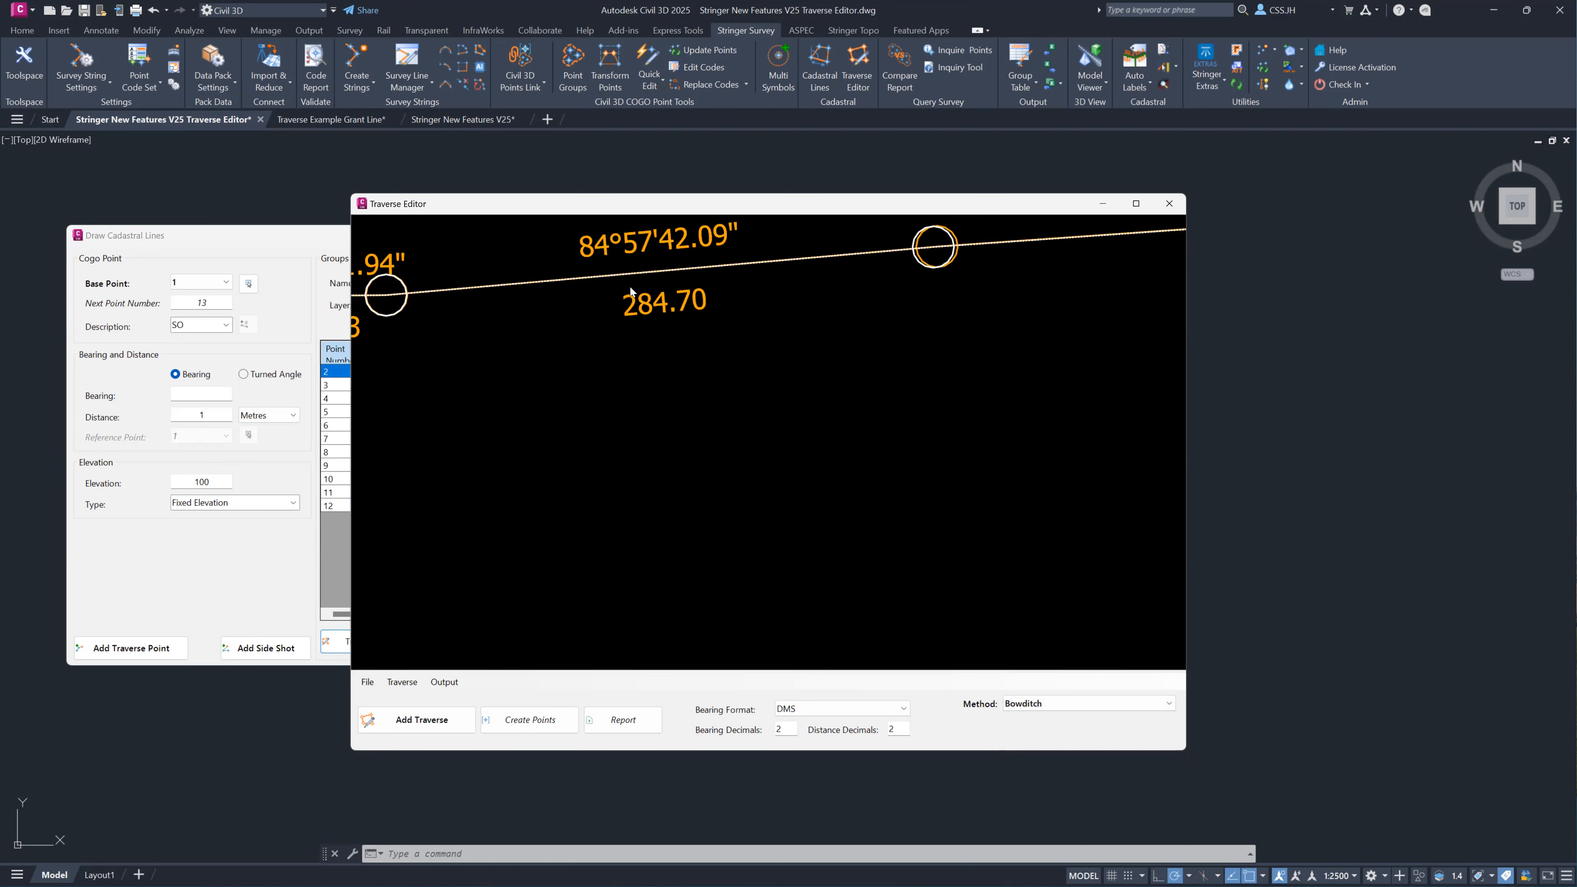
scroll(615, 317, down, 5)
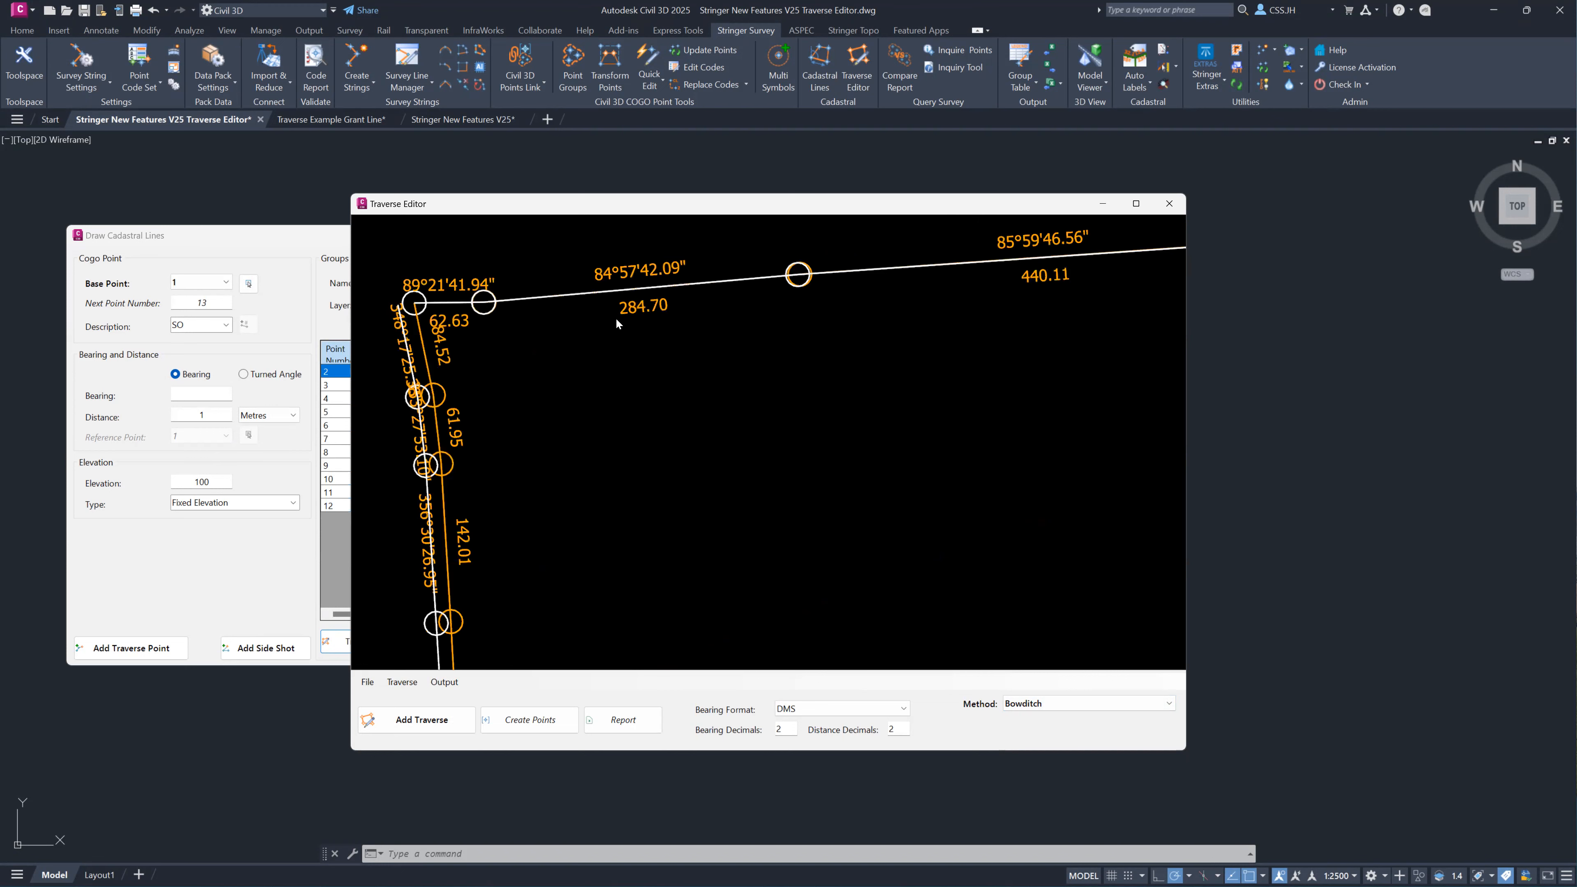
middle_drag(720, 341, 627, 324)
scroll(402, 282, down, 2)
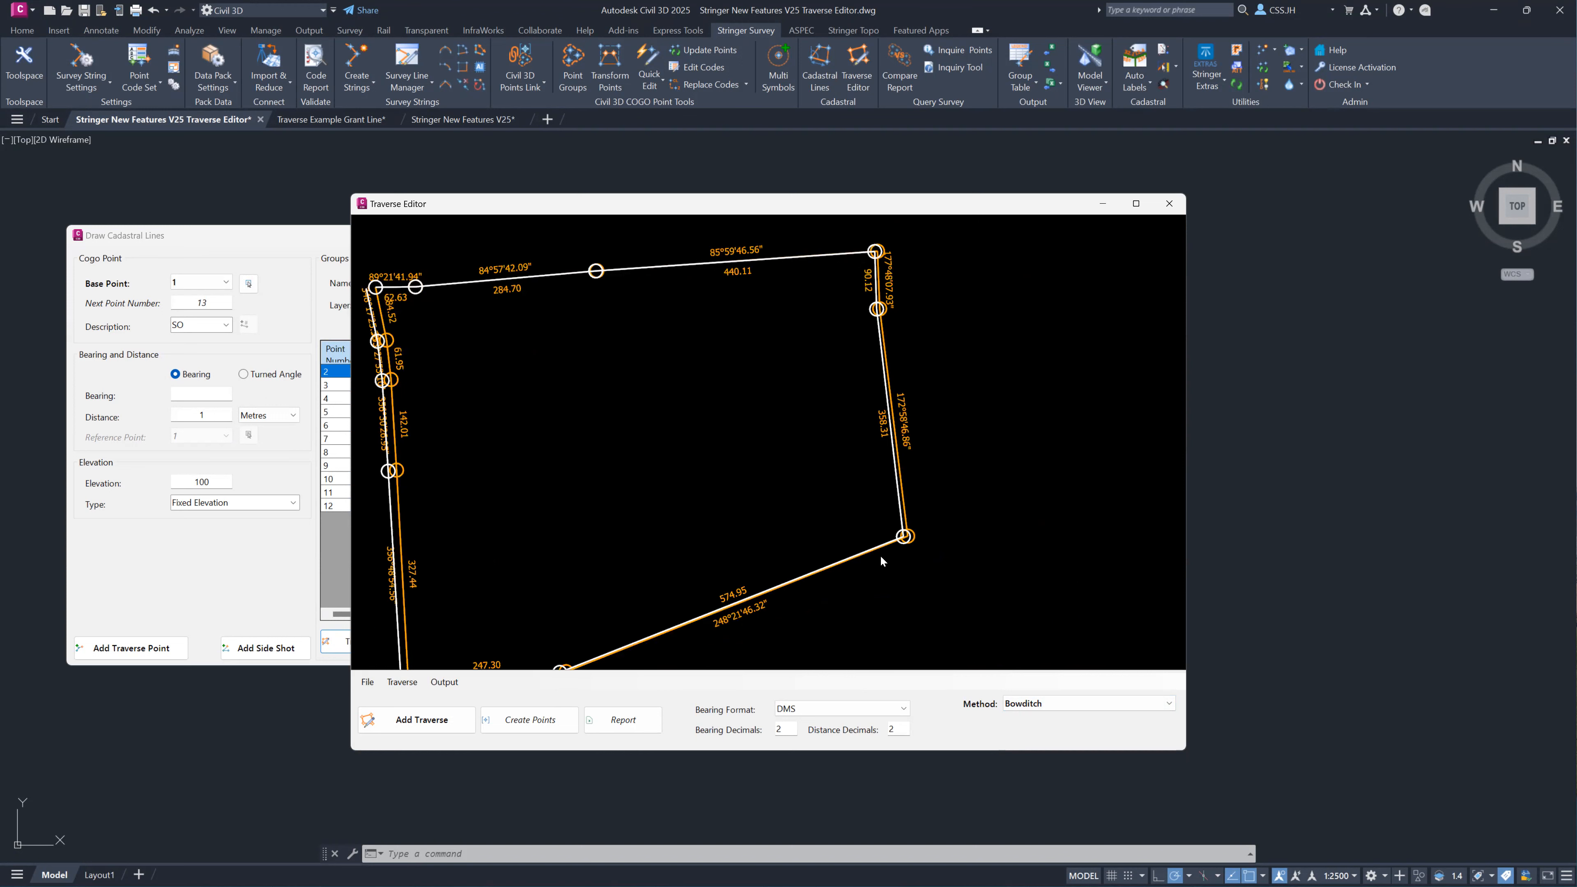
middle_drag(800, 528, 846, 507)
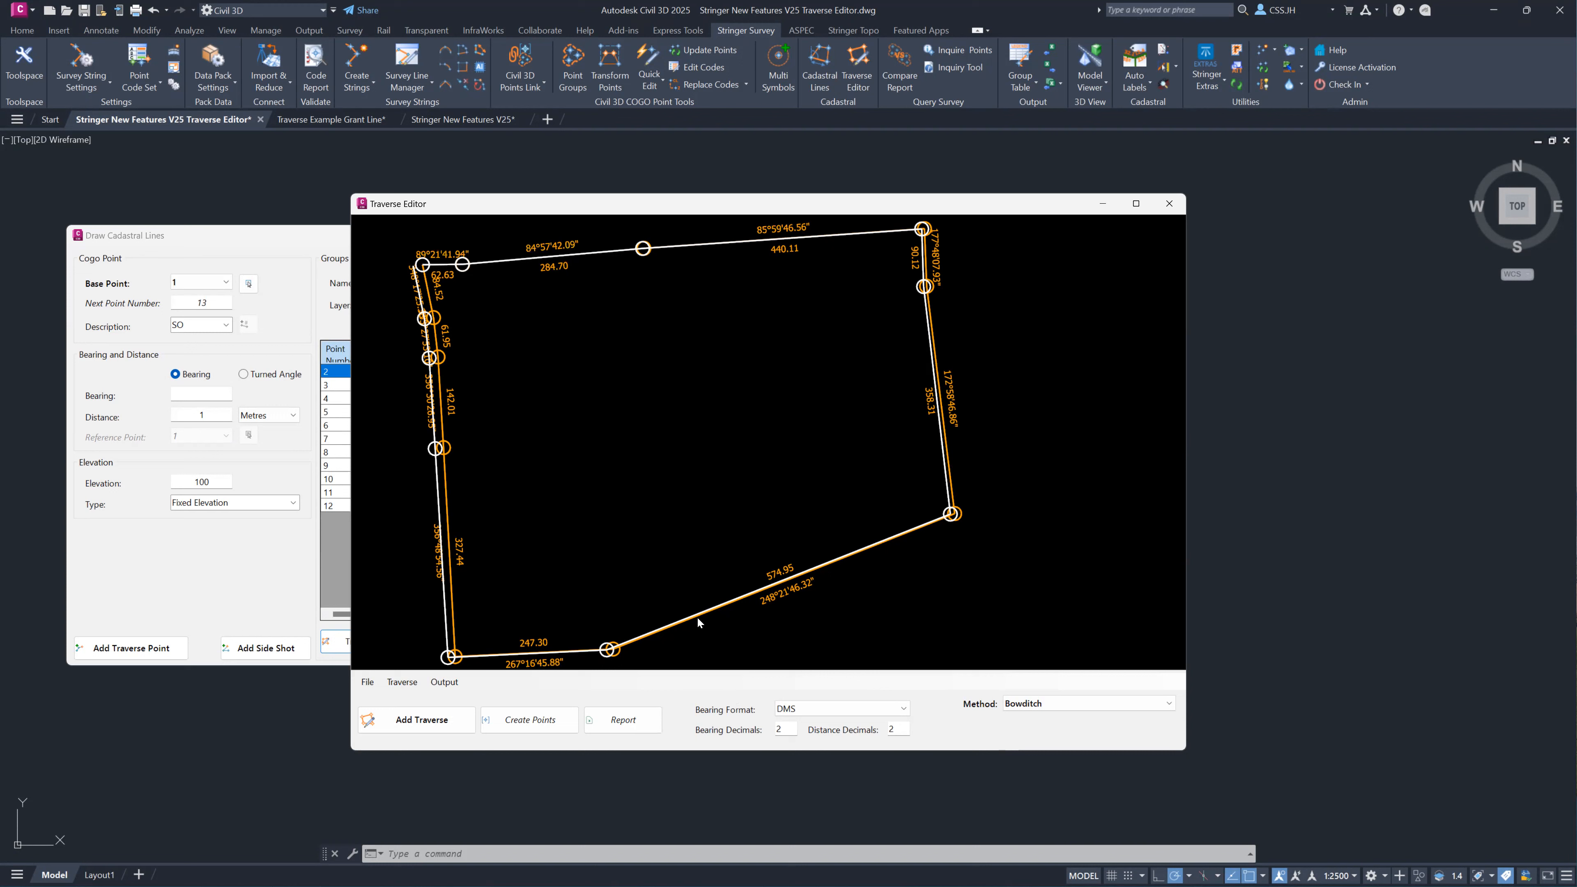
Set the traverse labels to 0 bearing decimals and 4 distance decimals.
double_click(785, 729)
text(0)
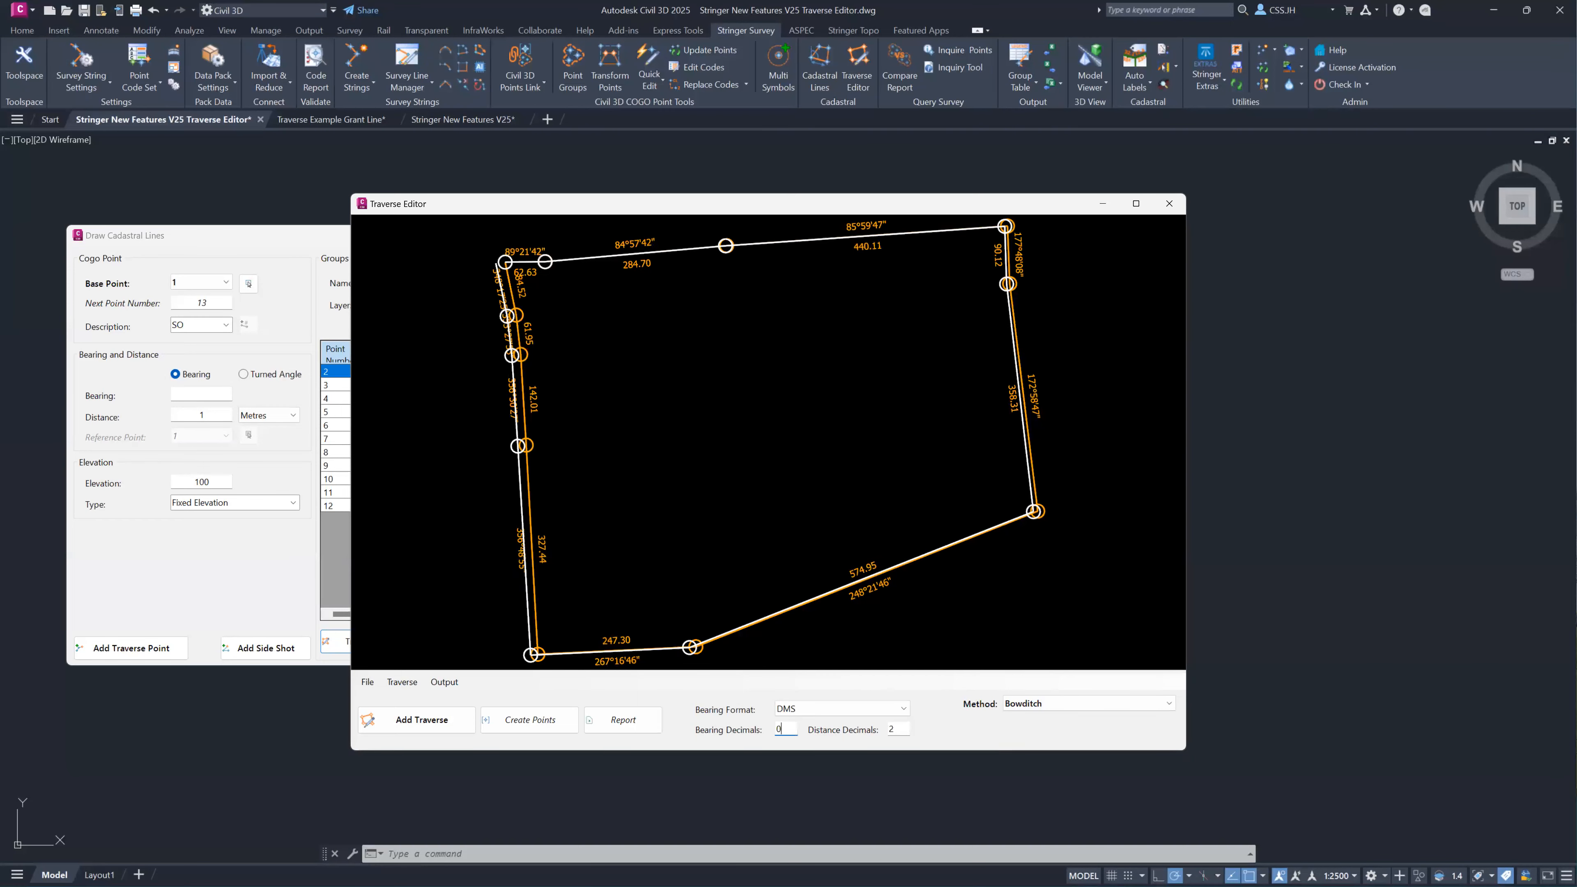
double_click(900, 731)
text(4)
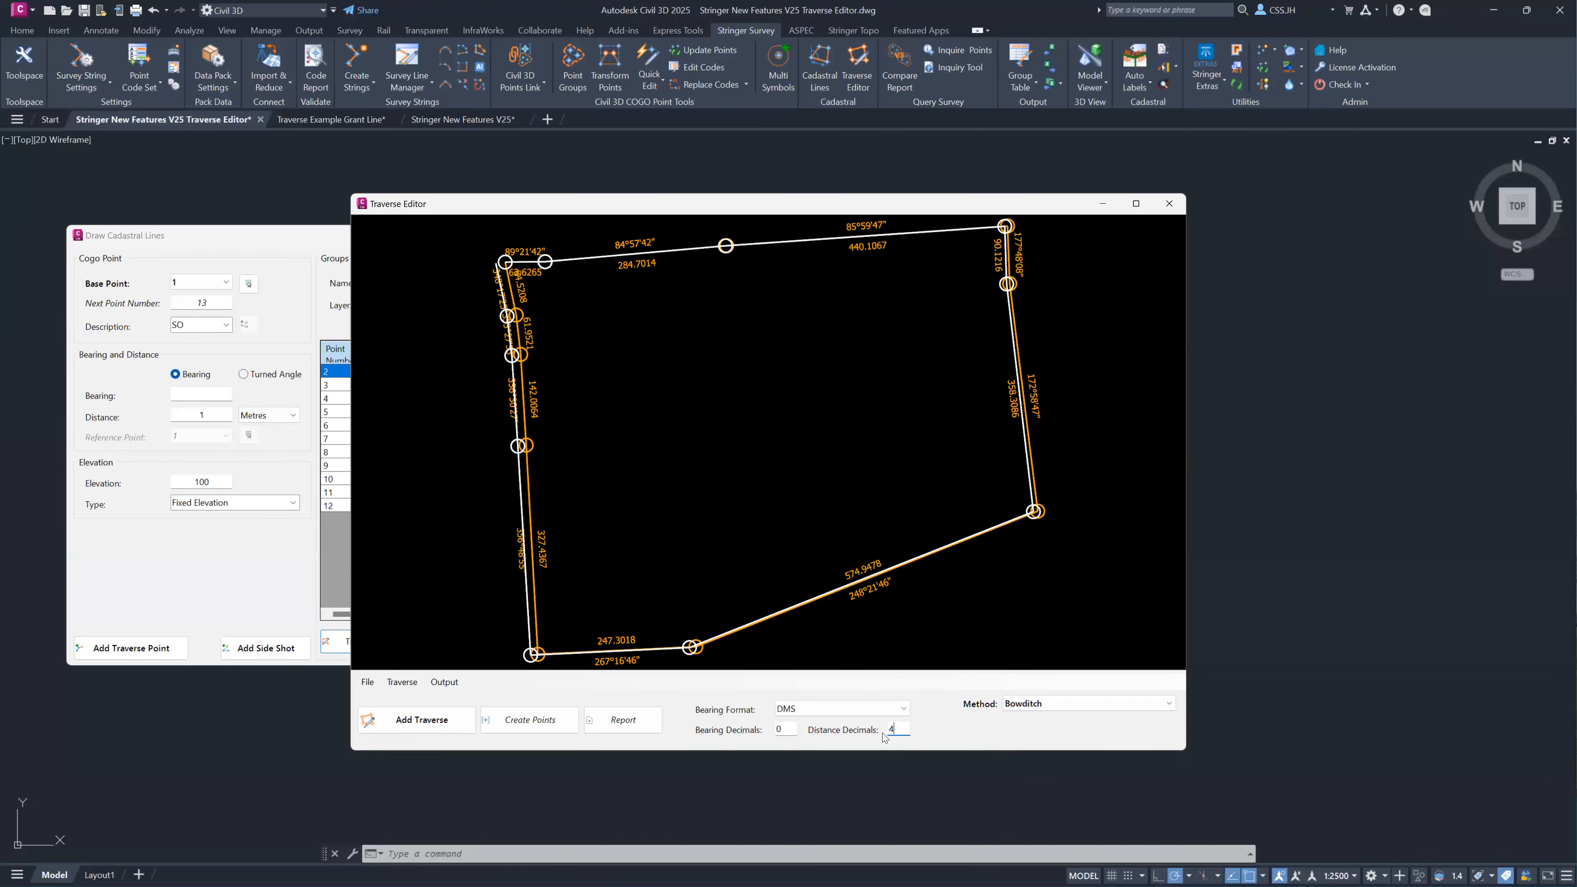
Compare the traverse under the Transit, Crandall and None adjustment methods, and return the method to Bowditch.
click(1063, 704)
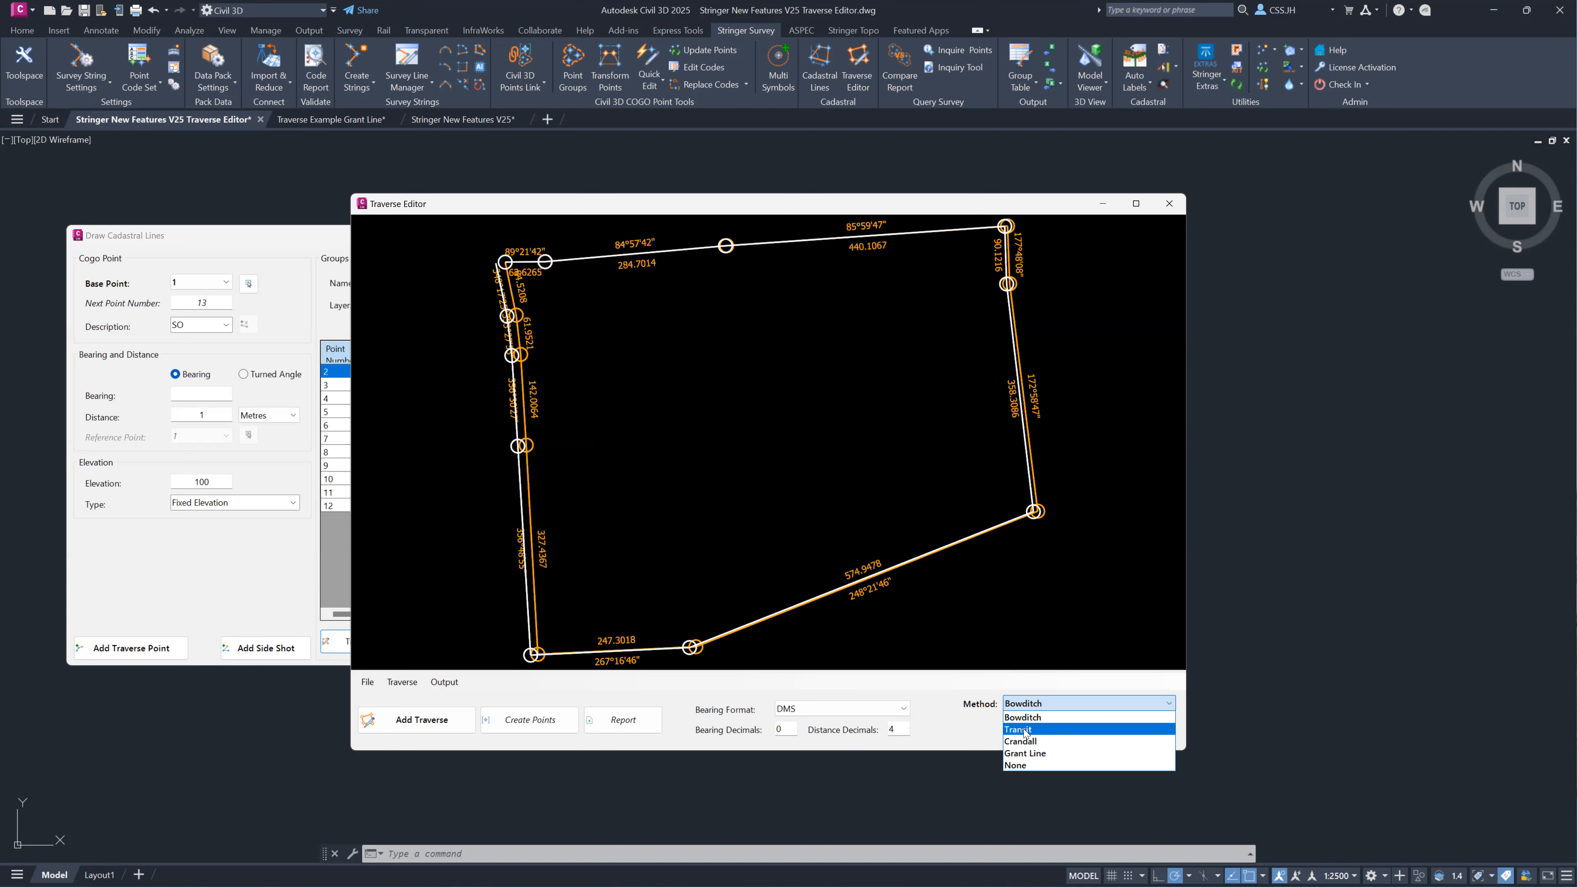
click(1024, 732)
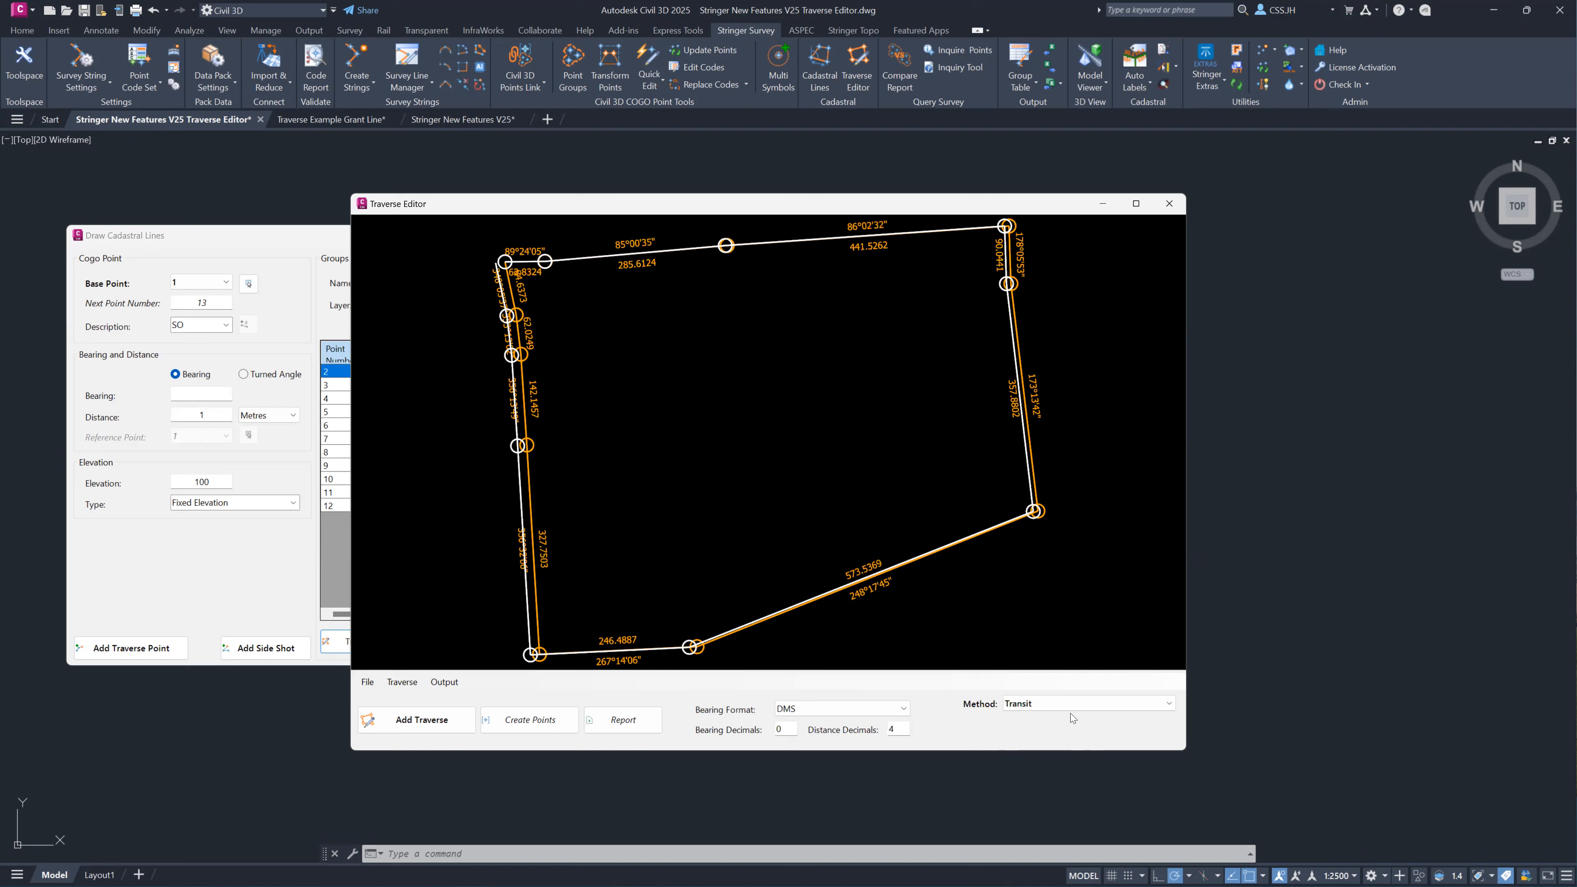
click(1061, 697)
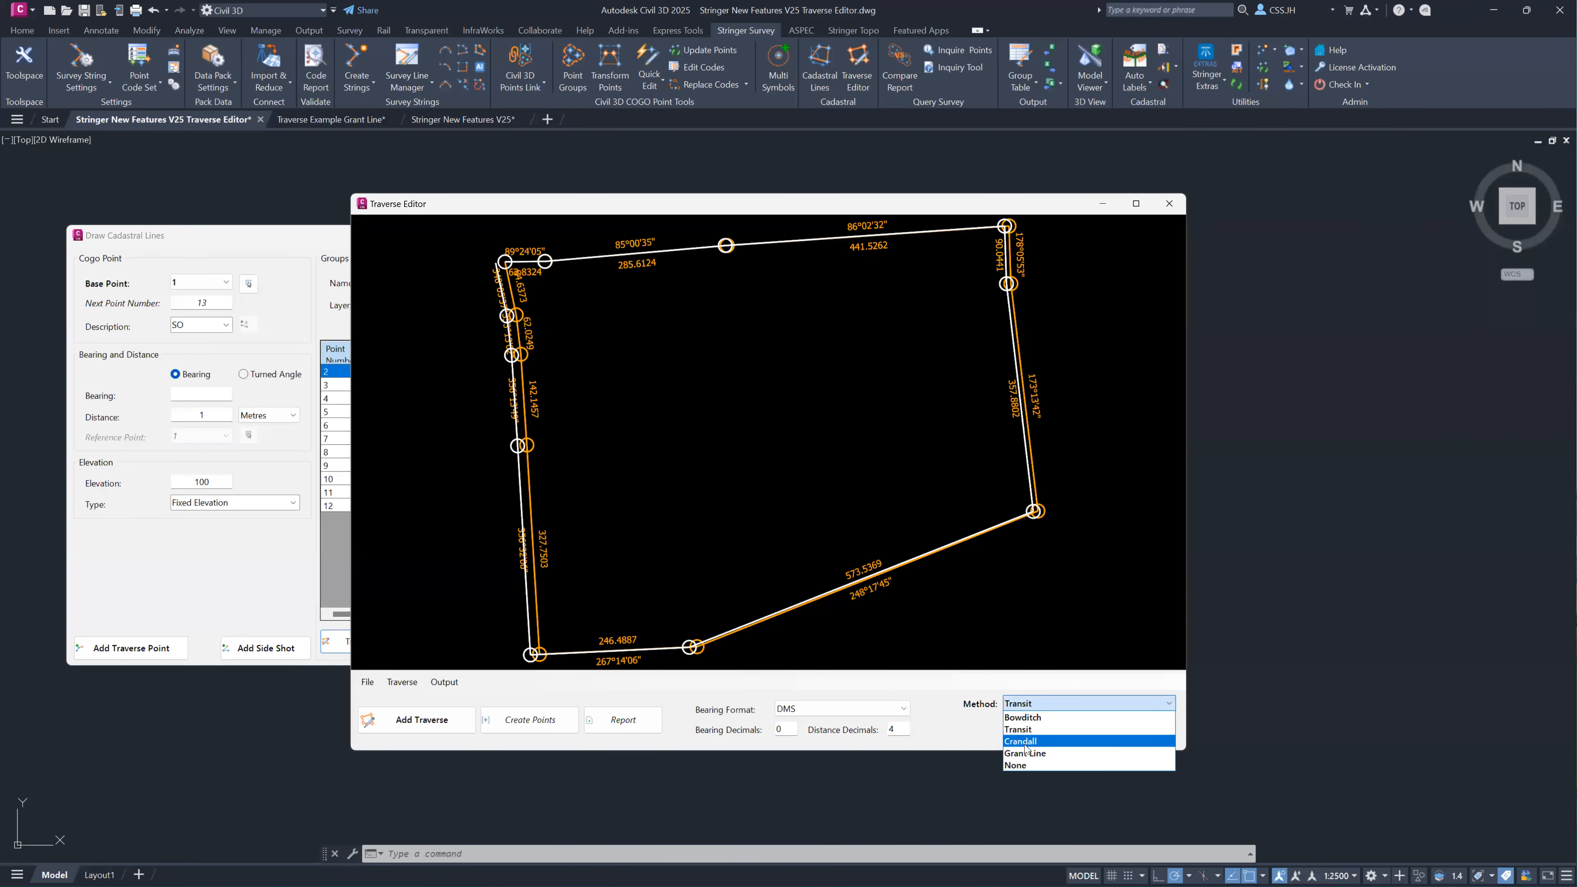
click(1024, 745)
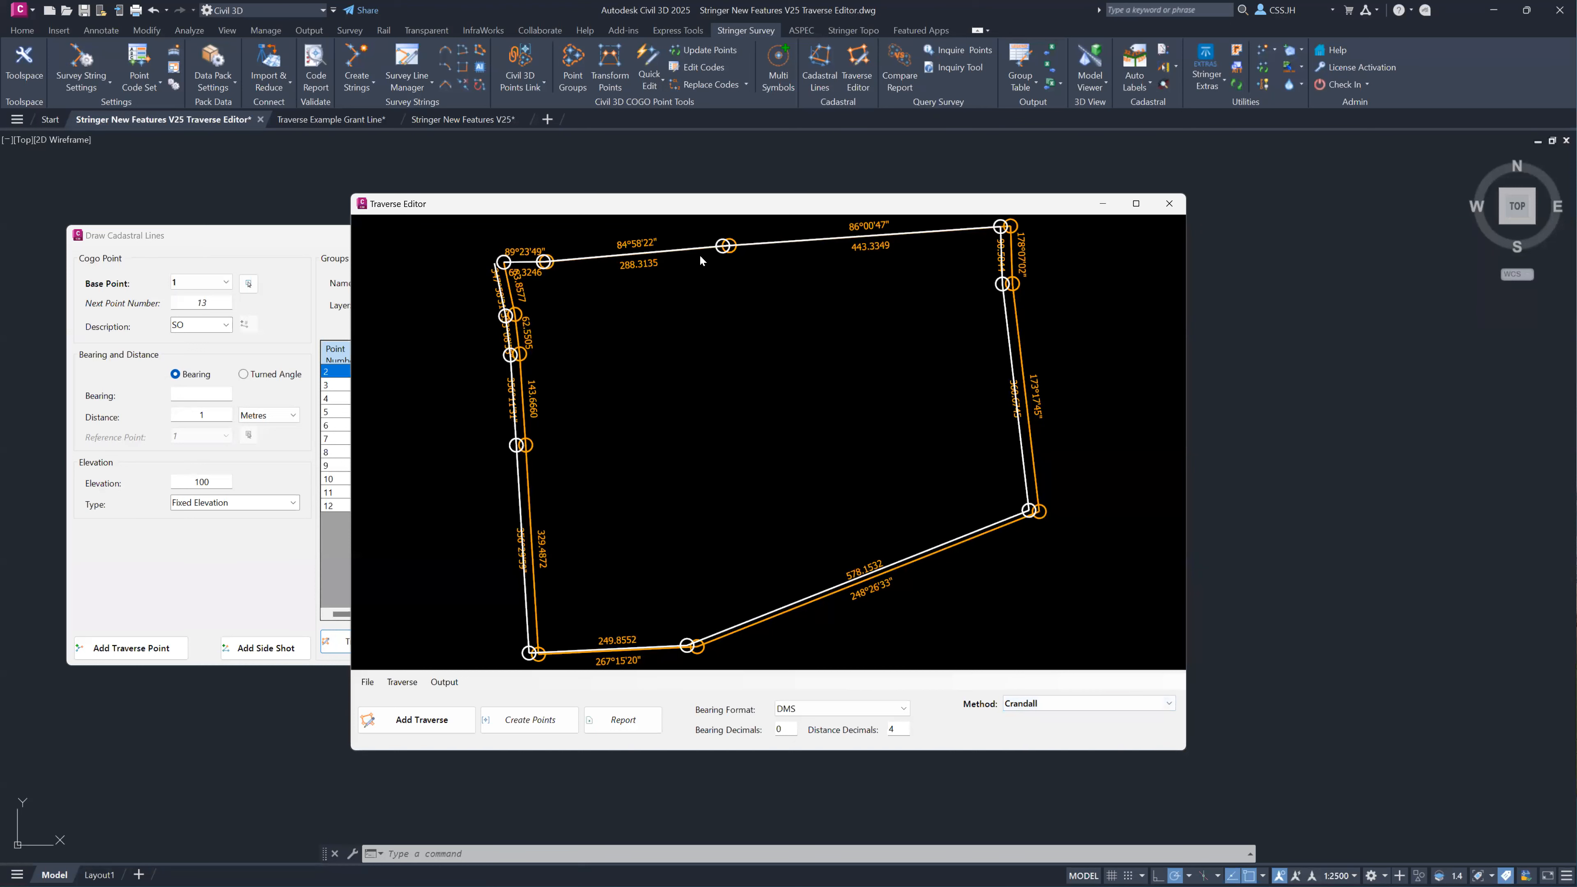
click(1082, 705)
click(1046, 764)
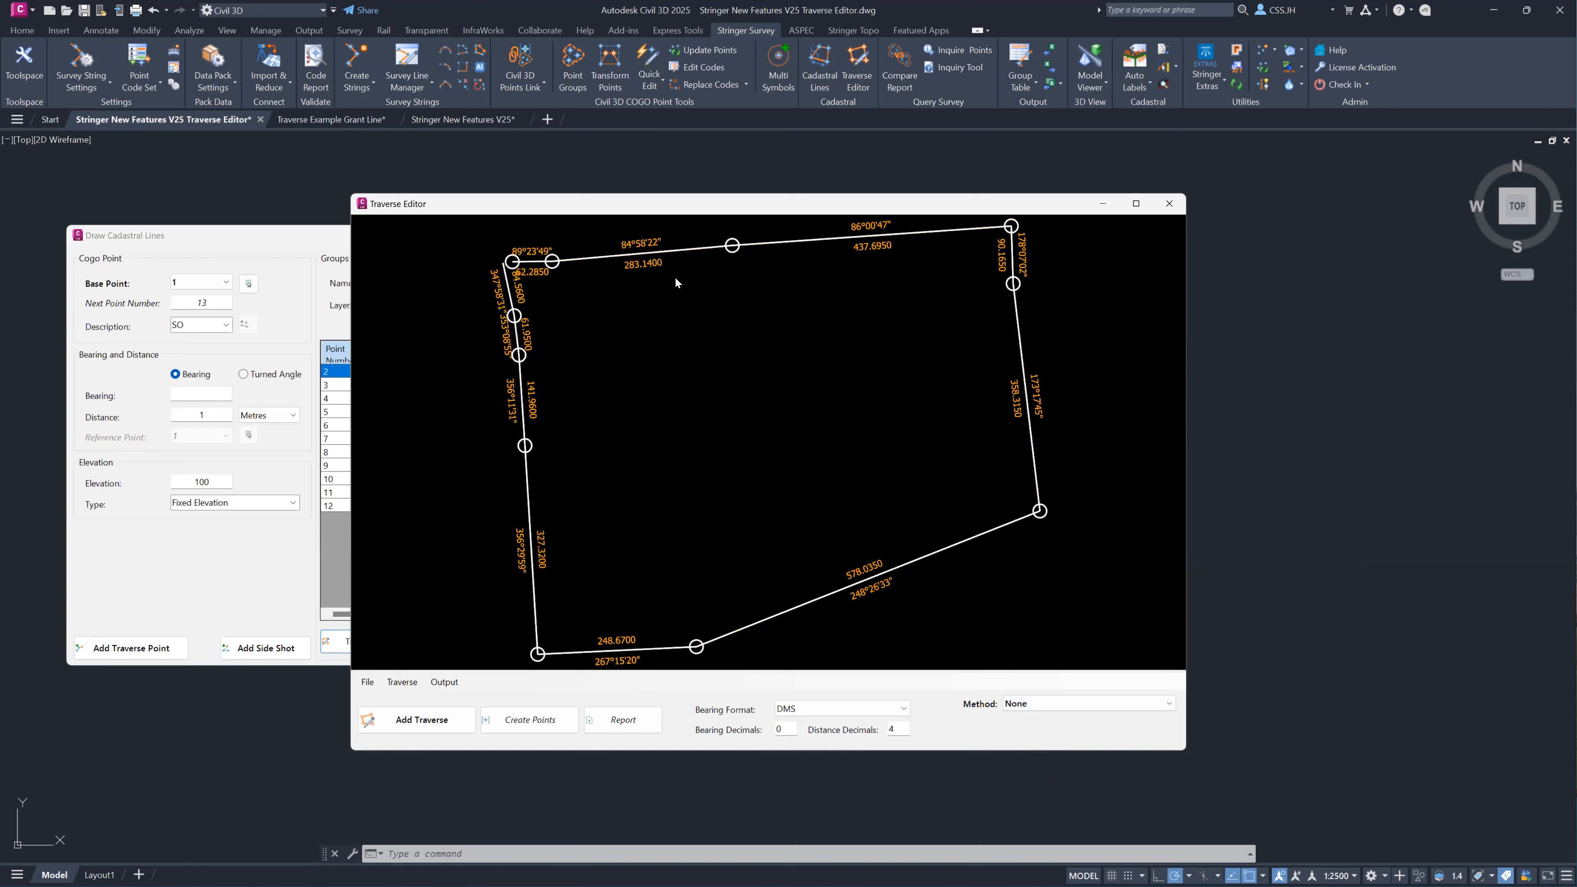
click(1066, 705)
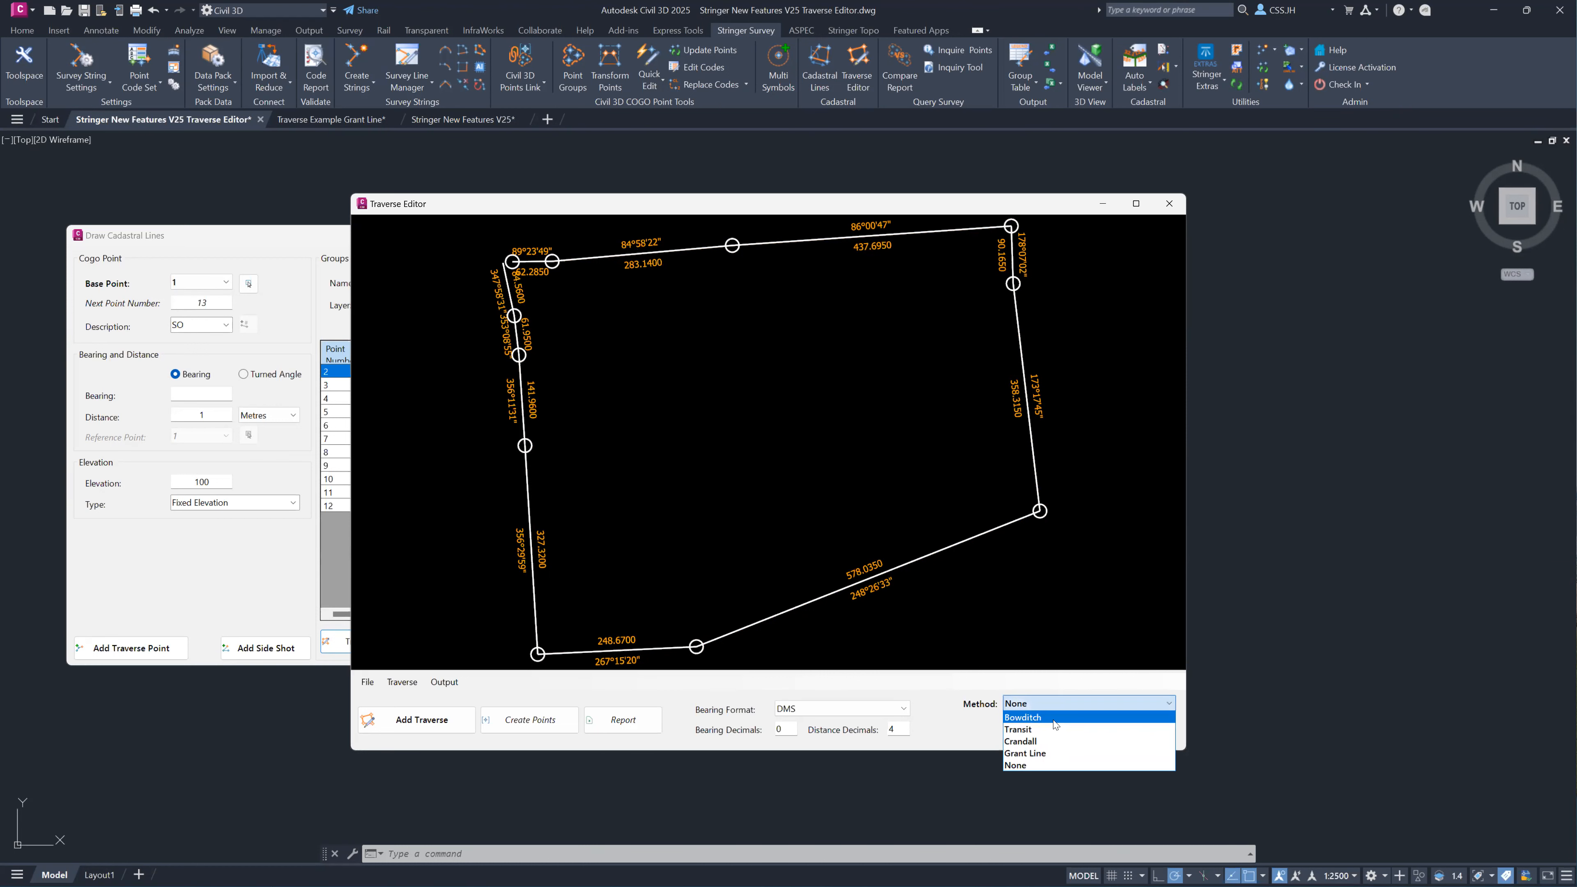
click(1050, 741)
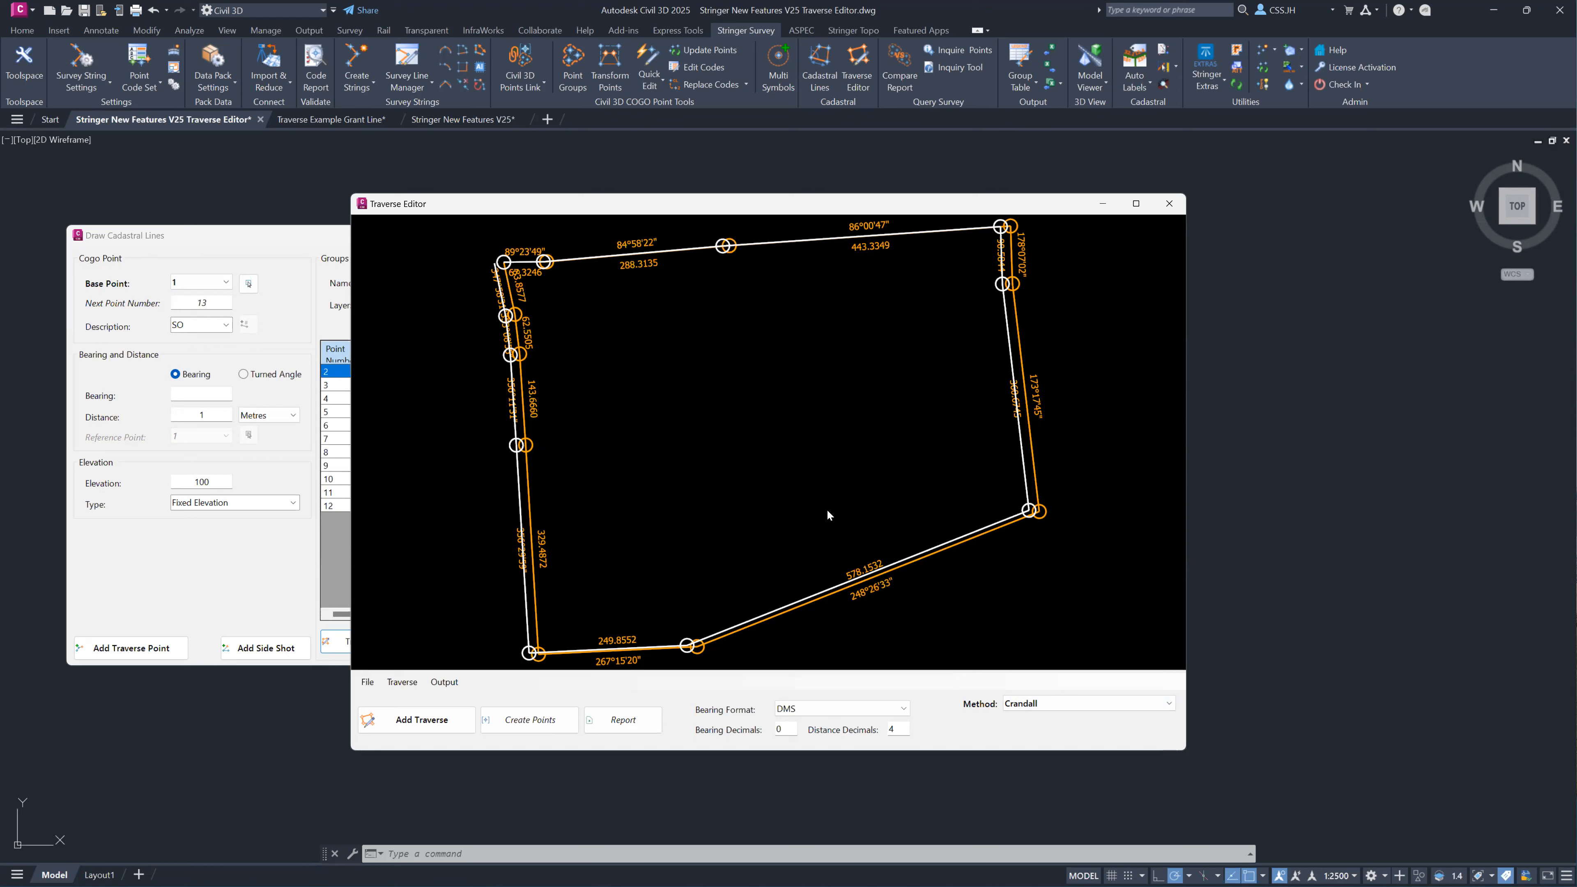
click(1037, 704)
click(1031, 722)
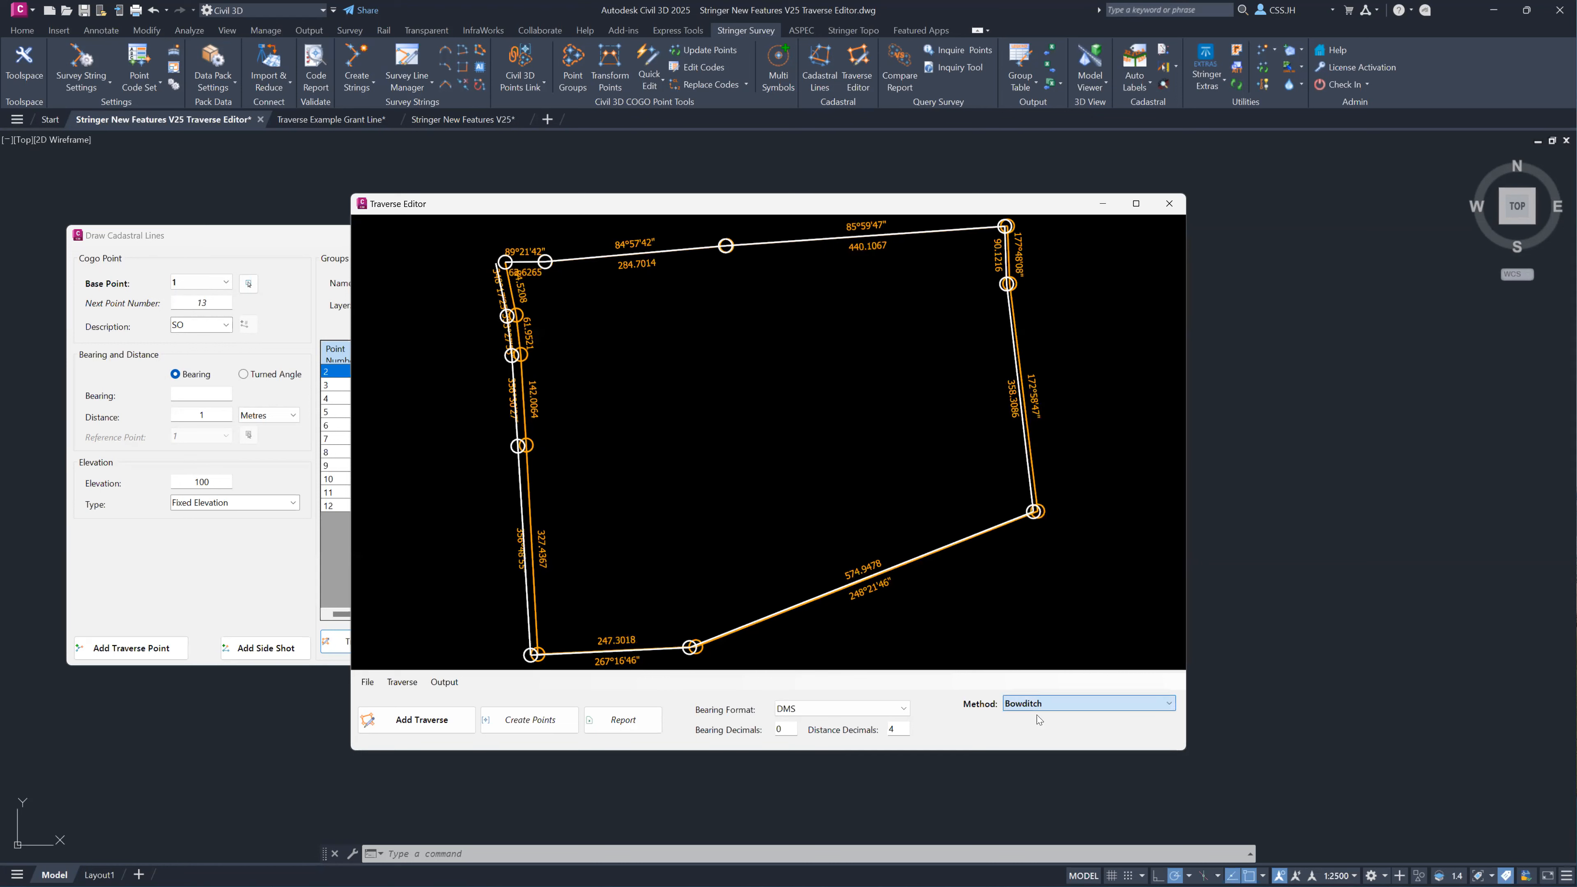
Start the Draw Traverse (CAD) output and assign layer 004_Instrument_Station to both the traverse and its text.
drag(504, 203, 986, 281)
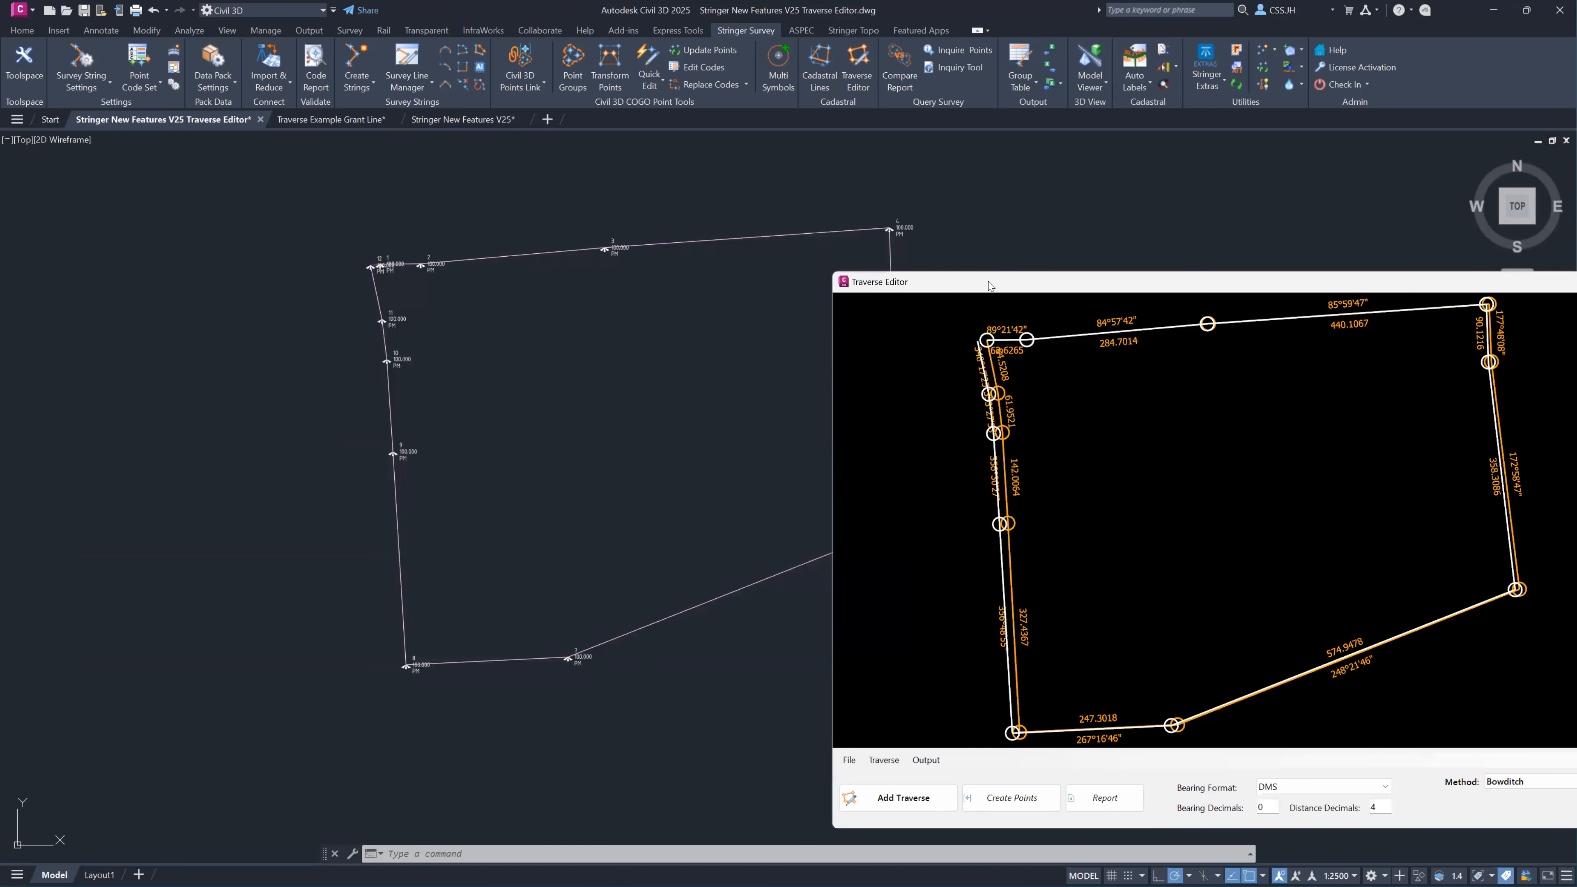
drag(988, 281, 830, 187)
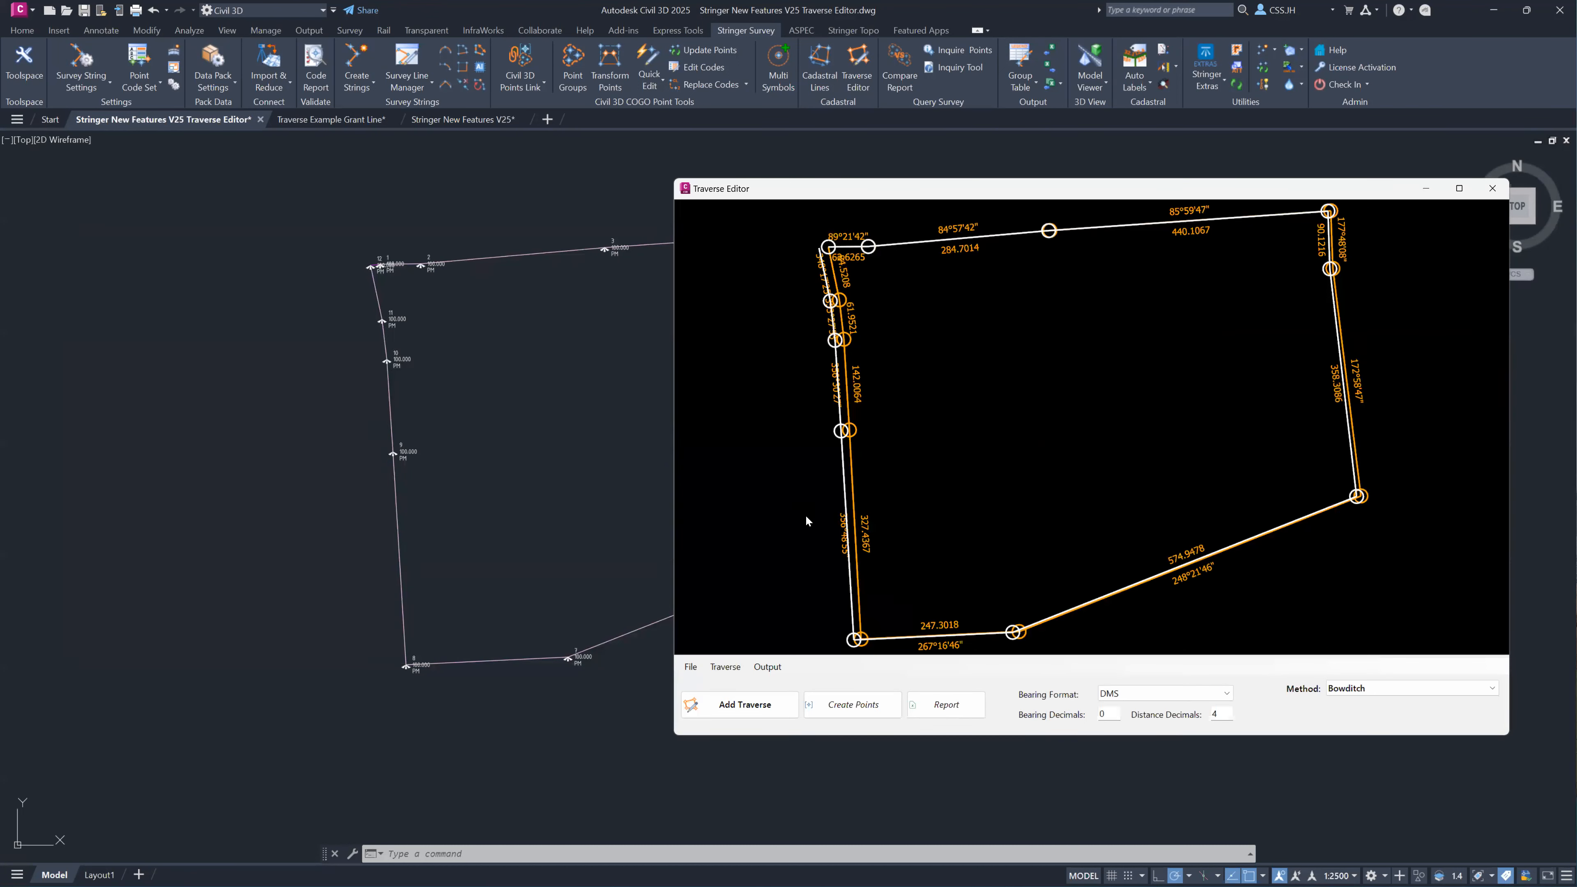
click(768, 667)
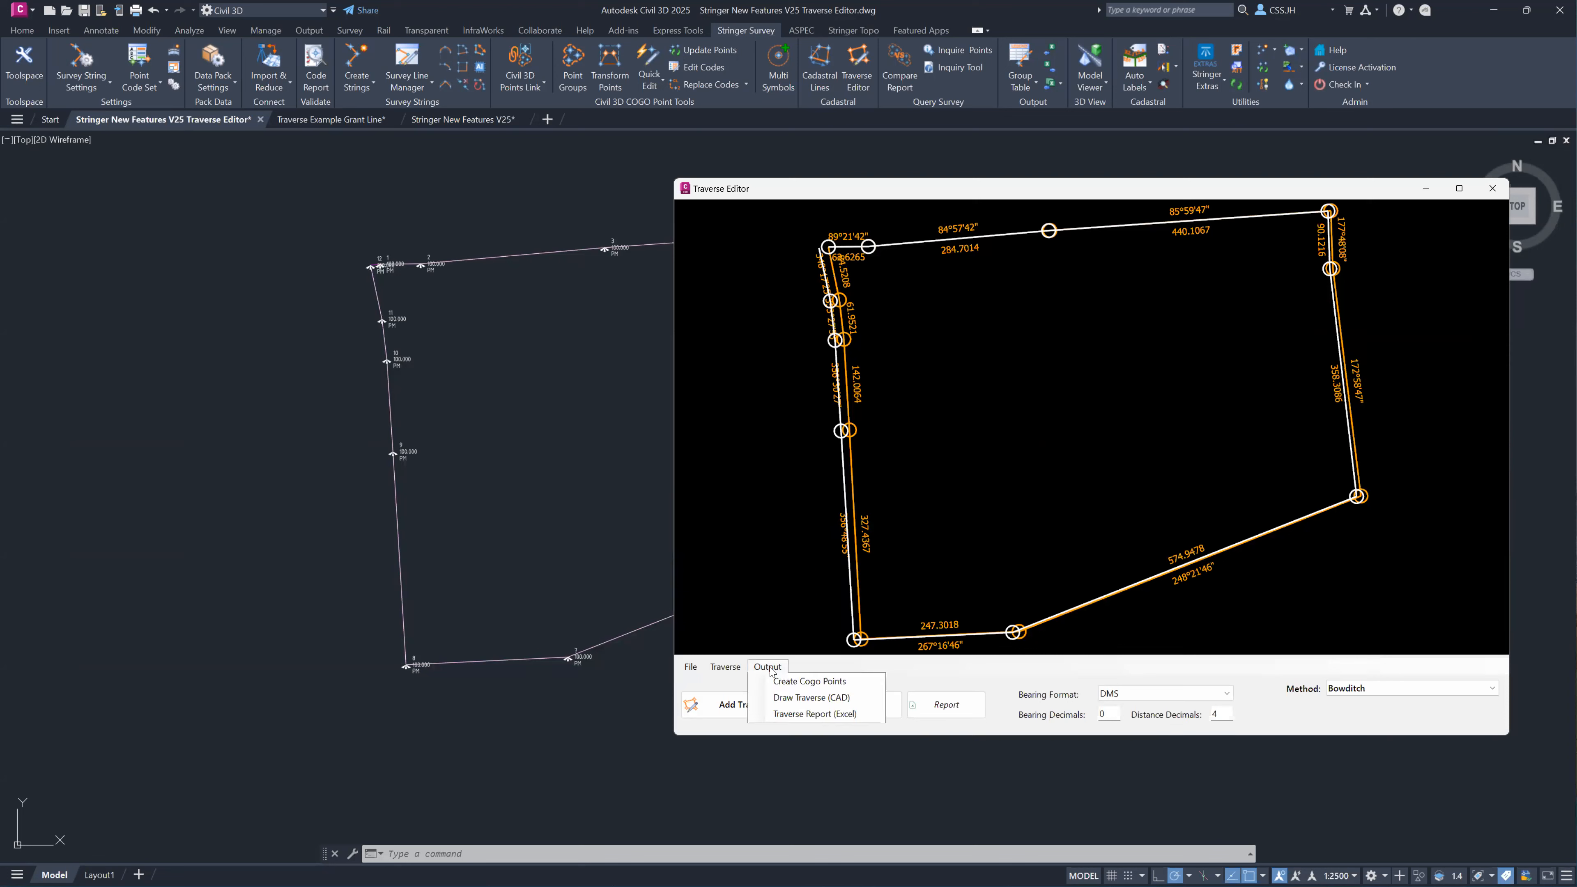
click(818, 700)
drag(241, 84, 415, 201)
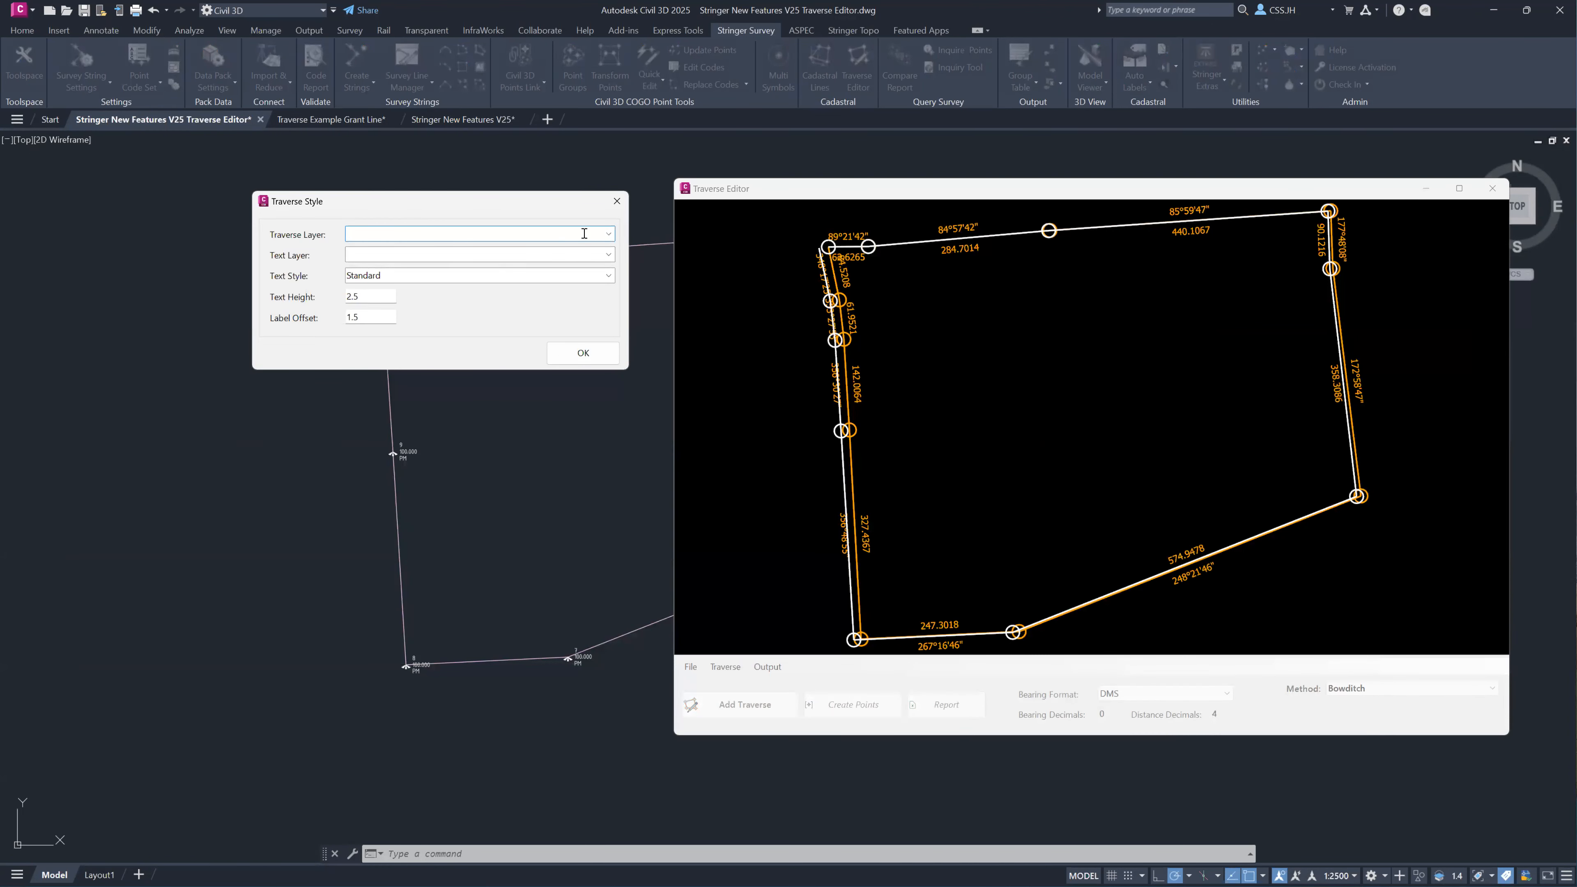
click(609, 235)
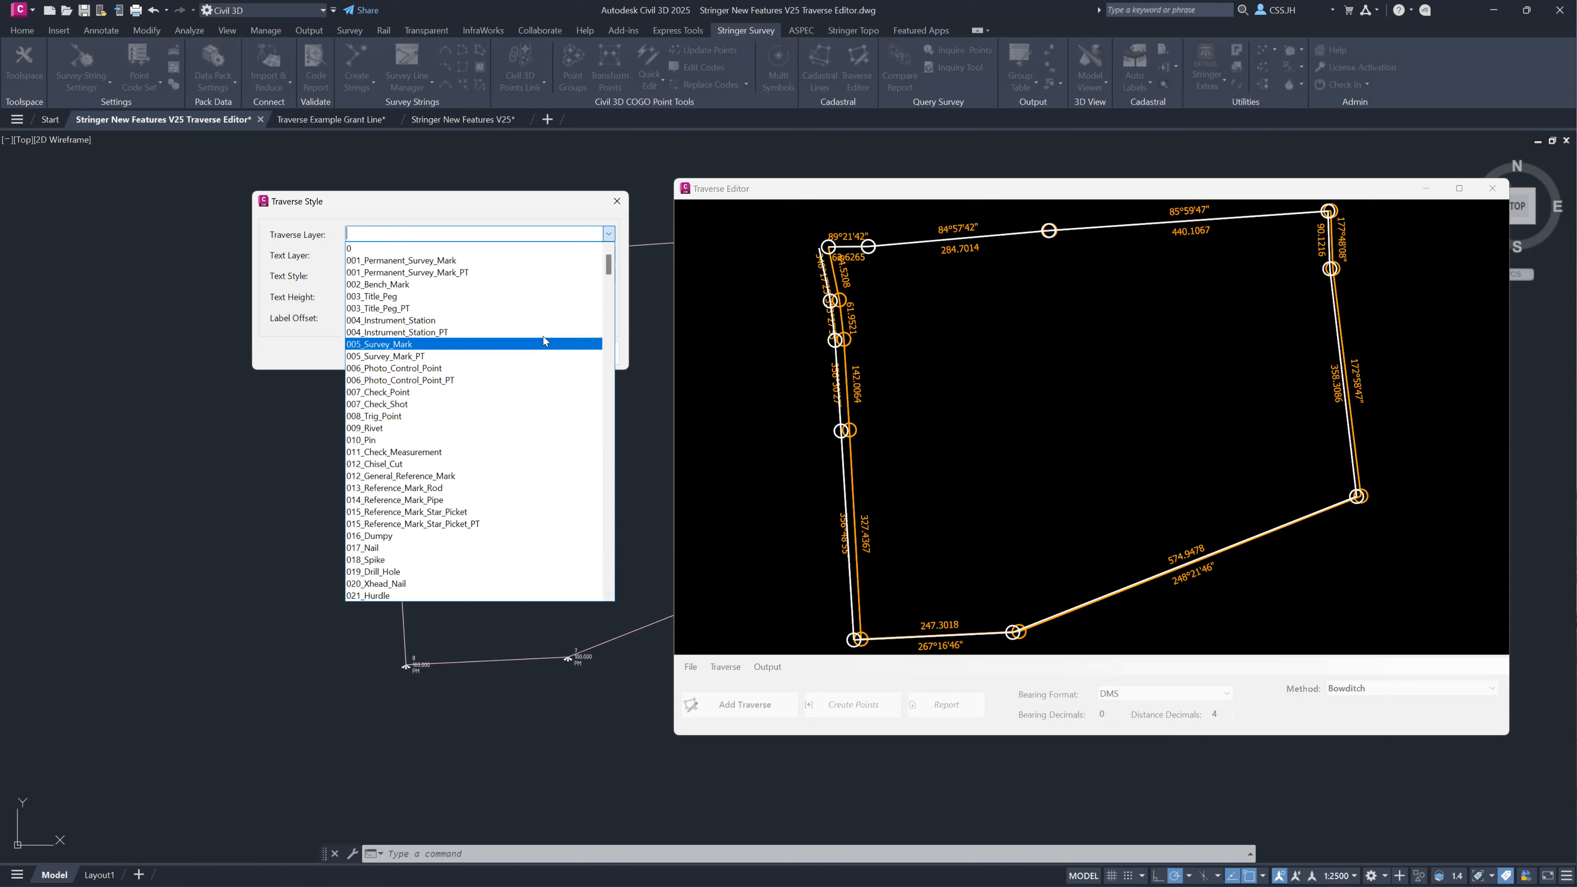
click(421, 322)
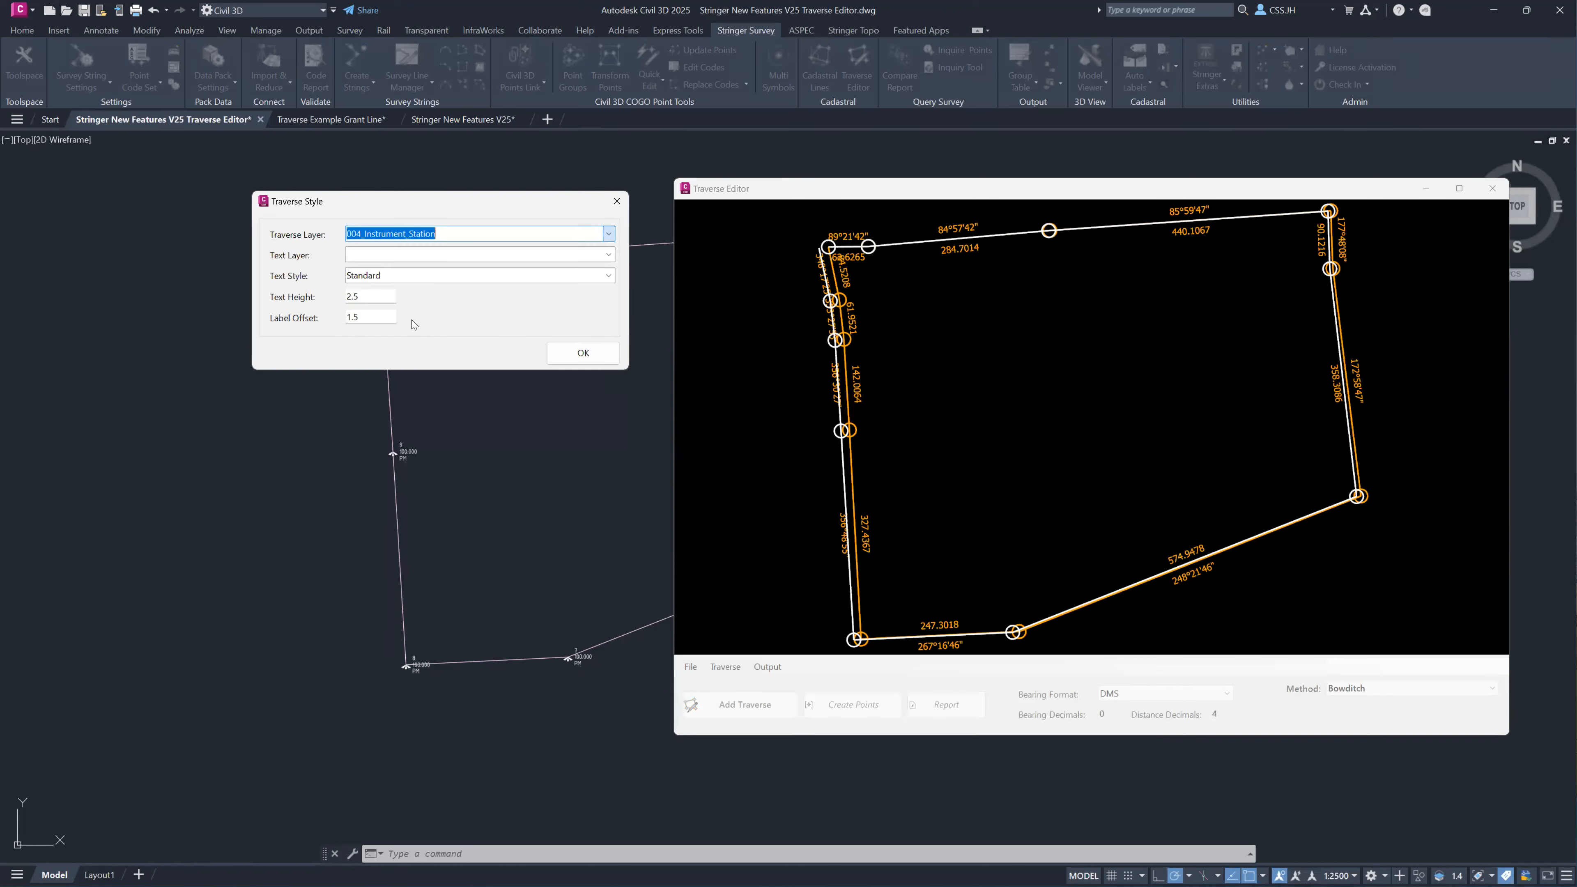
click(614, 256)
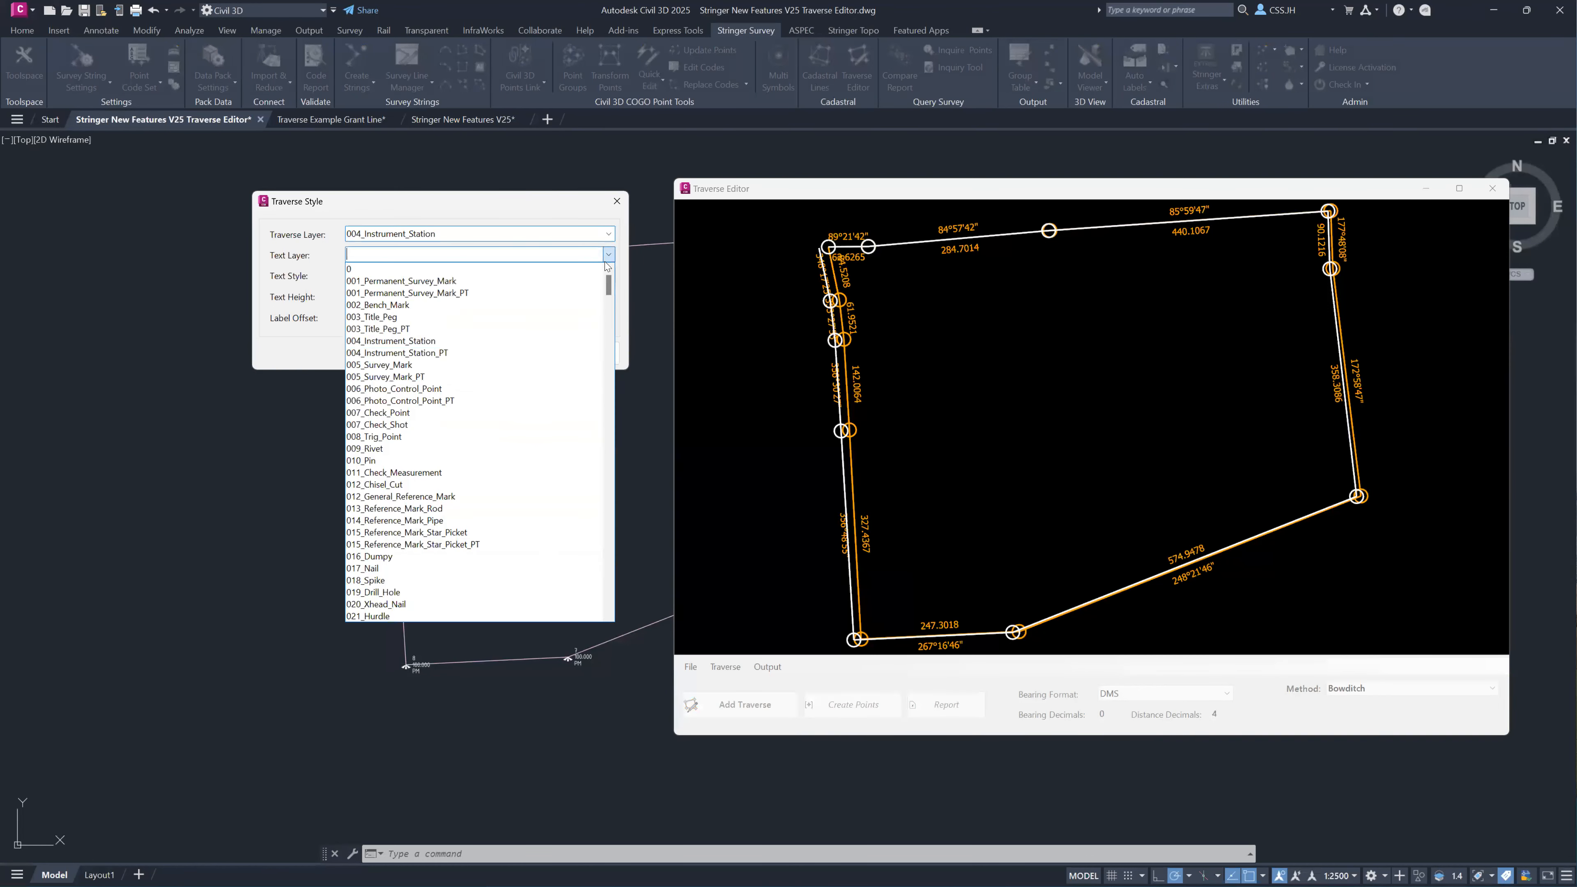
click(404, 345)
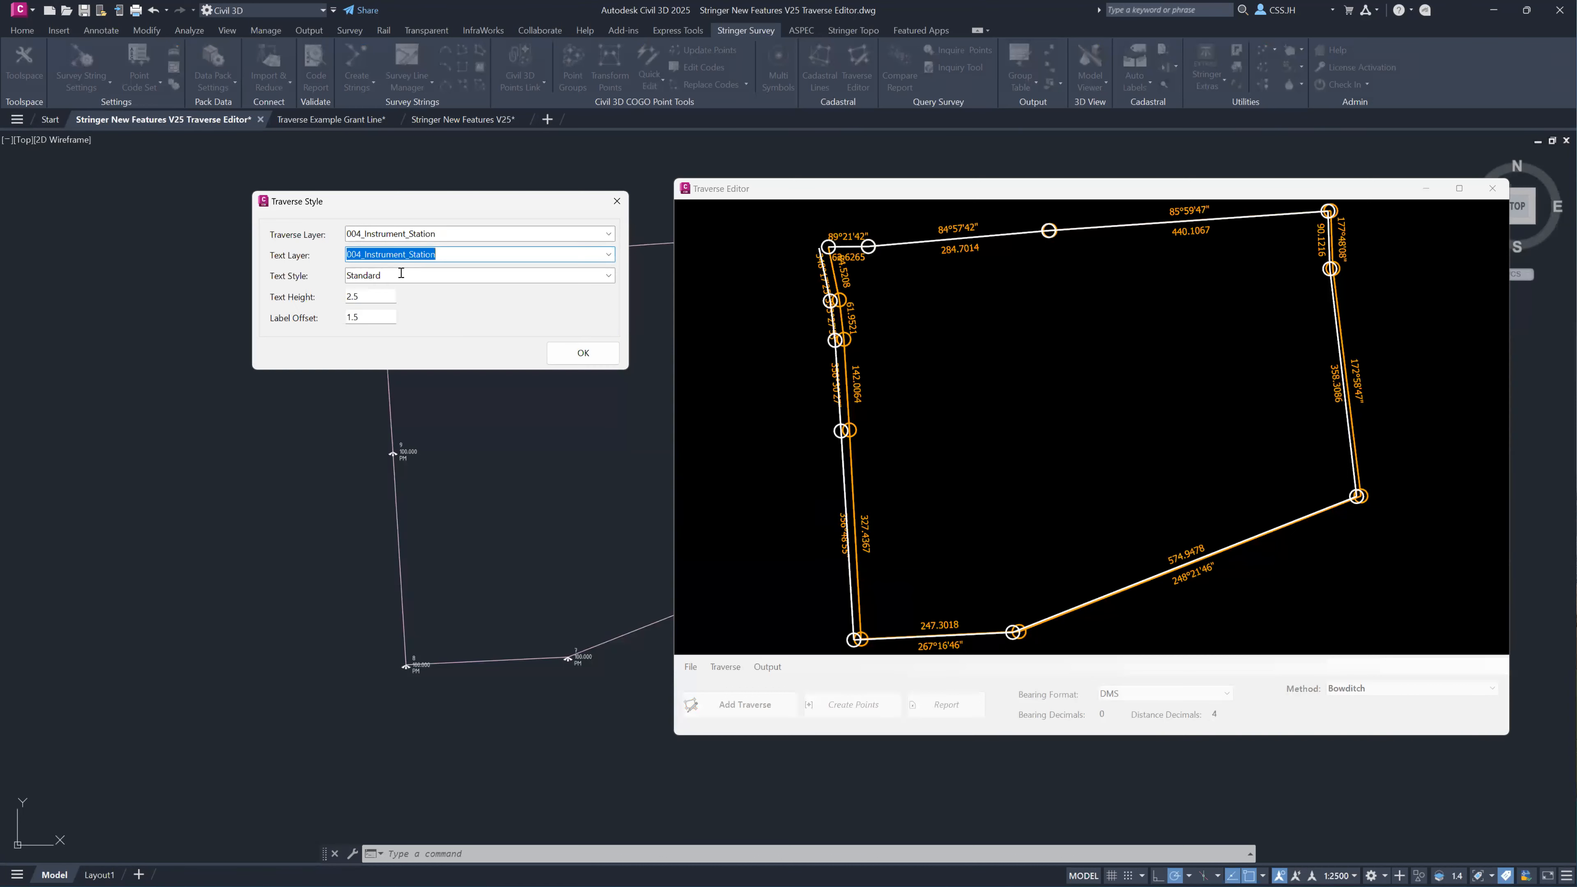
Choose the ISOCP text style for the labels and draw the adjusted traverse into the drawing.
click(608, 276)
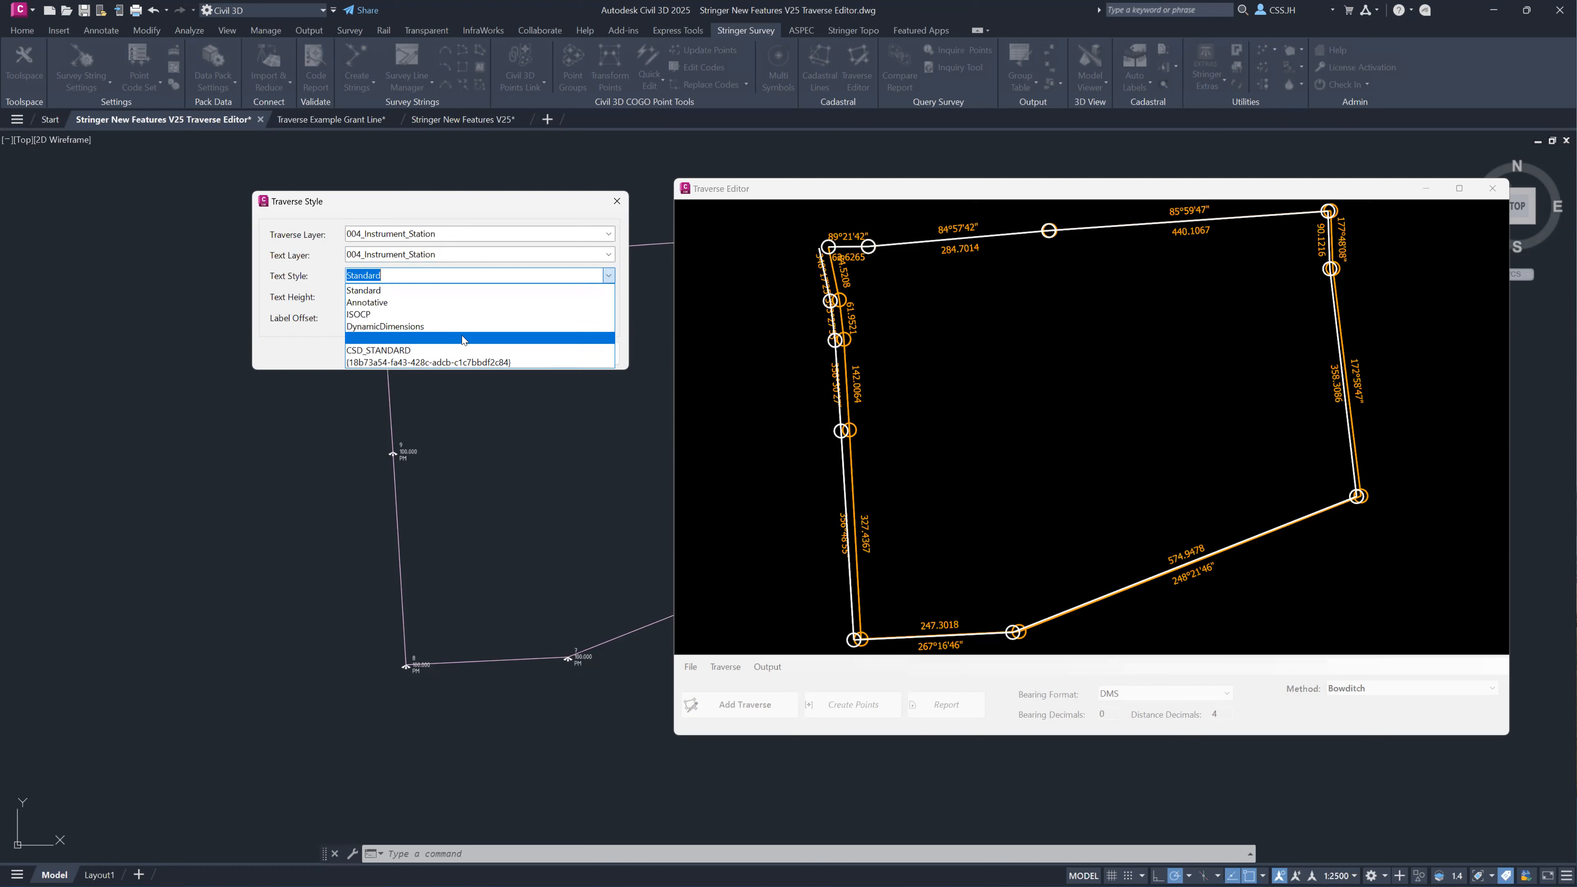
click(422, 314)
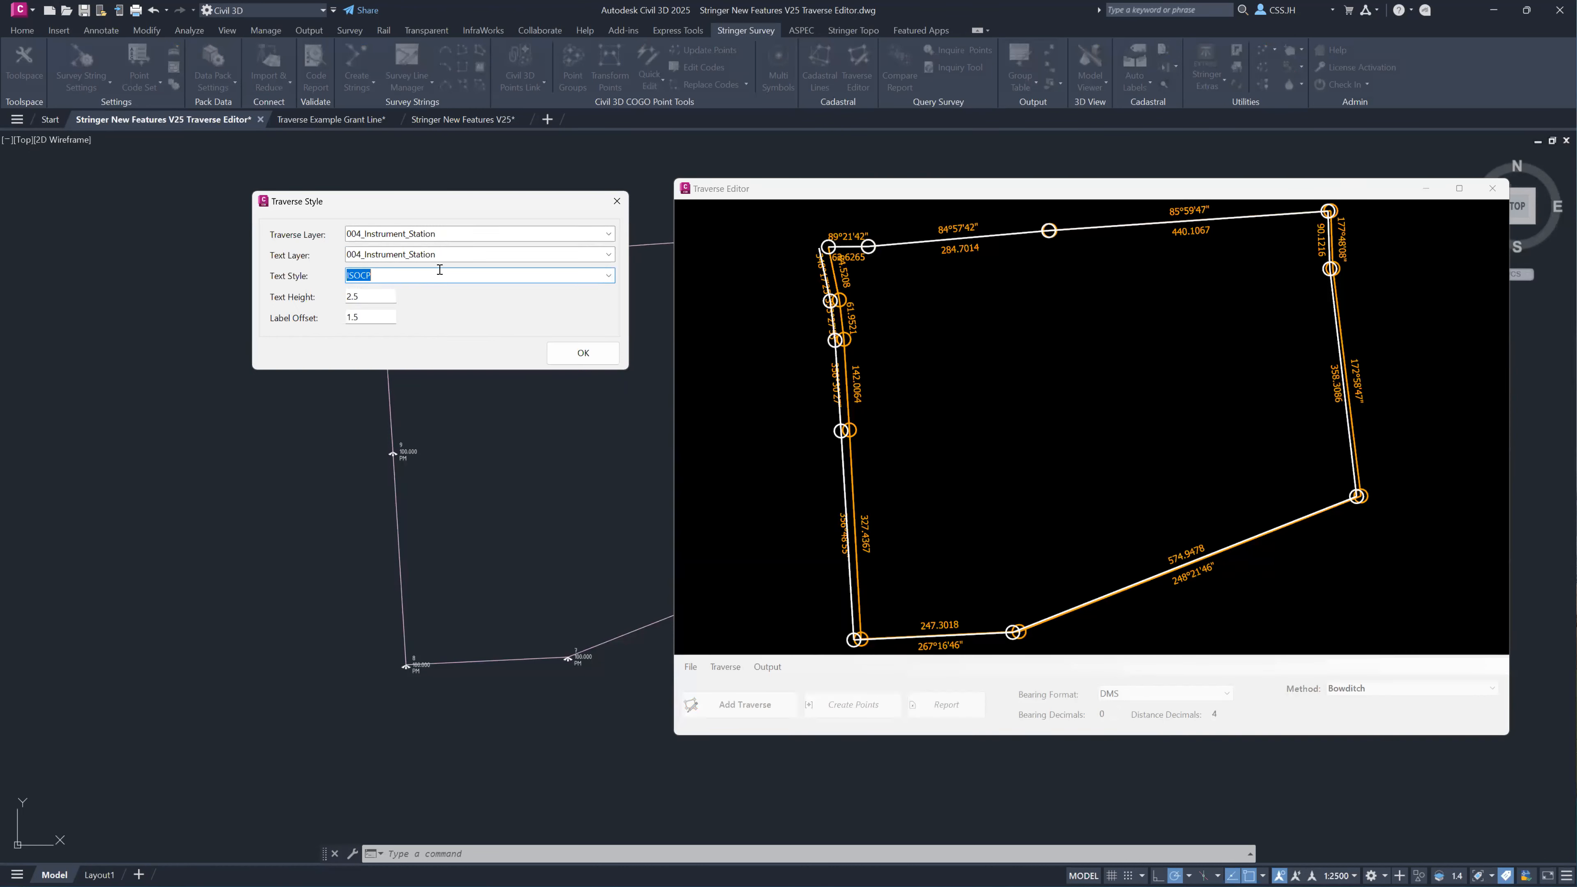
key(Tab)
key(Tab)
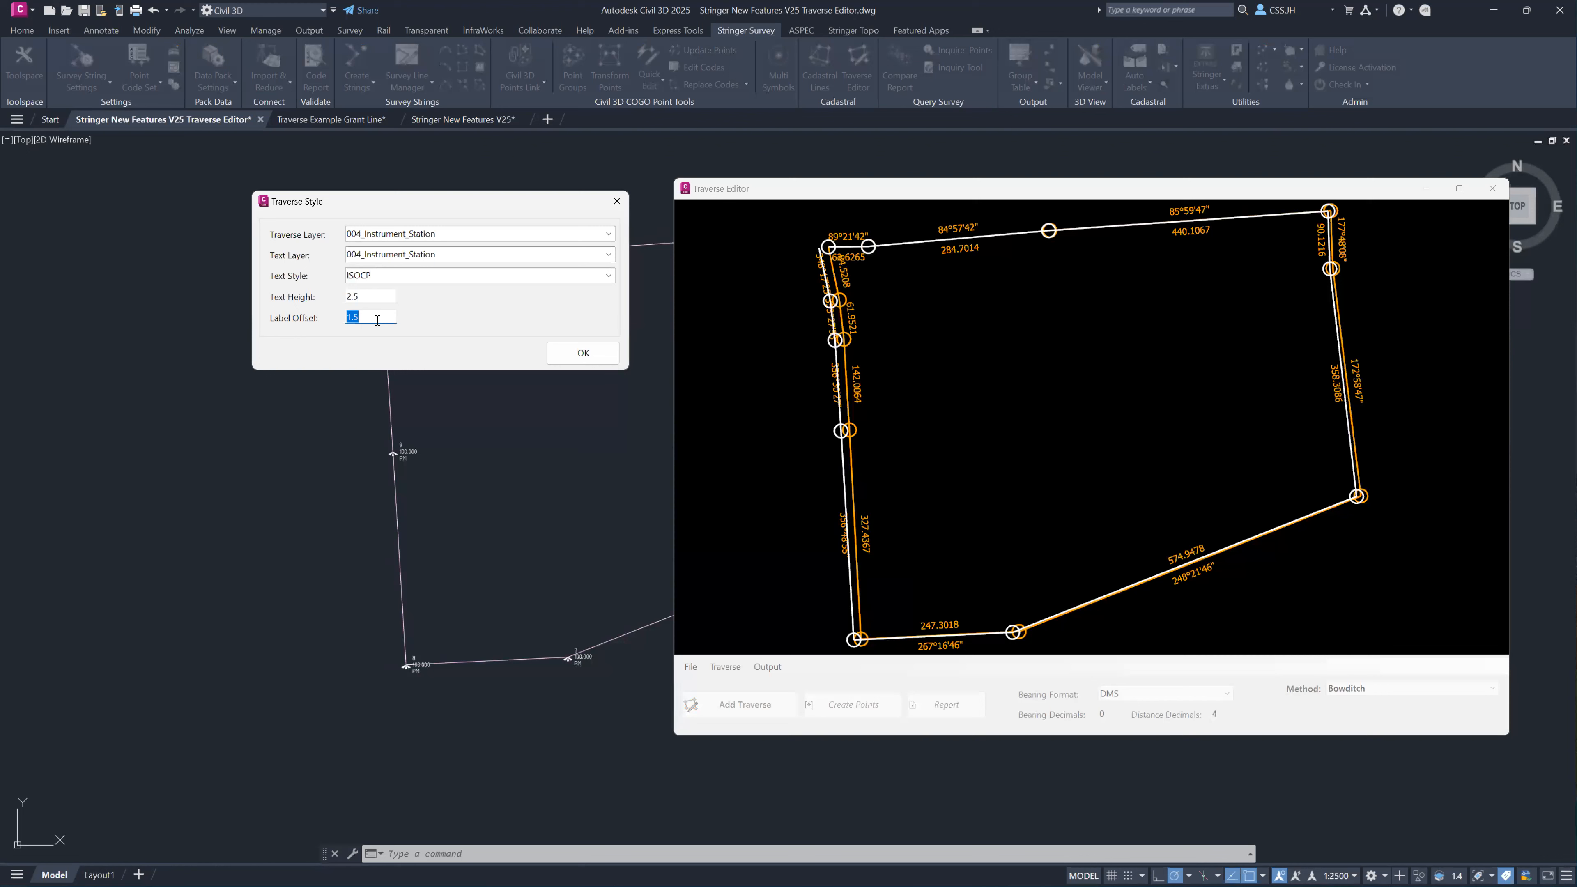
click(567, 361)
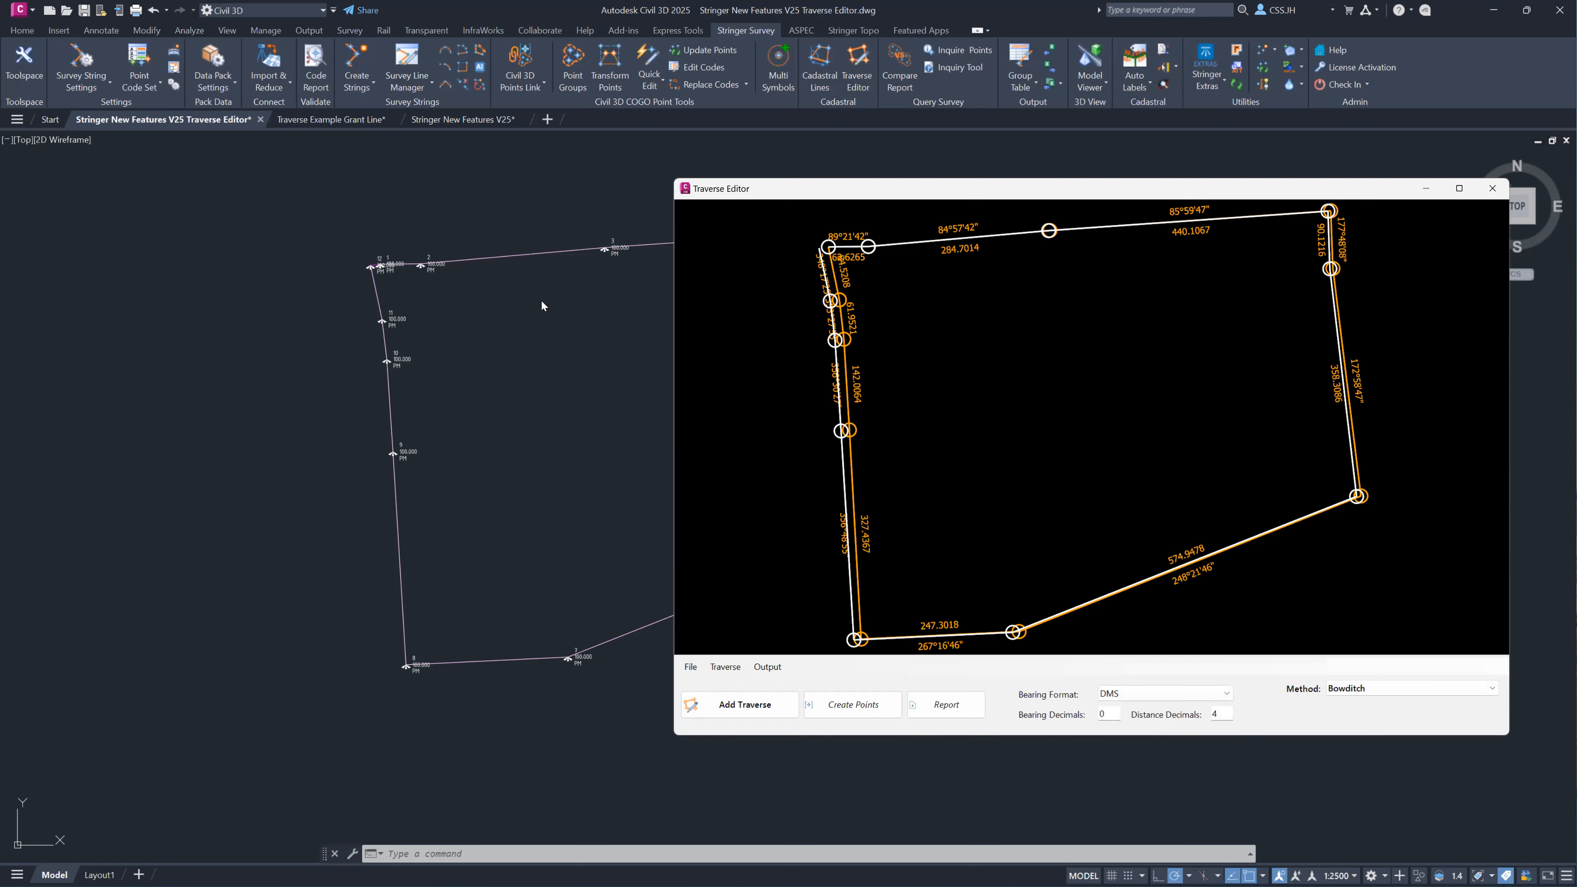
scroll(510, 313, up, 5)
scroll(511, 312, up, 4)
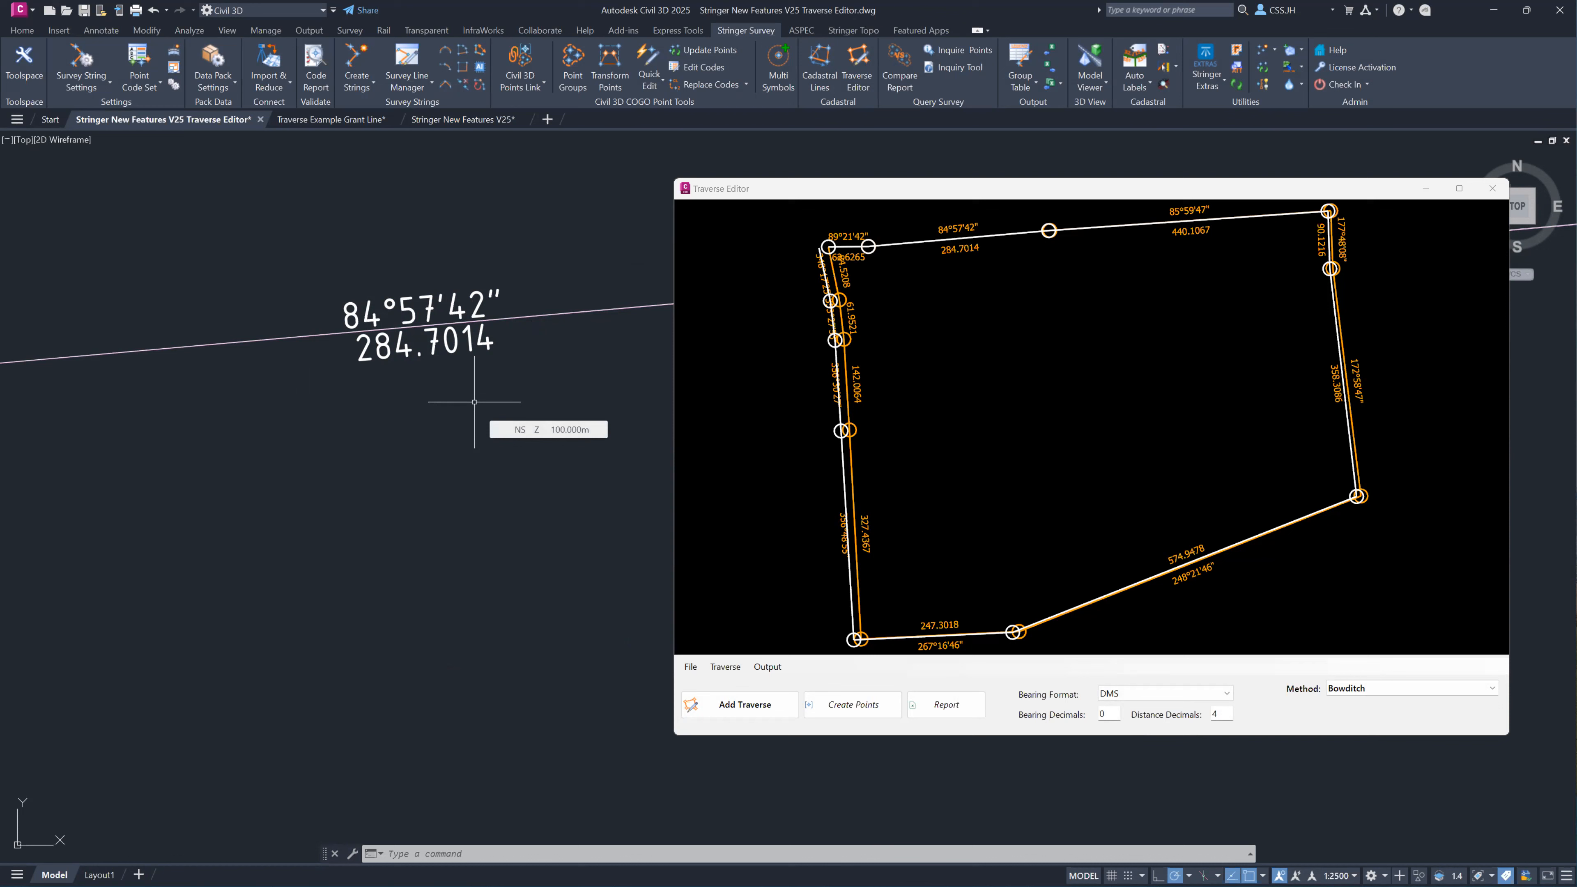
Check the whole drawn traverse in the drawing and close the Traverse Editor.
scroll(475, 416, down, 8)
middle_drag(544, 472, 282, 440)
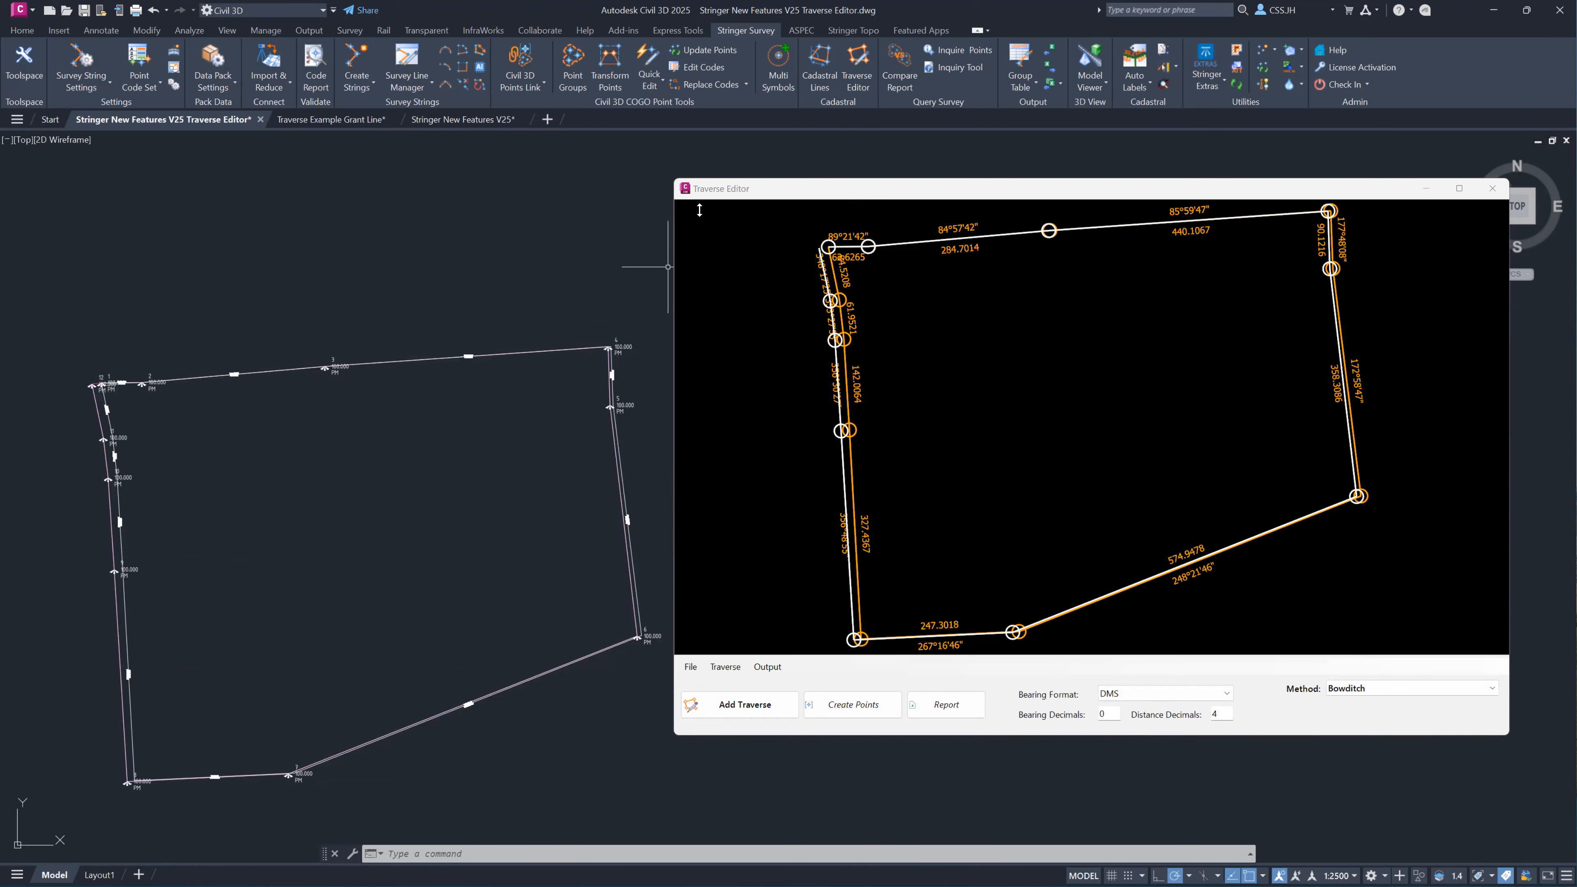
drag(1096, 188, 700, 224)
click(1096, 225)
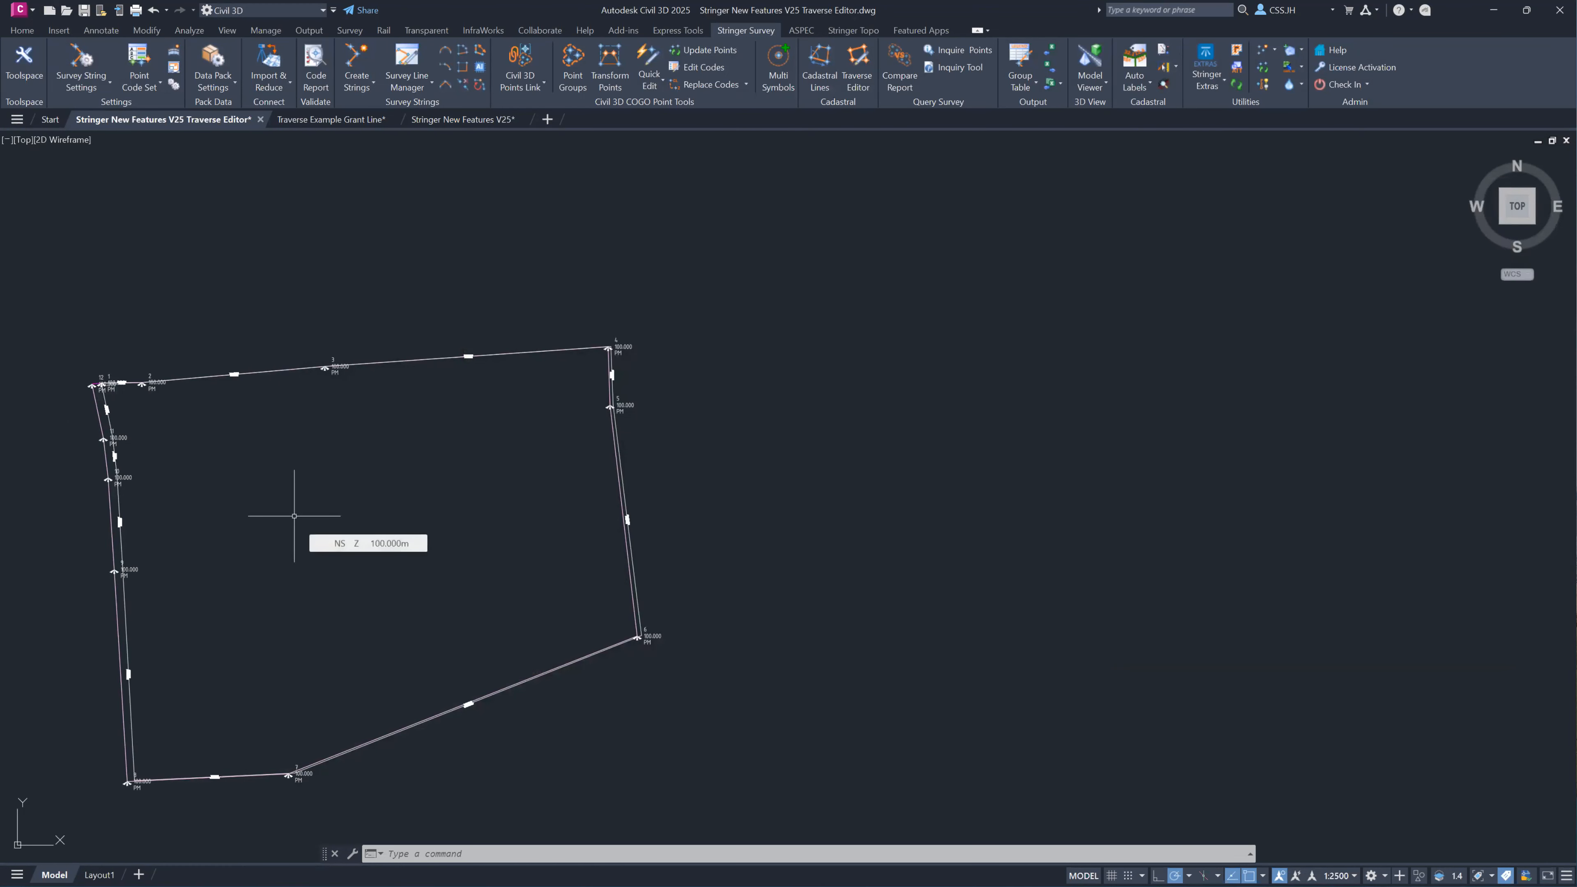
Switch to the Traverse Example Grant Line drawing, send the Trav 2 group from Draw Cadastral Lines to the Traverse Editor, and close the cadastral dialog.
click(324, 120)
mouse_move(1040, 329)
middle_down()
mouse_move(863, 356)
mouse_move(715, 342)
mouse_move(680, 363)
middle_up()
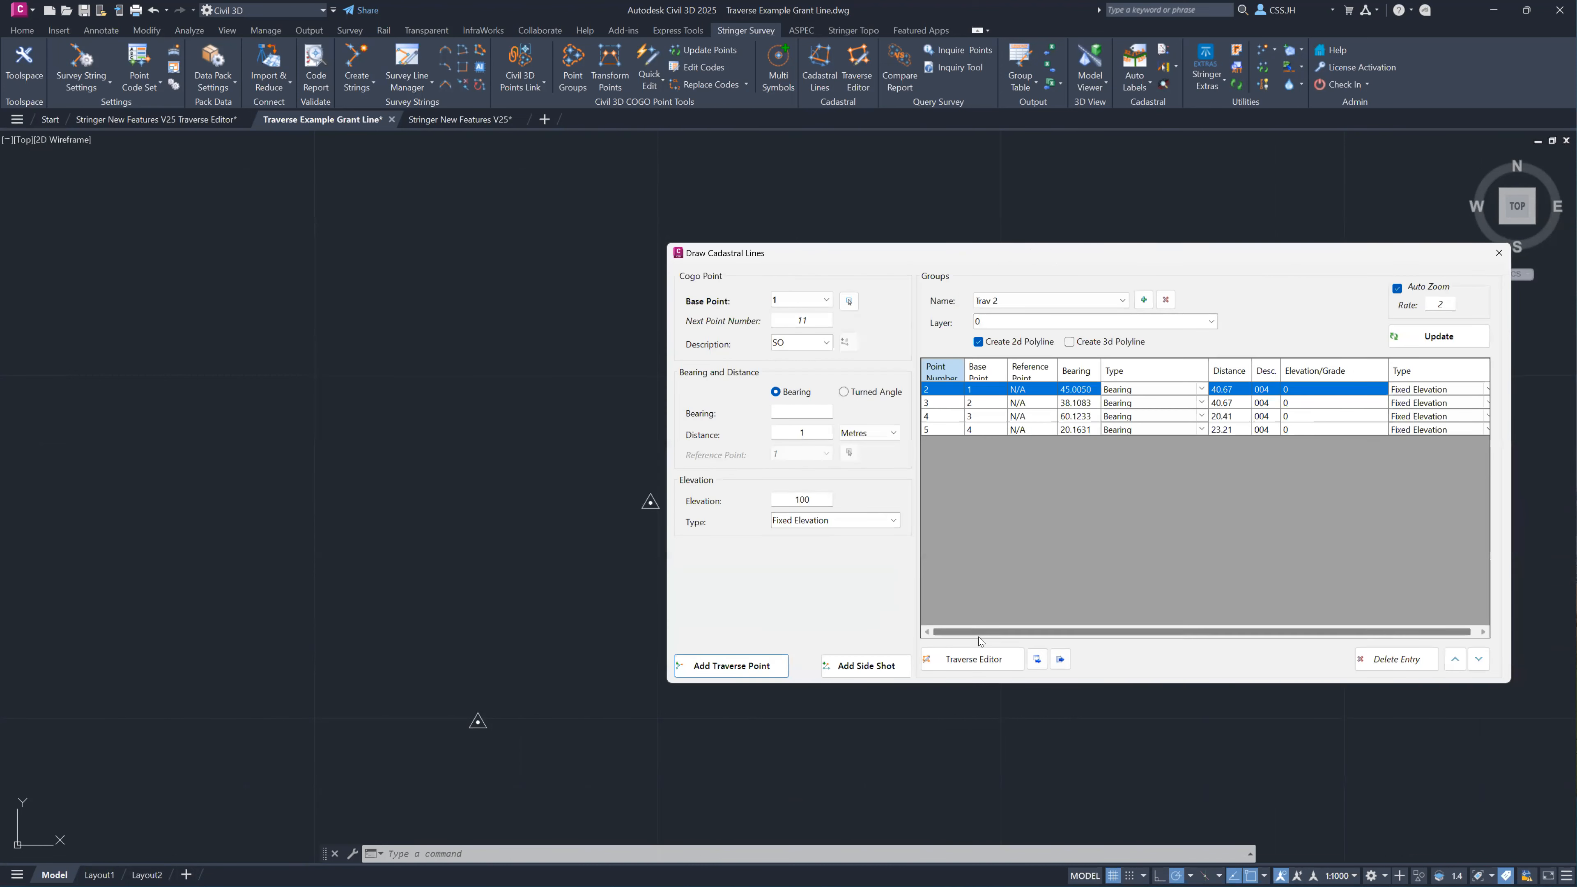
click(972, 659)
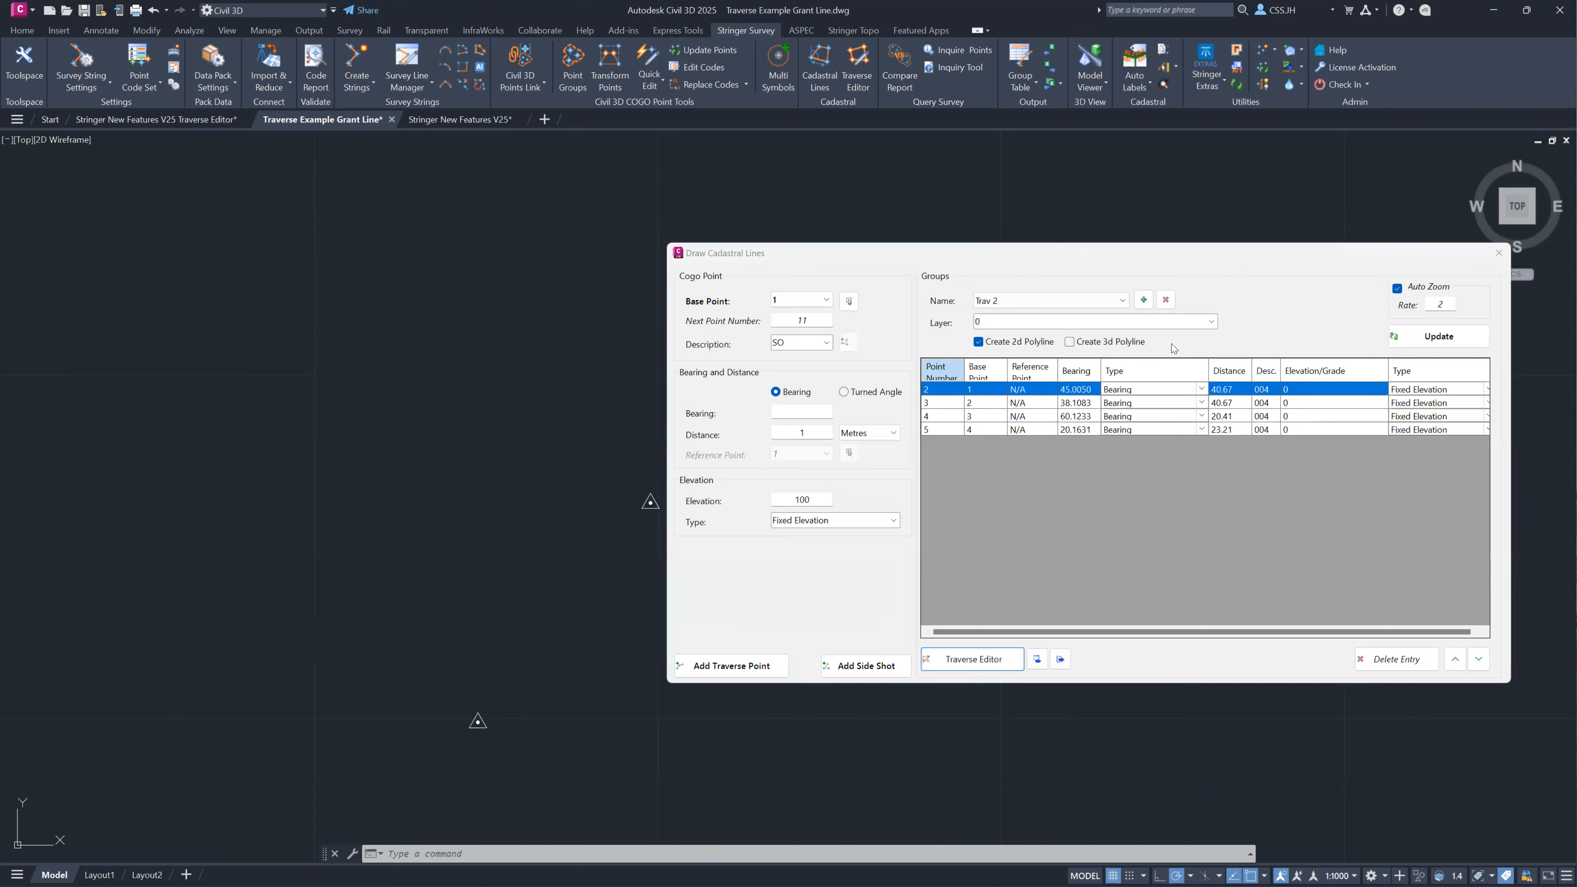
click(1499, 252)
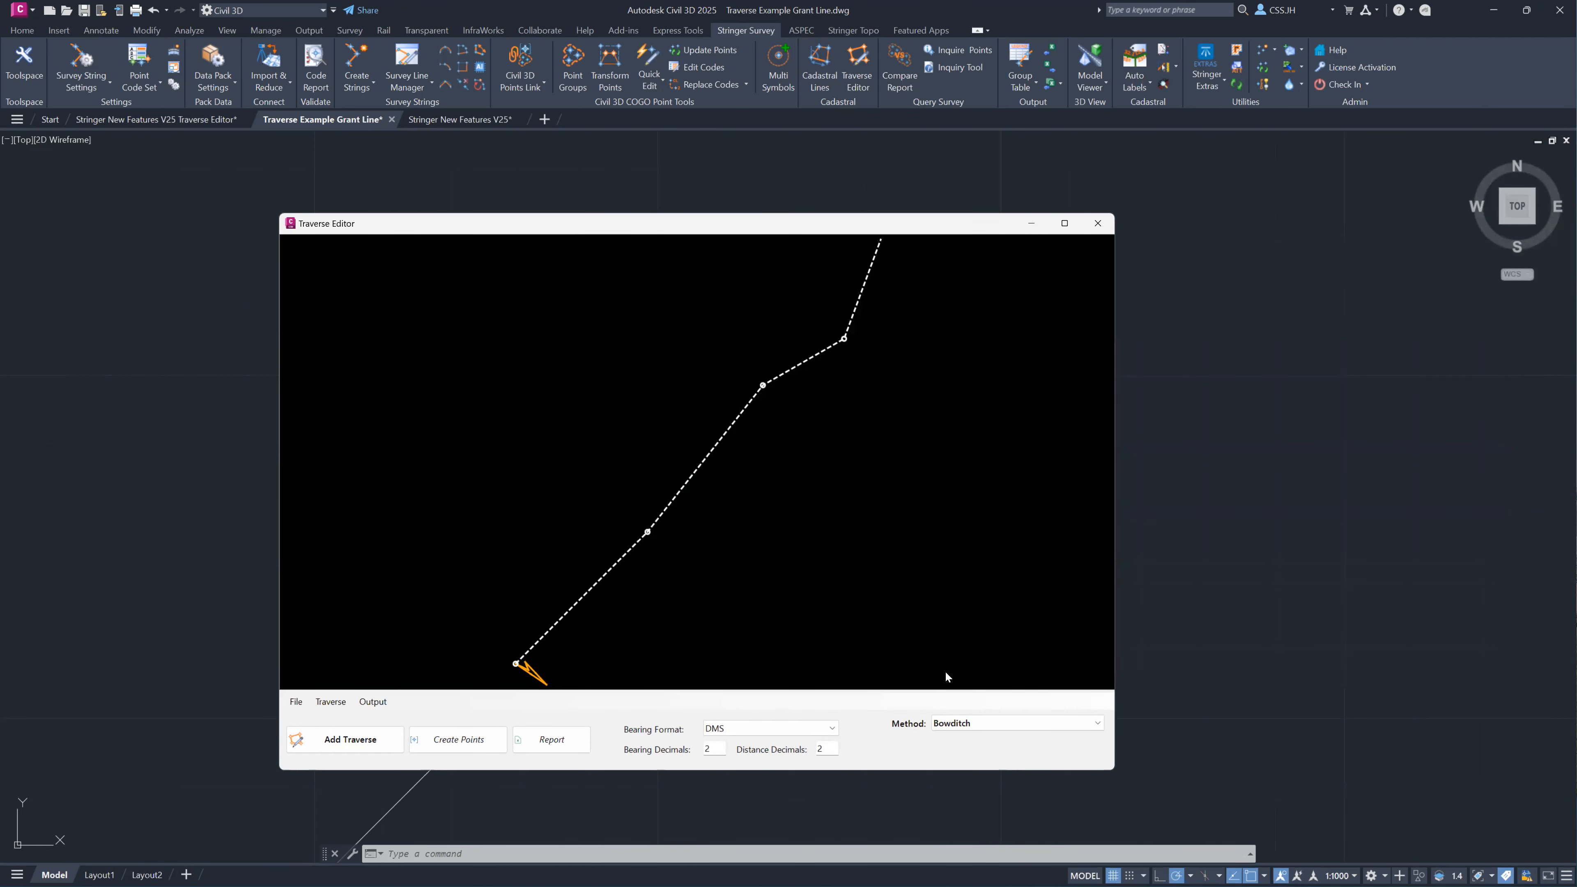
Adjust the traverse with the Grant Line method, picking an end point just southeast of the last station.
click(959, 723)
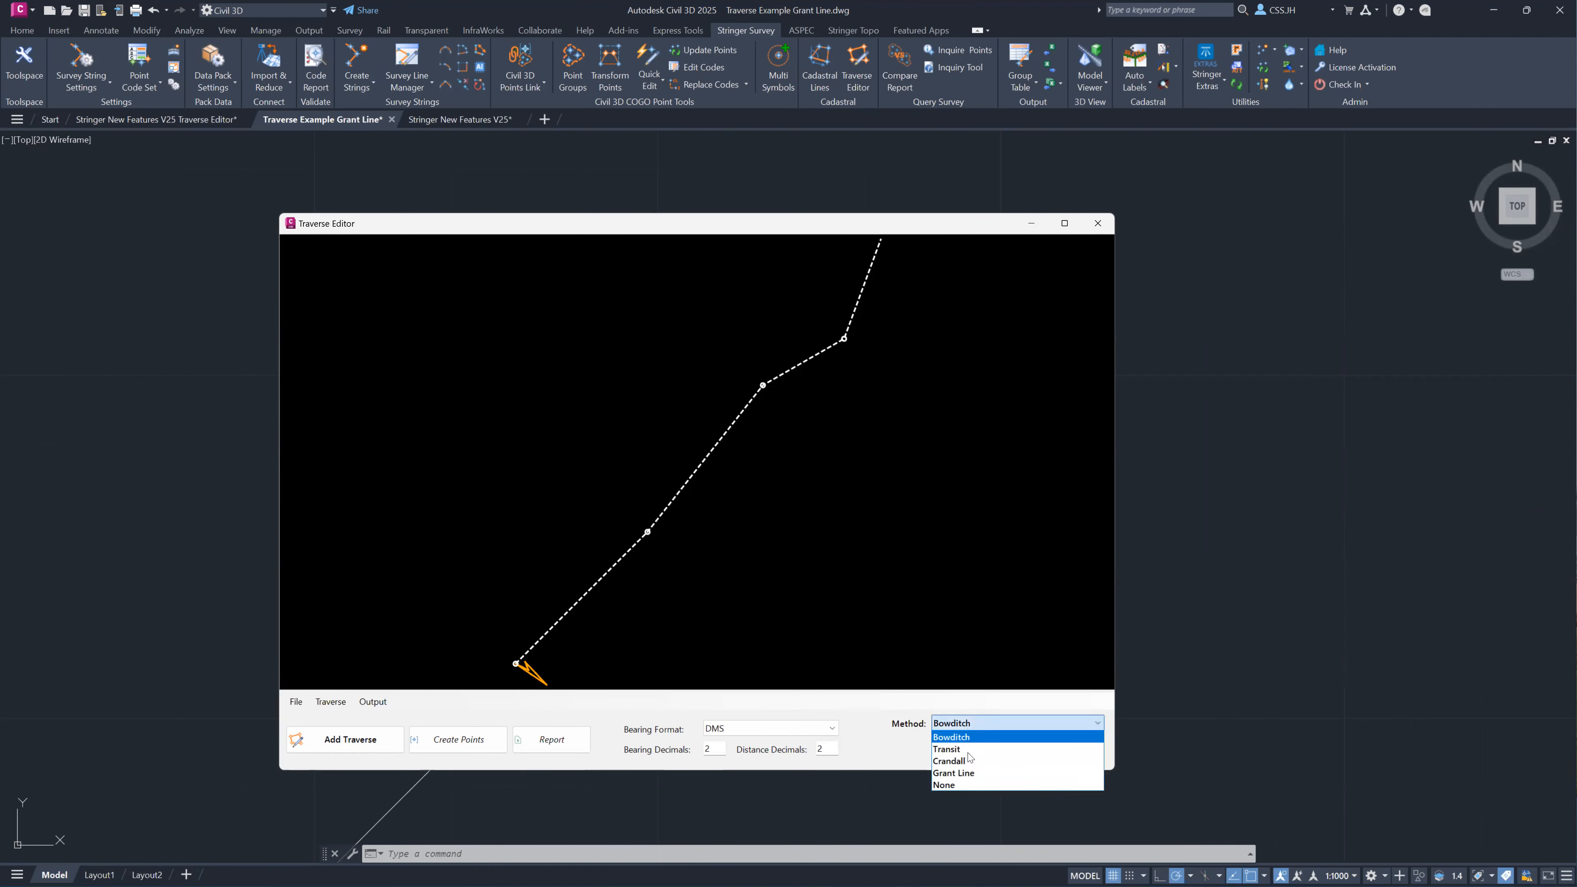
click(963, 773)
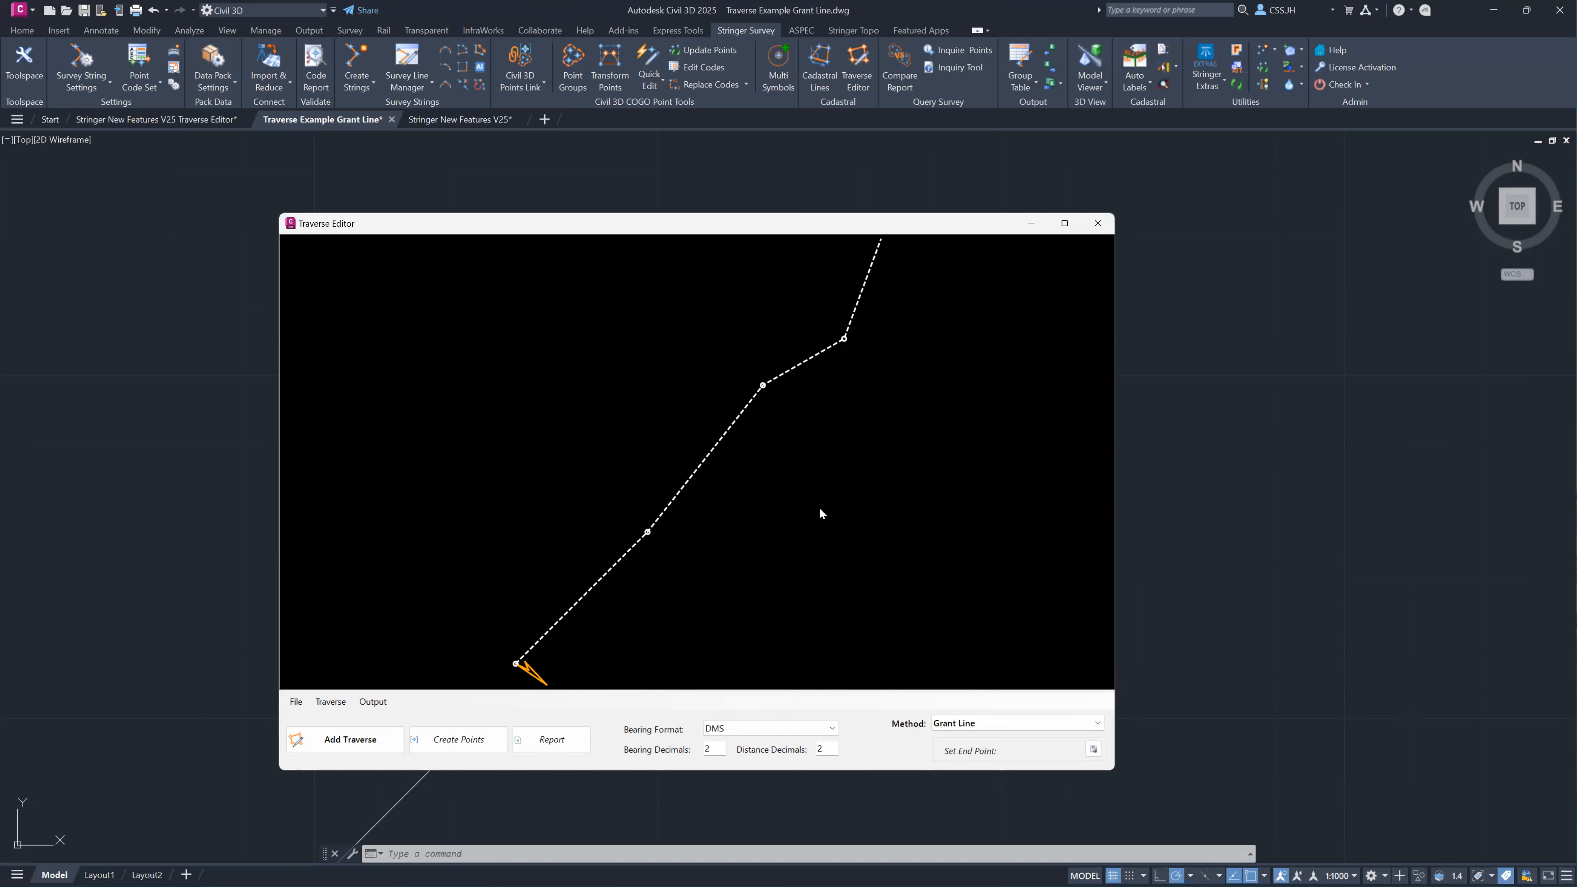
click(1094, 749)
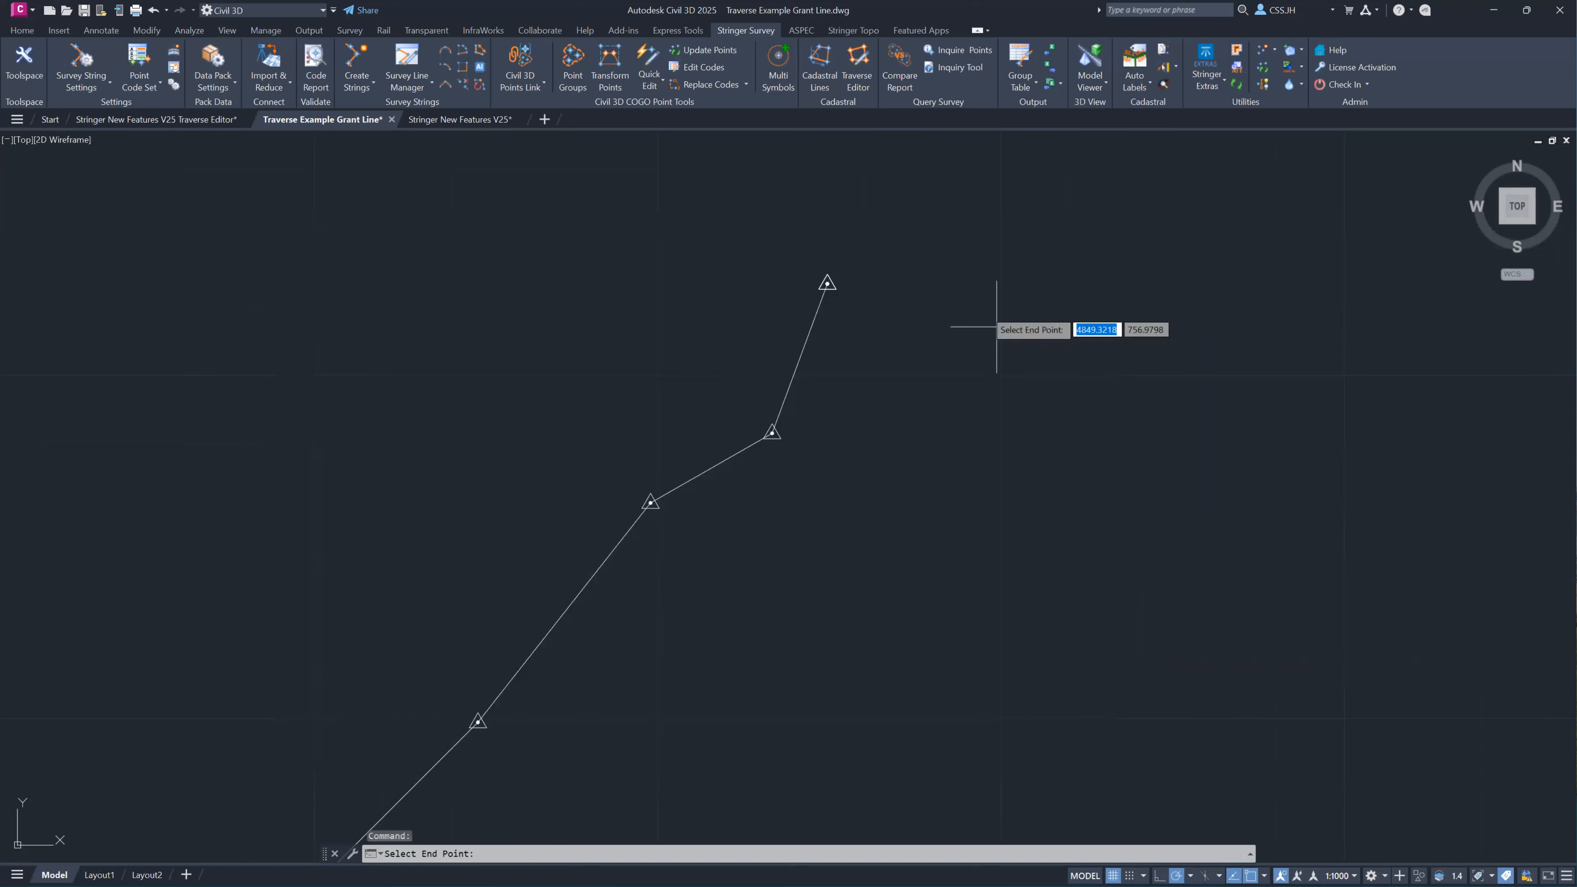
scroll(849, 286, up, 4)
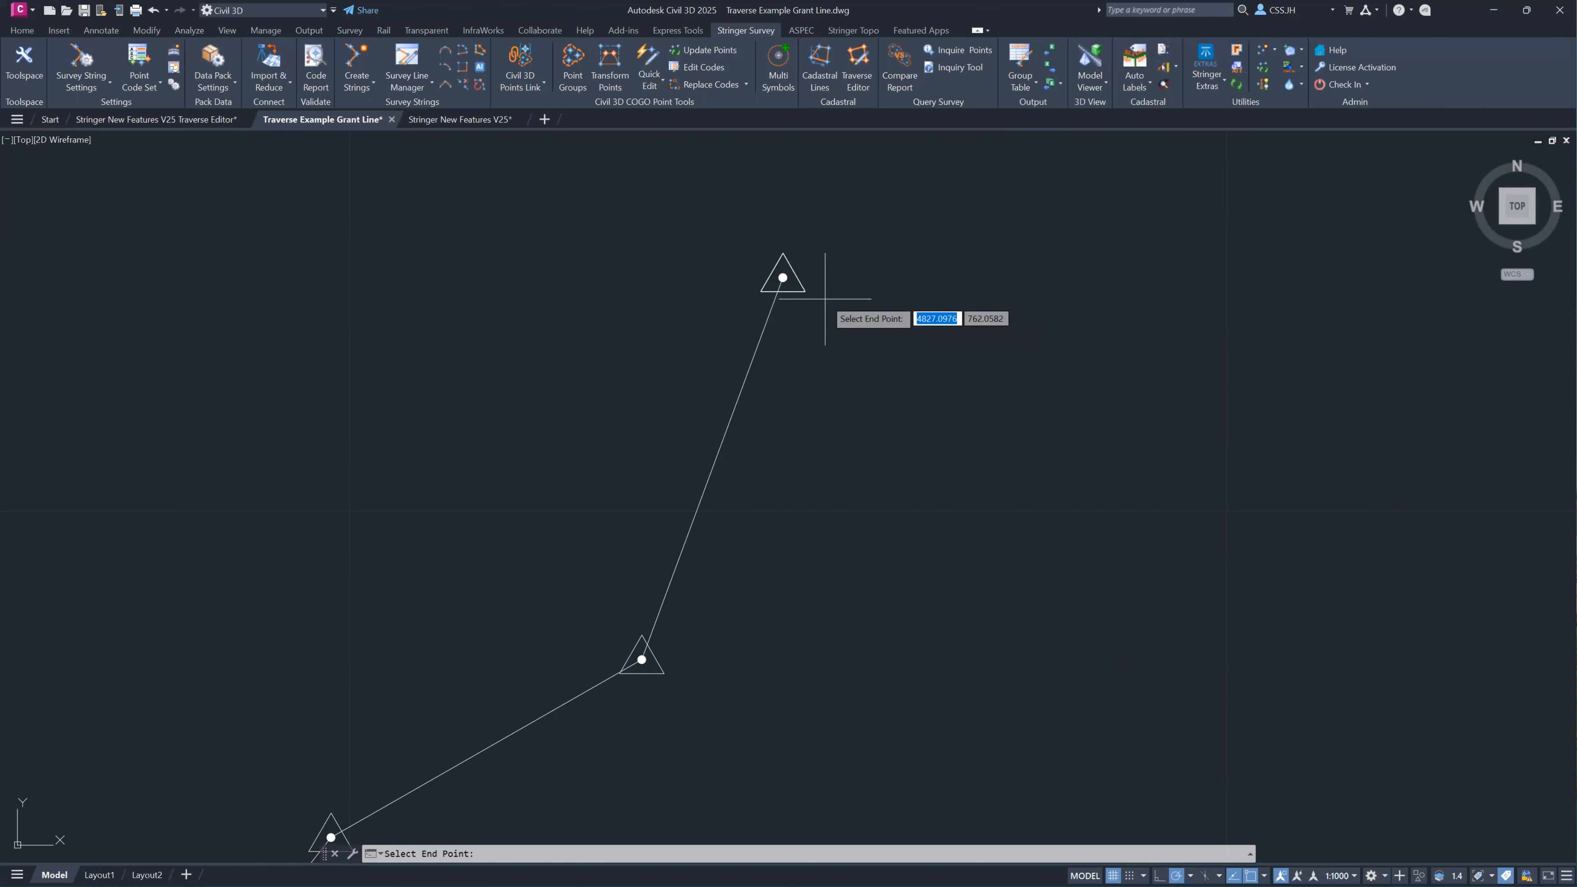
click(806, 351)
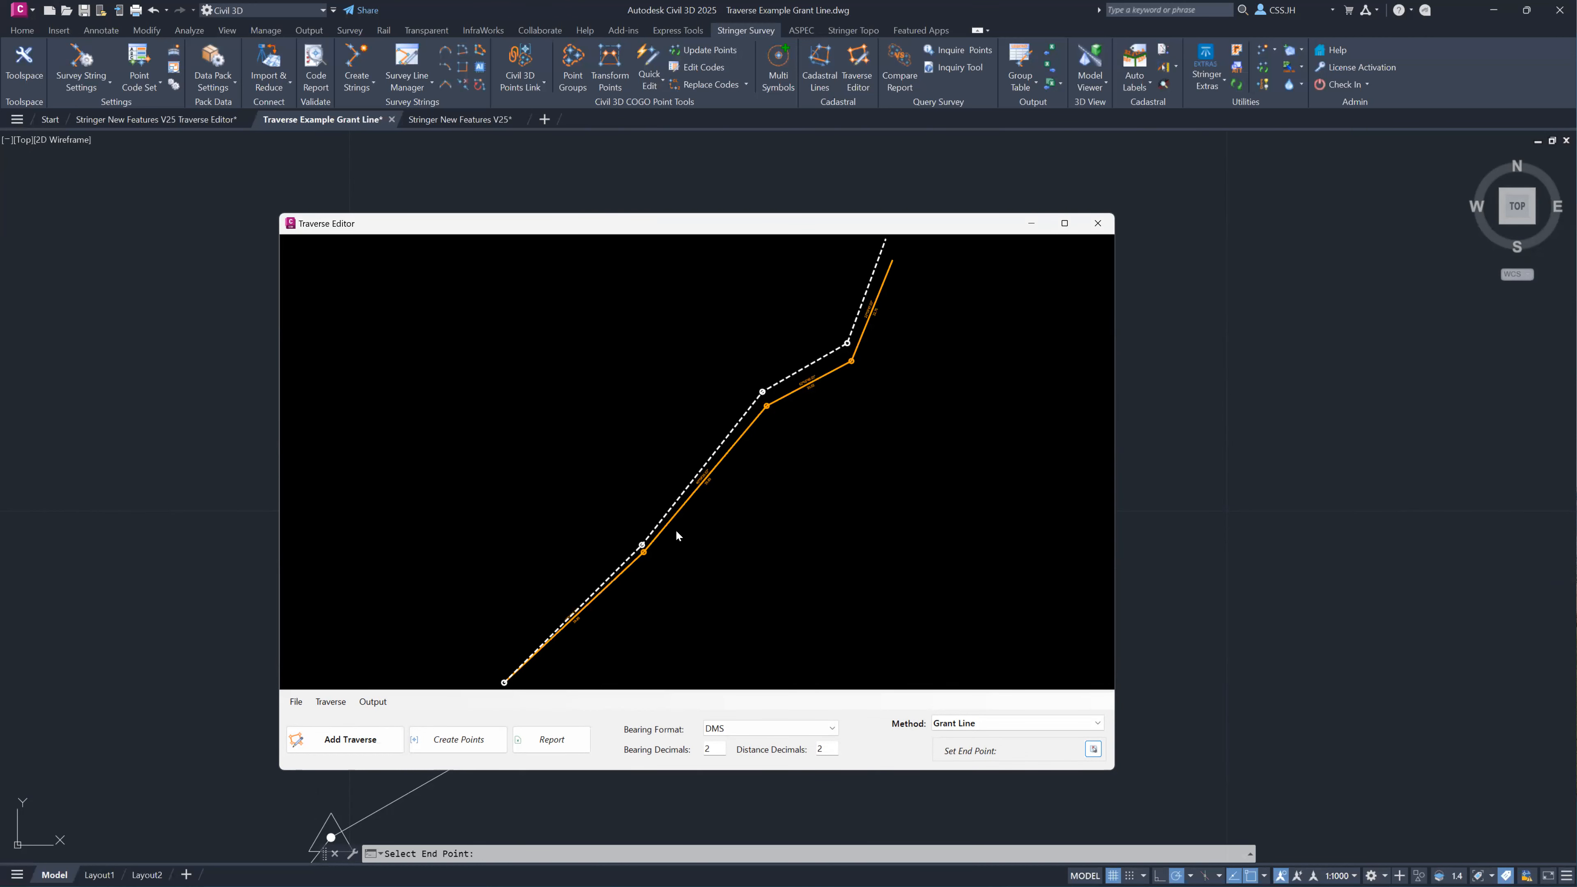
scroll(561, 637, up, 4)
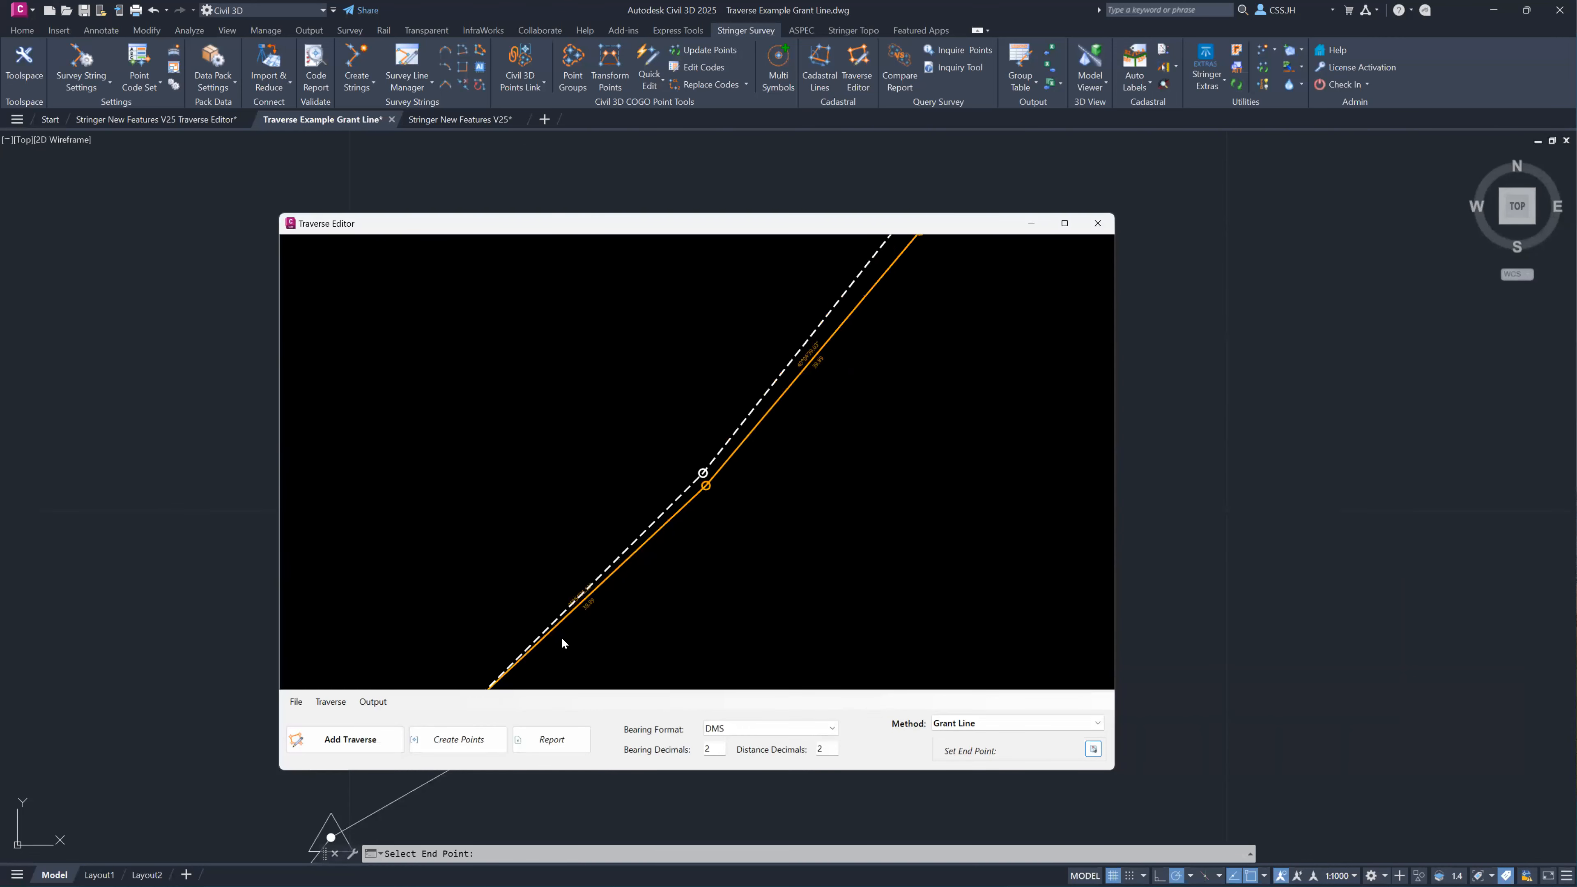
Export the traverse report to Excel as TraverseReport.xlsx in the New Features For Stringer V25.00 folder, and review the original and adjusted legs in Excel.
click(372, 702)
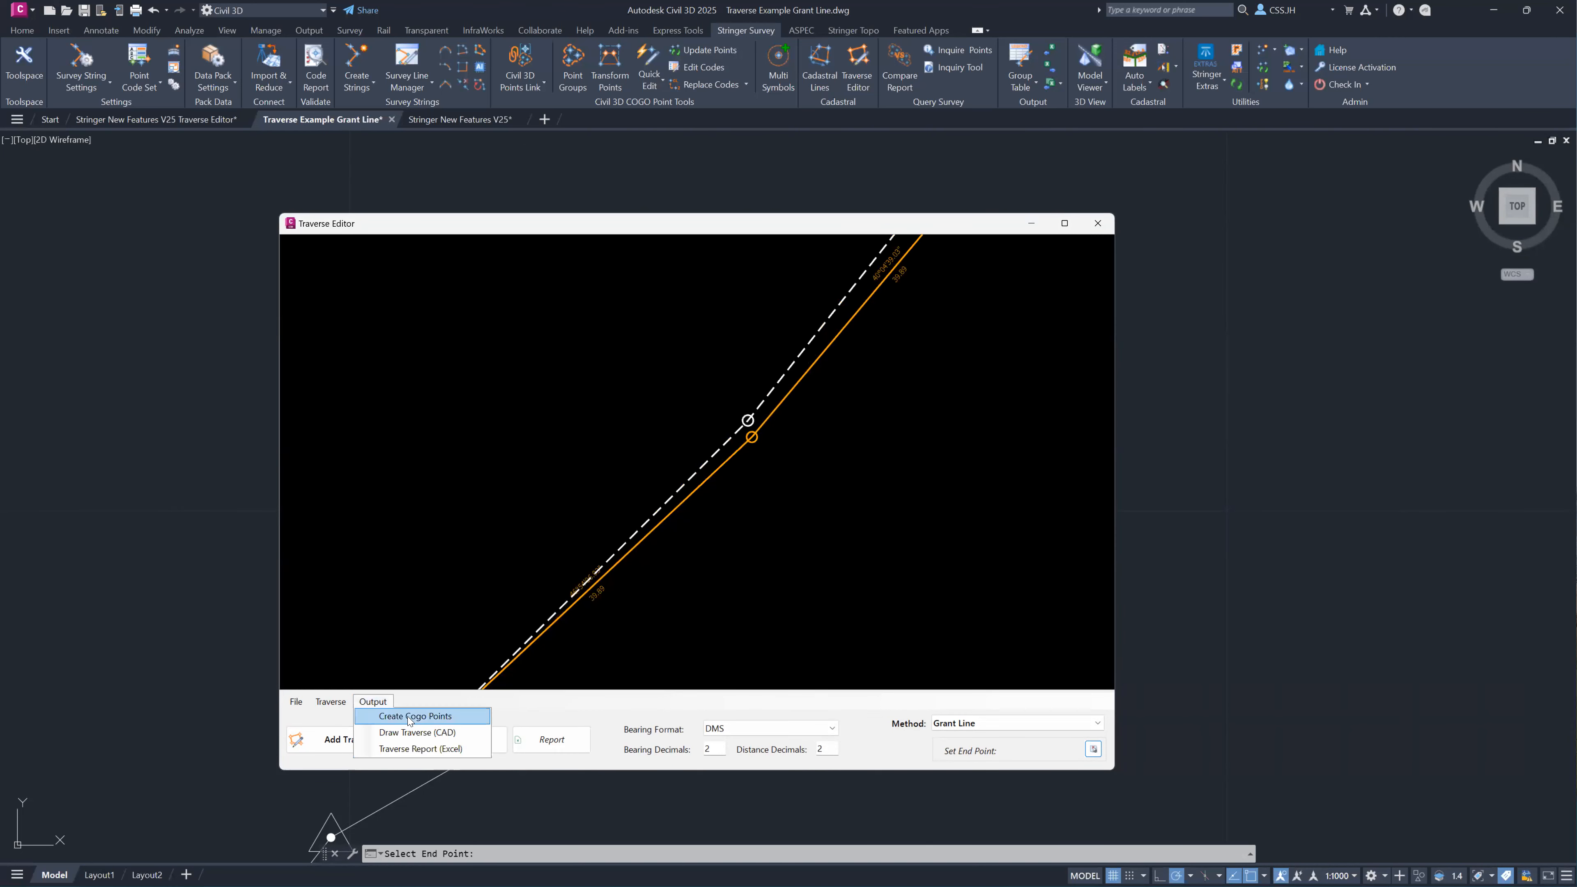
click(415, 749)
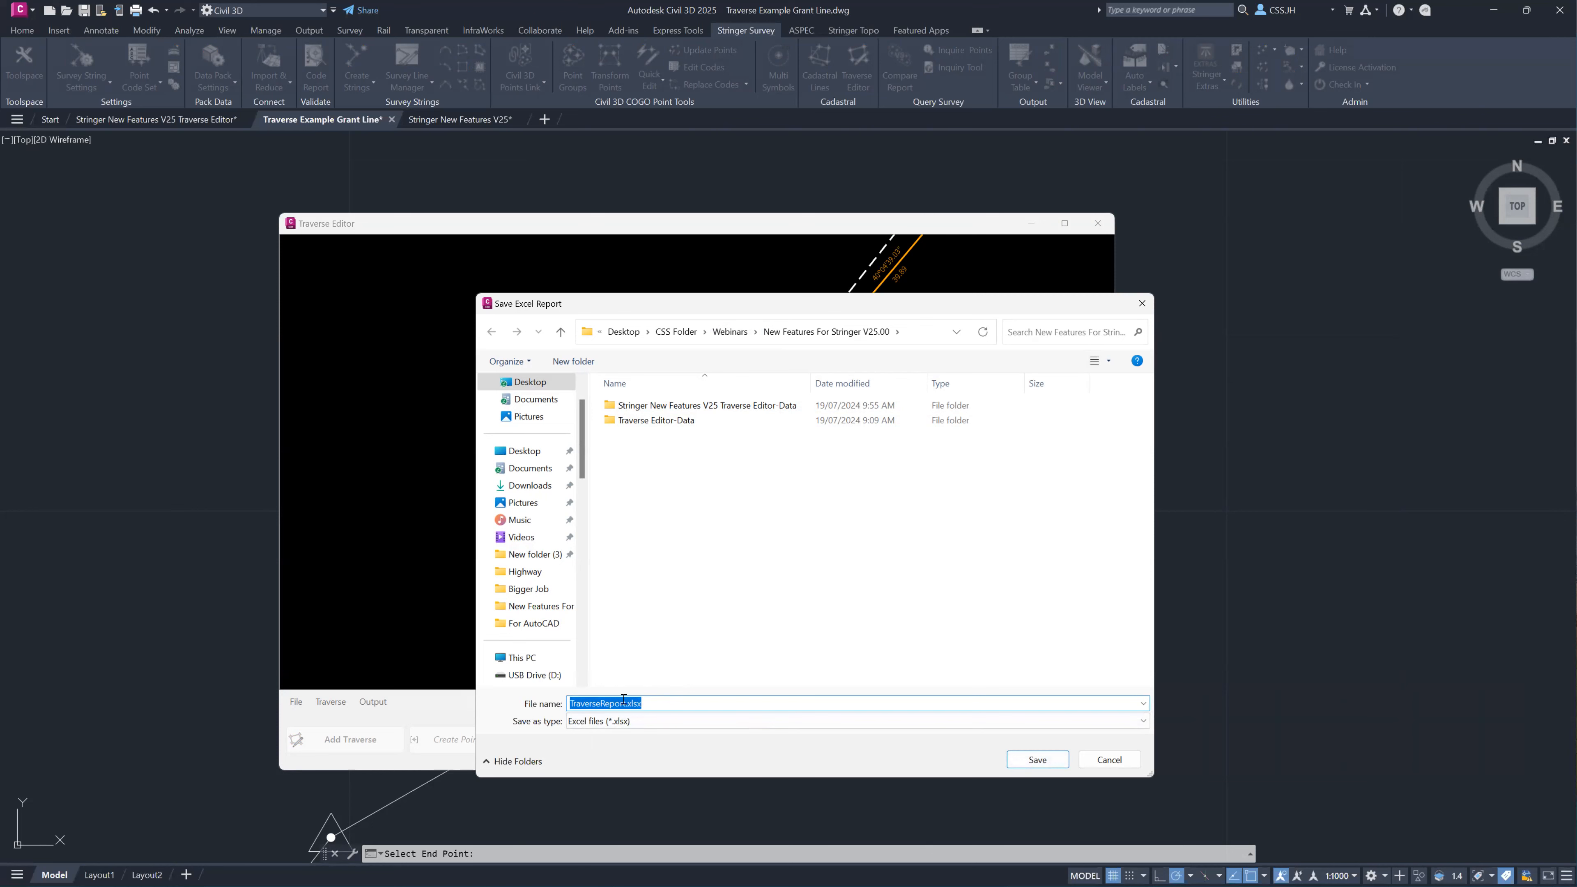
key(Return)
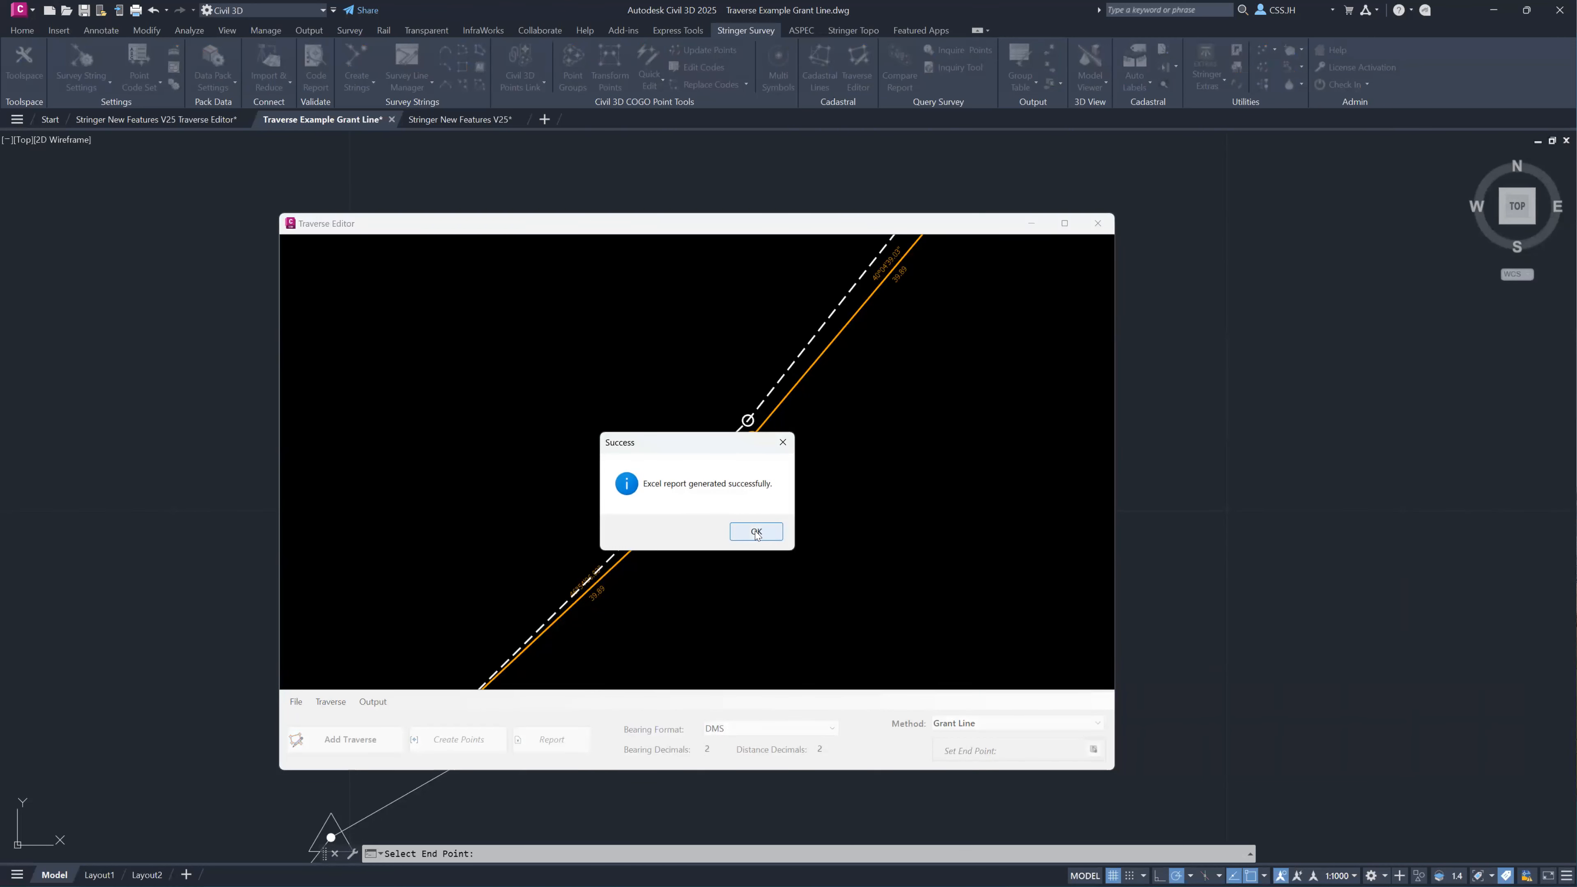
click(756, 533)
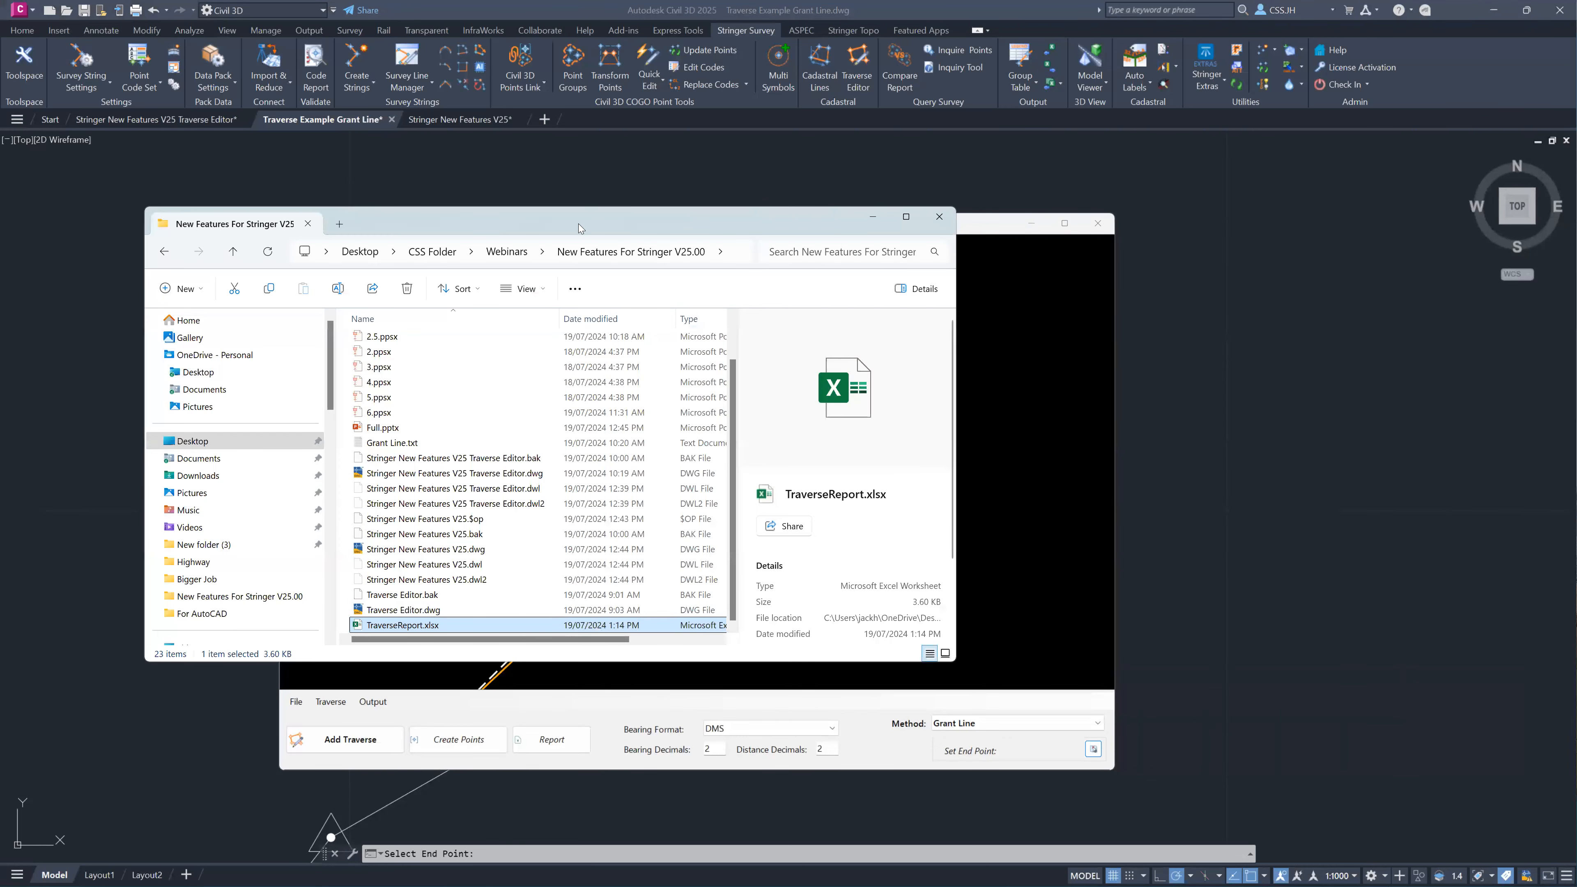
drag(578, 224, 0, 224)
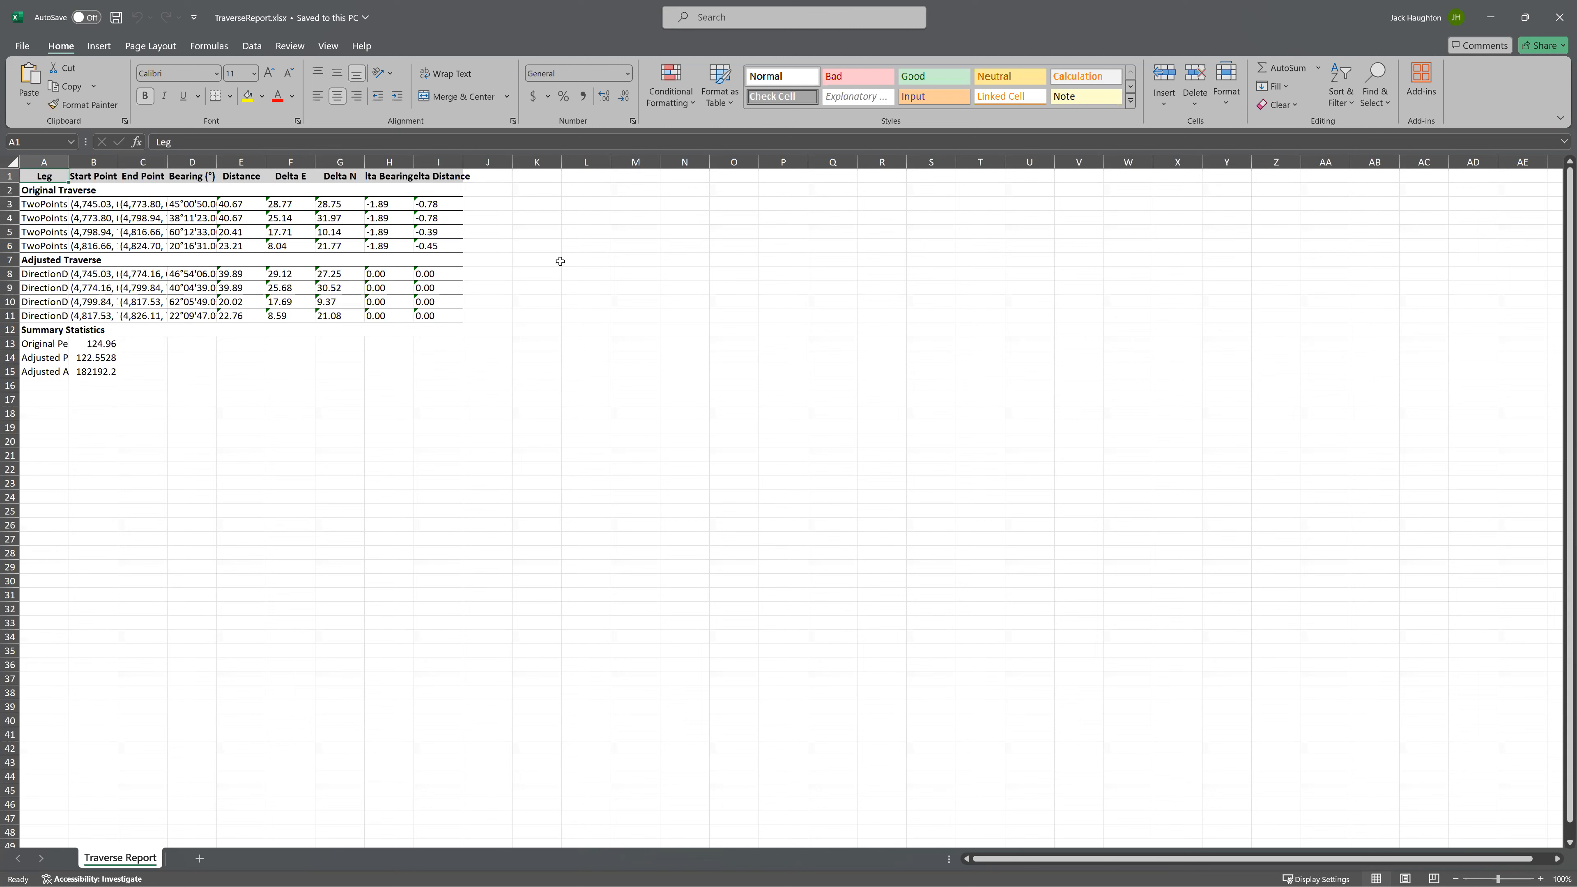
click(1559, 19)
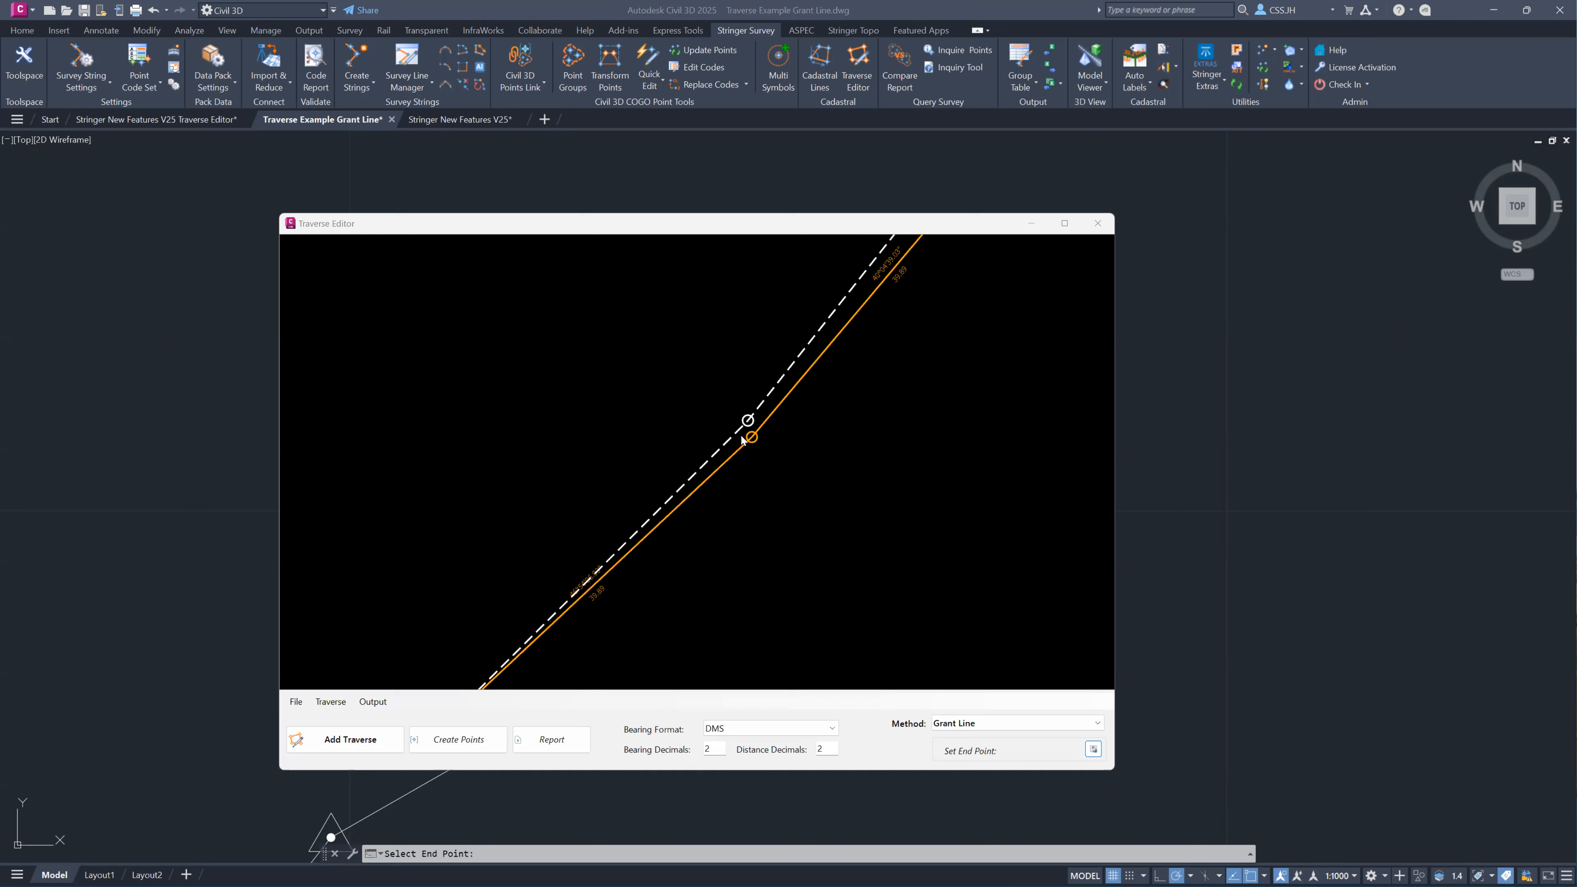
Compare the original traverse with the Grant Line adjustment, and close the Traverse Editor to return to the drawing.
scroll(732, 445, down, 5)
mouse_move(833, 347)
middle_down()
mouse_move(768, 444)
mouse_move(717, 478)
middle_up()
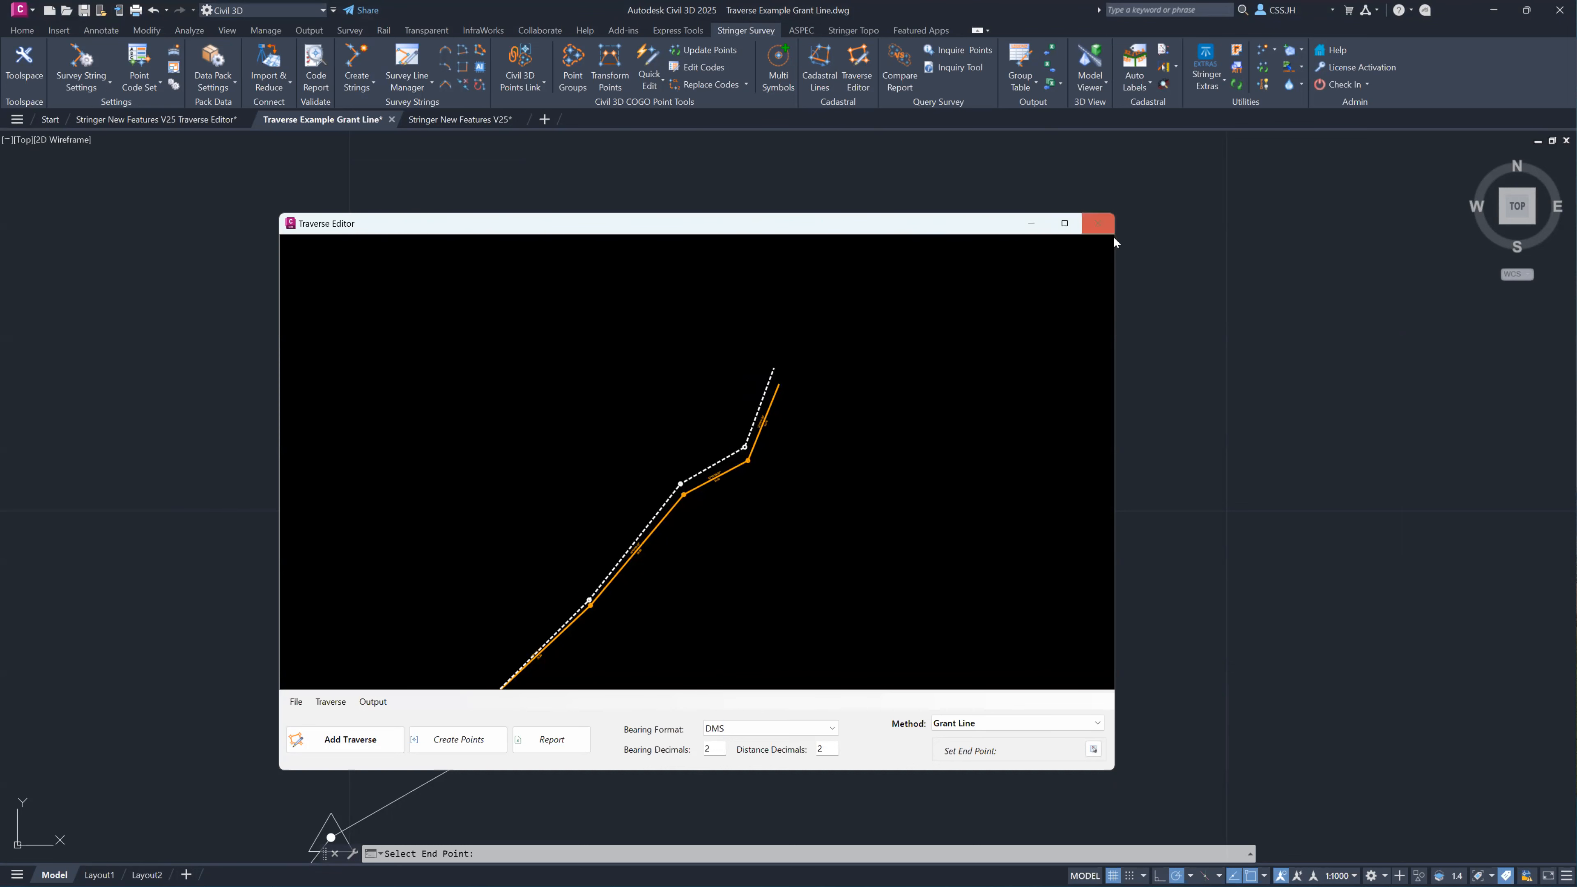
click(1098, 223)
scroll(624, 481, down, 5)
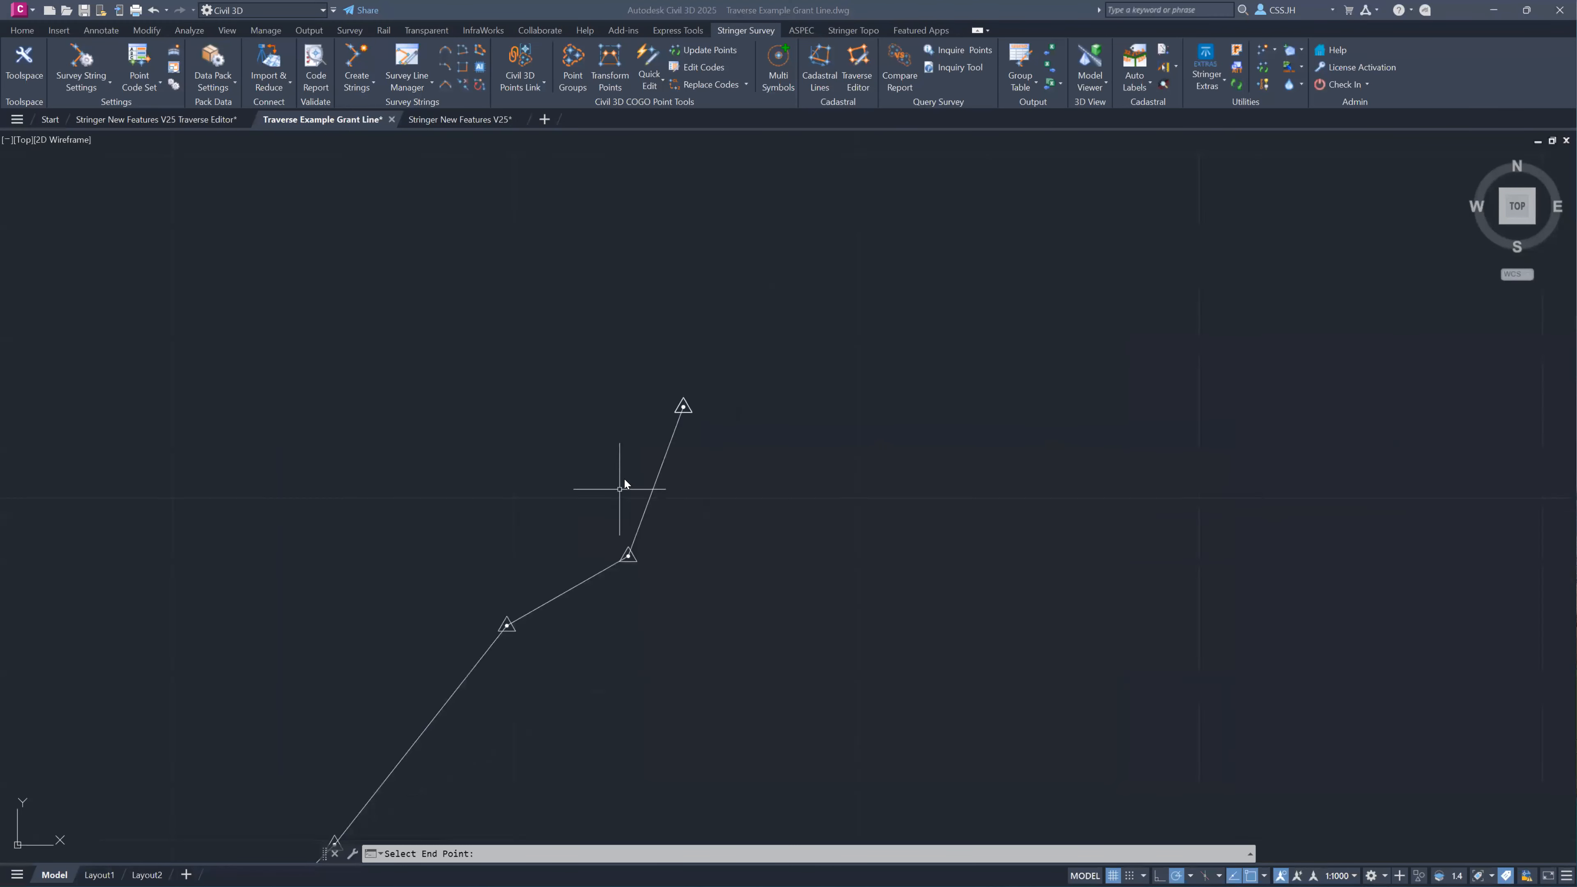
middle_drag(570, 535, 582, 526)
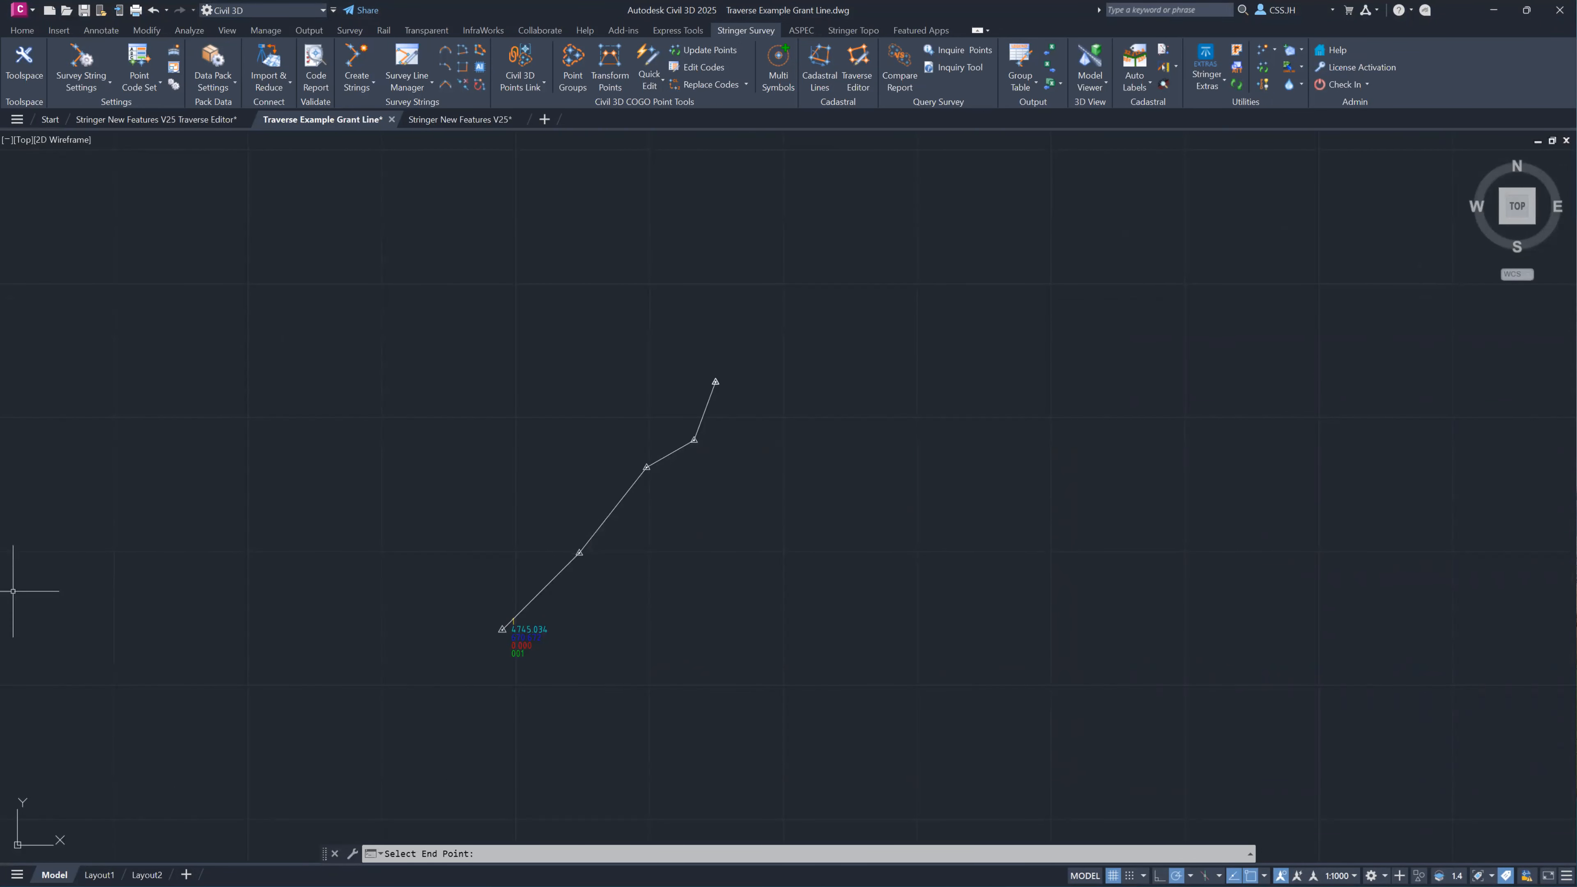
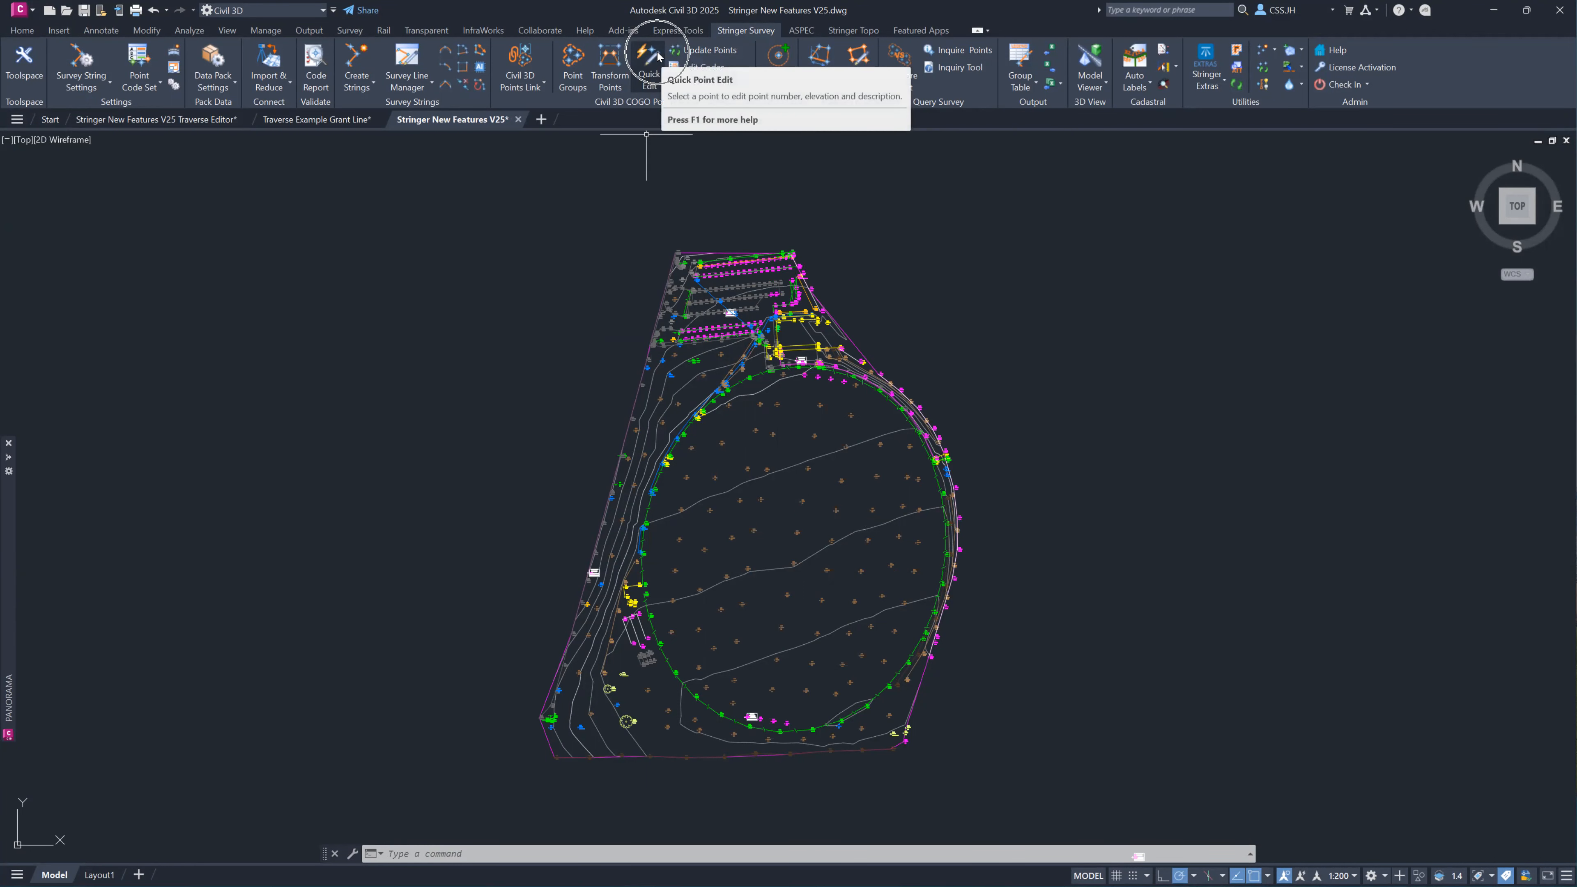
Quick-edit point 1153 inside the oval, setting its elevation to 98.7976, and inspect the surface contours around it.
click(660, 82)
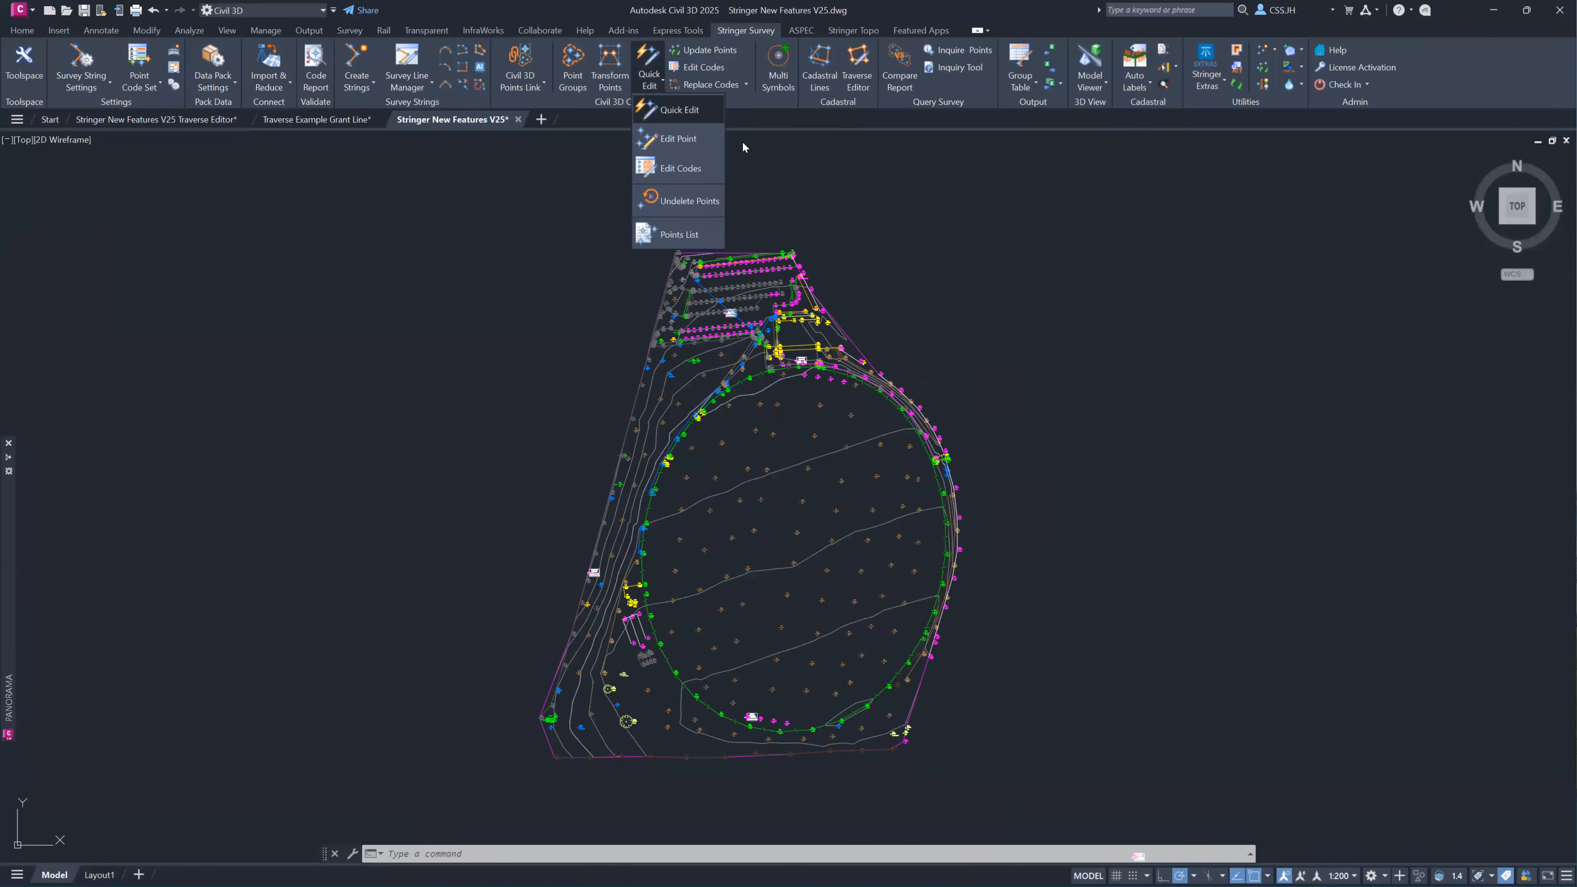
click(685, 119)
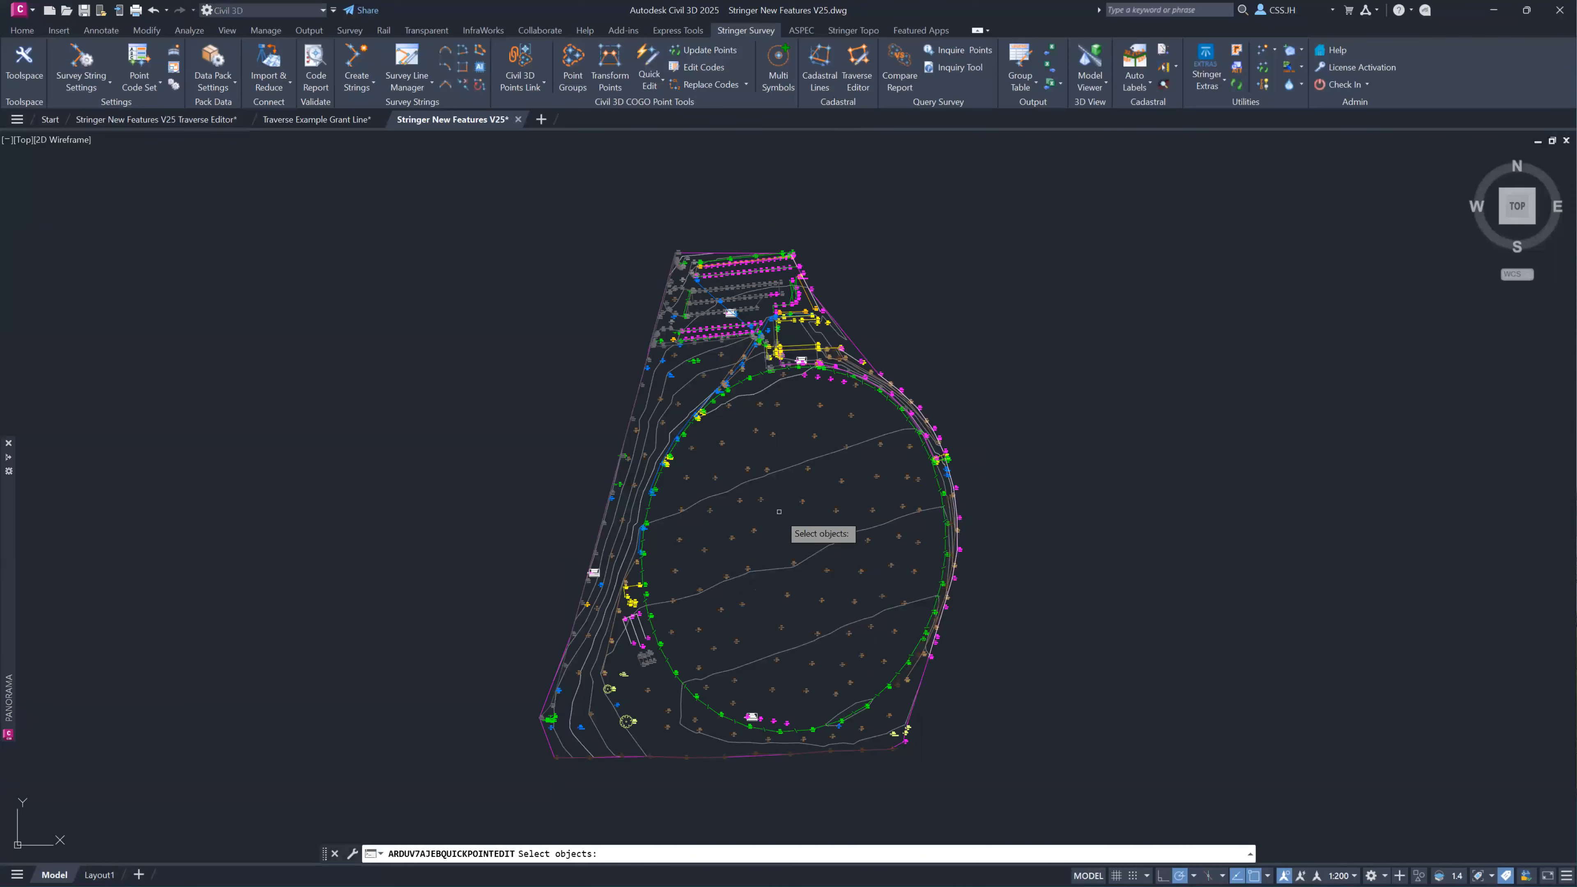
scroll(779, 505, down, 2)
scroll(774, 500, up, 4)
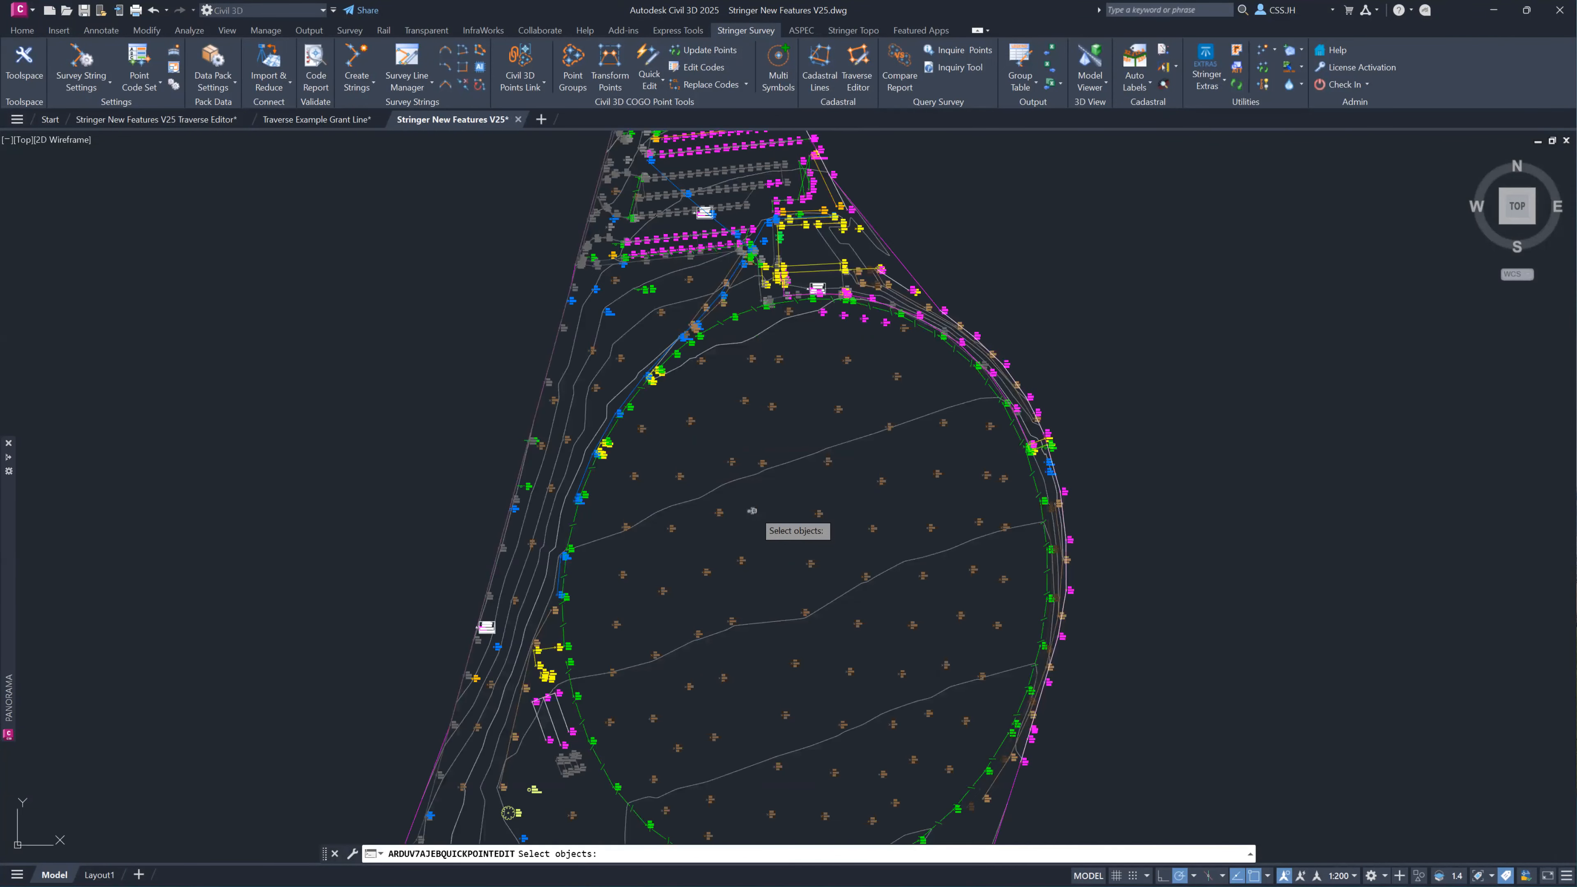
scroll(764, 515, up, 10)
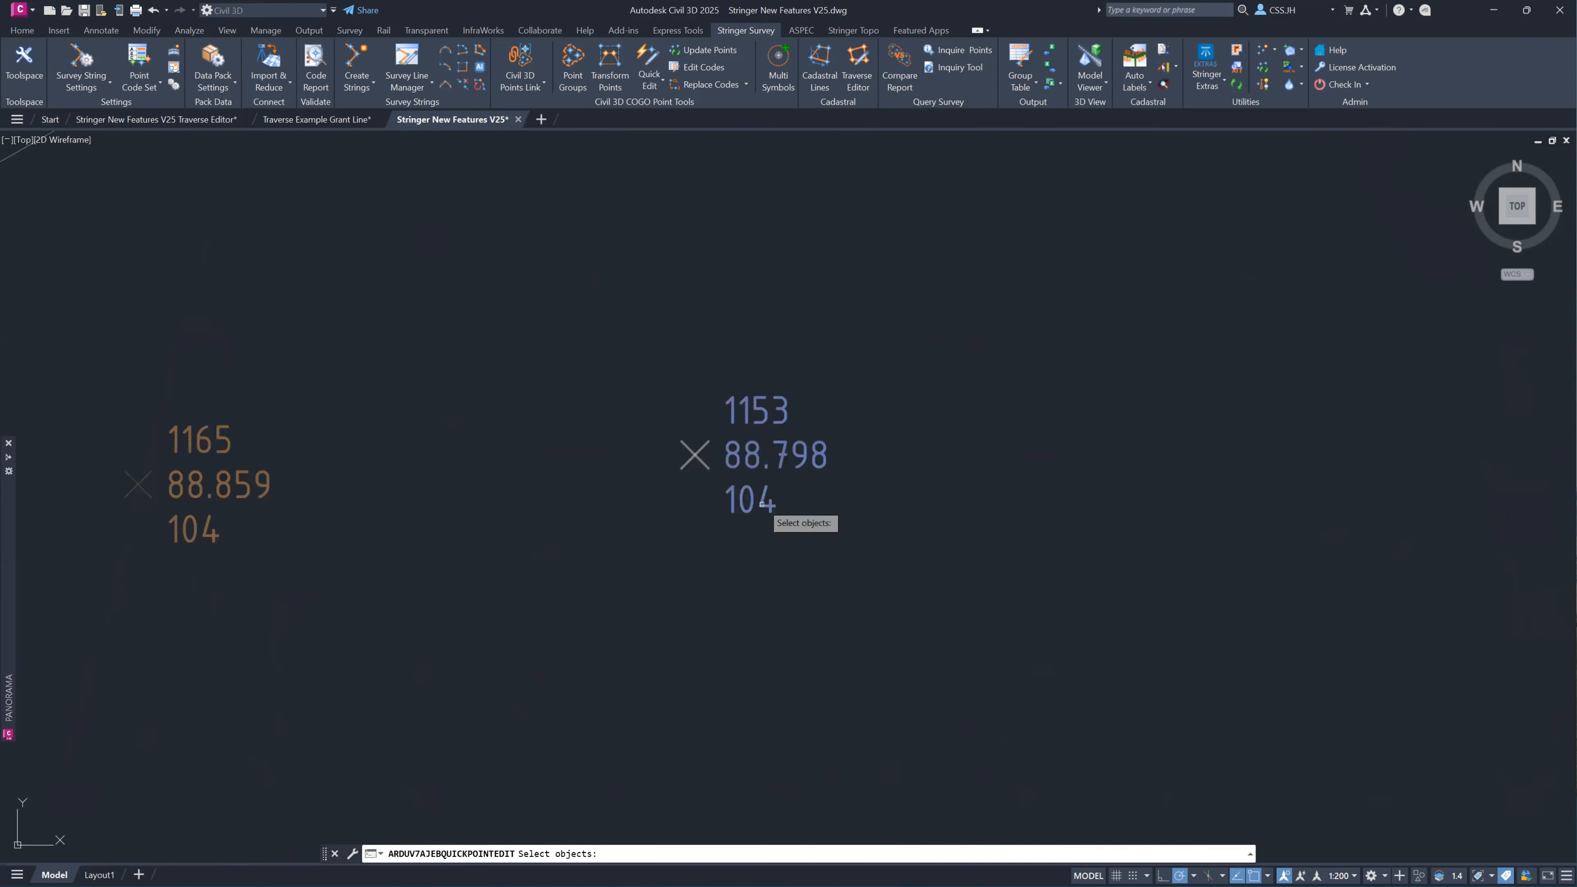
click(755, 441)
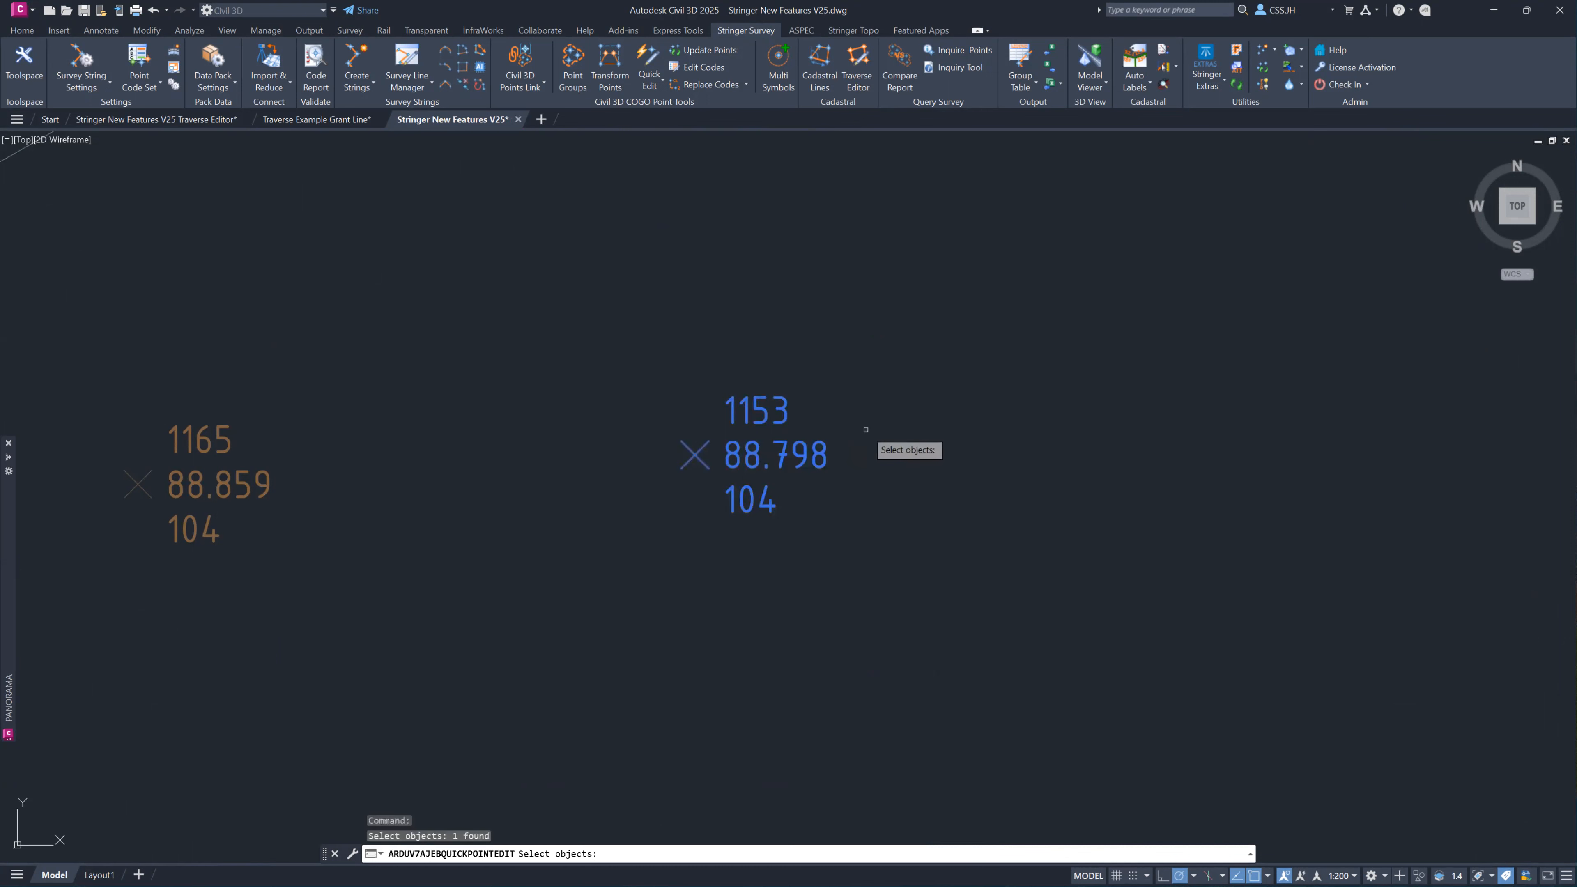
key(Return)
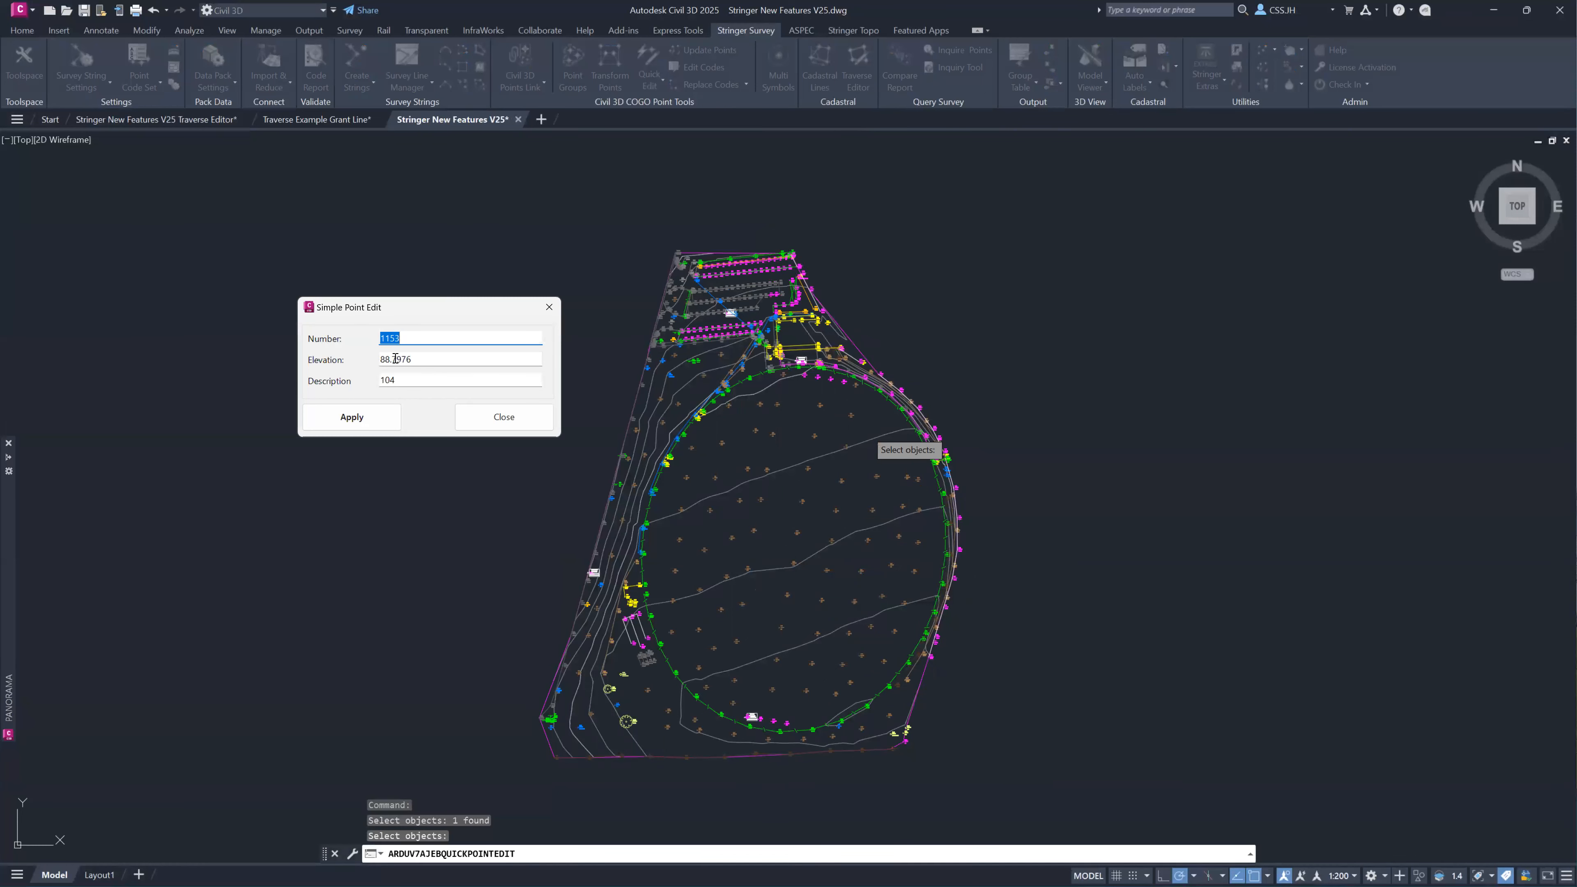
drag(390, 358, 382, 360)
text(98)
click(364, 418)
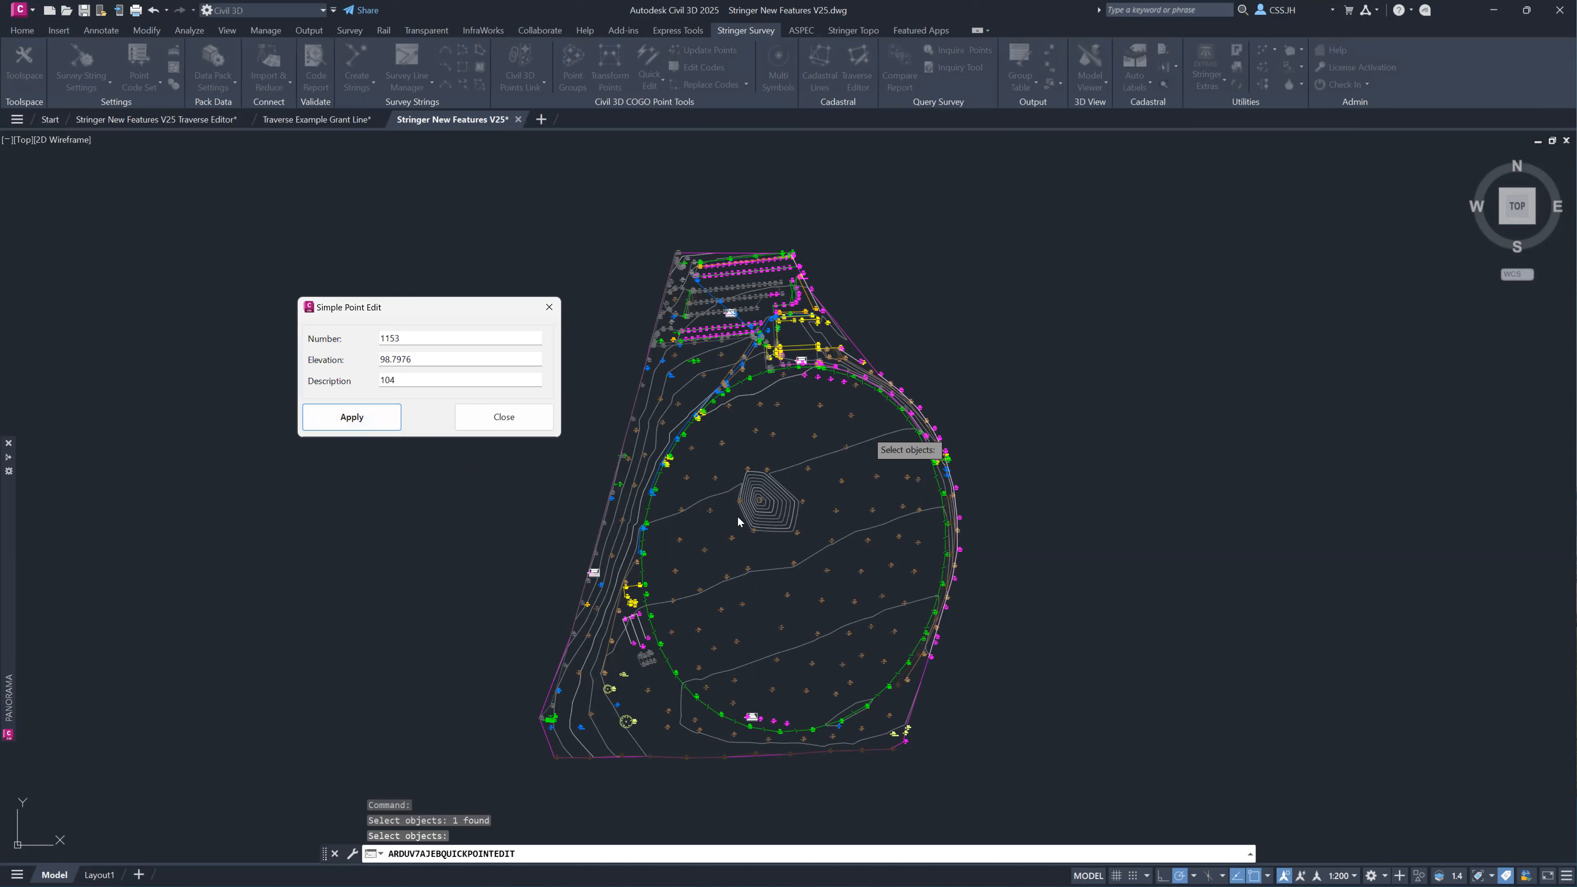
click(503, 417)
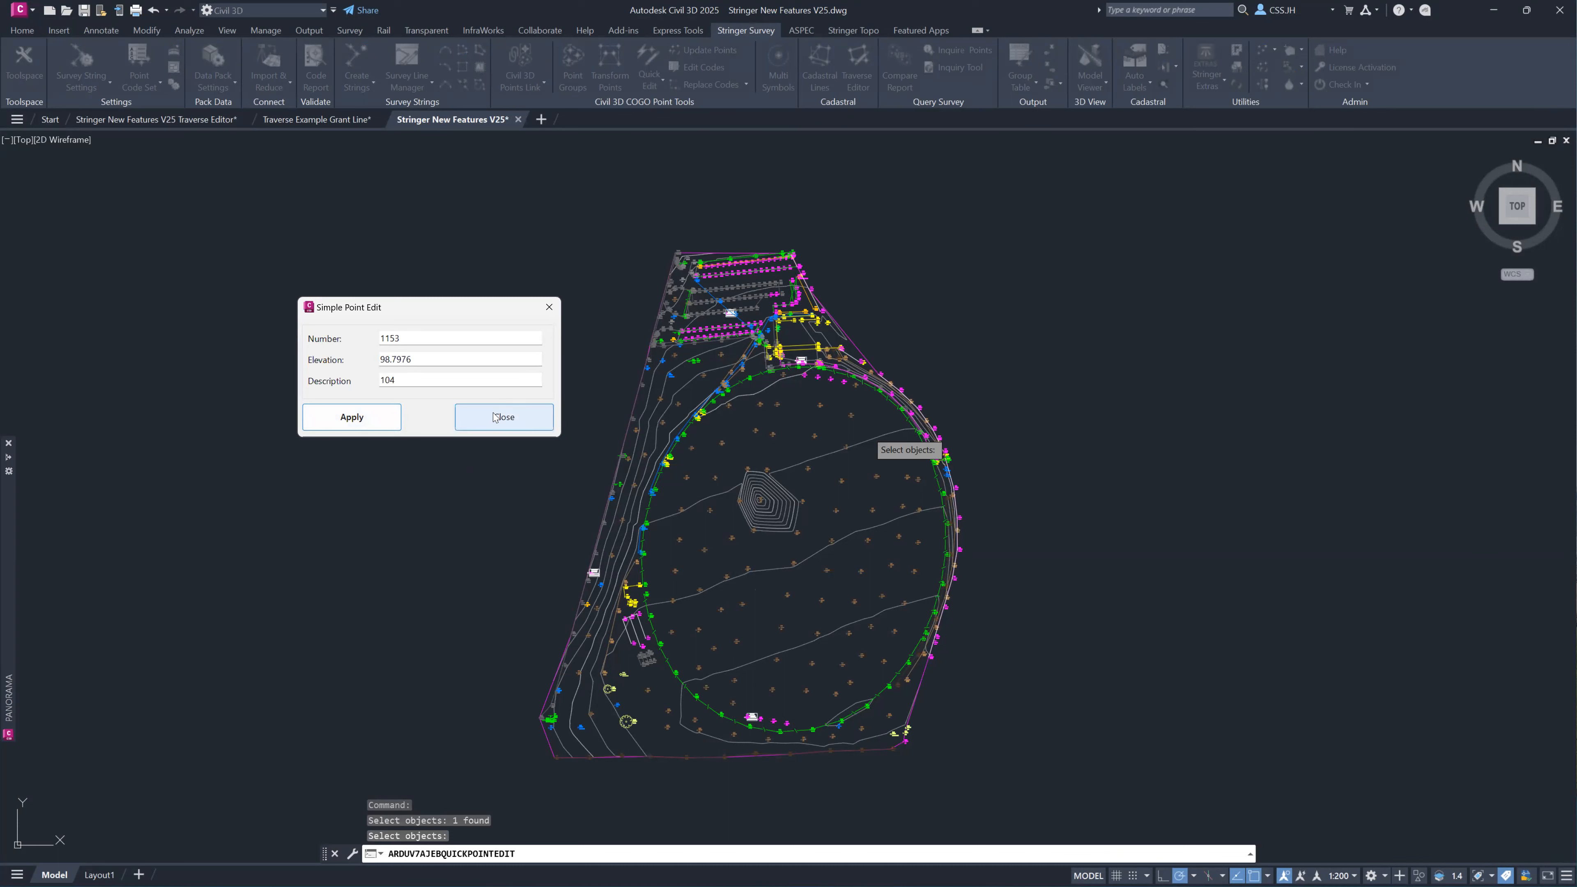
scroll(763, 492, up, 6)
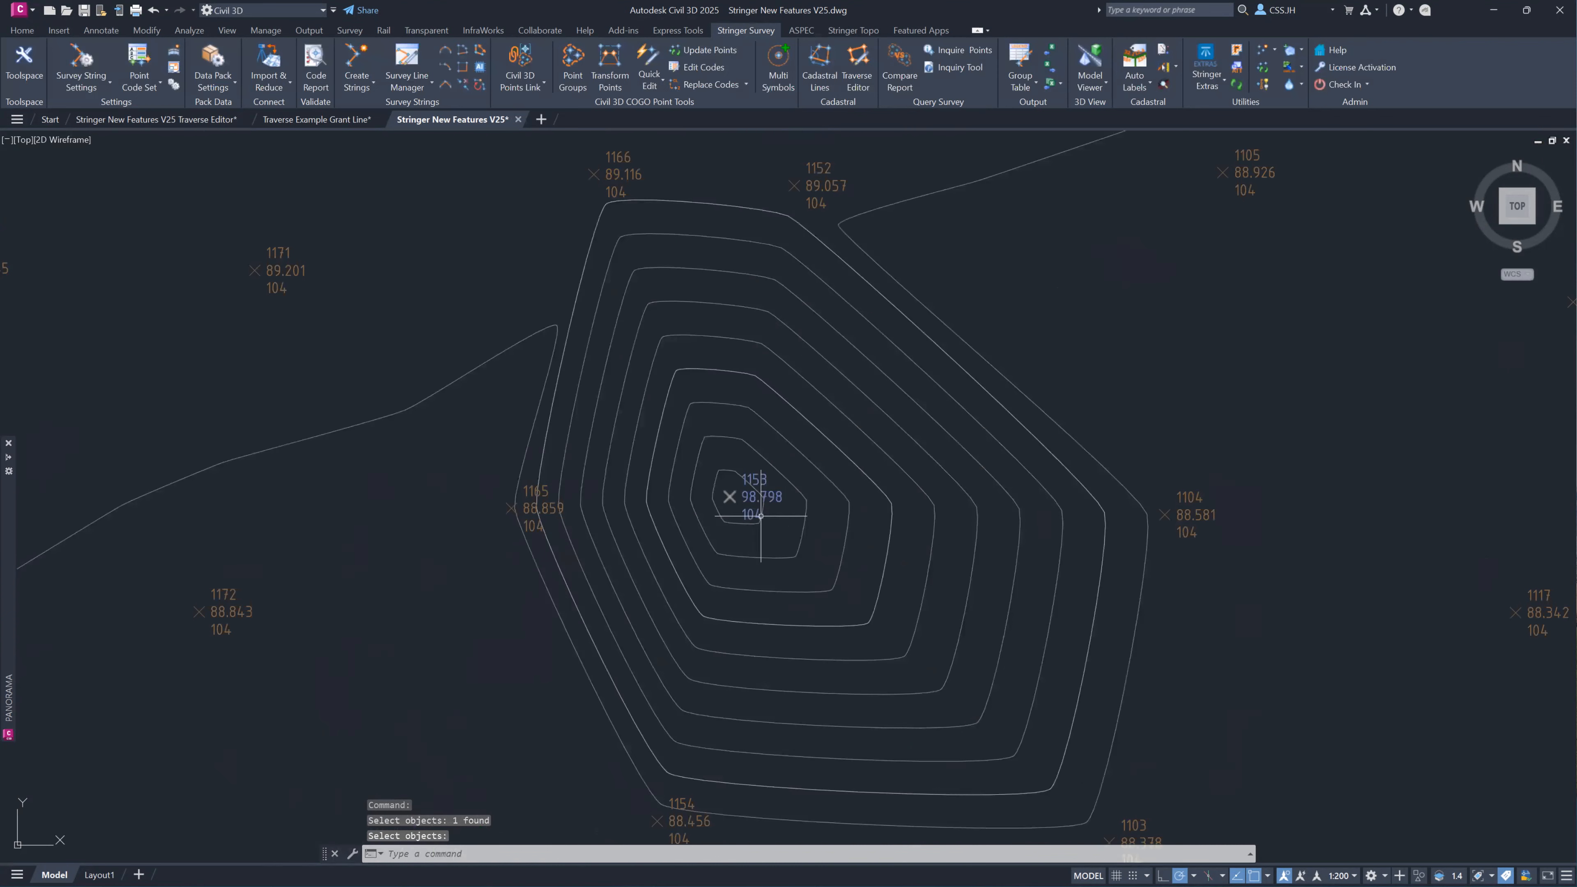
mouse_move(760, 516)
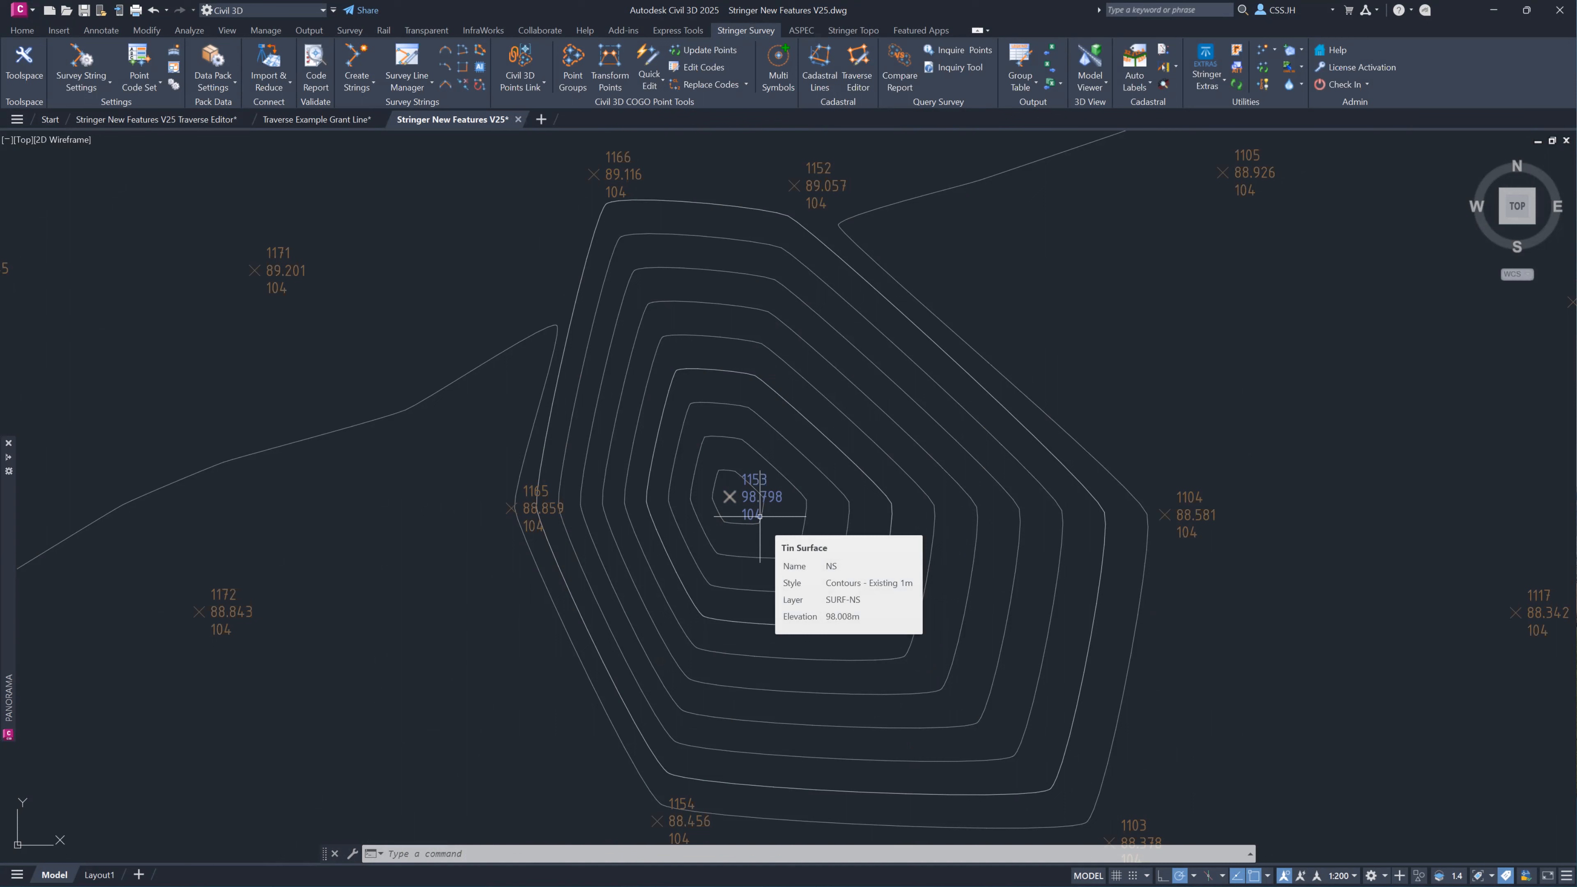
Quick-edit point 1153 again and restore its elevation to 88.7976.
click(650, 80)
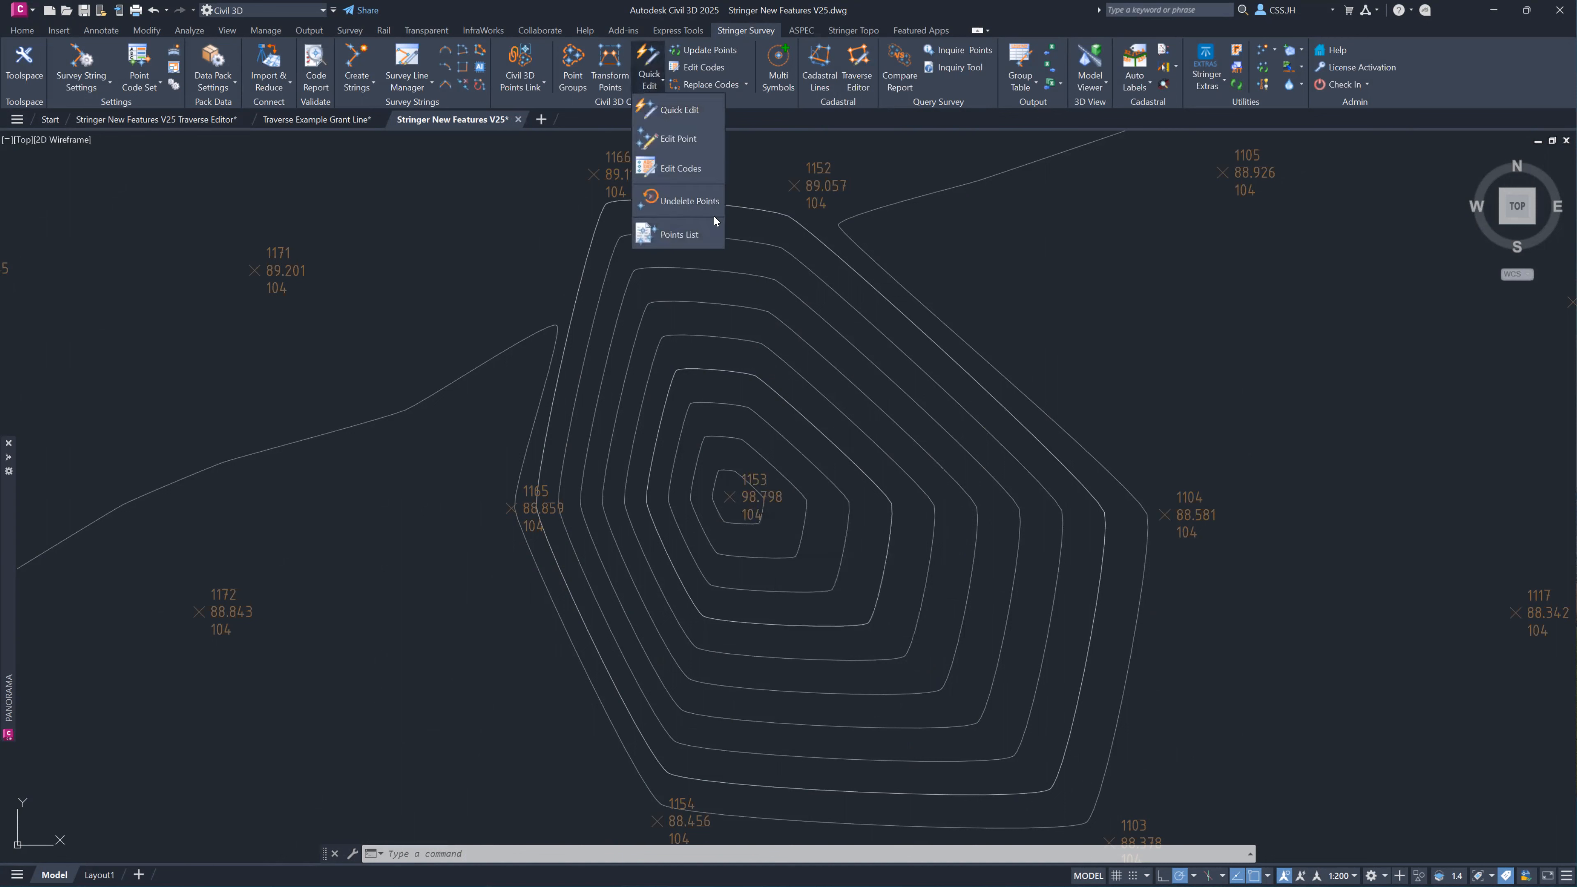
click(686, 113)
click(752, 496)
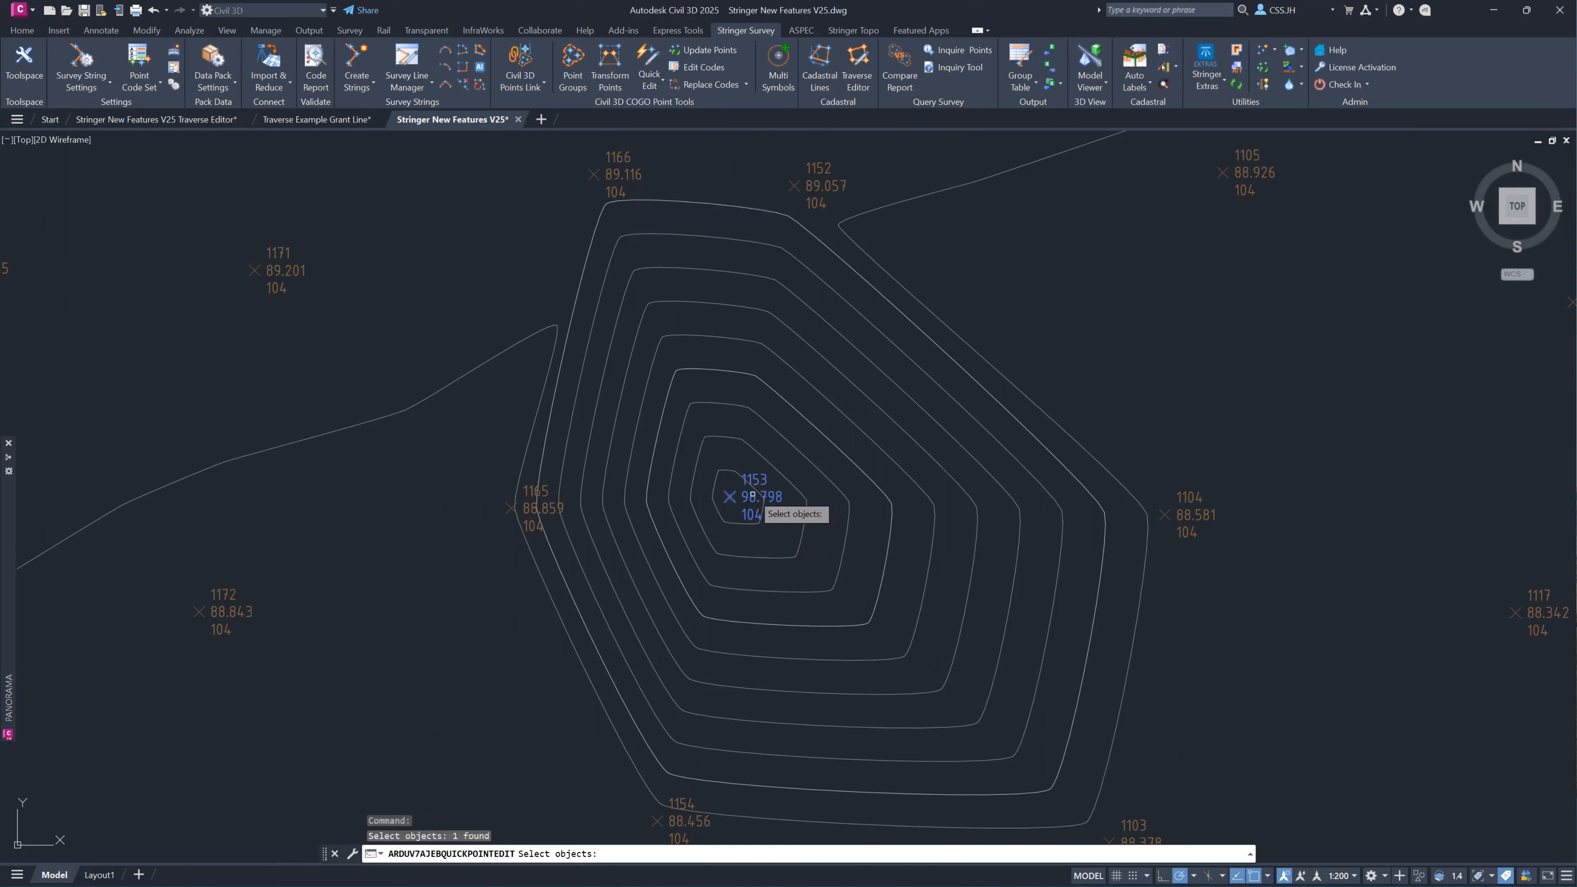
key(Return)
click(385, 358)
key(BackSpace)
text(88.7976)
click(356, 413)
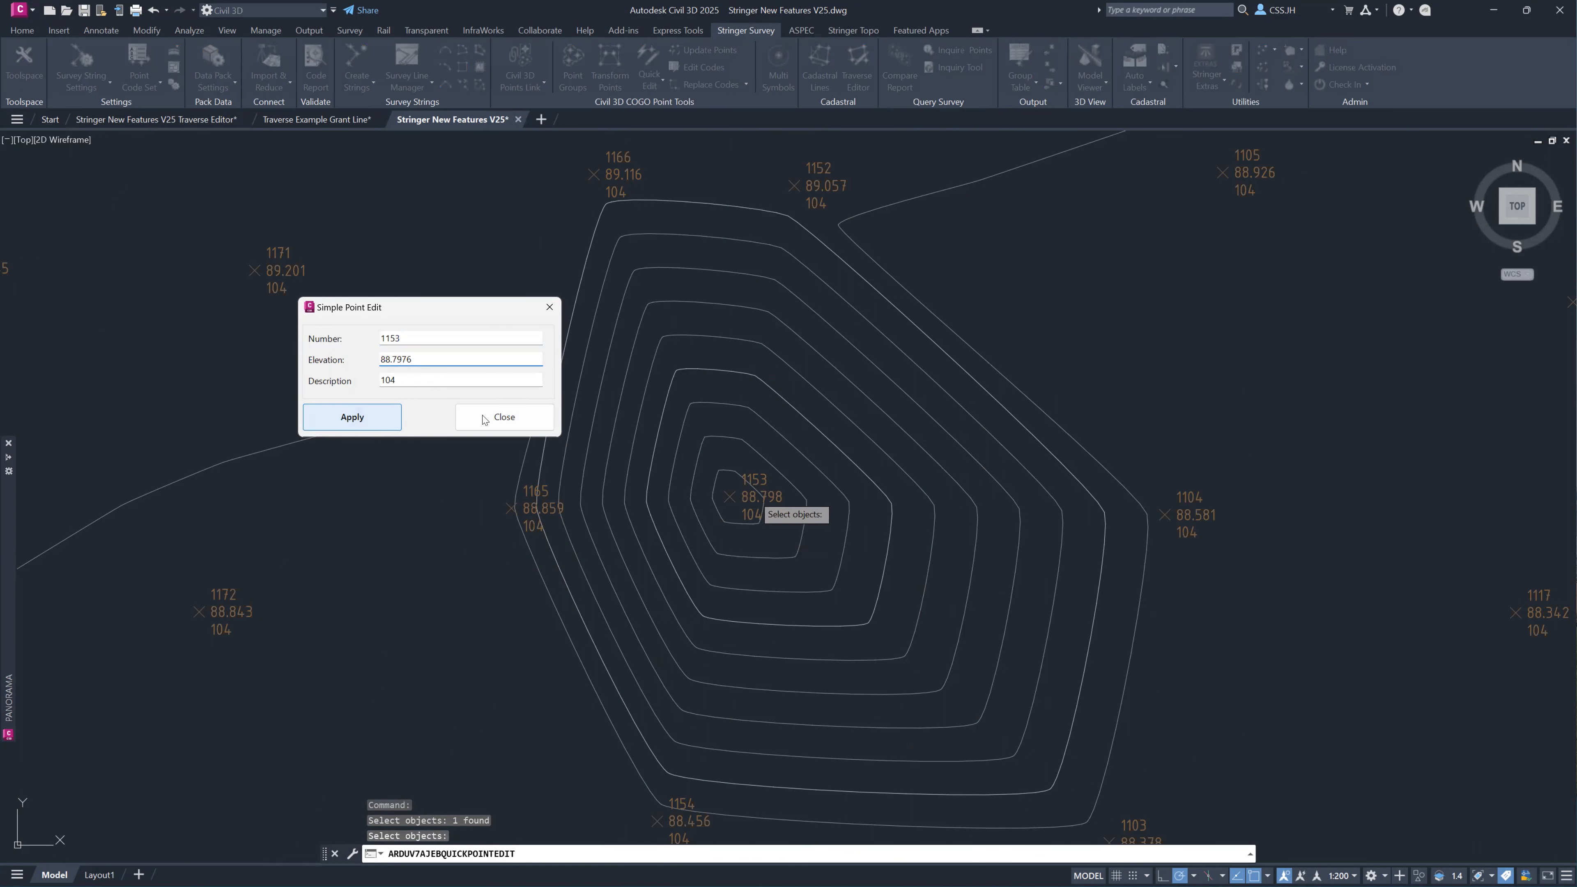
click(500, 419)
scroll(630, 423, down, 8)
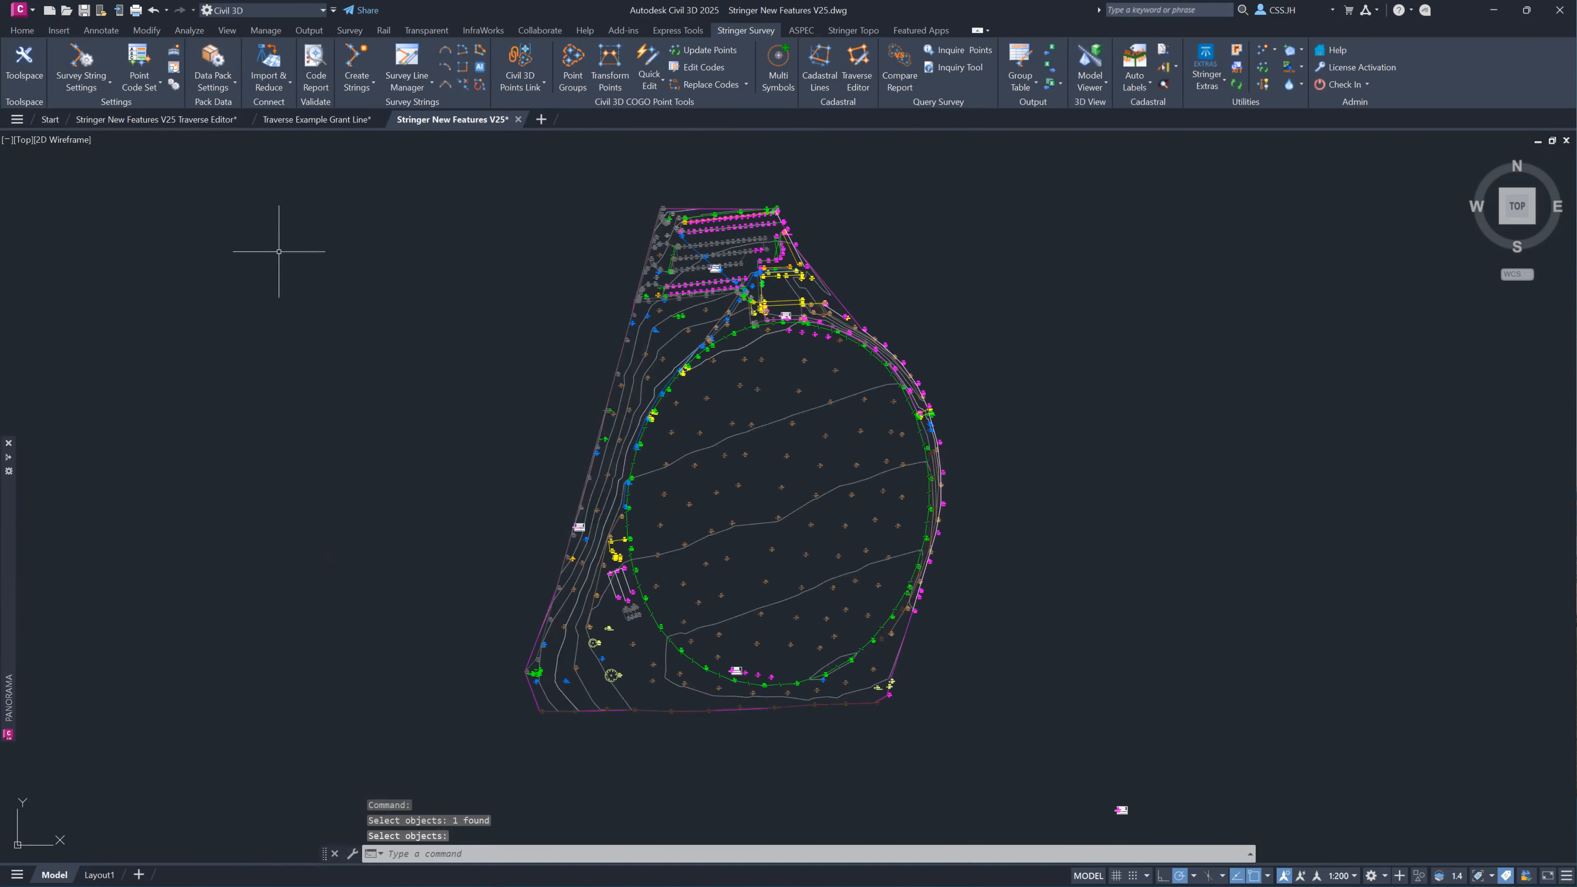
Display the Stringer Topo toolspace and open the point list of the Trees point group.
click(34, 73)
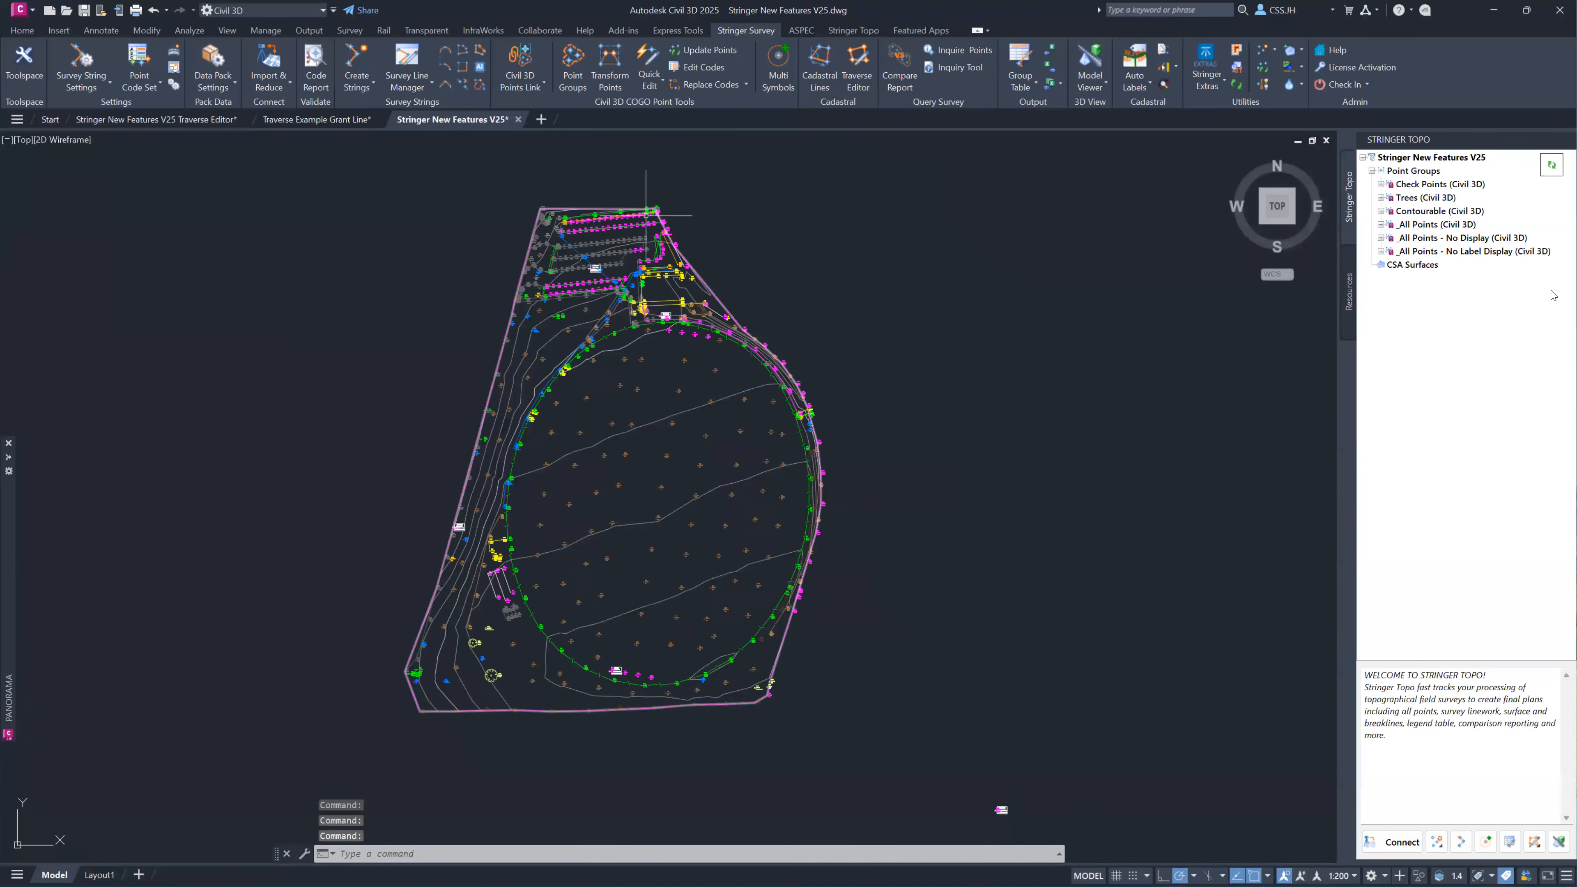
mouse_move(1409, 222)
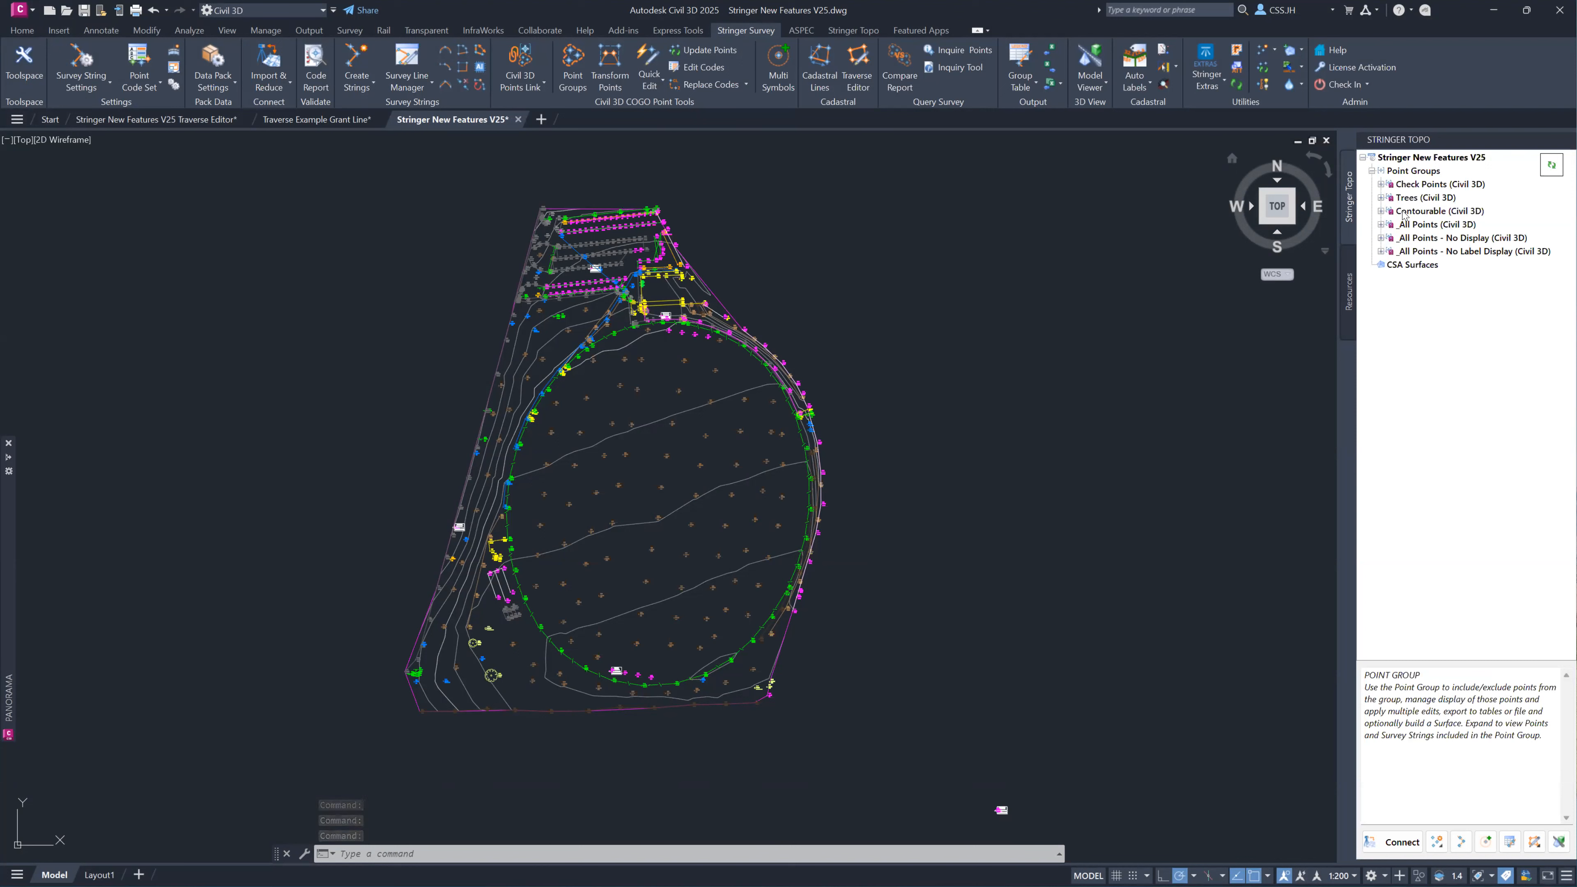
click(1381, 197)
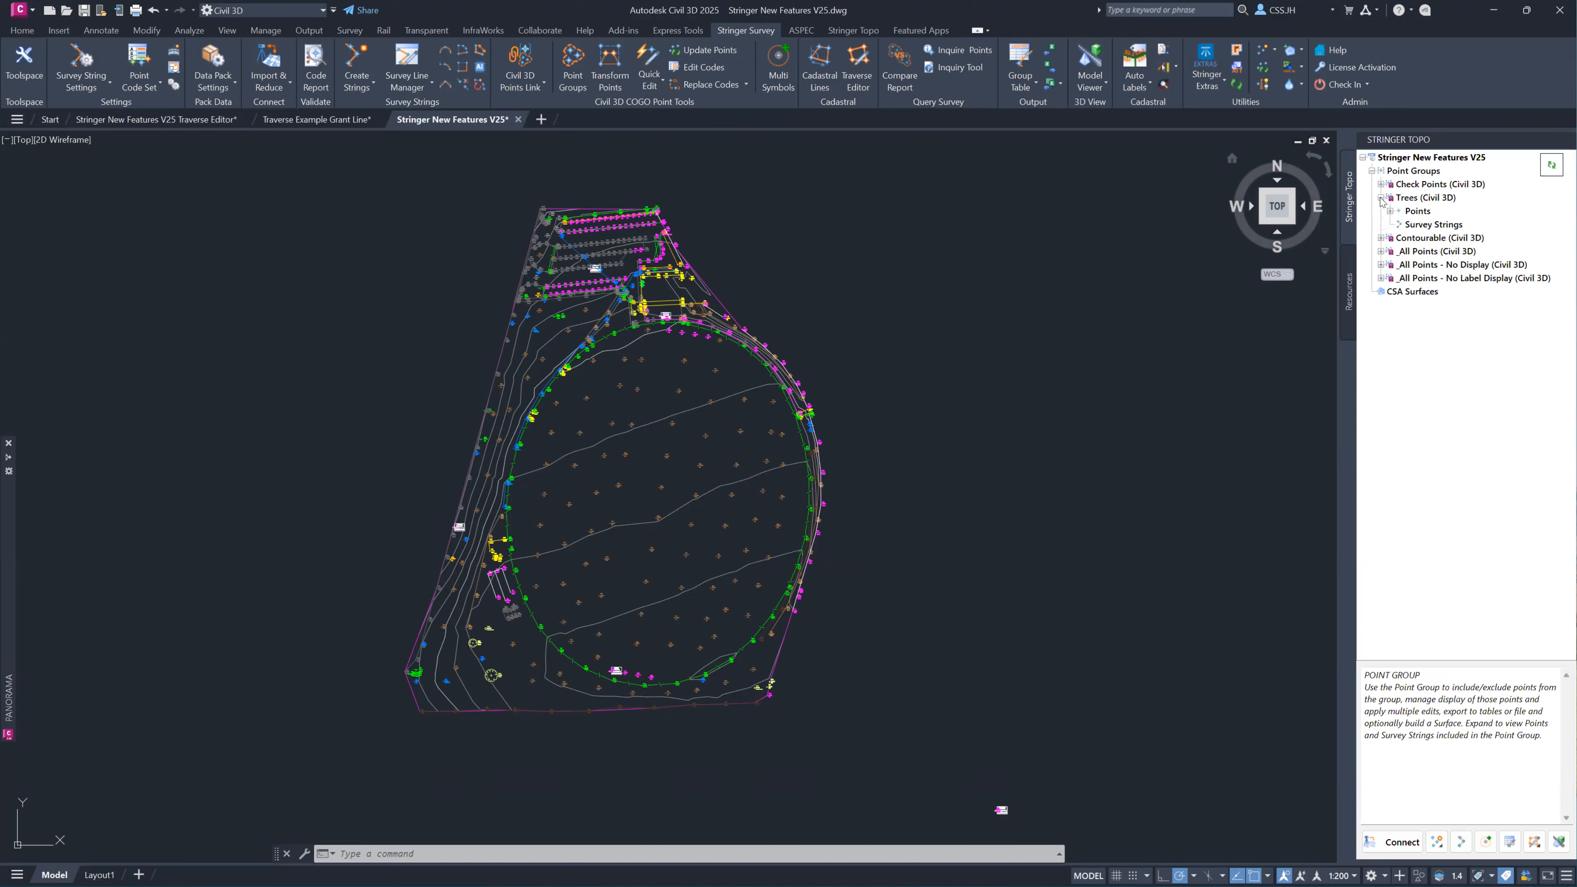
click(1416, 197)
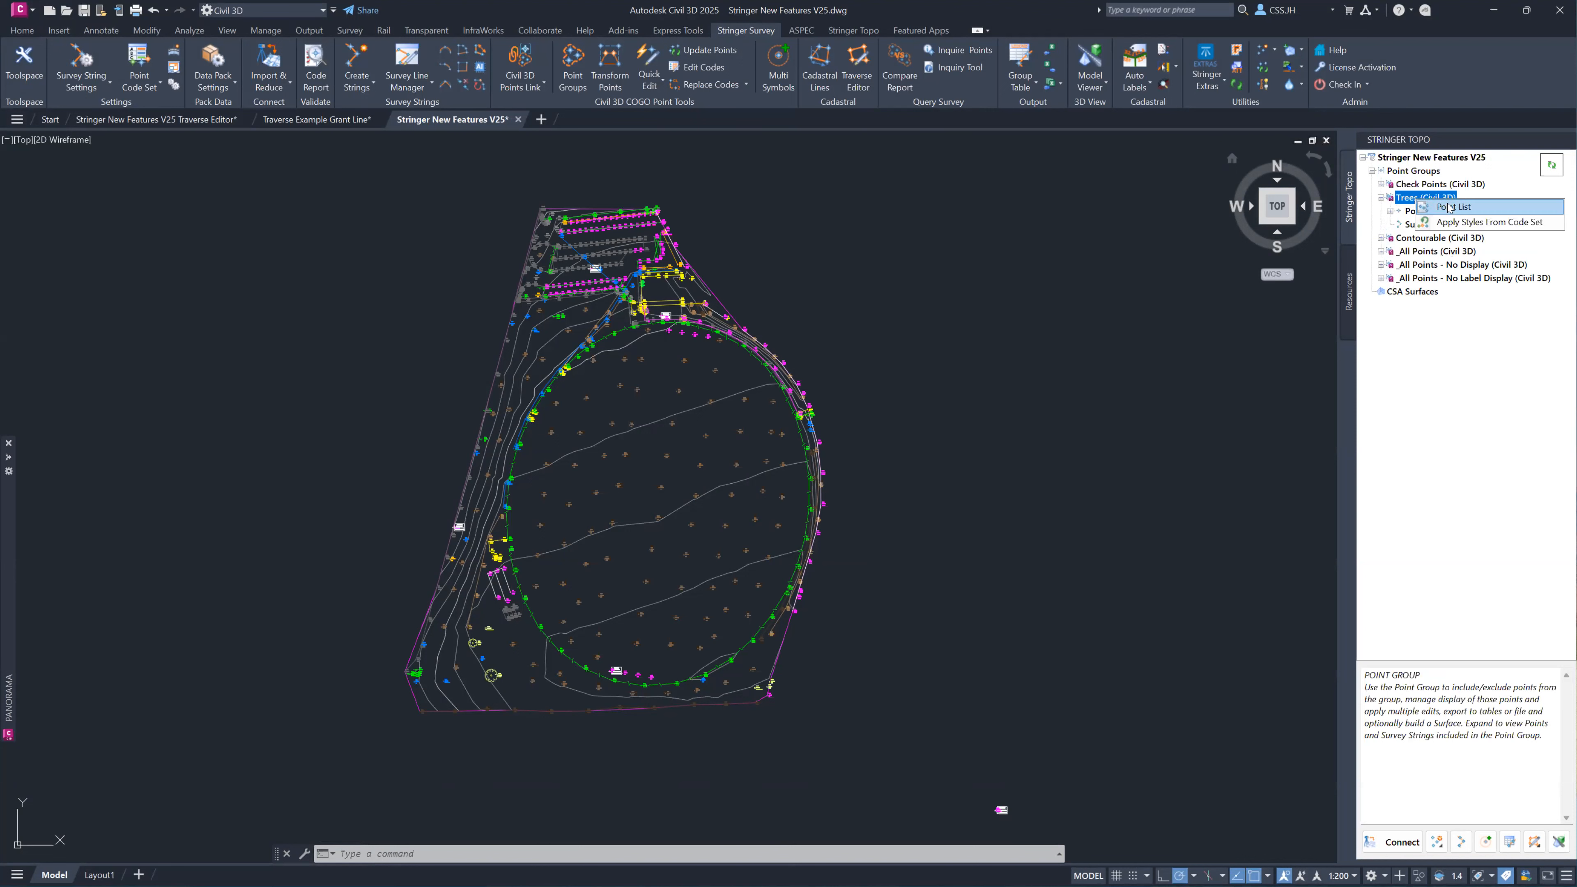
double_click(1416, 199)
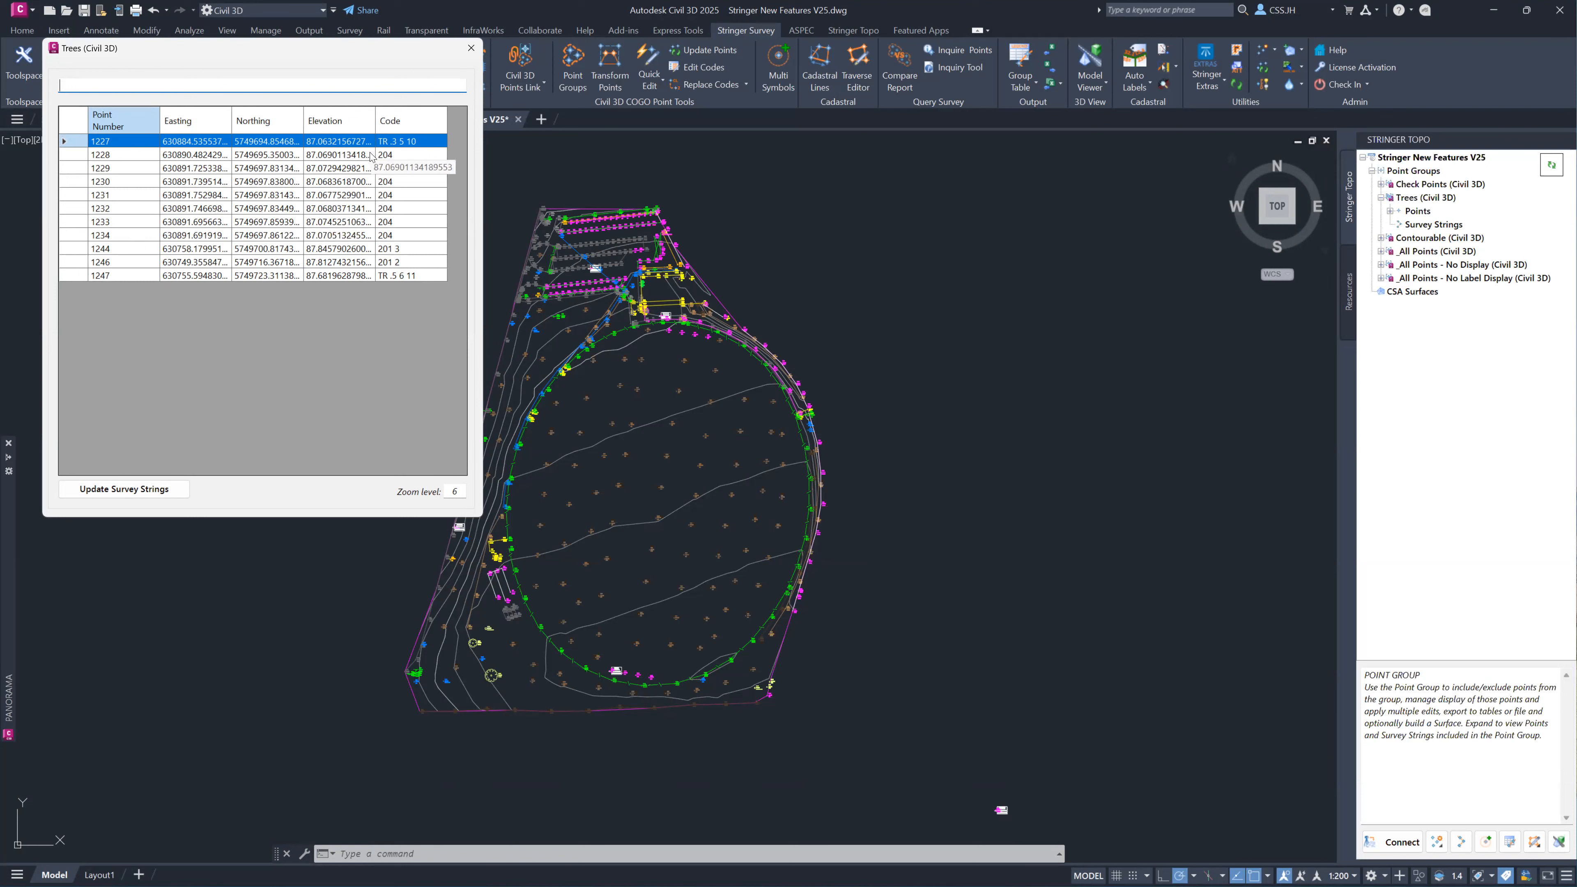
Locate several tree points between 1228 and 1234, and then point 1227, in the drawing from the Trees point list.
click(391, 157)
click(391, 169)
click(388, 181)
click(382, 208)
click(379, 221)
click(375, 235)
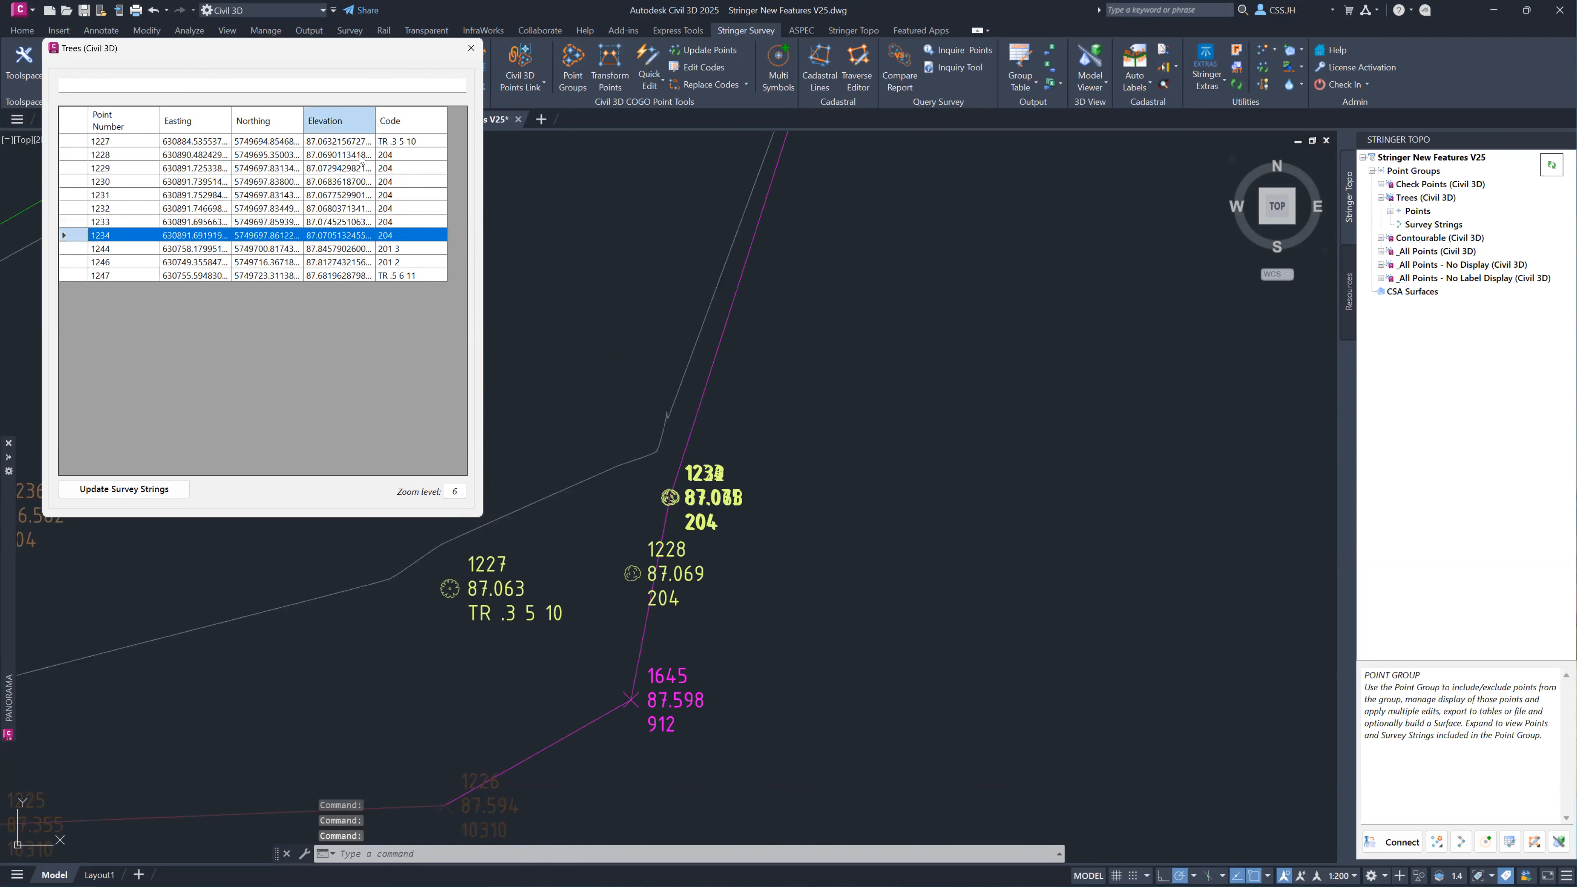
click(352, 143)
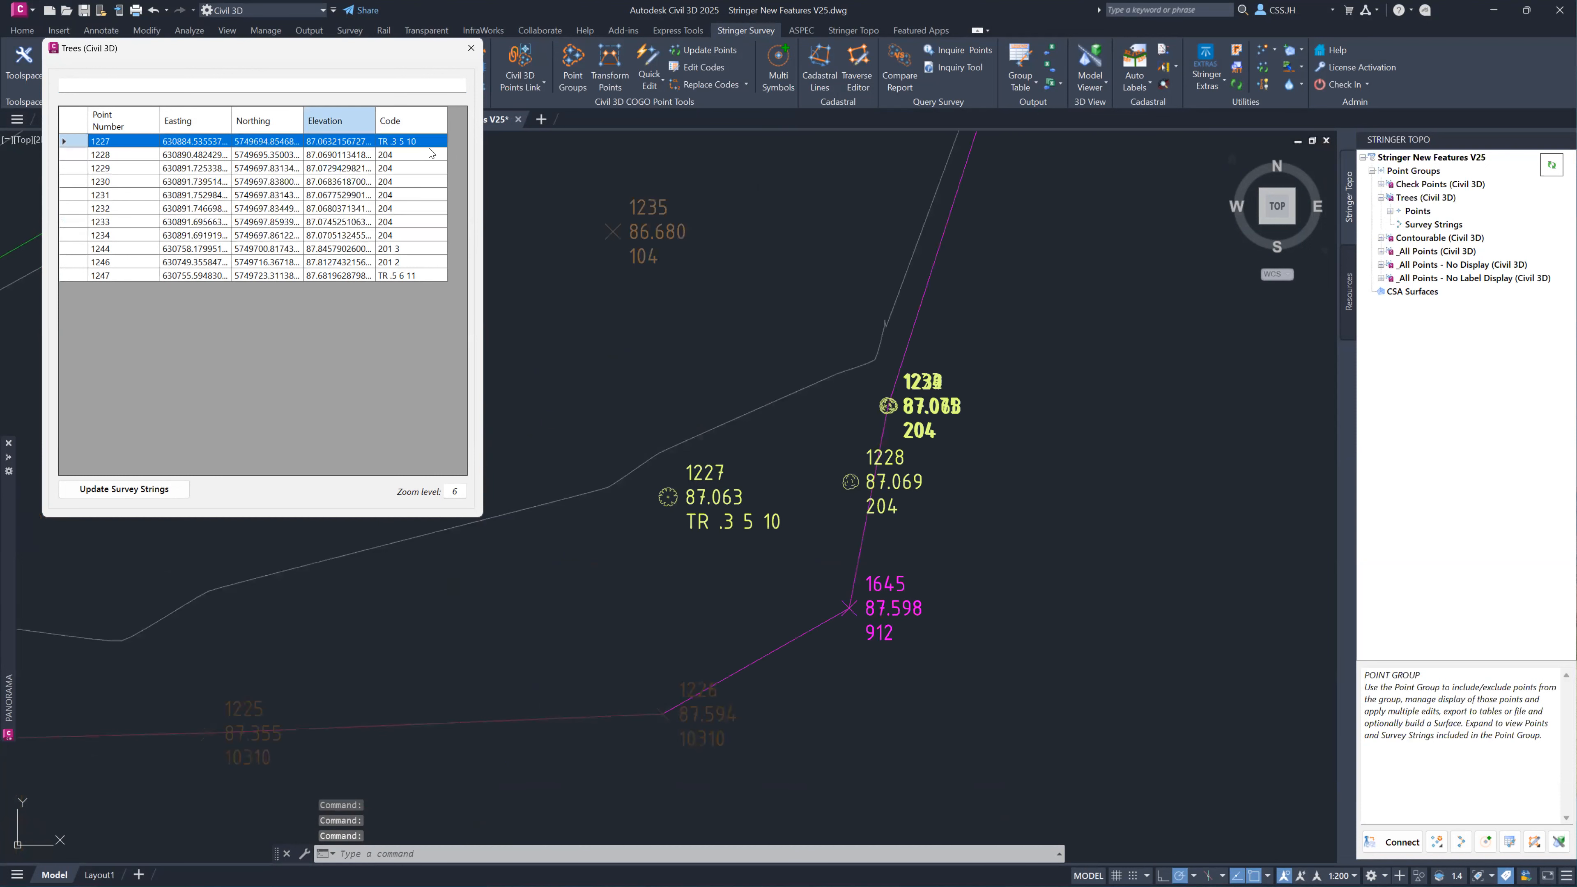
Change the code of point 1227 in the Trees list to 201 .3 5 10.
click(385, 142)
click(385, 142)
click(385, 142)
key(BackSpace)
key(BackSpace)
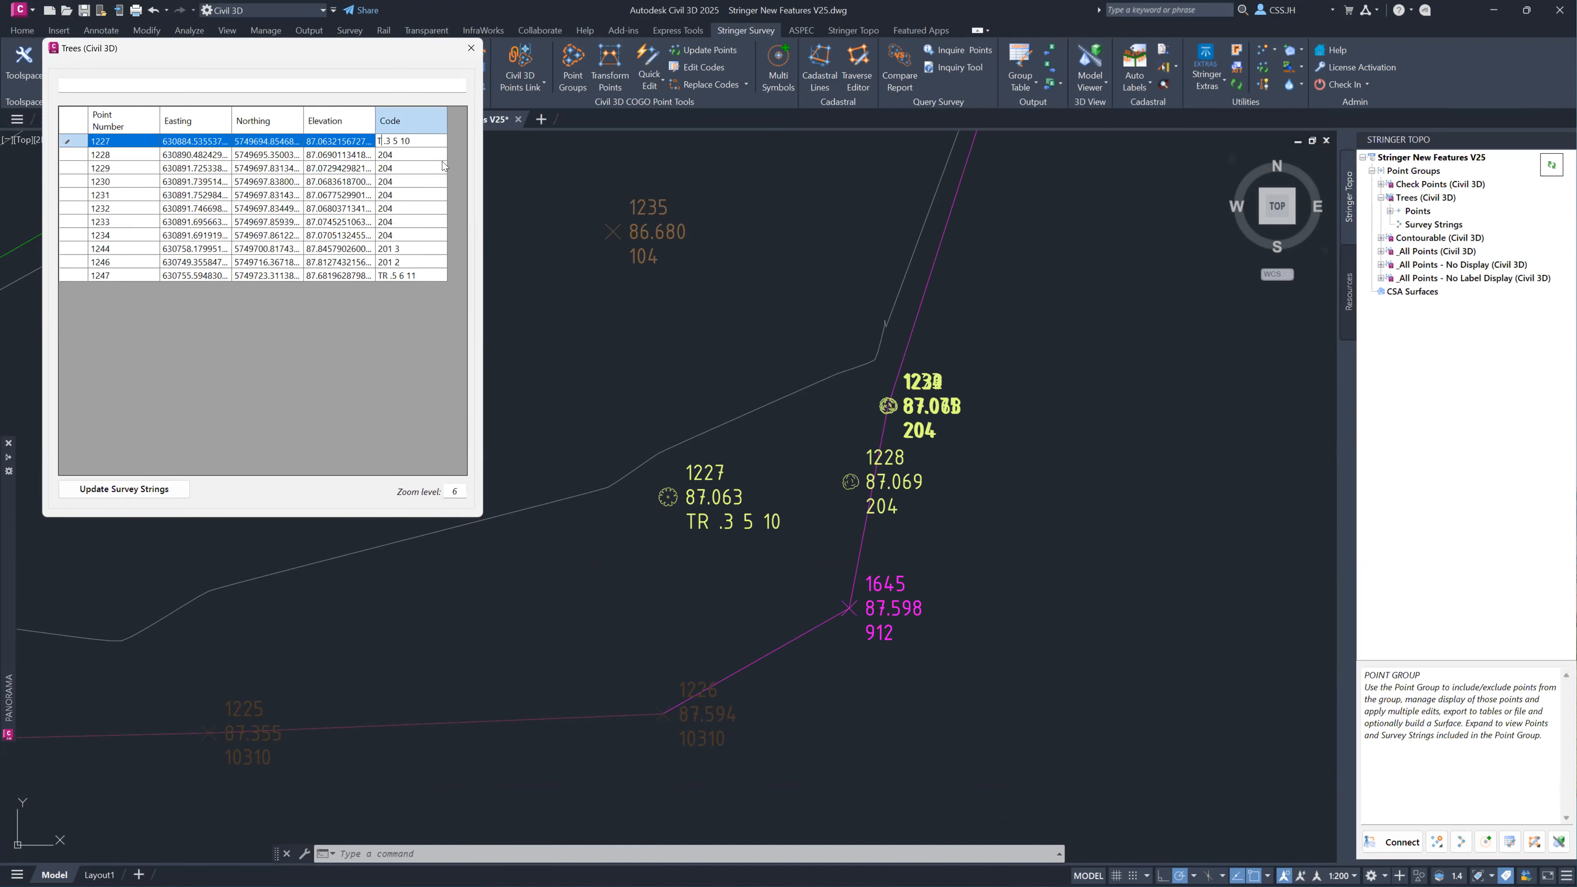
text(201)
key(Return)
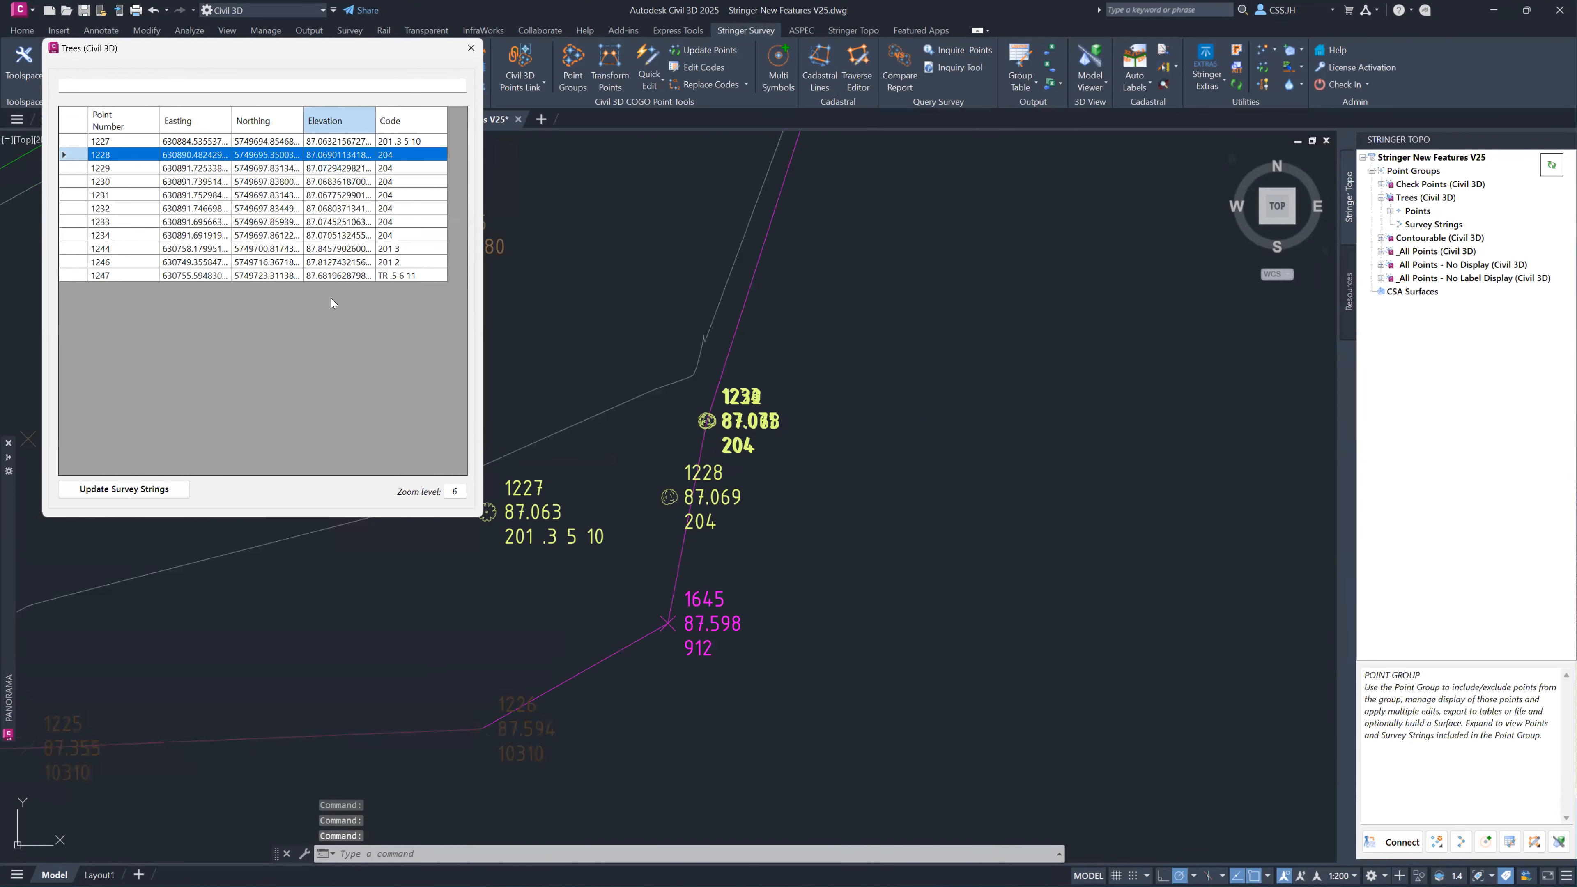
Change the code of point 1247 to 201 .5 6 11 and update the survey strings.
click(391, 276)
click(393, 276)
key(BackSpace)
key(BackSpace)
text(201)
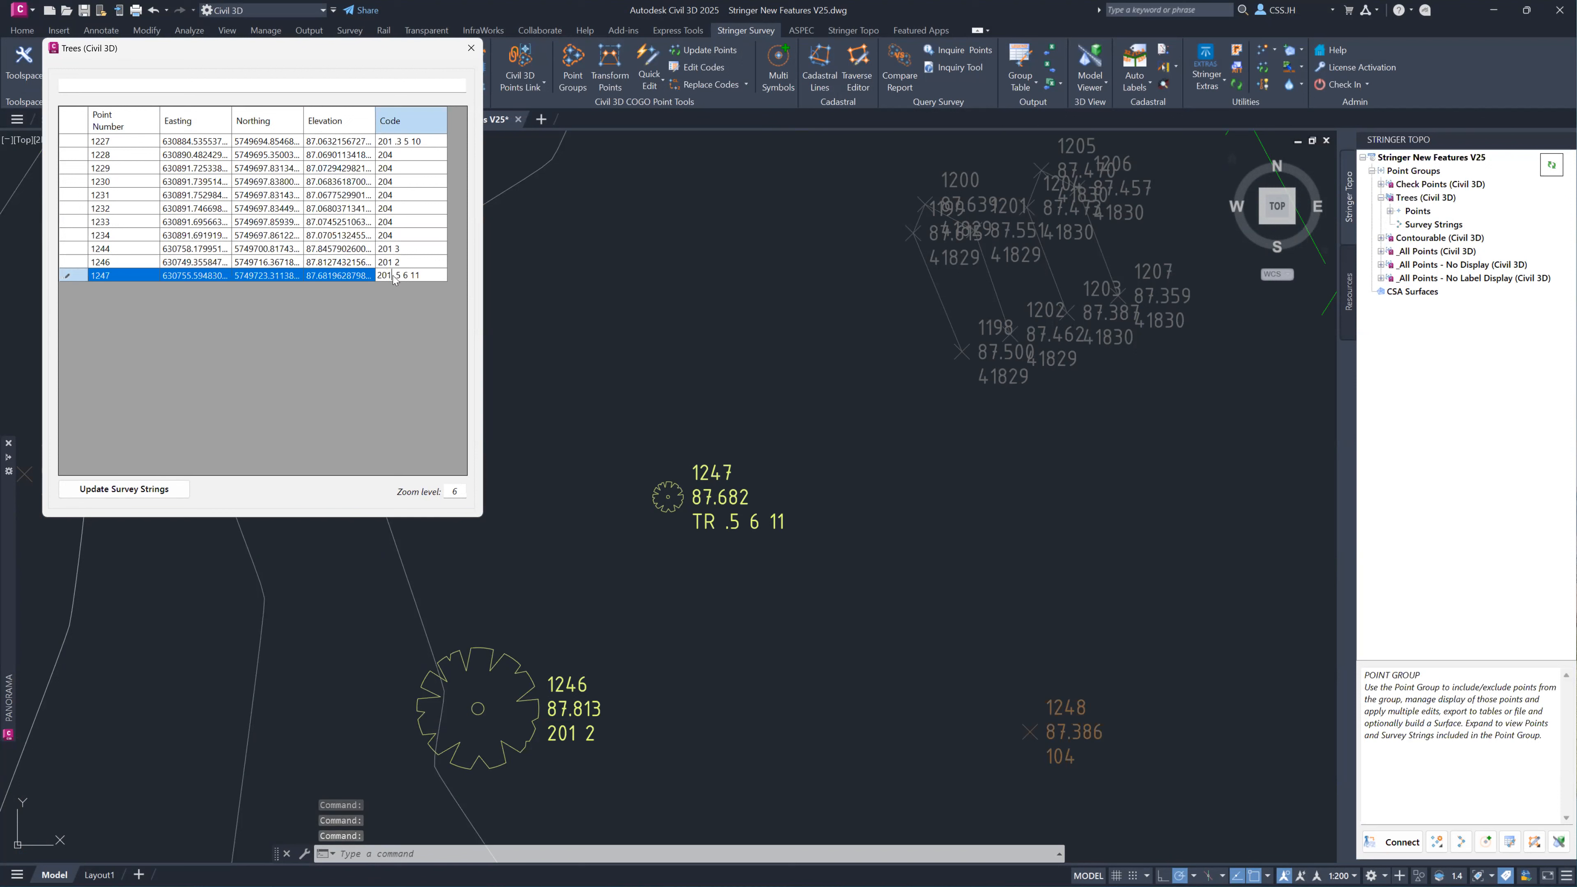
click(131, 490)
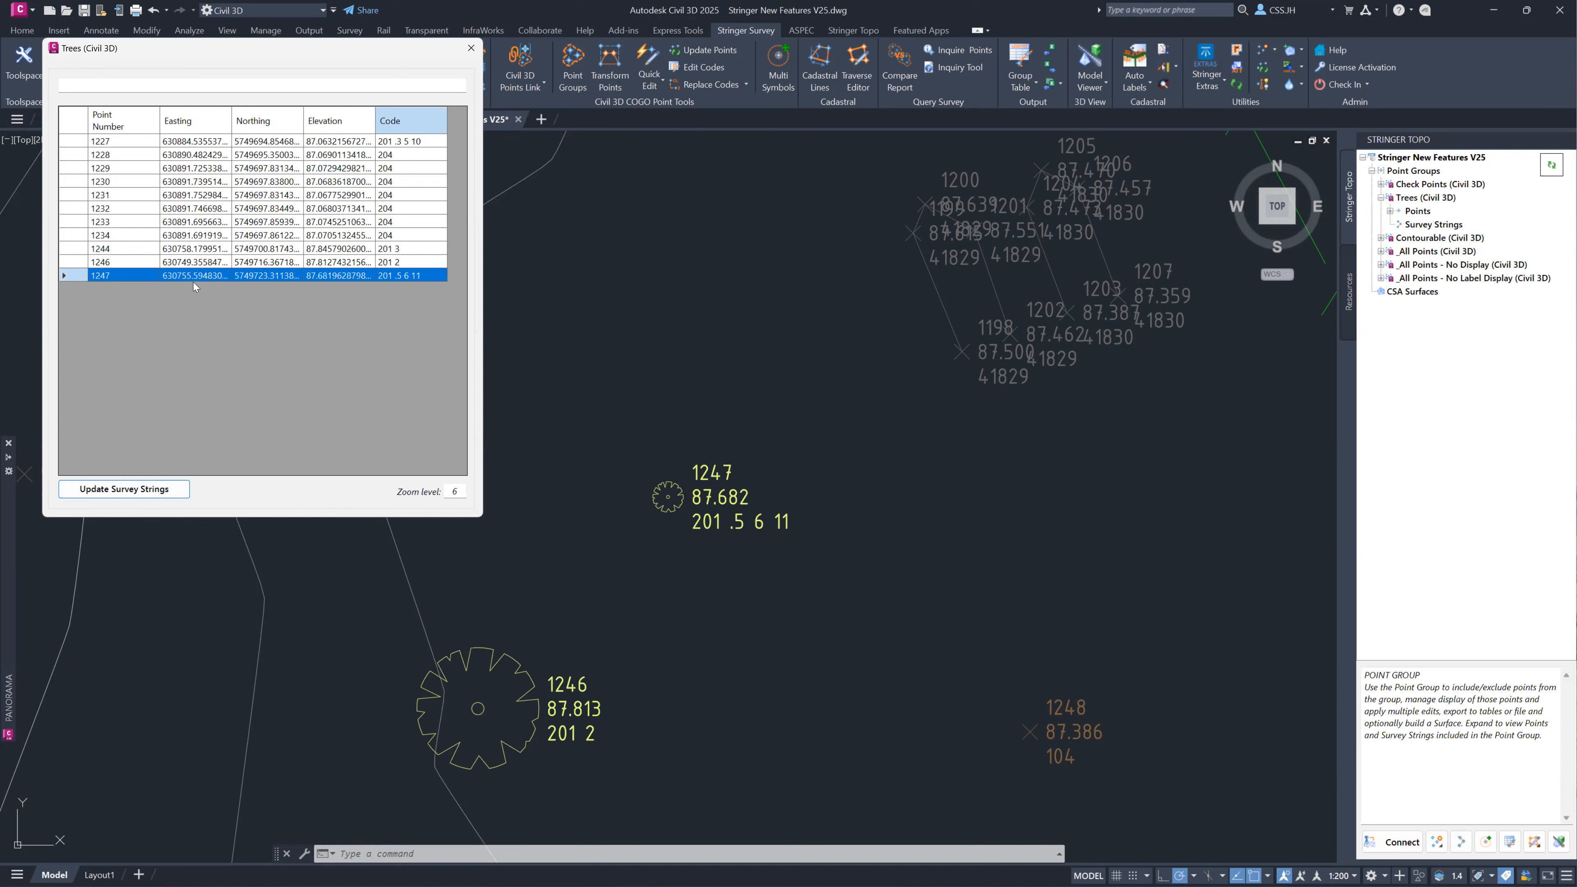
Set the whole-metre part of point 1247's elevation to 89 and update the survey strings.
double_click(313, 275)
click(308, 275)
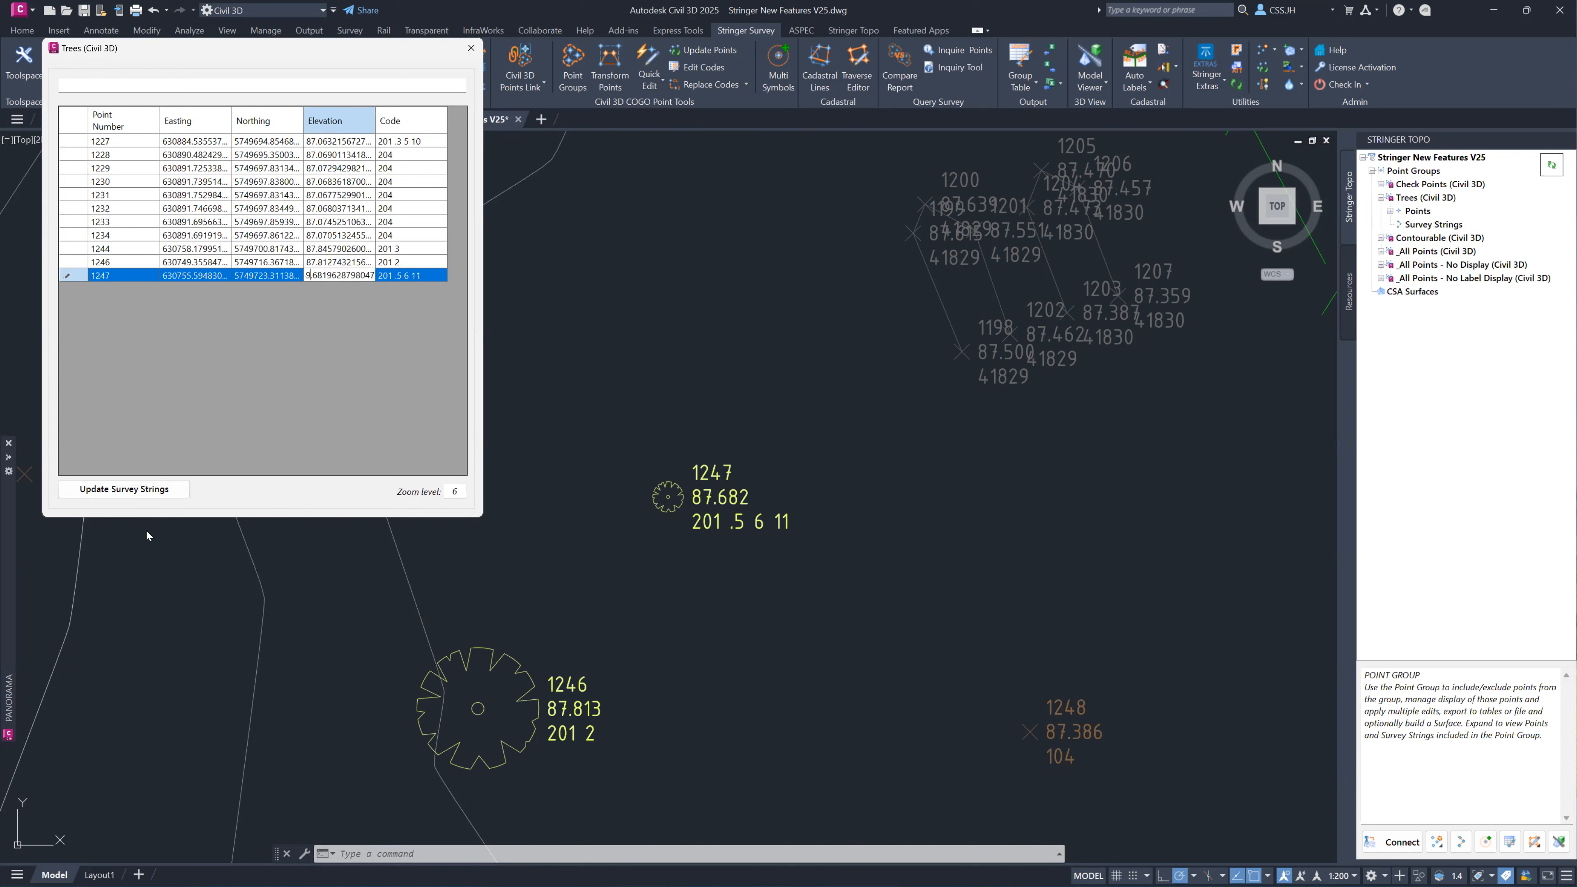
click(140, 489)
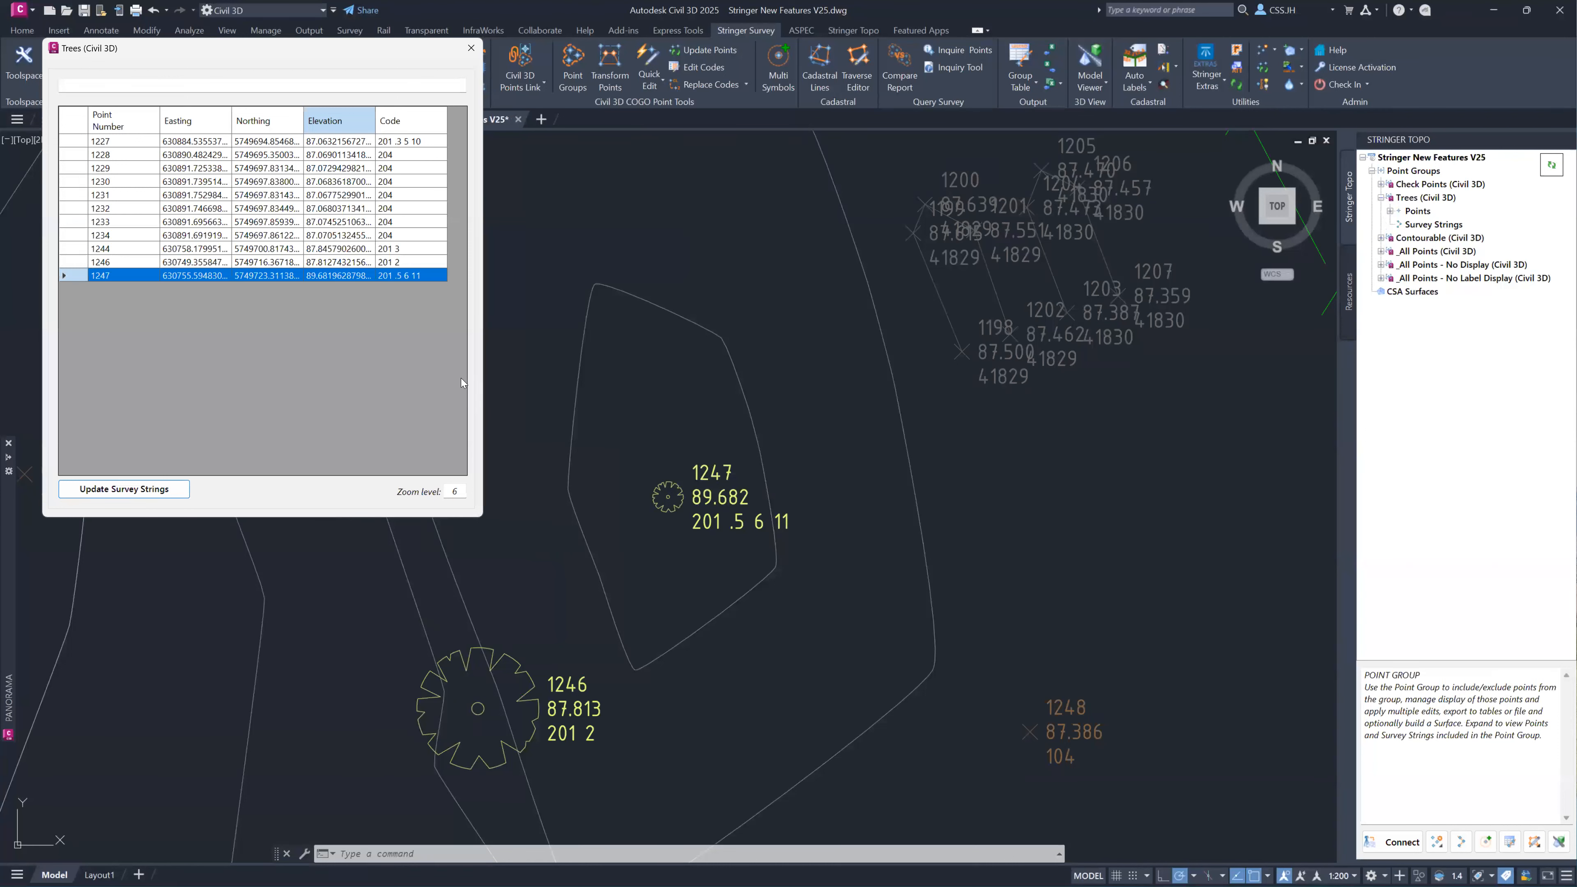
Restore the whole-metre part of point 1247's elevation to 87 and close the Trees point list.
click(309, 277)
drag(312, 276, 304, 276)
click(314, 277)
key(BackSpace)
text(7)
key(Return)
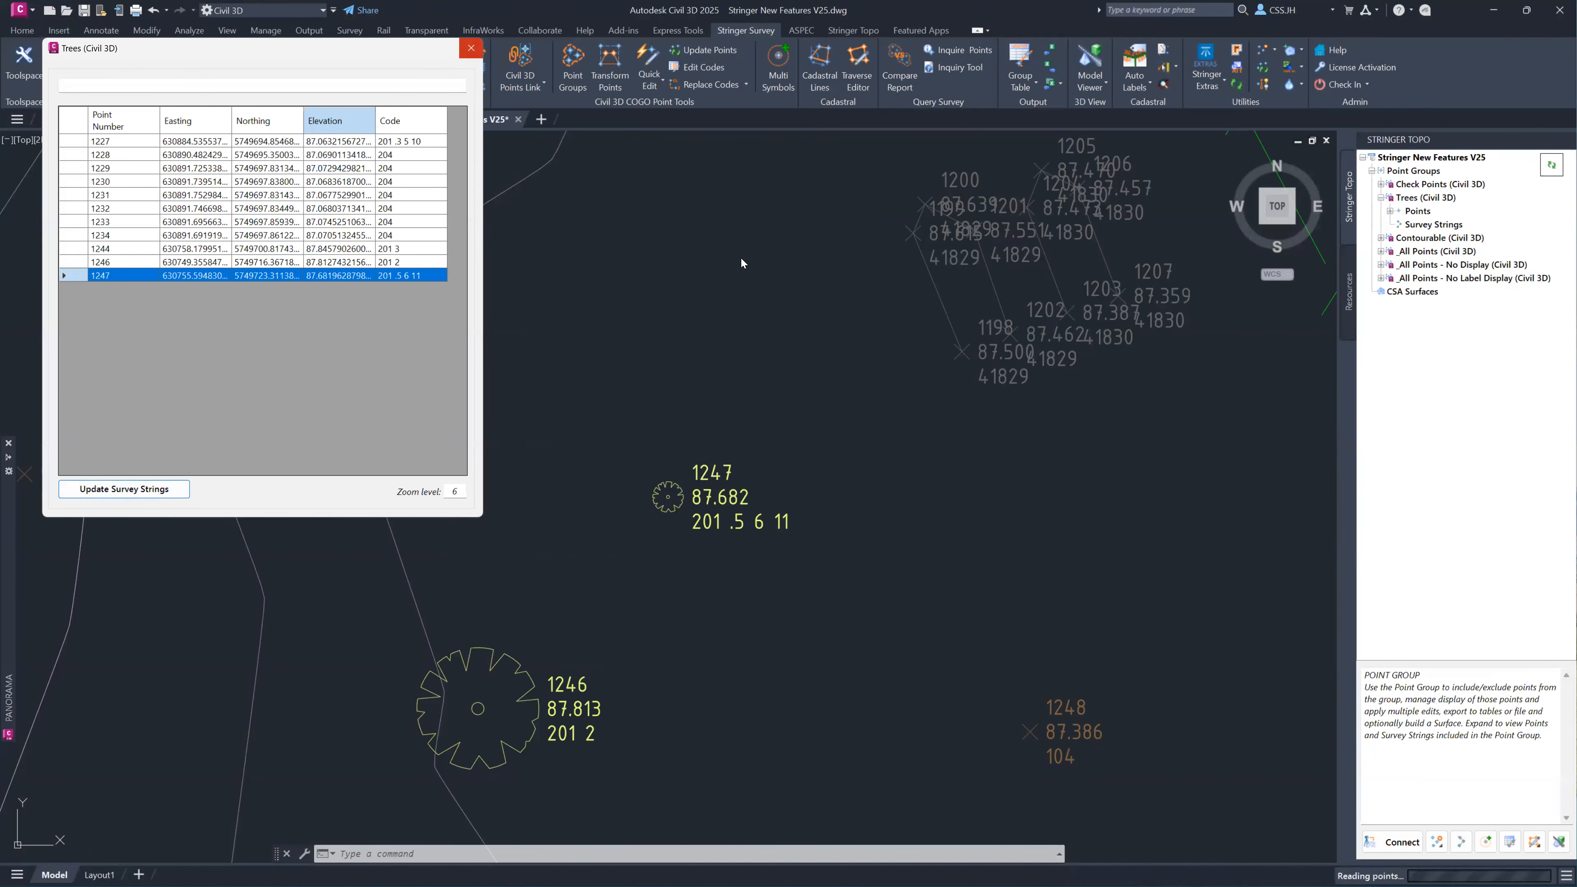
click(471, 48)
scroll(958, 274, down, 6)
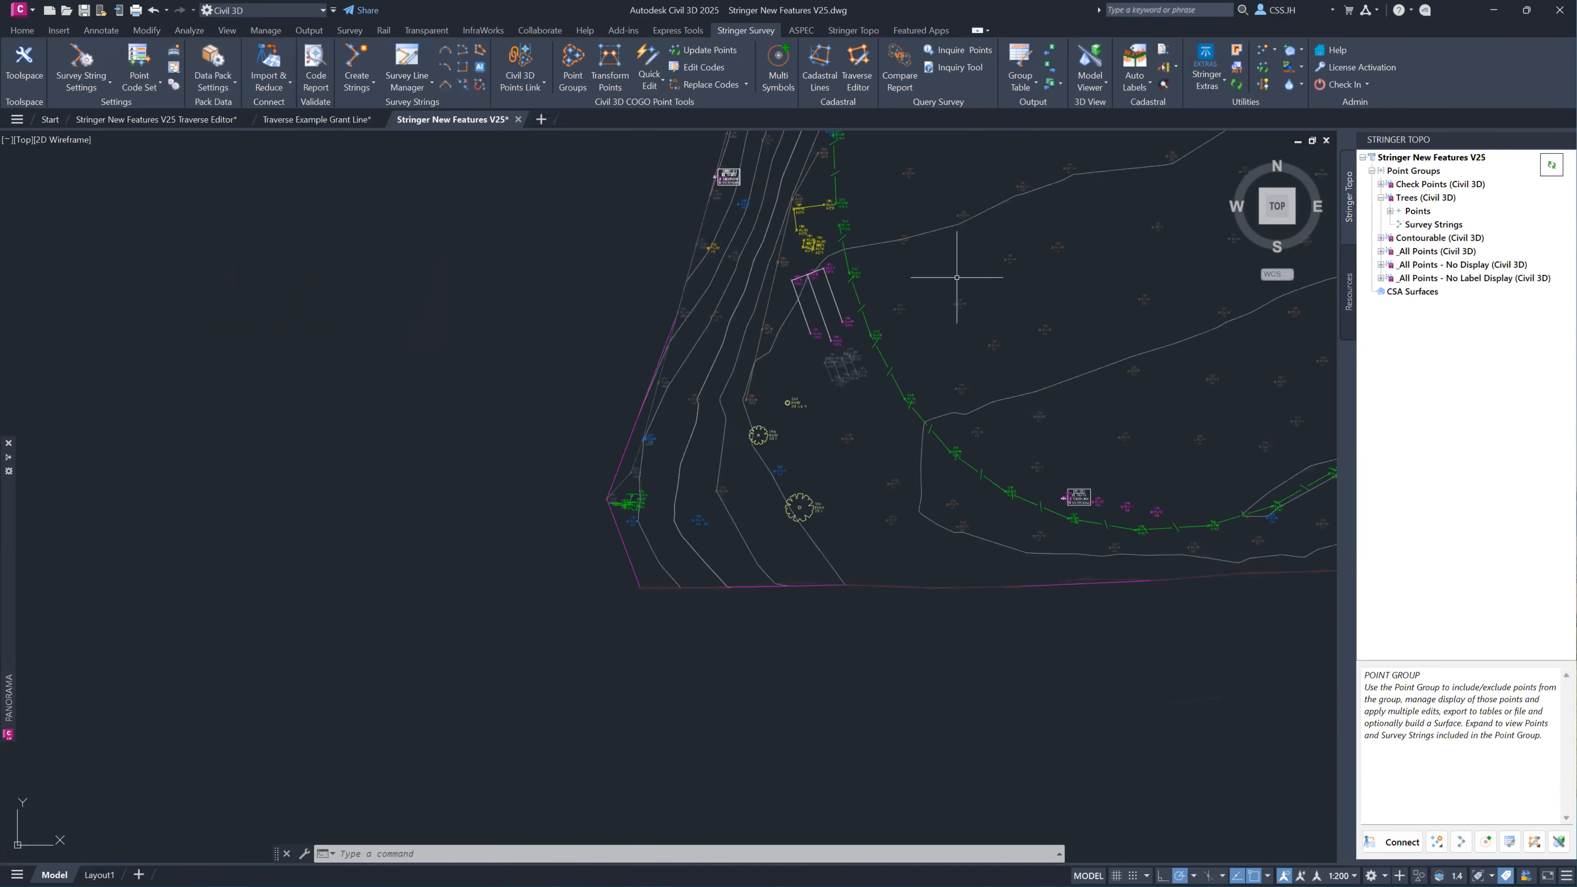
middle_drag(761, 422, 701, 527)
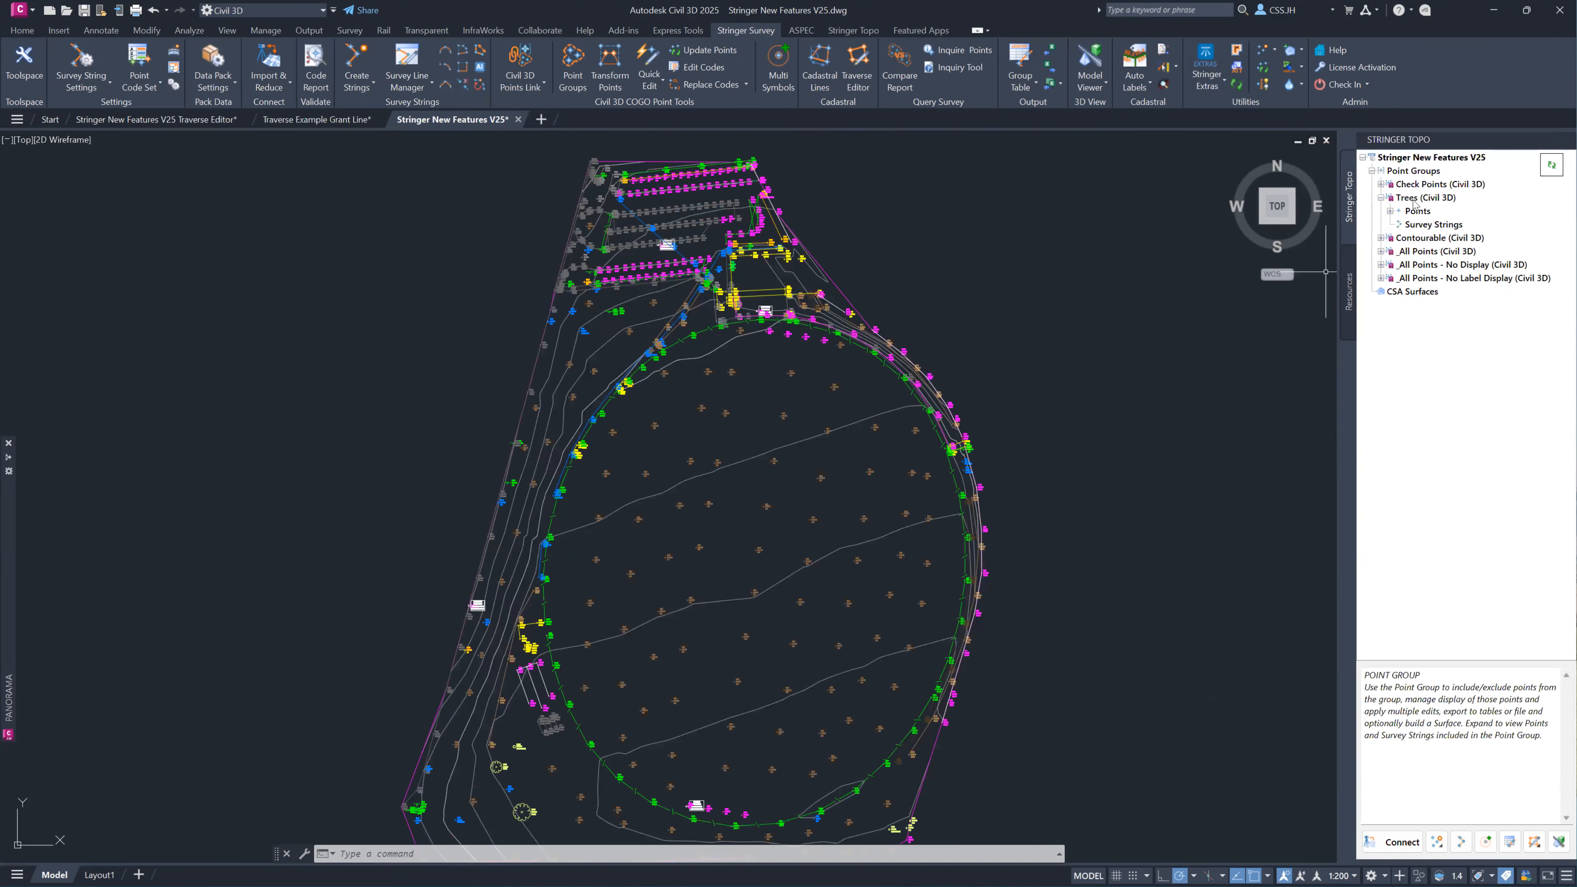
Open the point list of the Contourable point group and search it for 2000.
click(1397, 239)
double_click(1398, 239)
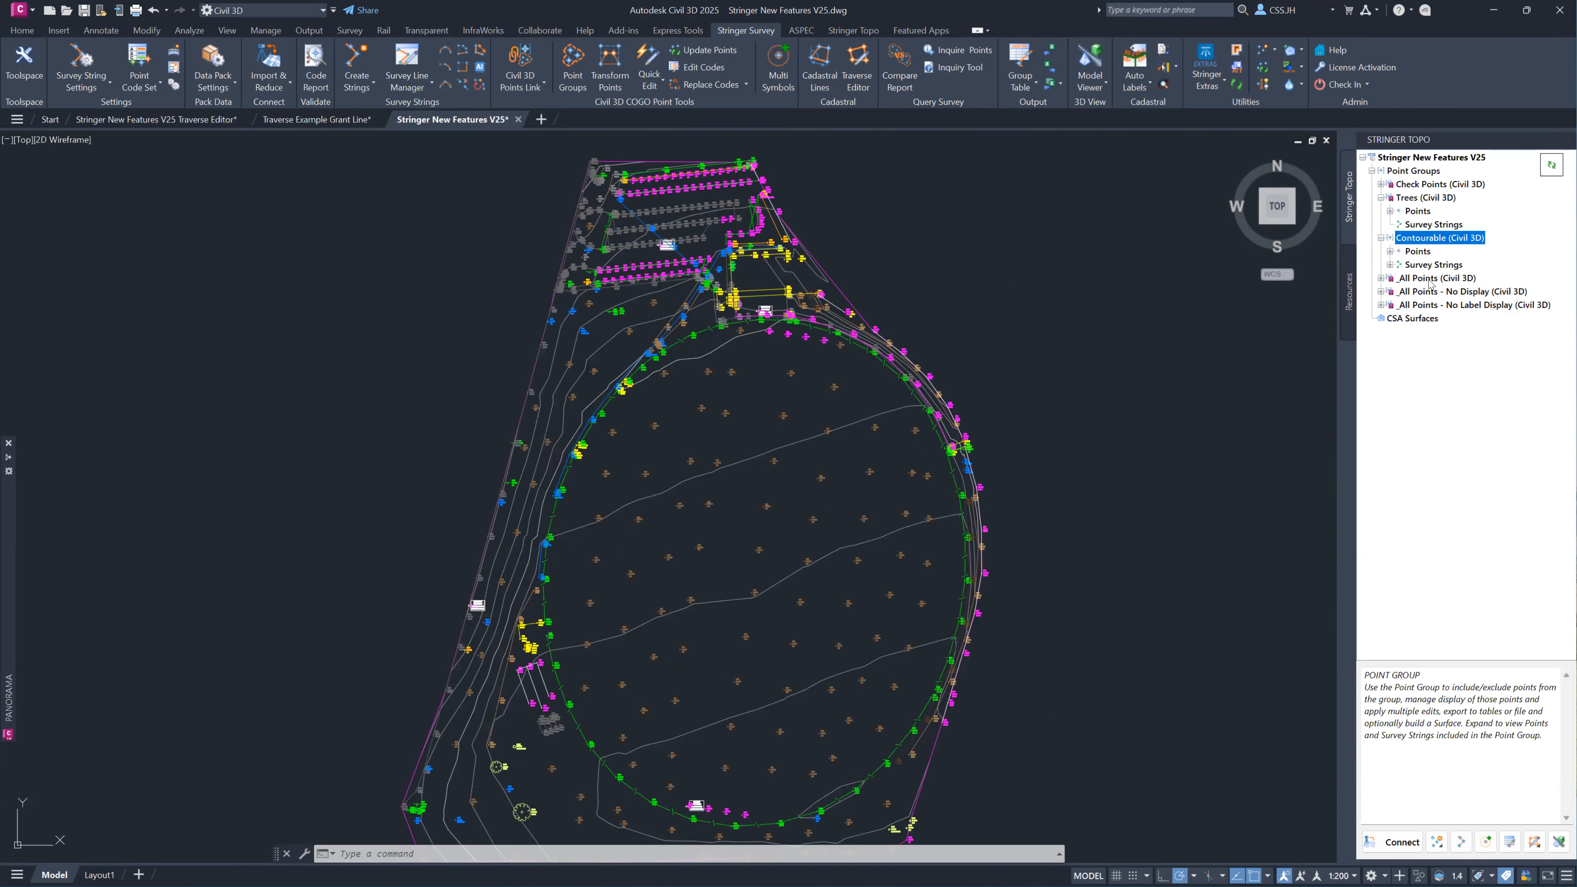
click(1390, 252)
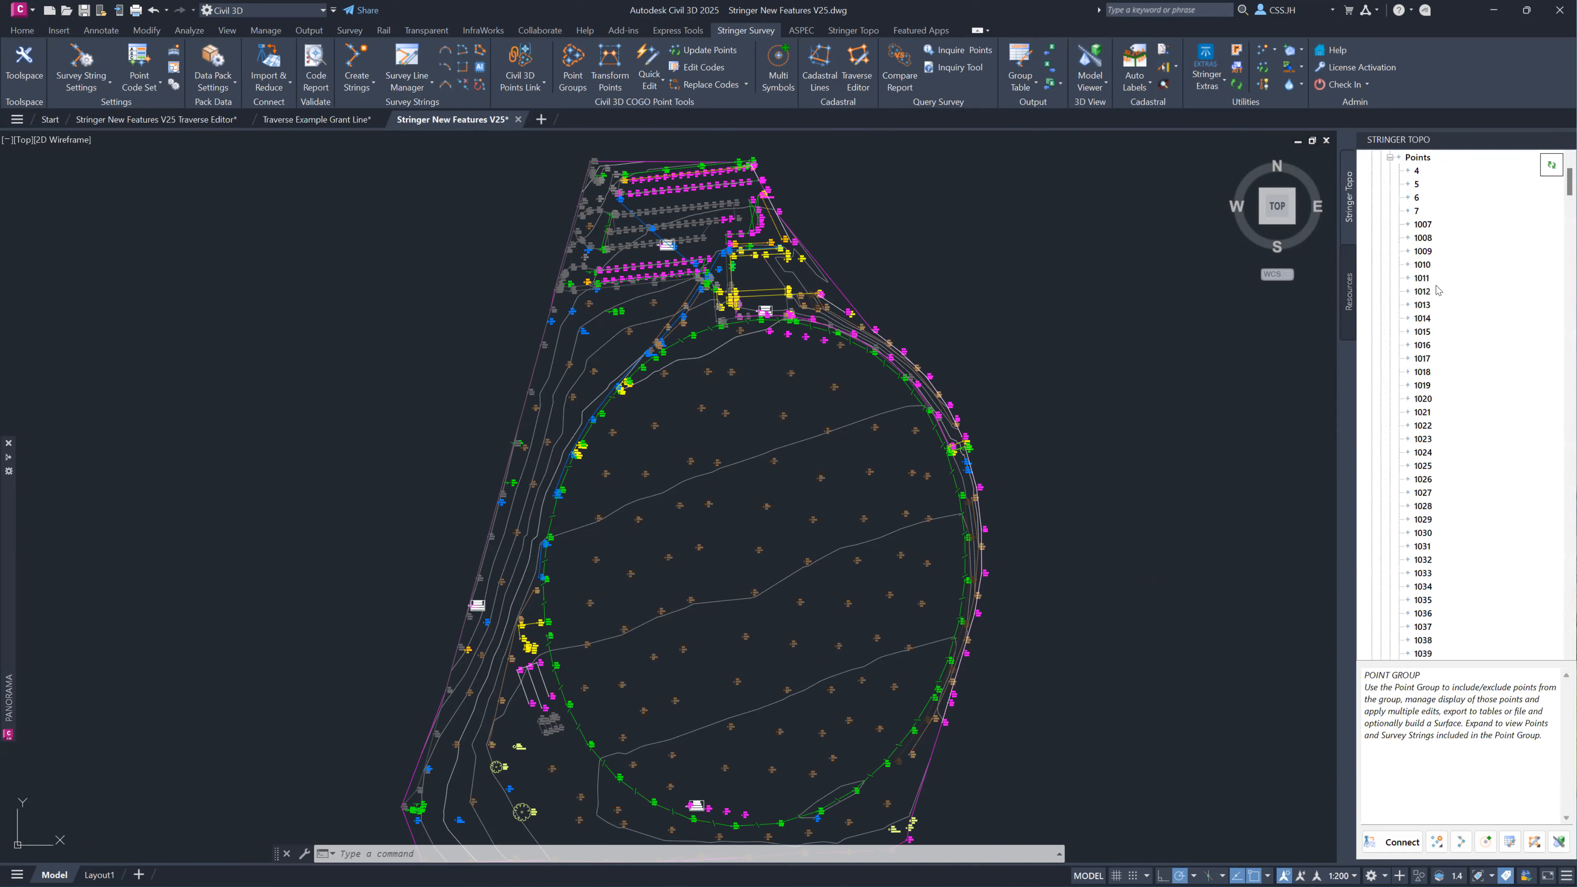
click(1380, 185)
right_click(1429, 240)
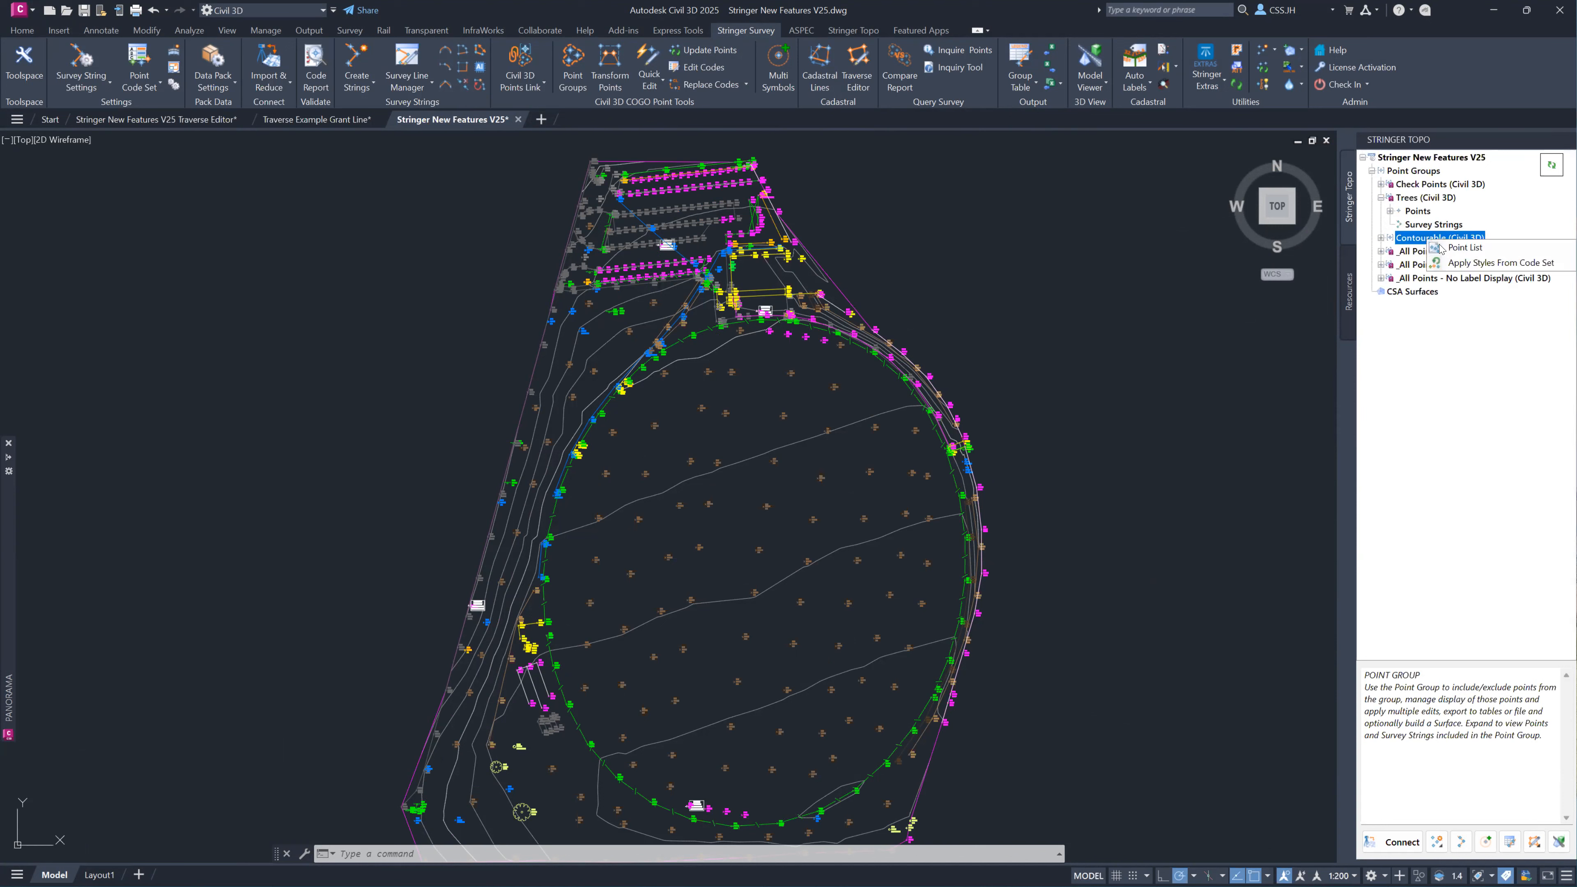
click(1434, 250)
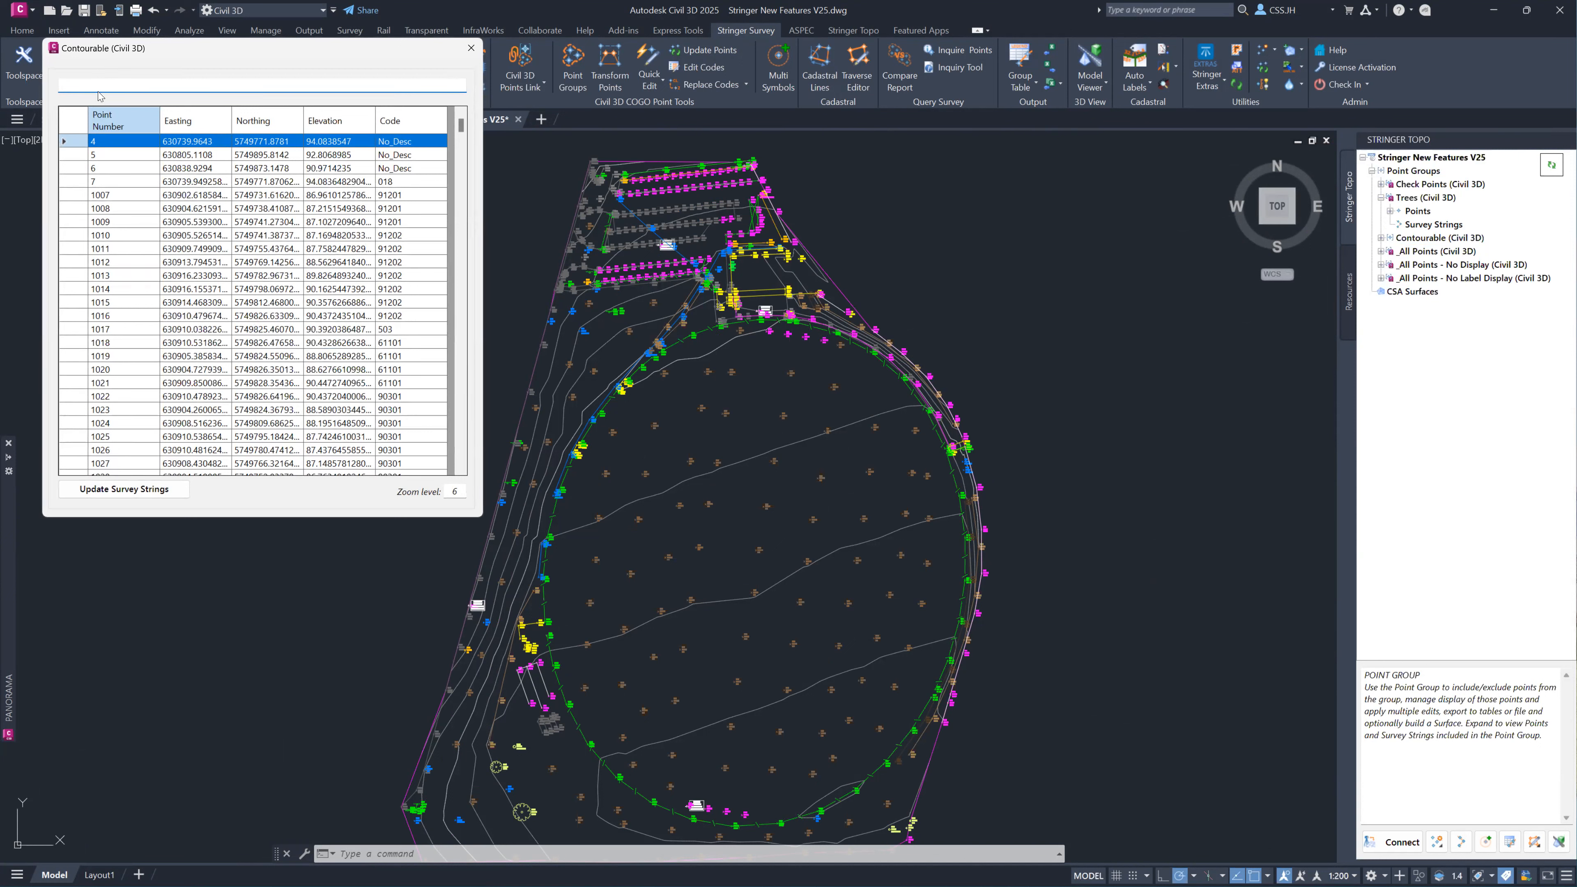
text(2000)
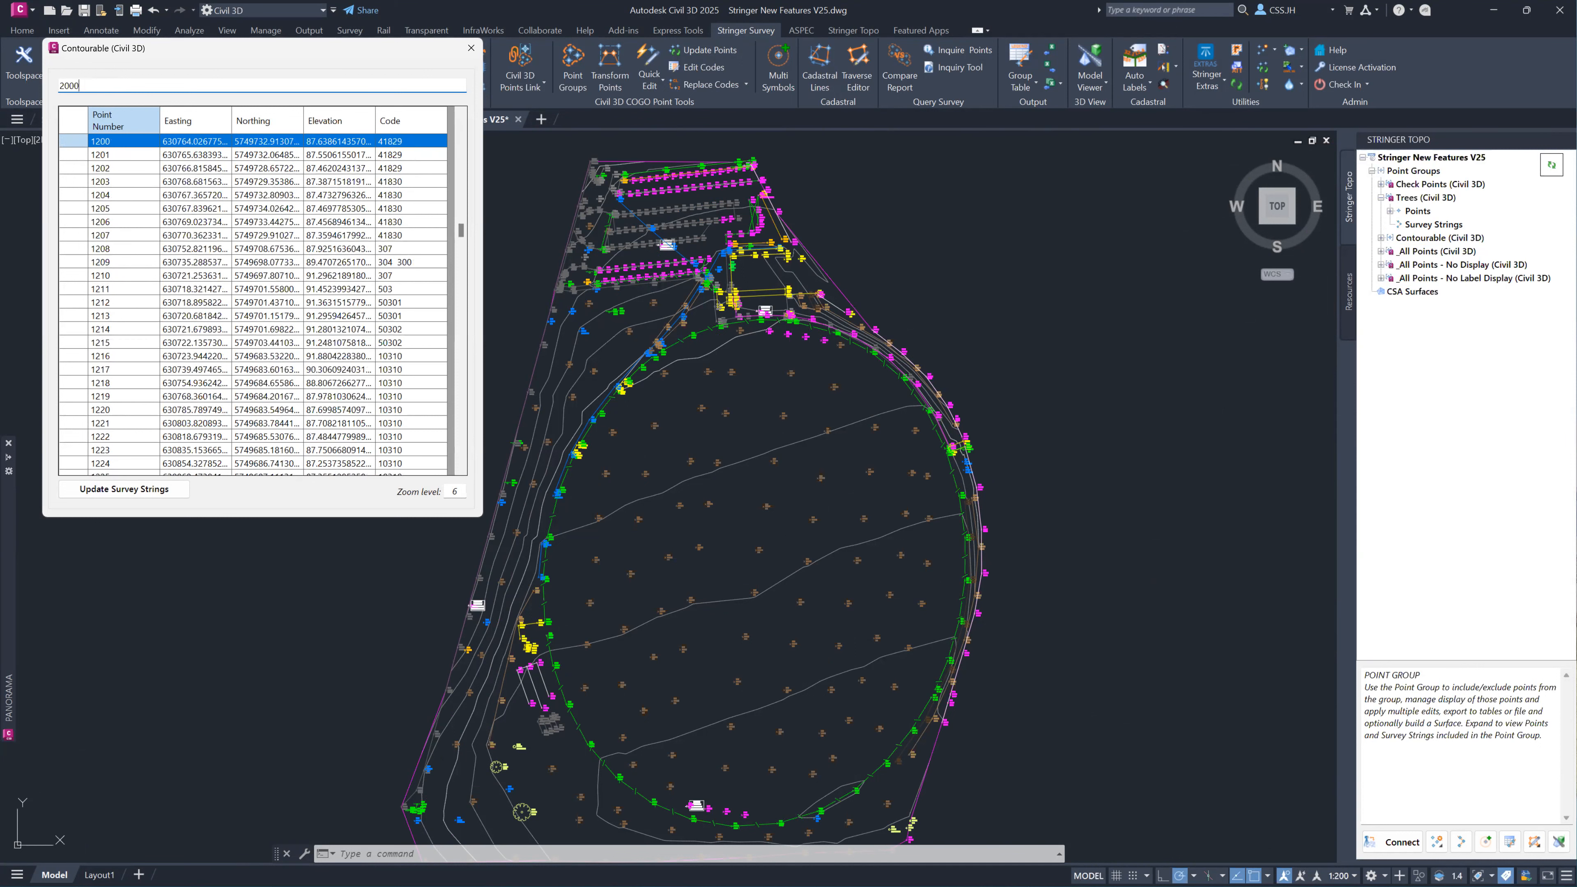
Search the Contourable point list for 1200, locate points 1202 and 1204 in the drawing, and close the list.
key(BackSpace)
key(BackSpace)
key(BackSpace)
key(BackSpace)
text(1200)
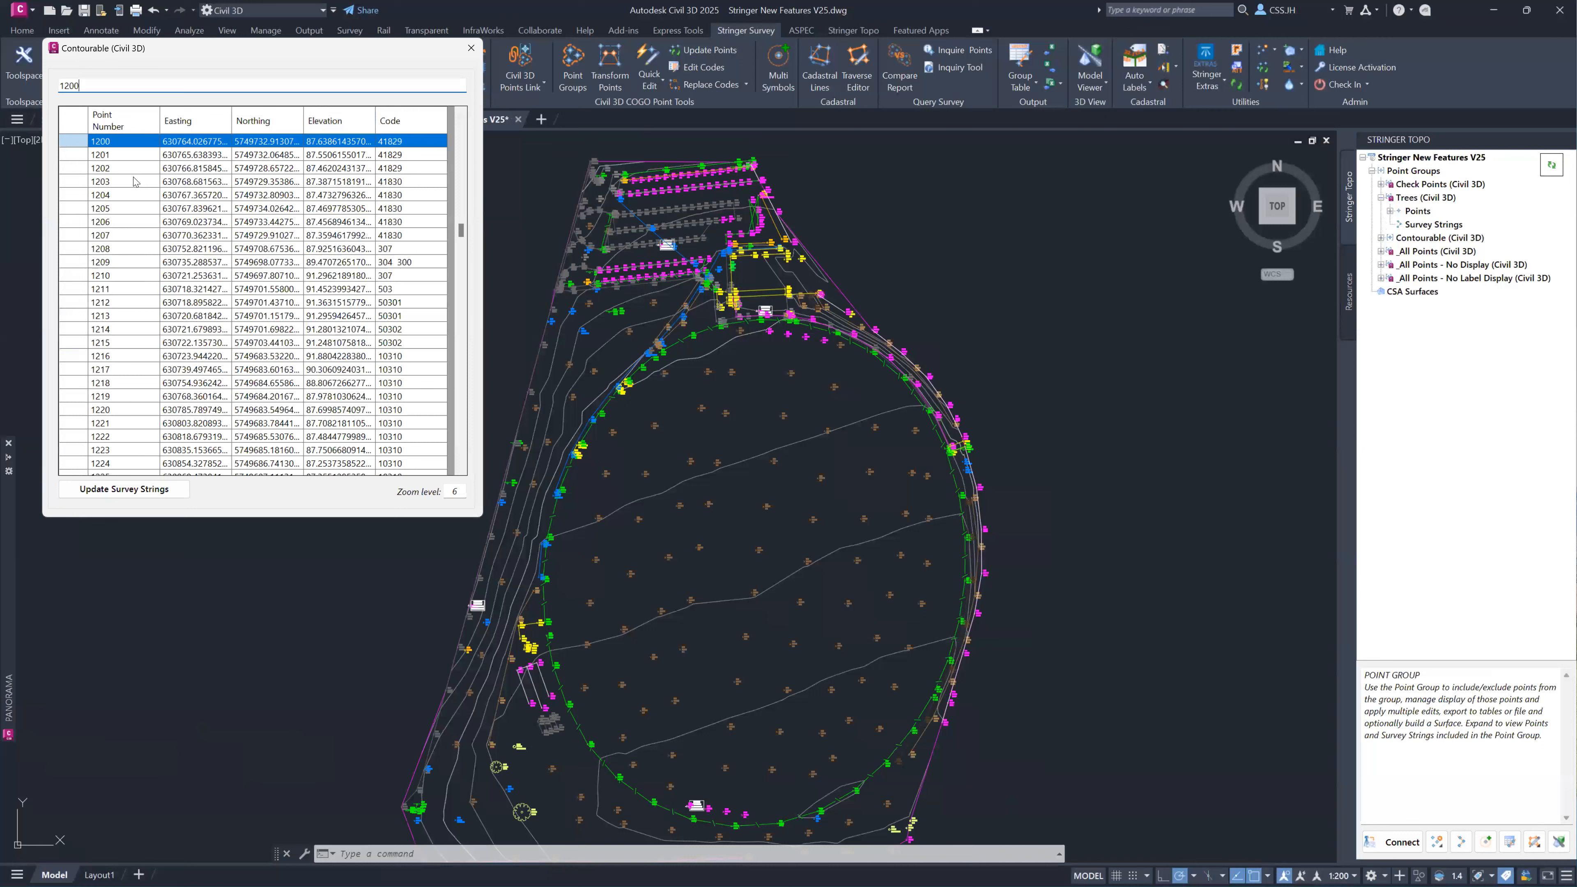
double_click(88, 82)
click(181, 168)
click(181, 168)
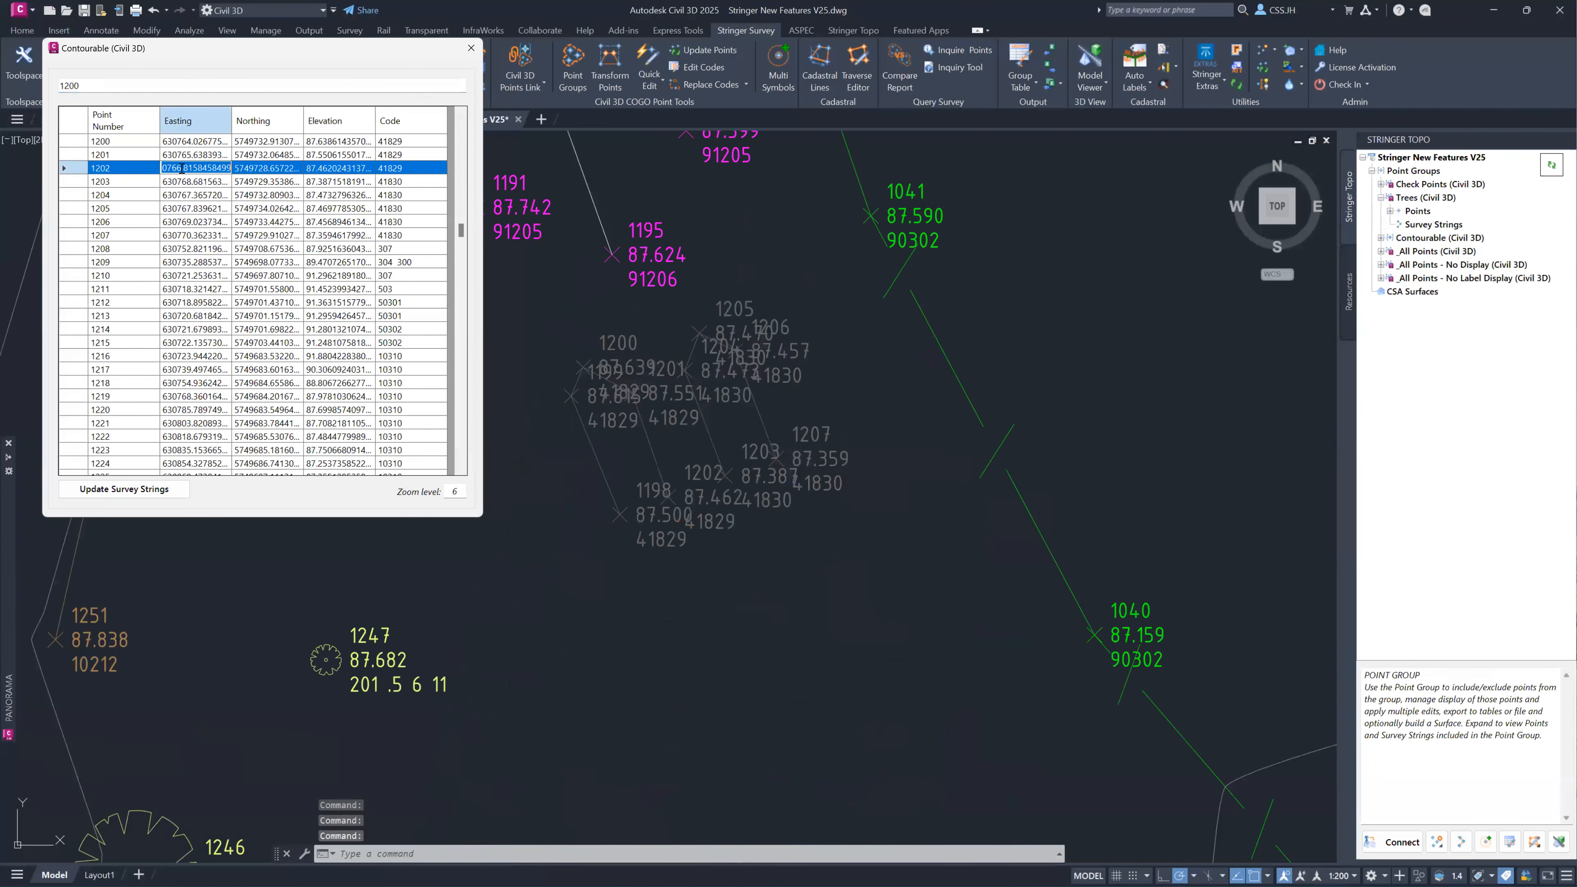
click(185, 195)
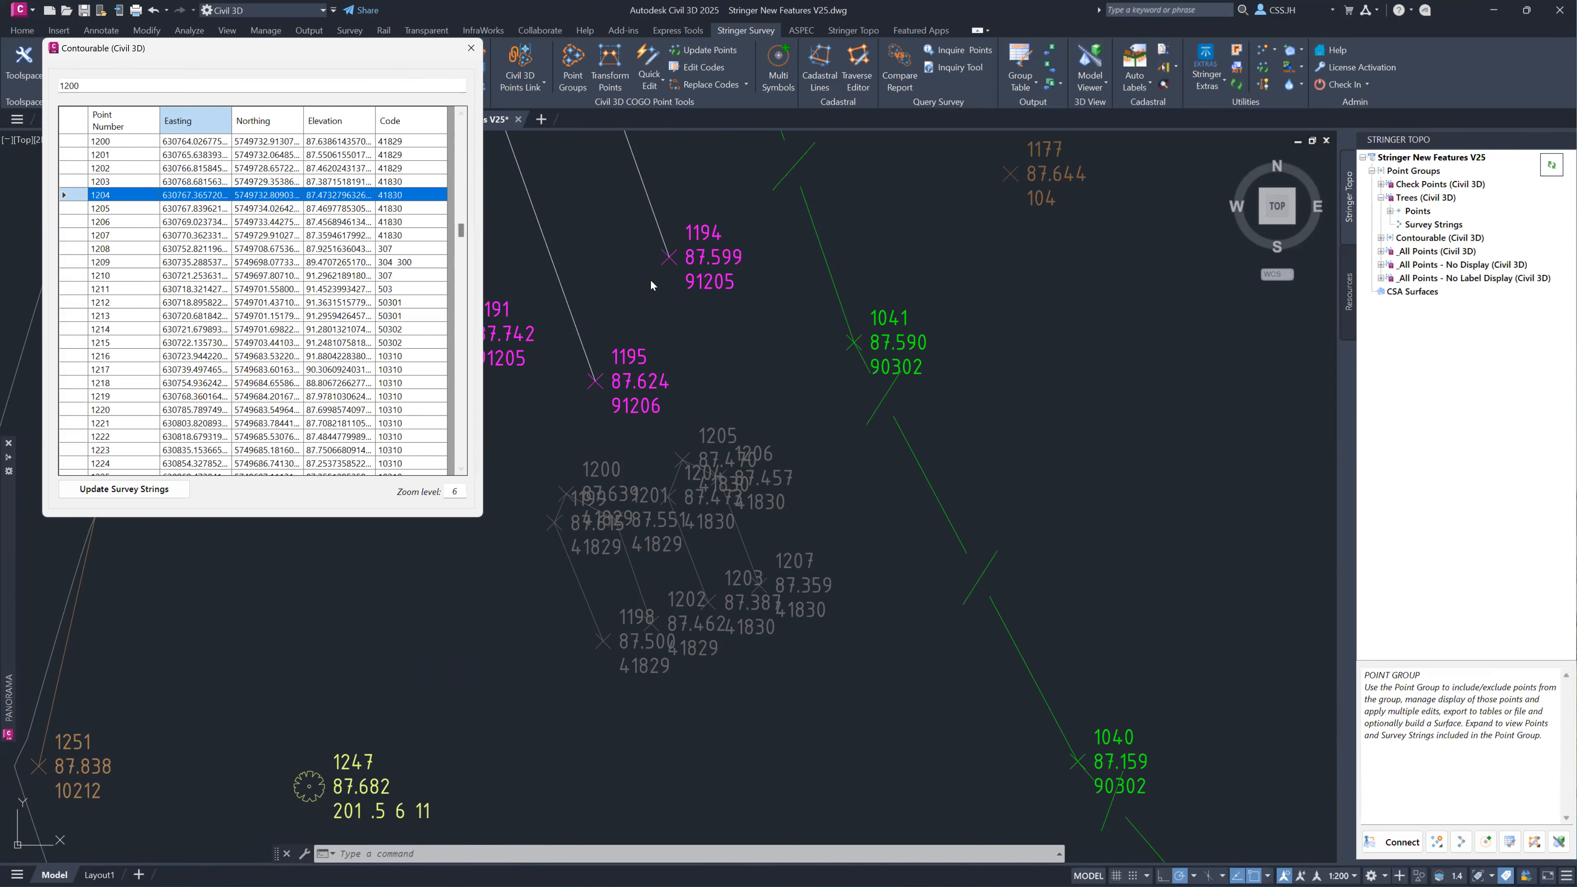
key(Escape)
scroll(869, 329, down, 8)
middle_drag(941, 304, 660, 449)
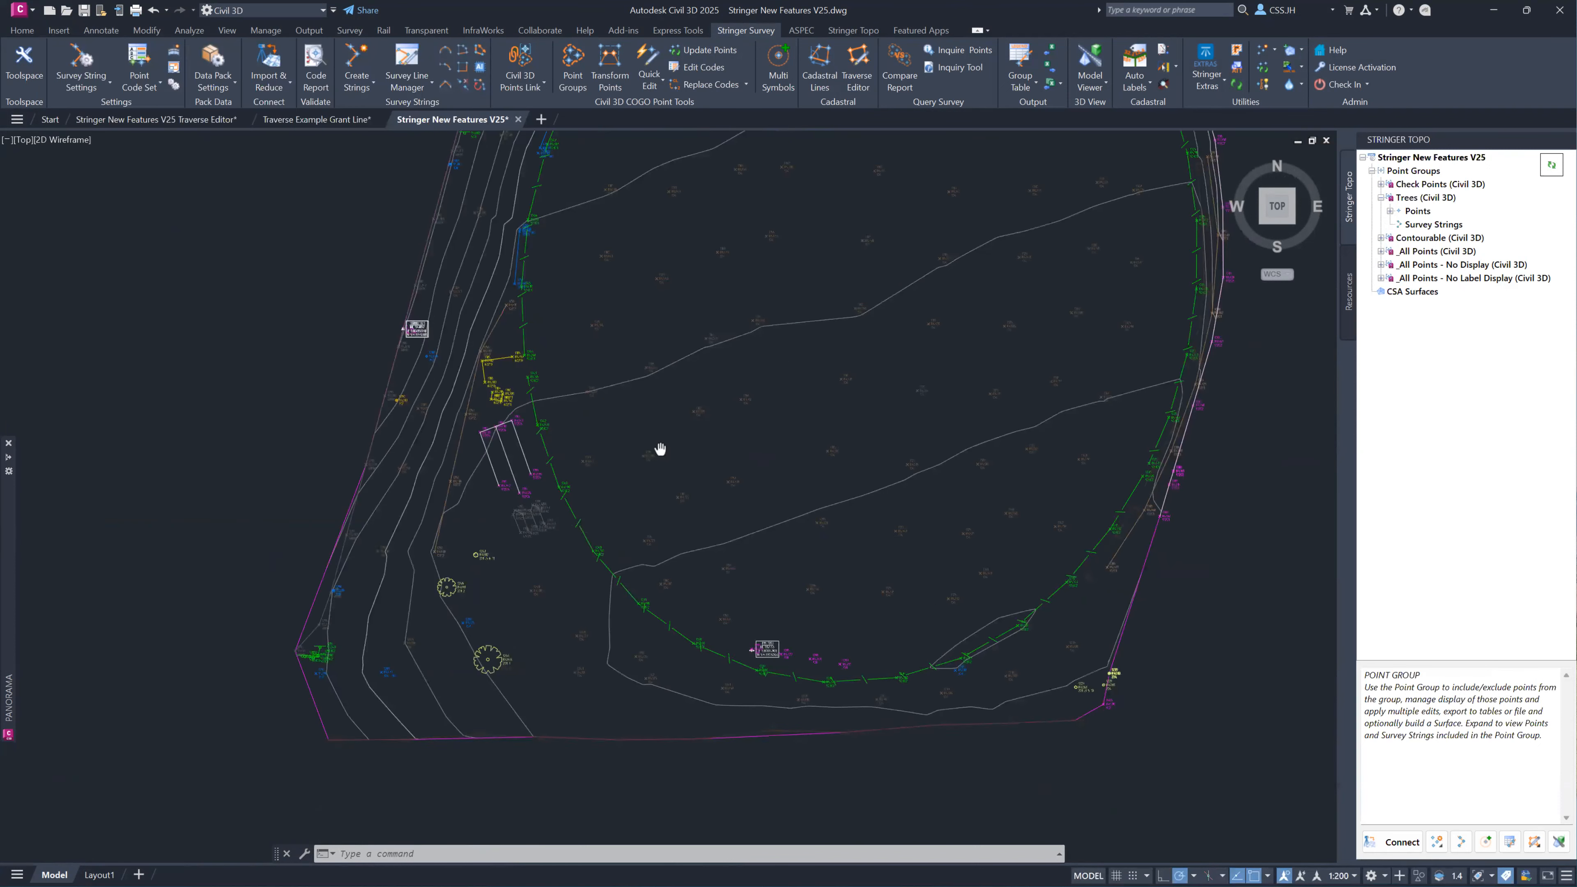
scroll(655, 434, up, 5)
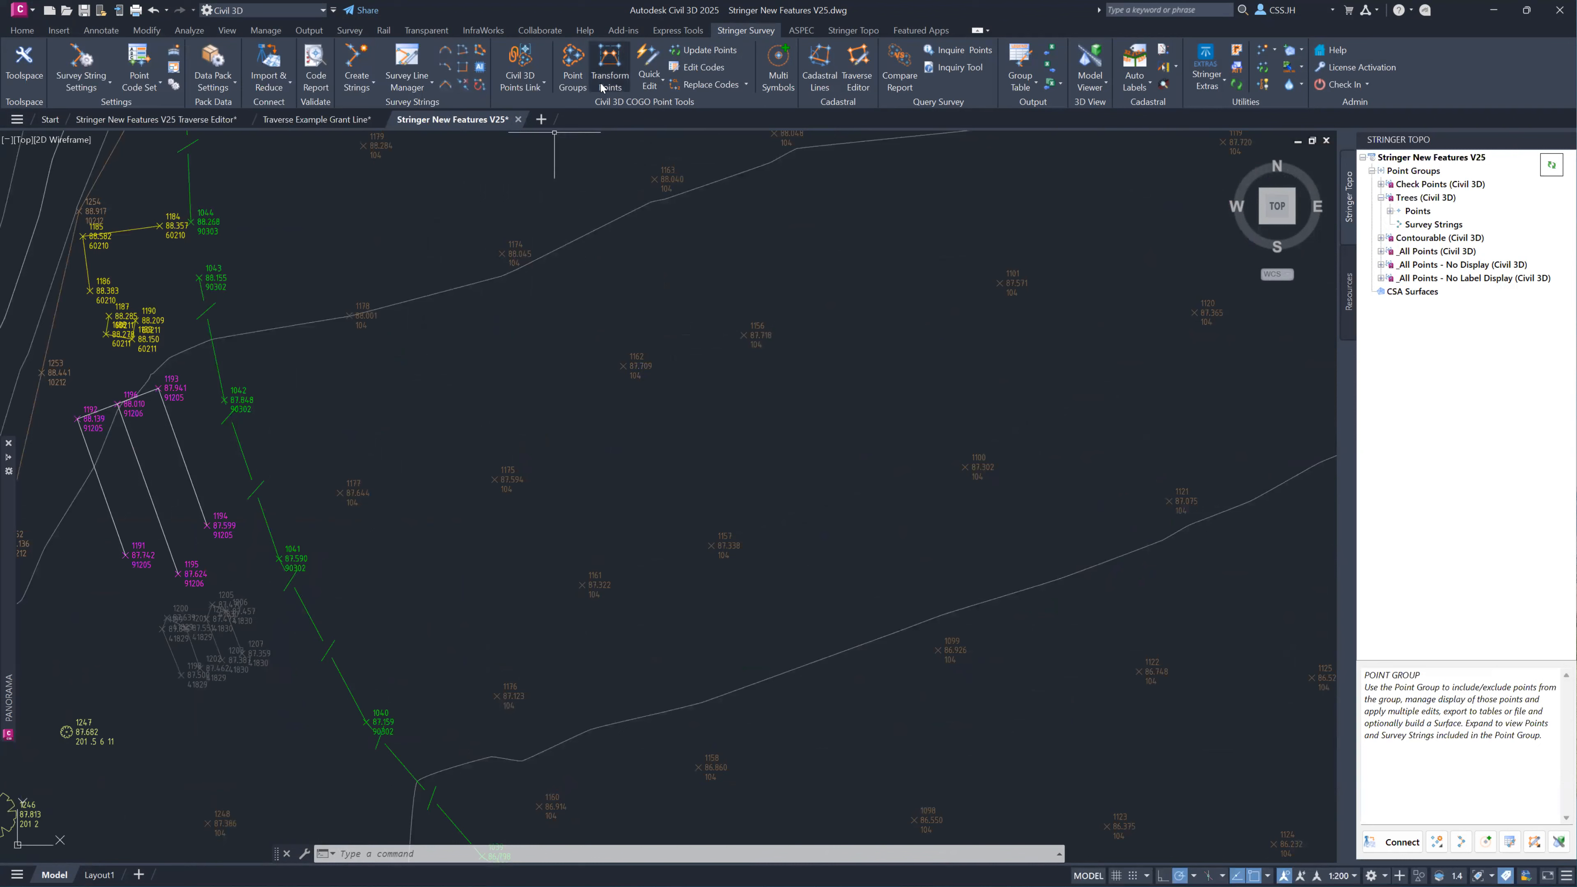
click(652, 82)
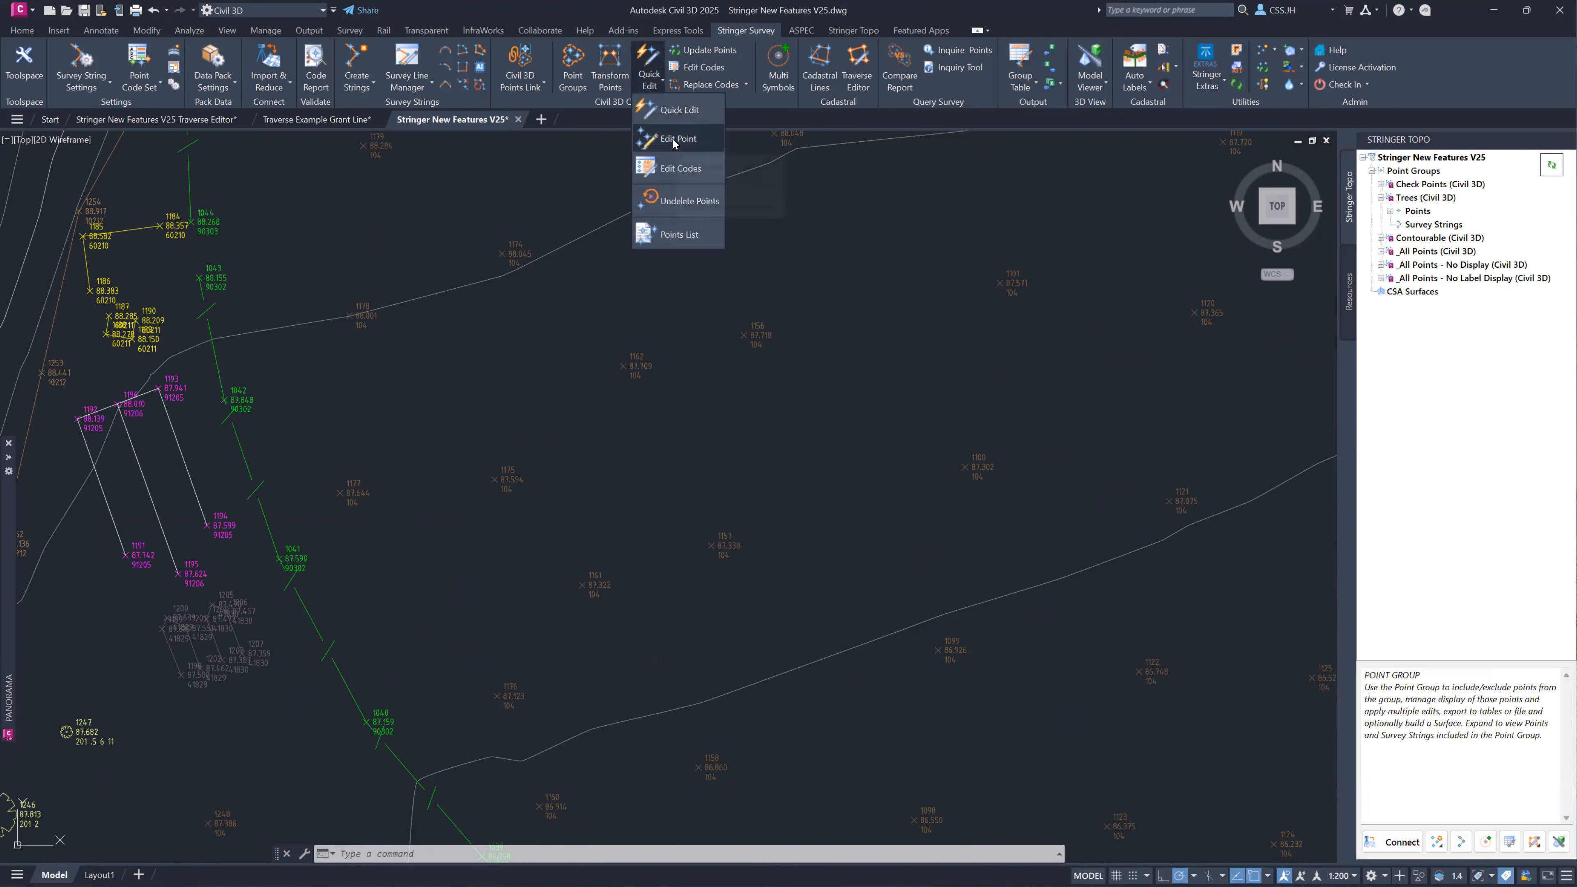
click(675, 139)
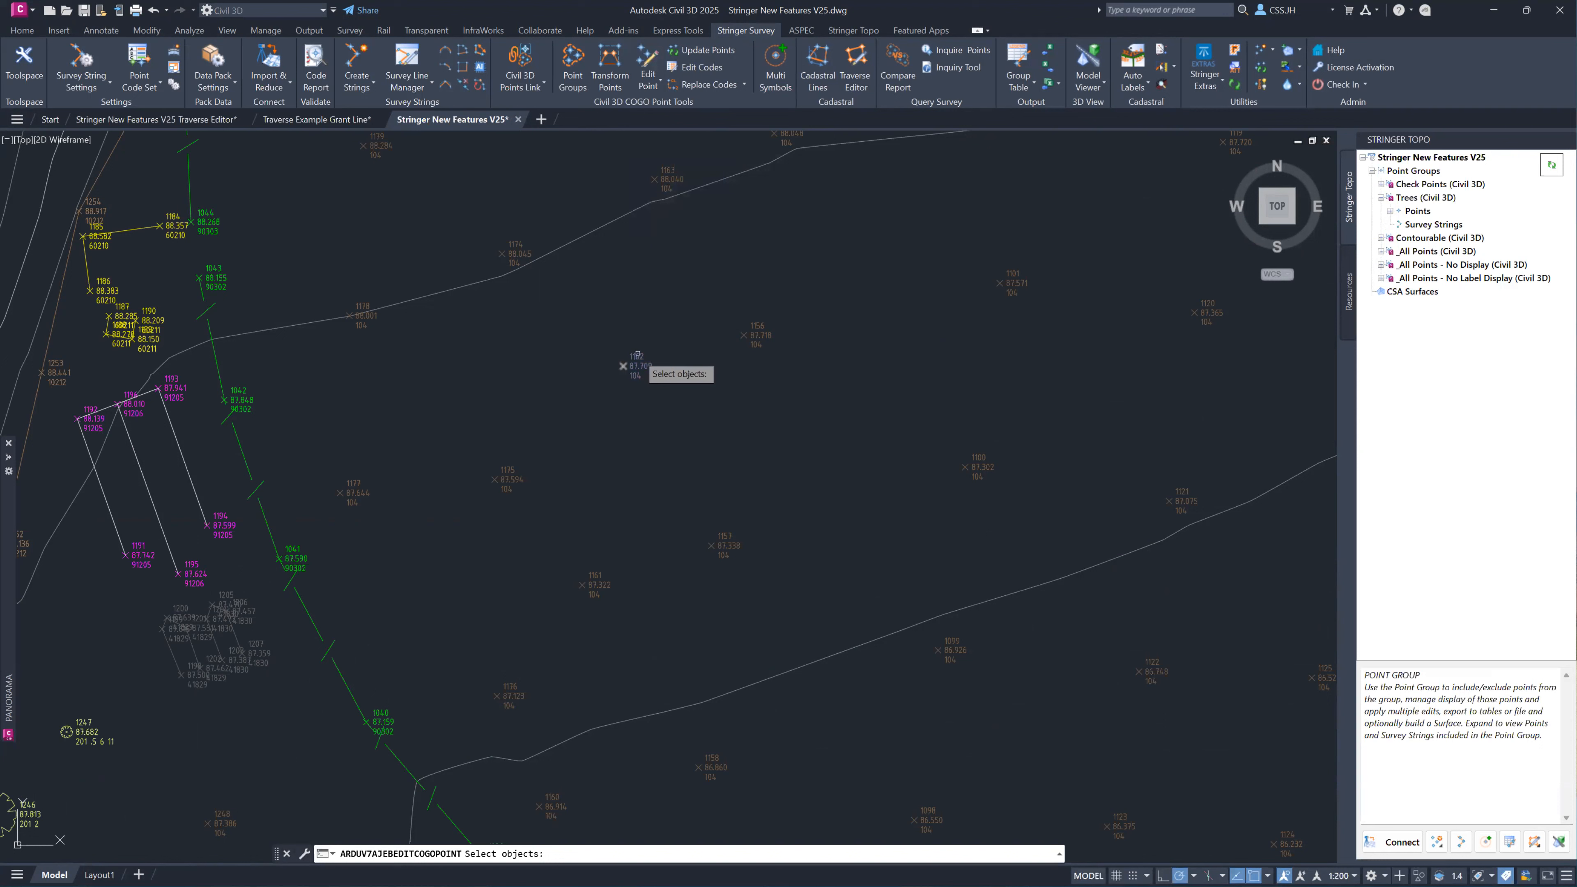
key(Escape)
Open COGO point 1162 with the Edit Point command and look through its available properties.
click(649, 87)
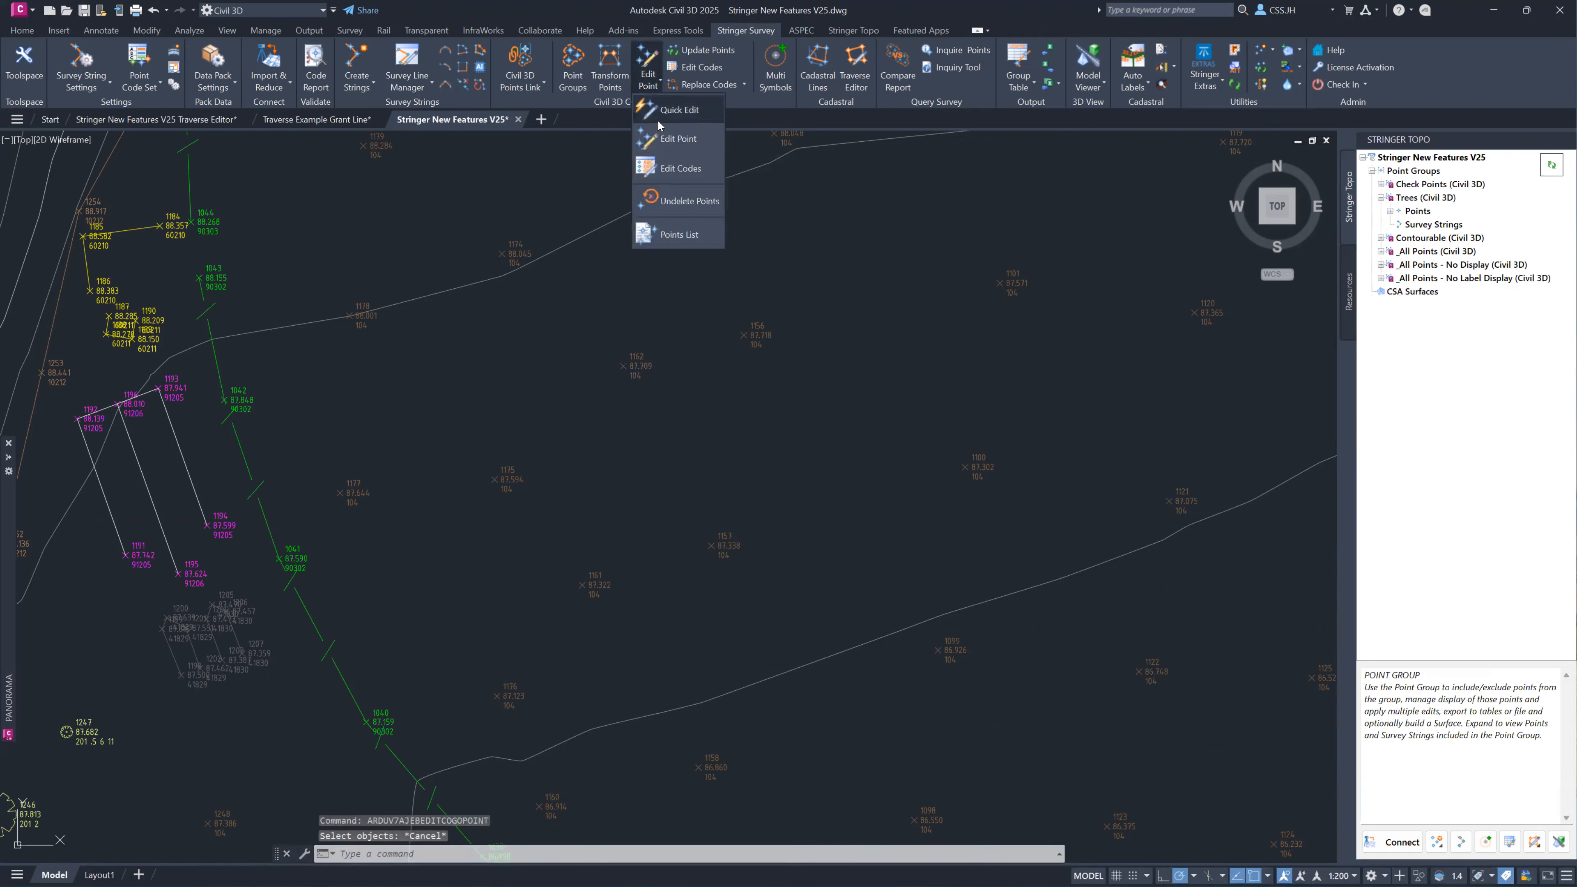
click(675, 141)
click(624, 366)
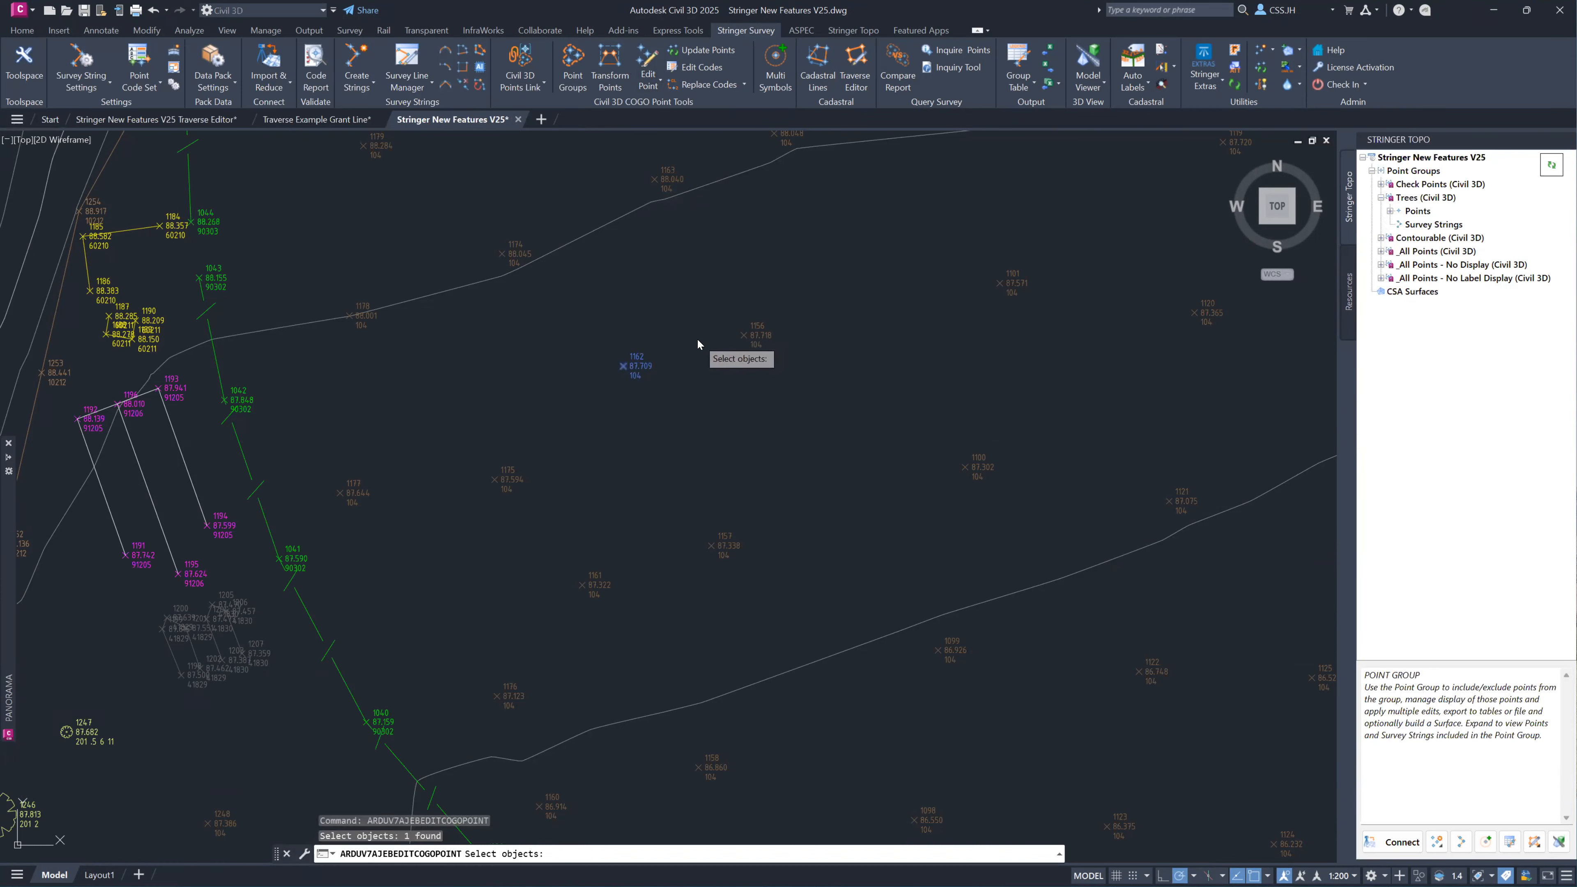
key(Return)
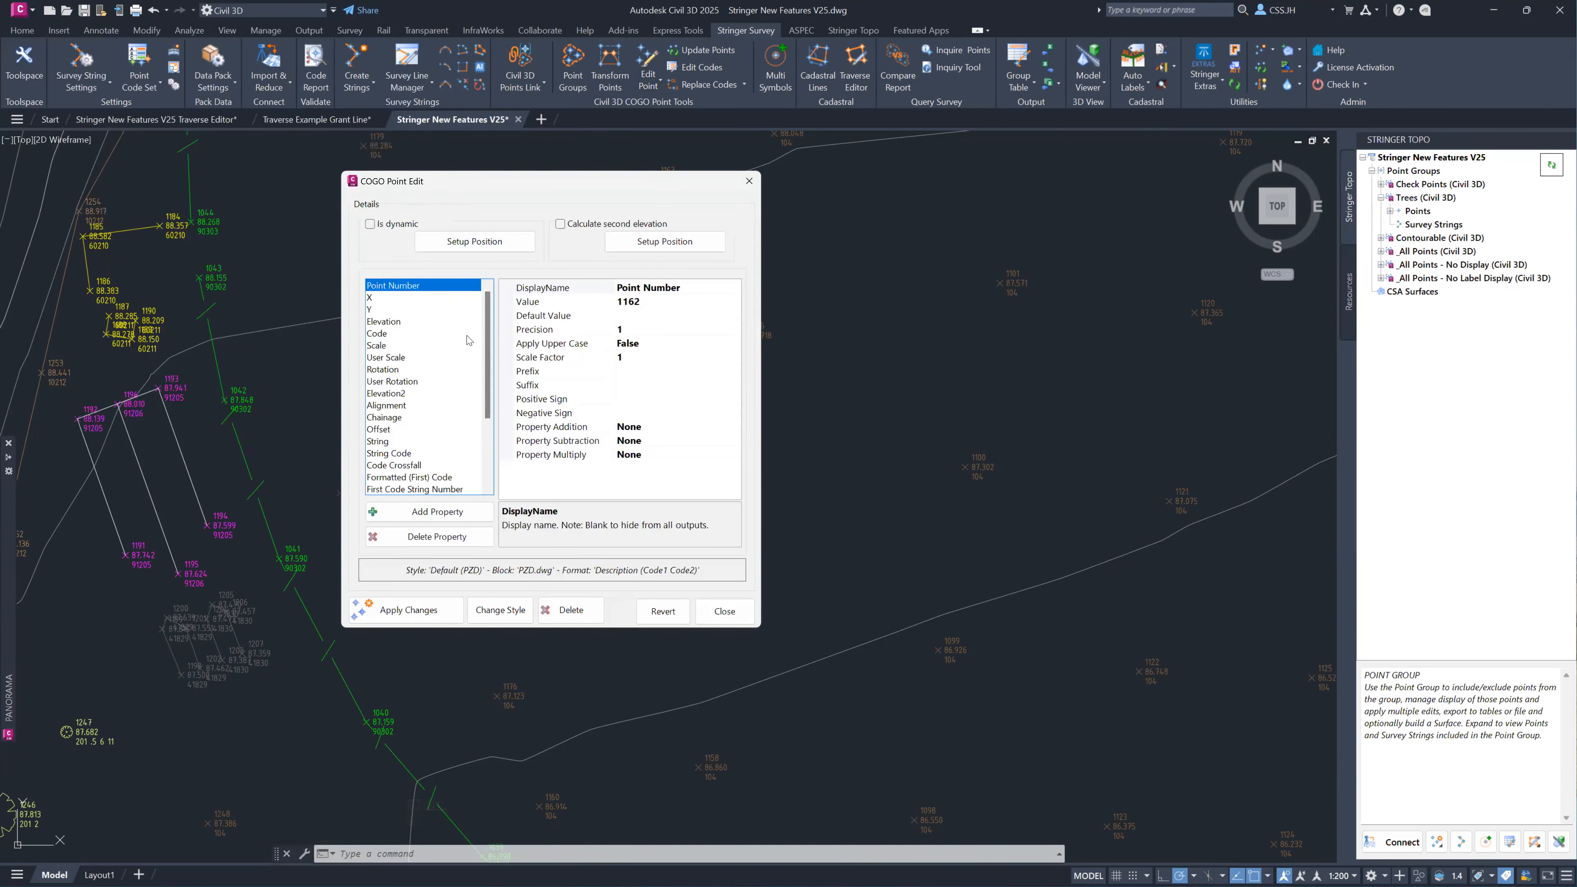
scroll(467, 339, down, 3)
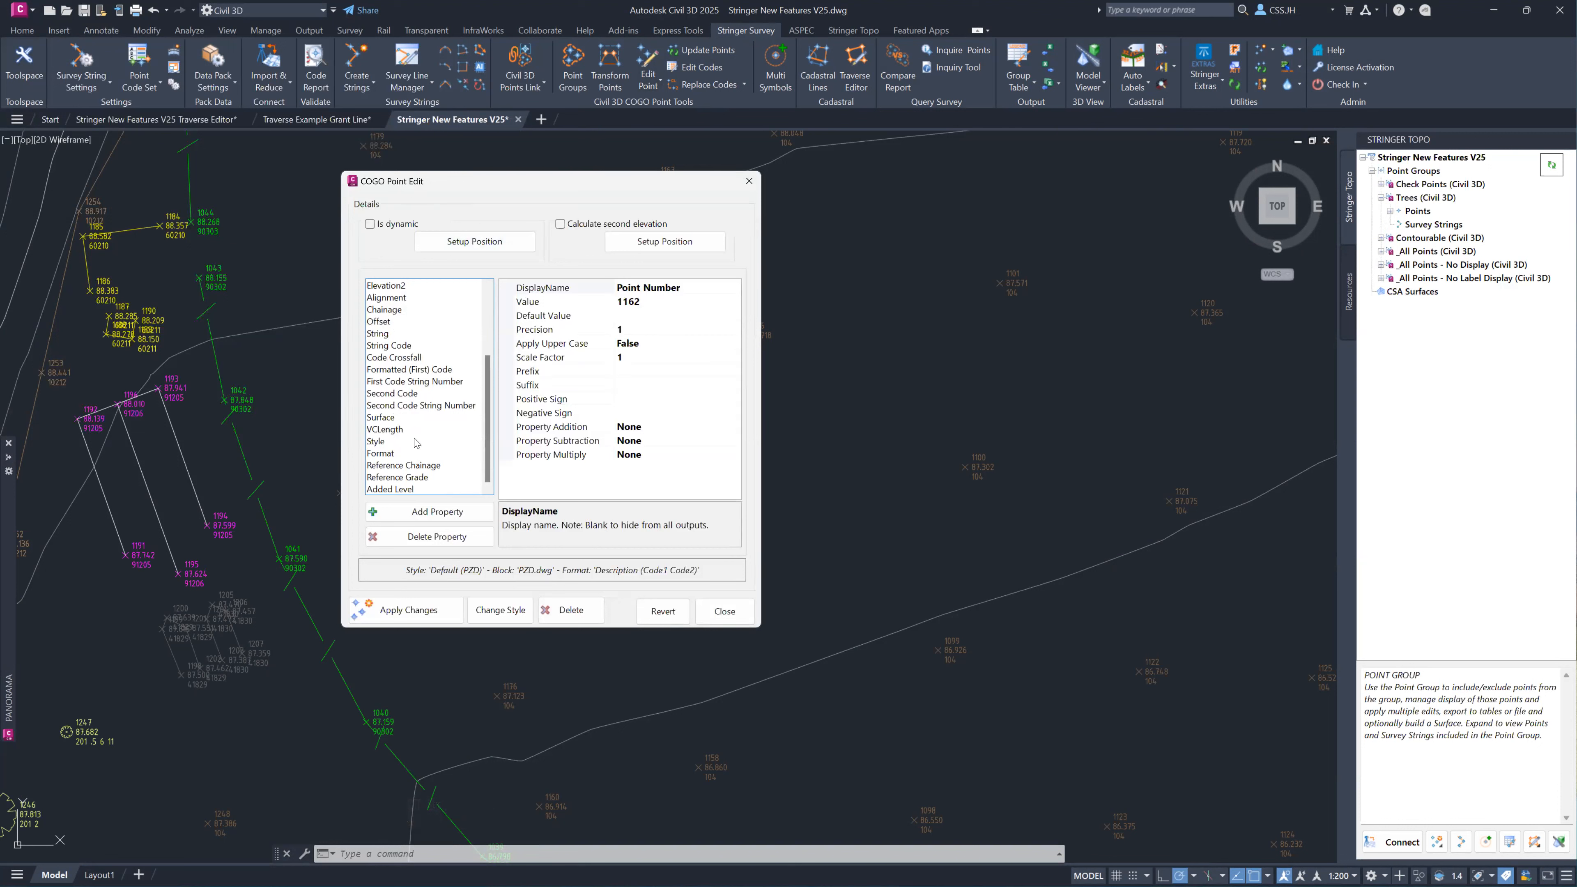
scroll(418, 444, up, 3)
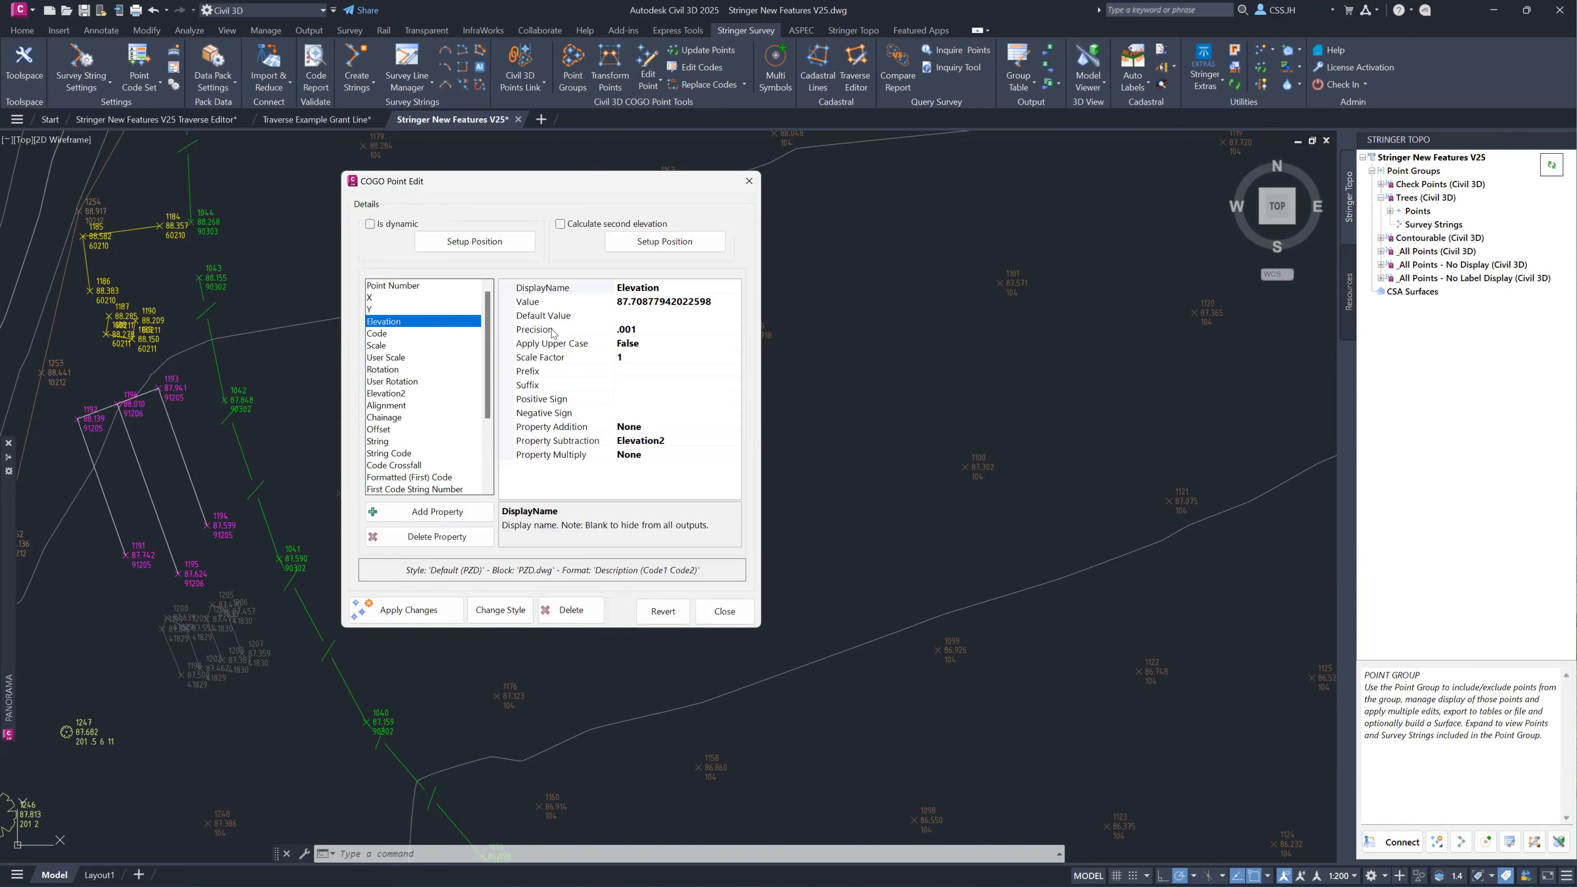
Set the elevation value of point 1162 to 89.70877942022598 and apply the change to the drawing.
drag(569, 185, 288, 231)
click(398, 352)
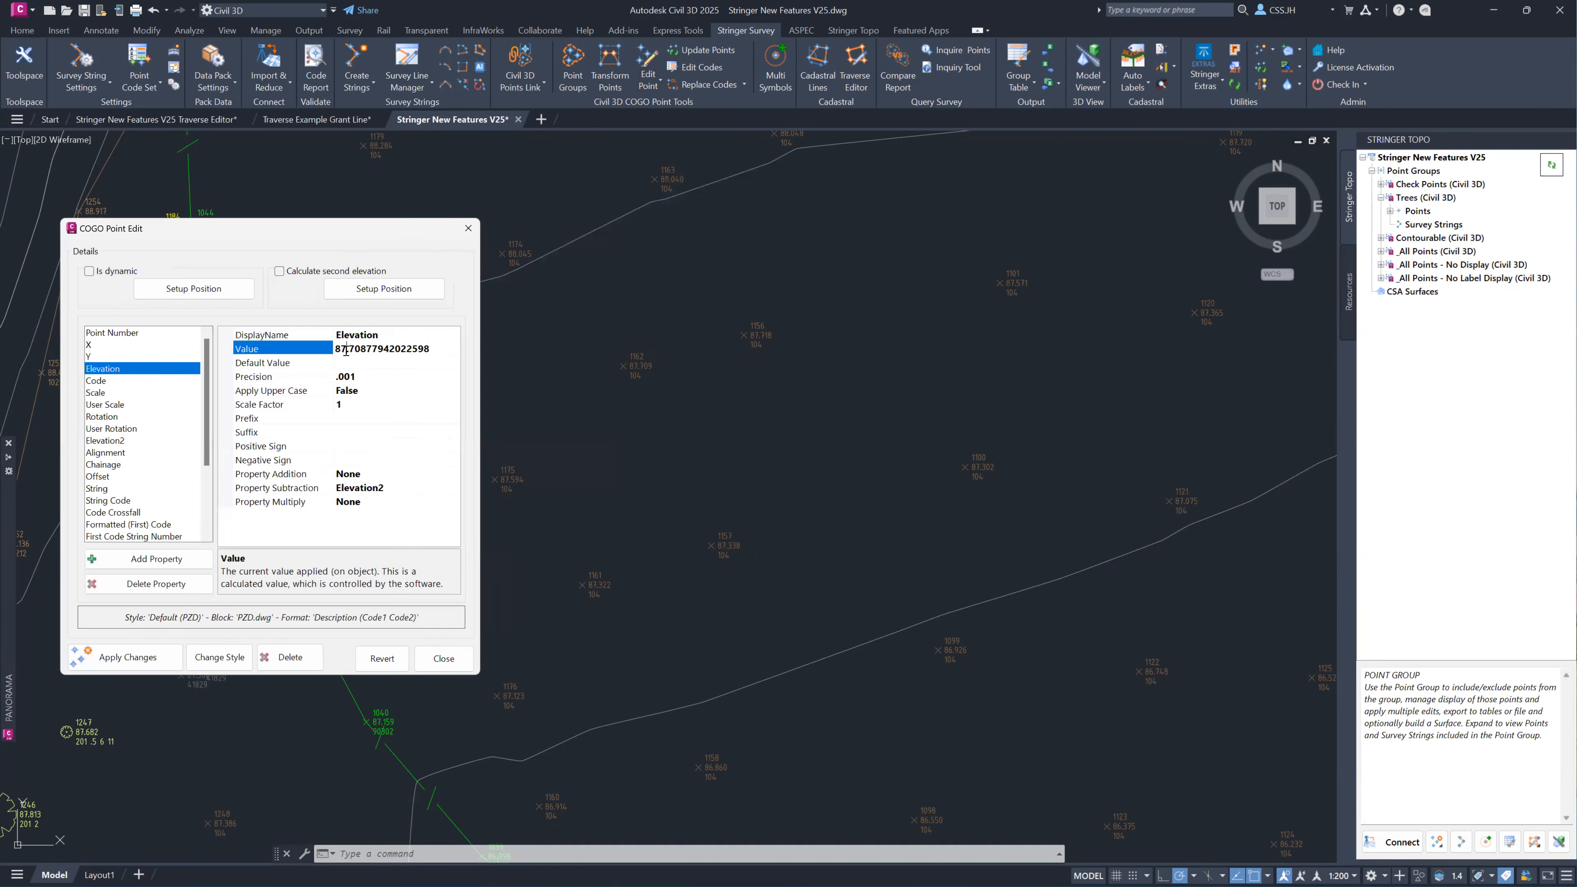
key(BackSpace)
text(9)
click(132, 662)
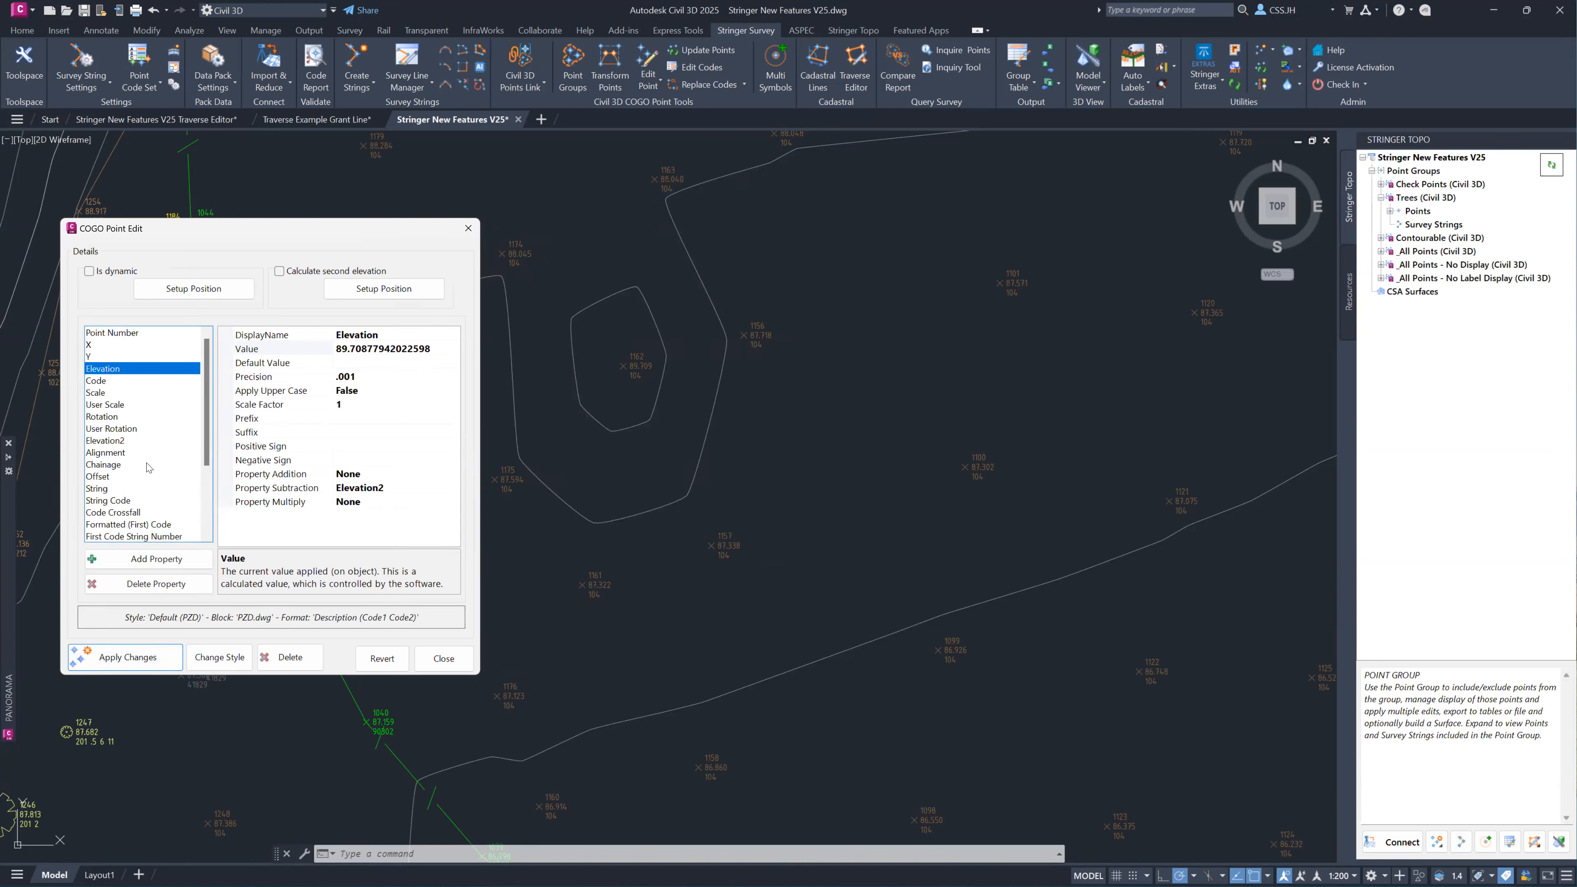
Restore point 1162's elevation to 87.70877942022598, apply the change and close the point editor.
click(342, 349)
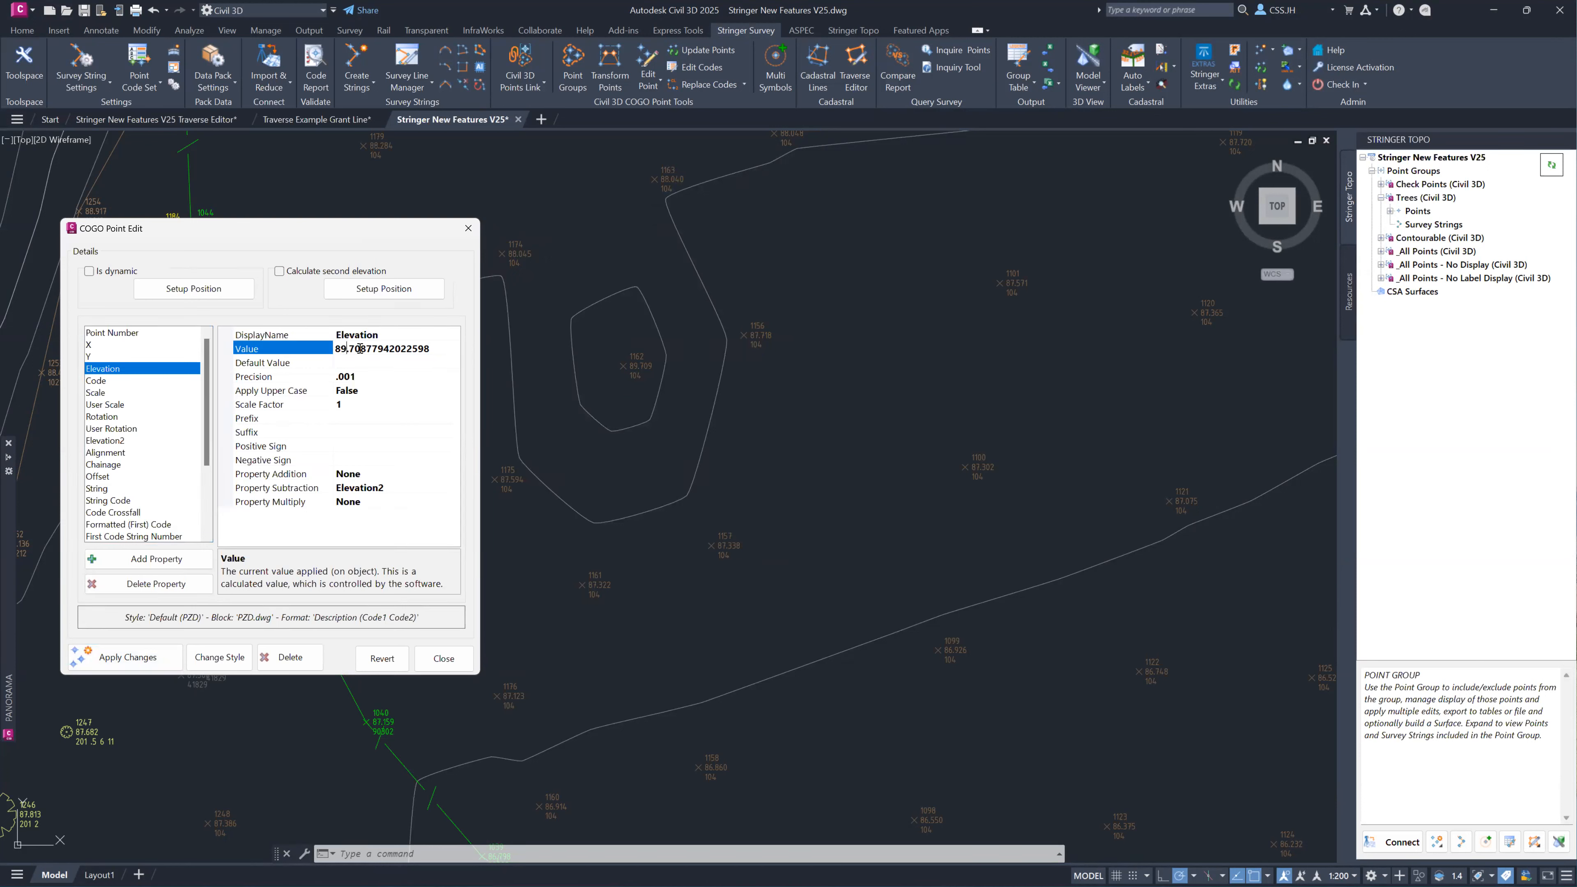
key(Delete)
text(7)
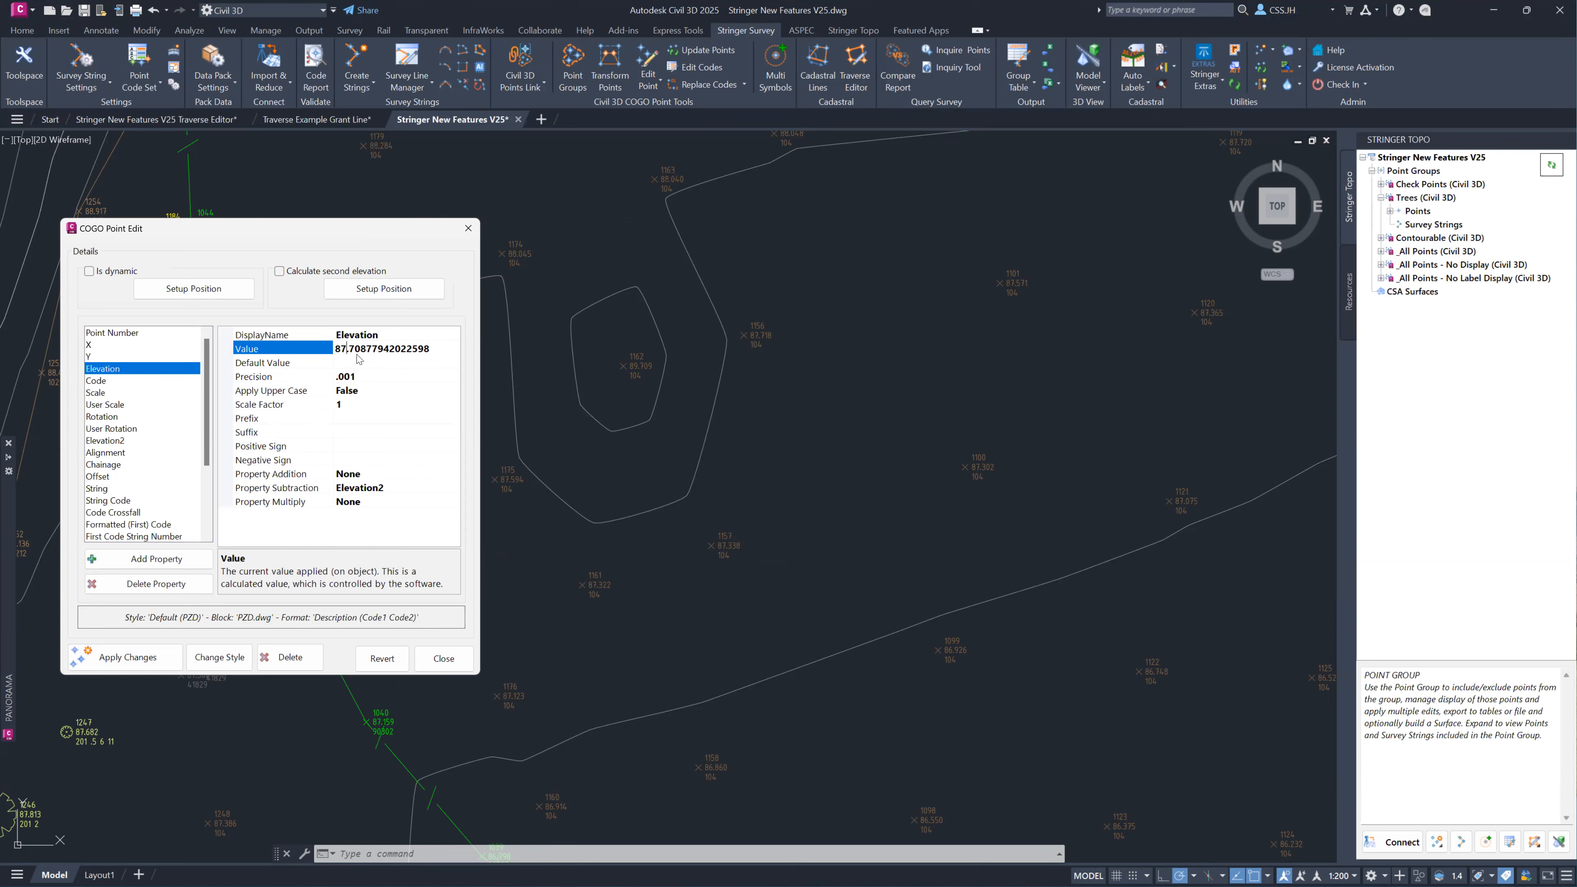
click(165, 664)
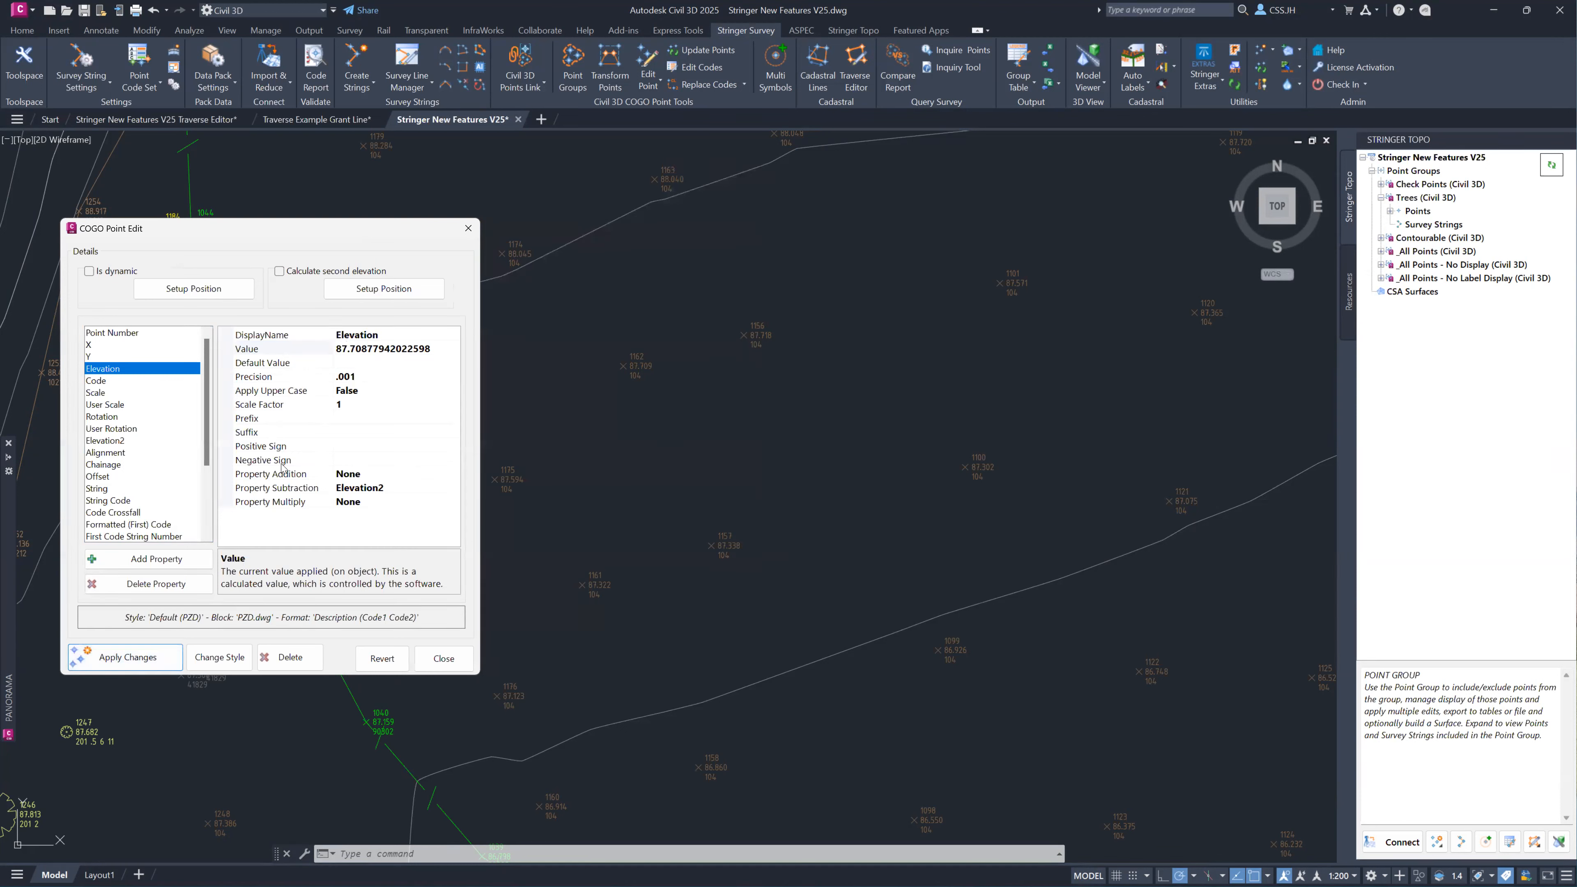
click(443, 658)
scroll(337, 589, down, 10)
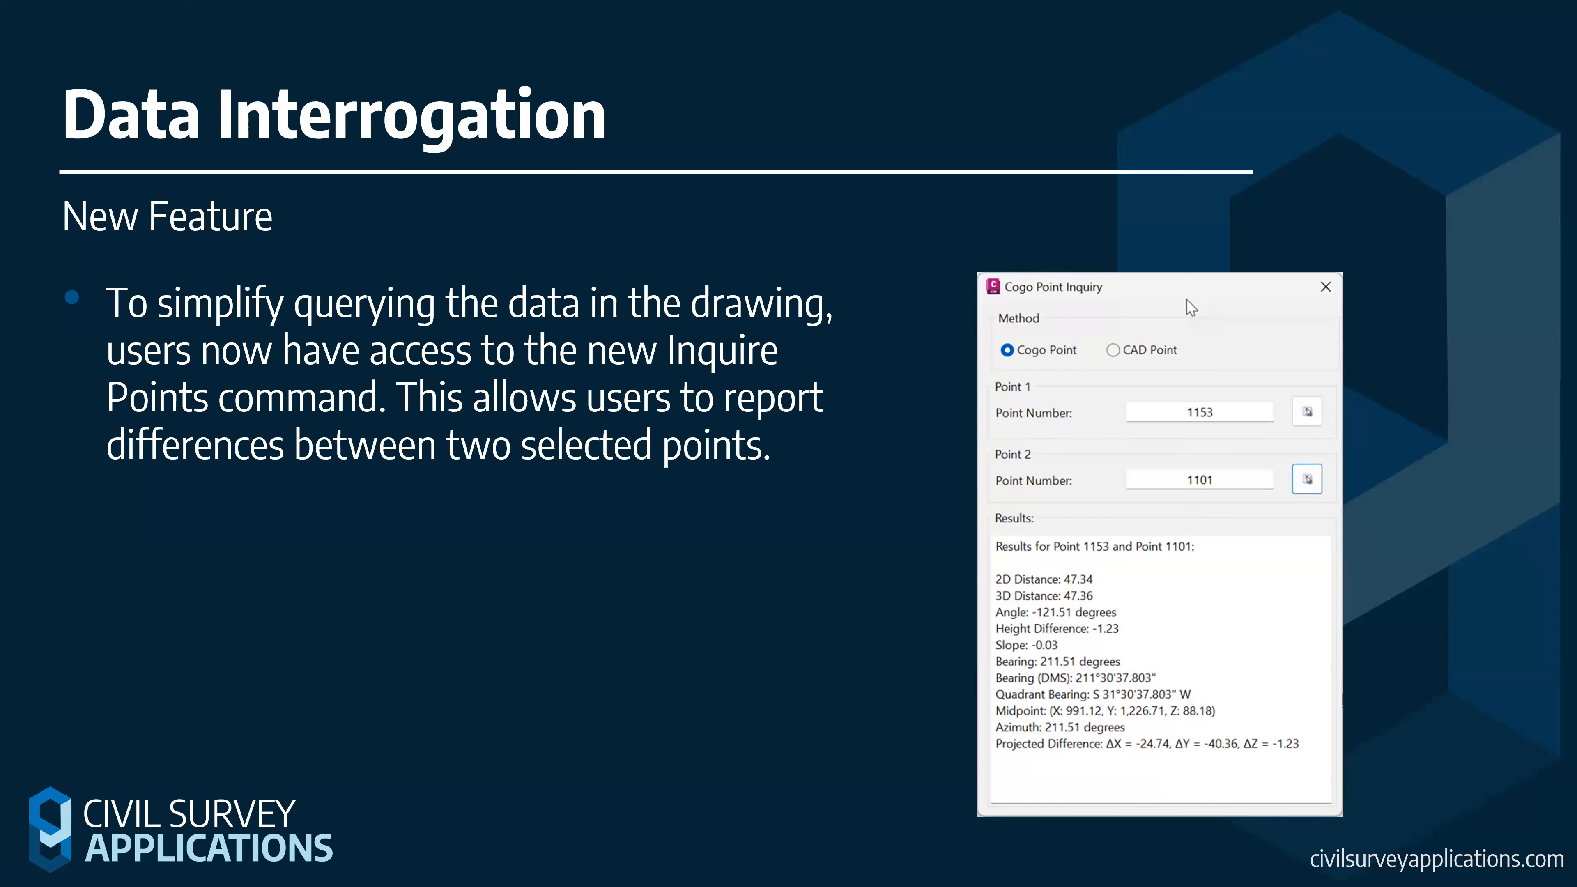
key(Right)
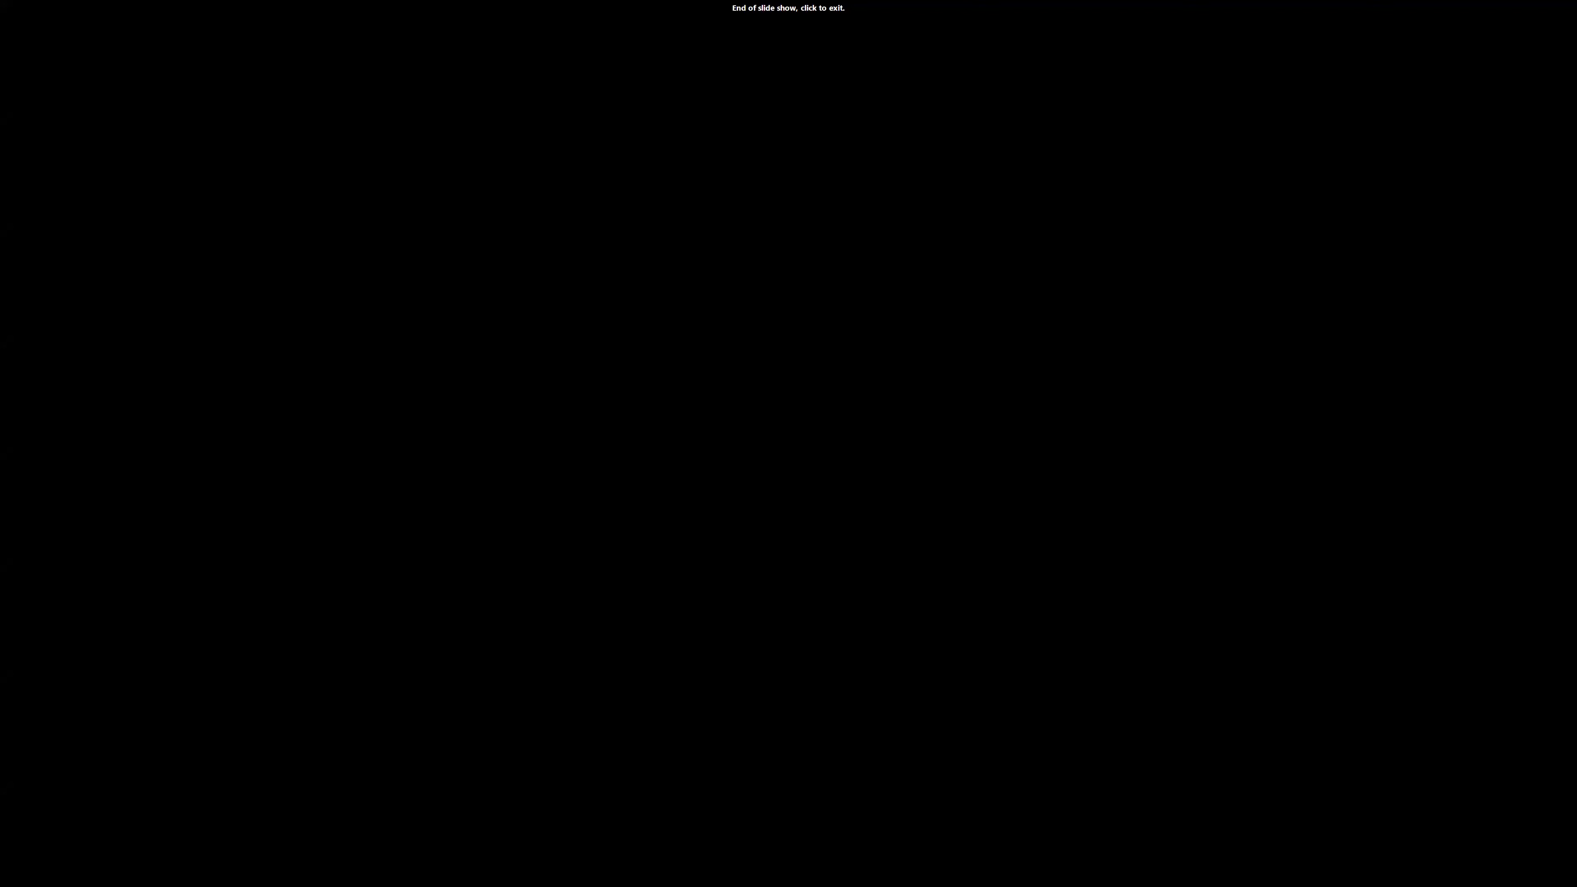
click(307, 467)
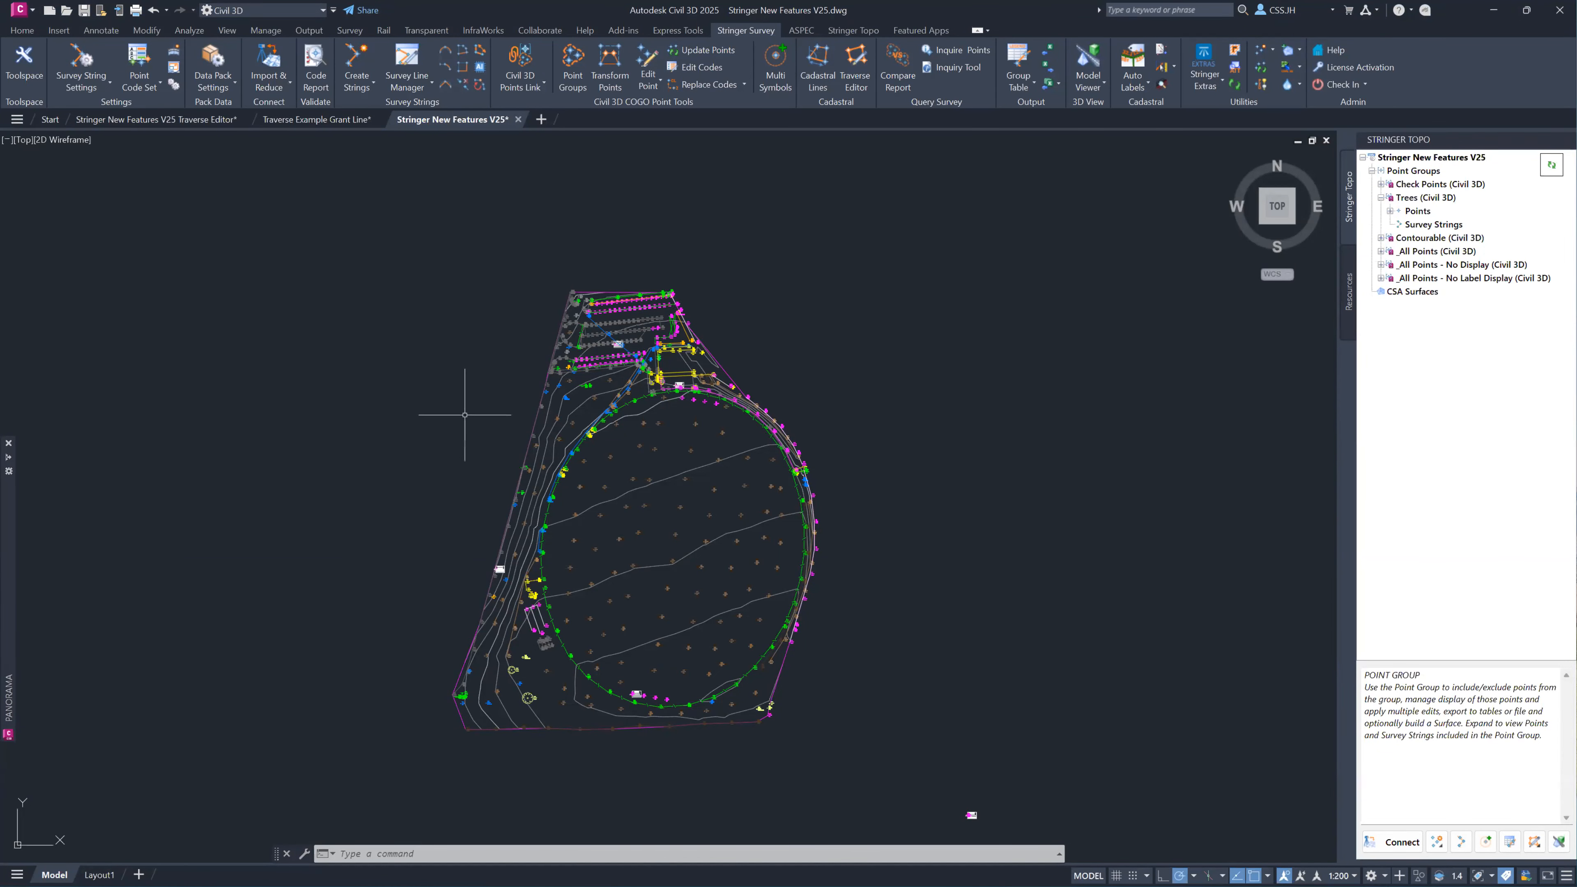
Run Inquire Points between COGO point 1153 and COGO point 1119, picking both in the drawing.
click(958, 54)
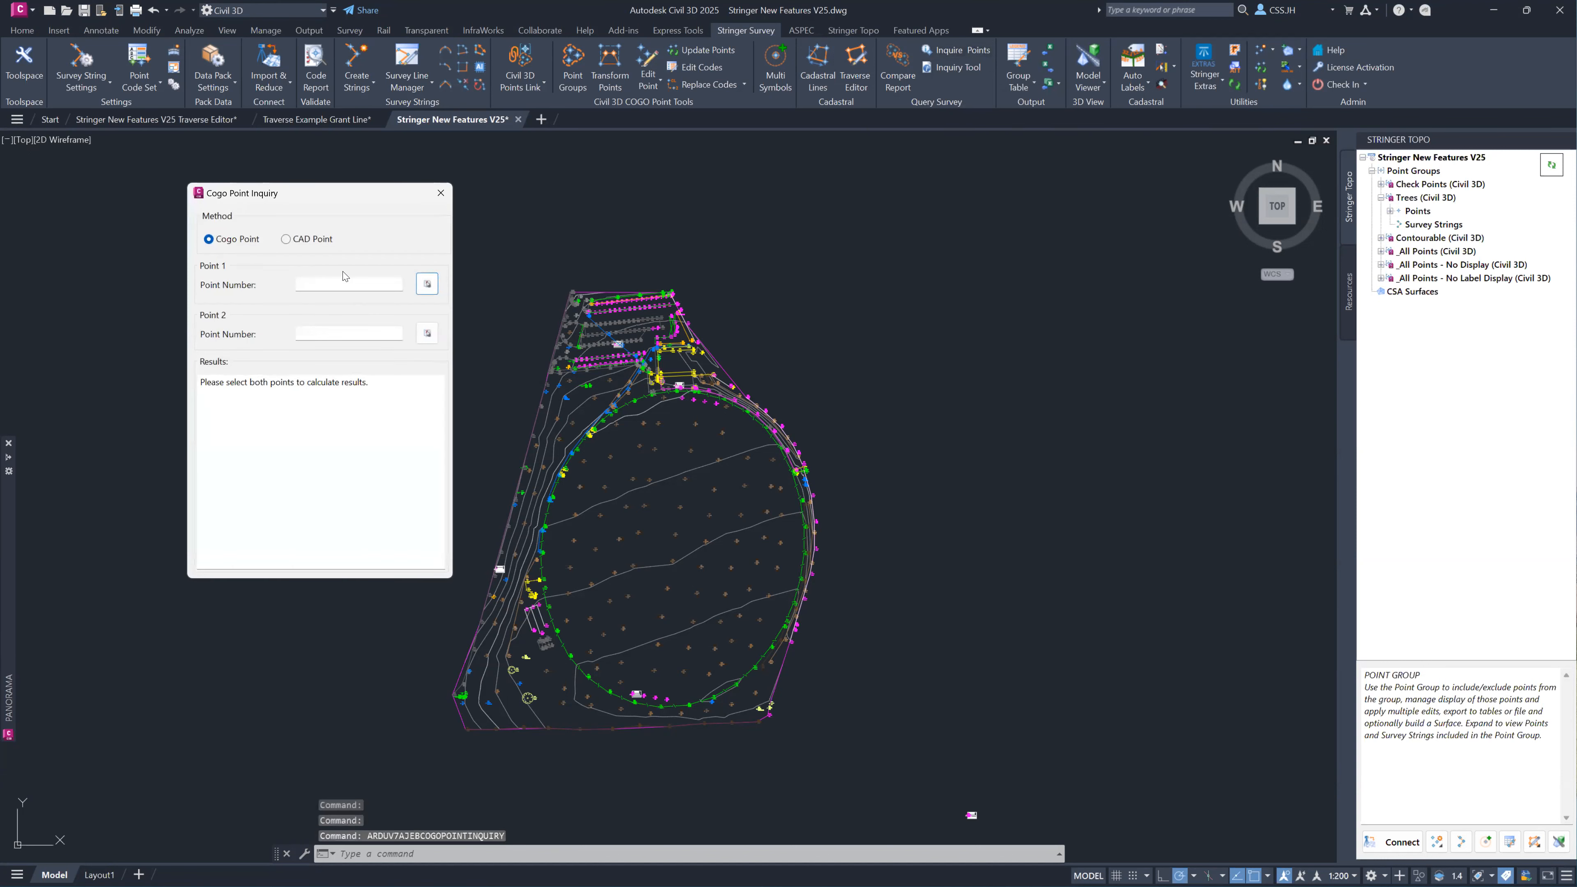
click(427, 283)
scroll(646, 512, up, 4)
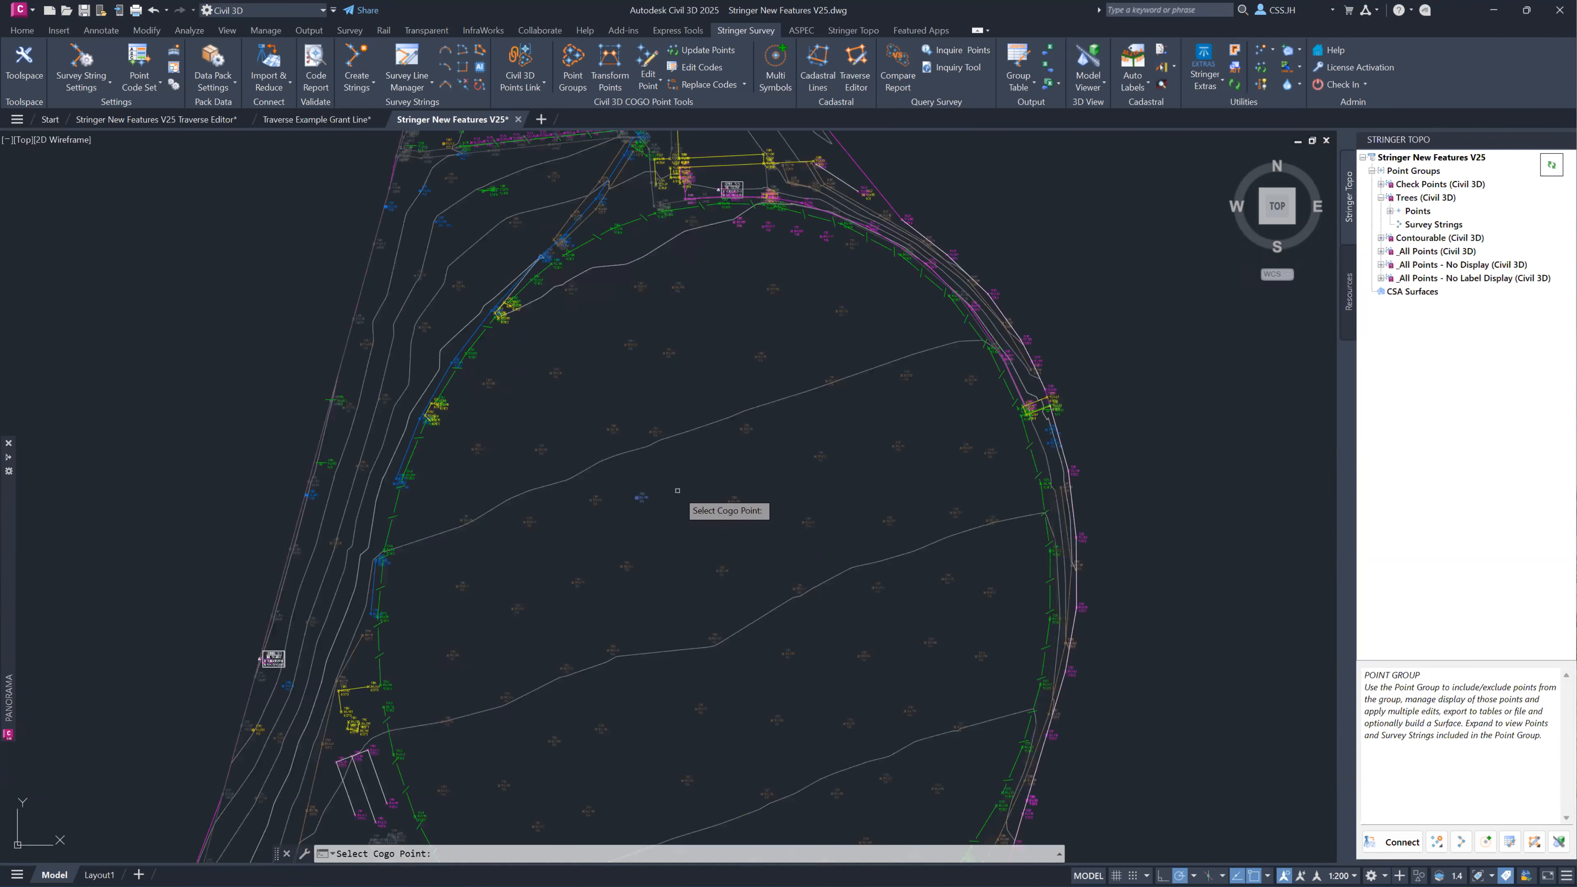
click(638, 498)
click(433, 337)
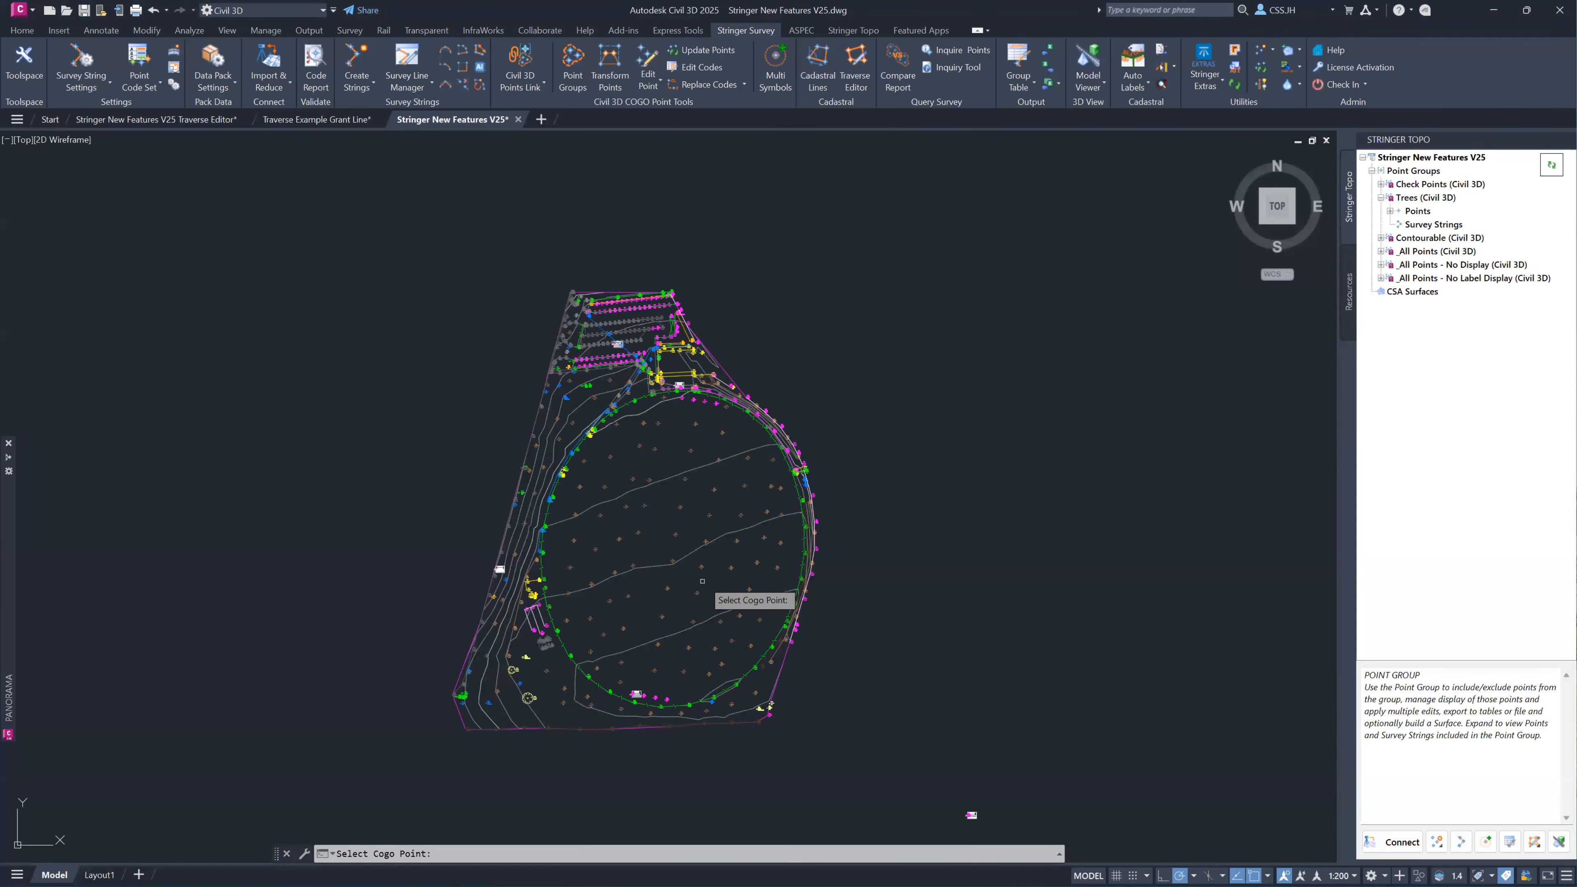
scroll(702, 581, up, 4)
click(703, 552)
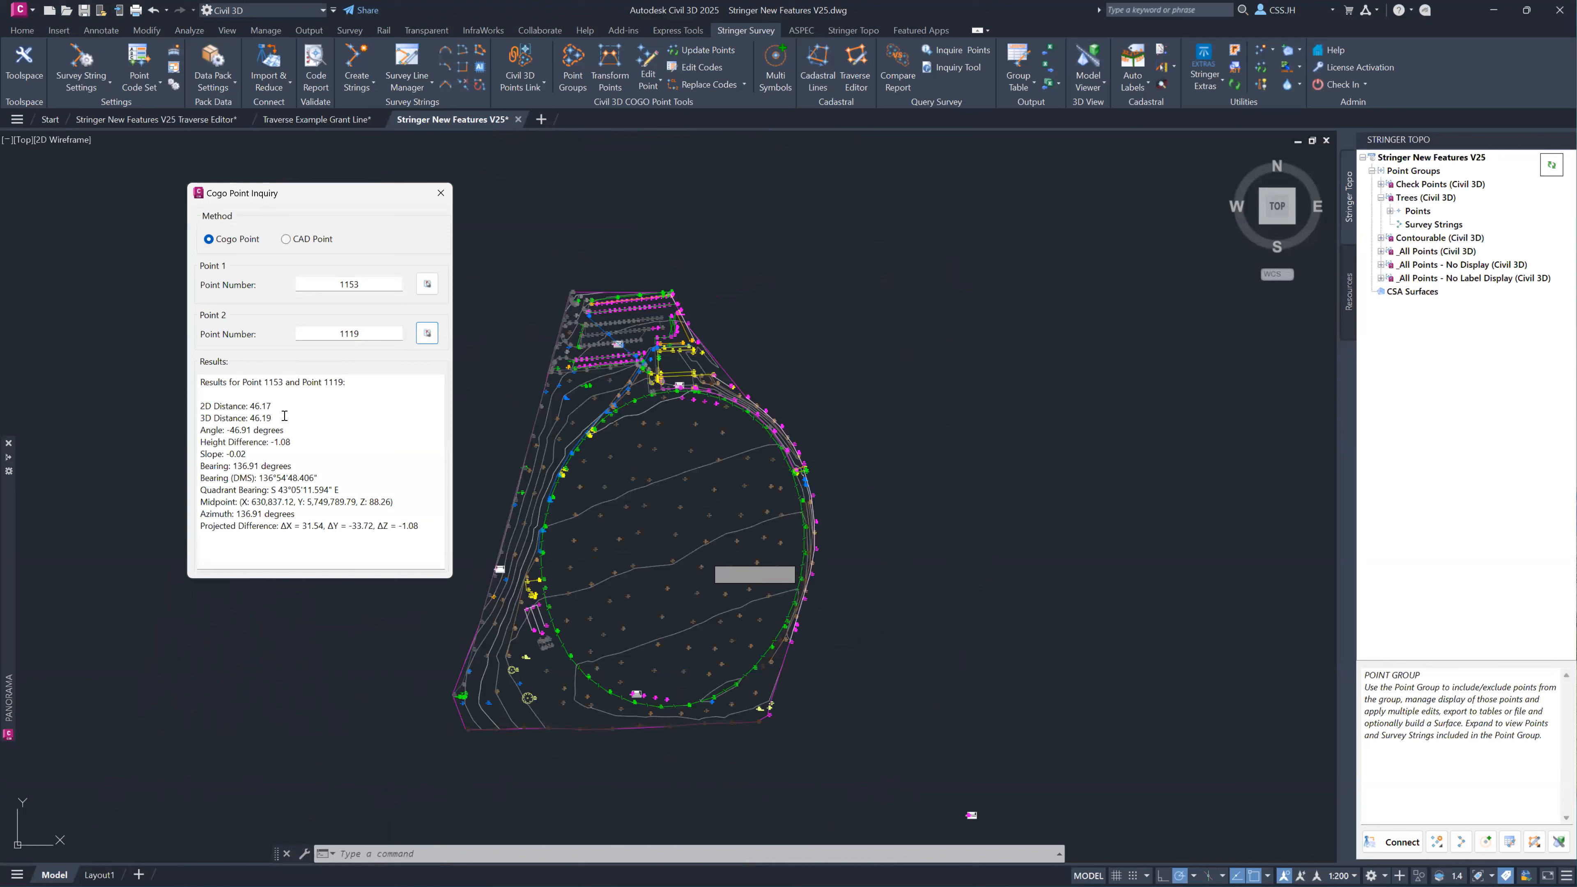
Examine the distances, angle and height difference in the inquiry results for the two points.
drag(273, 406, 199, 406)
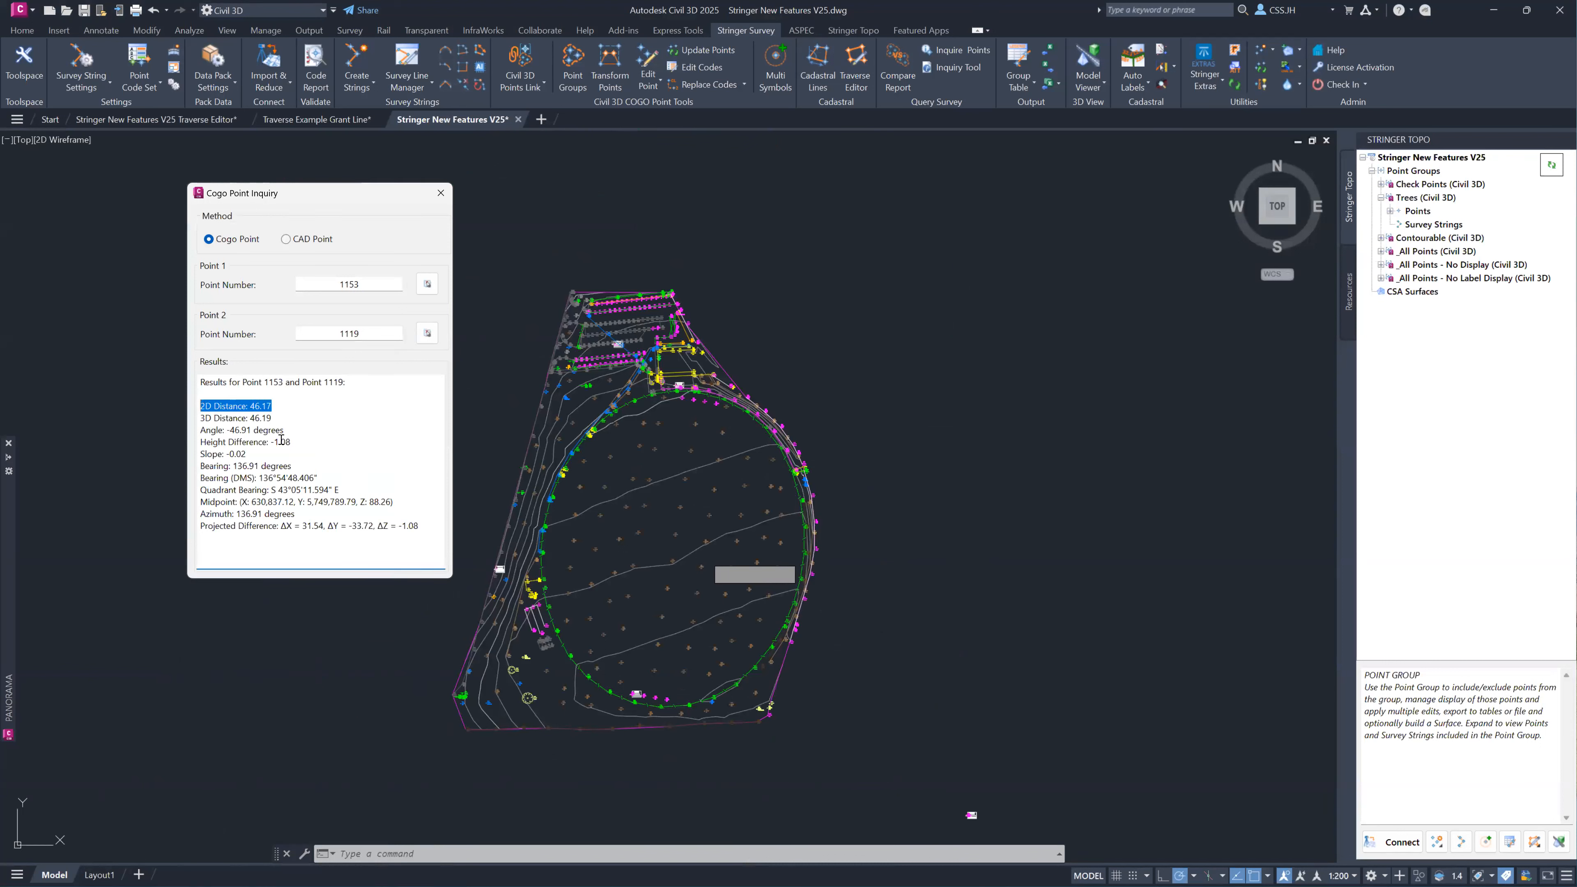
drag(284, 431, 198, 418)
drag(301, 442, 202, 442)
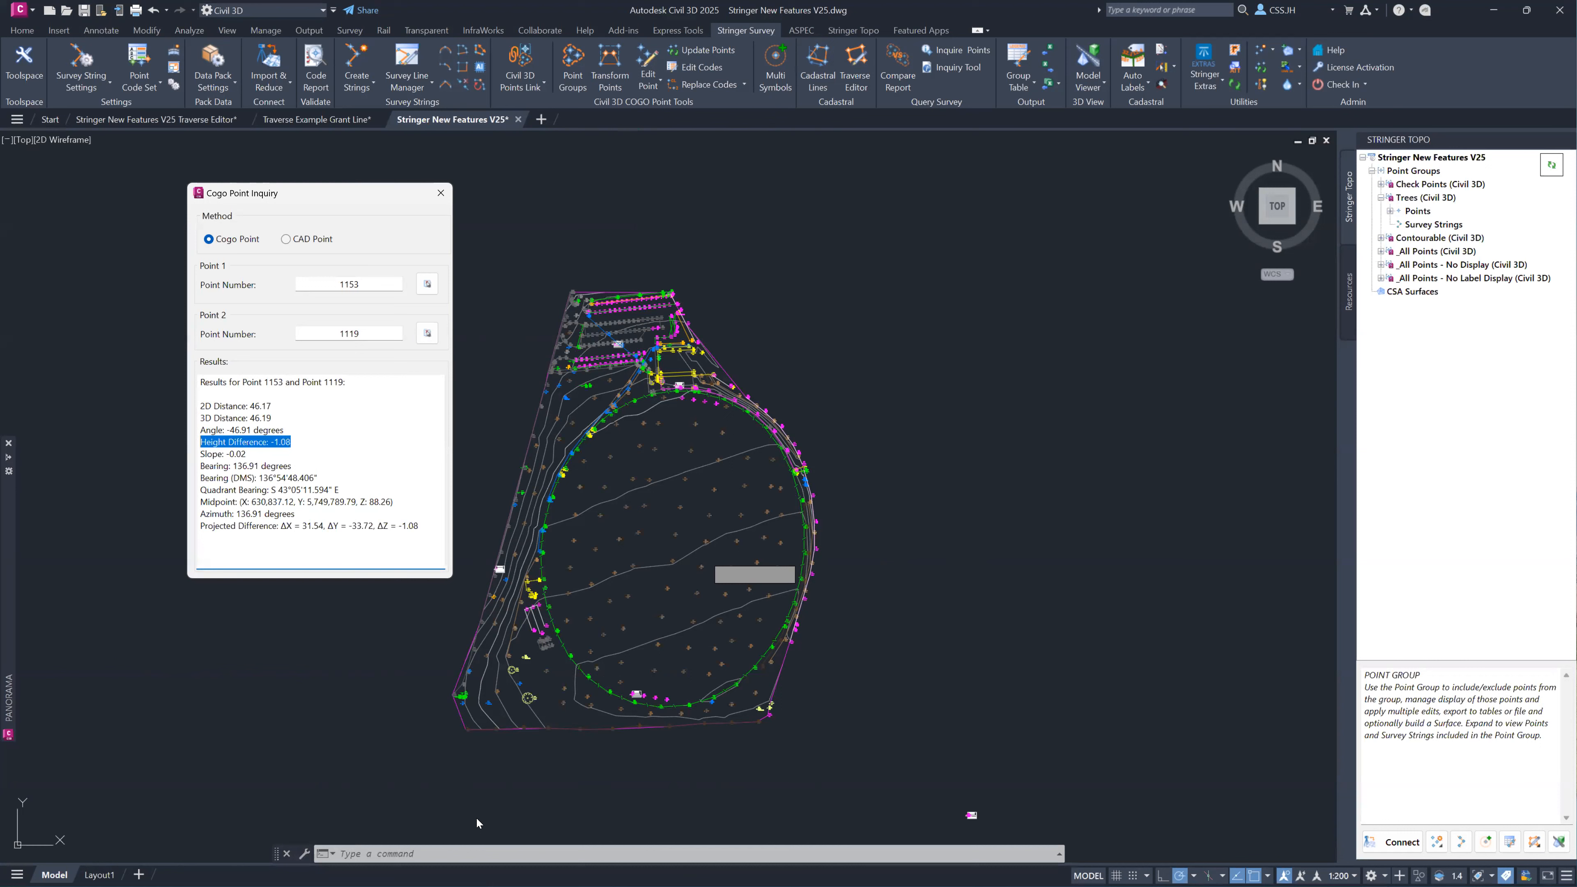
click(493, 853)
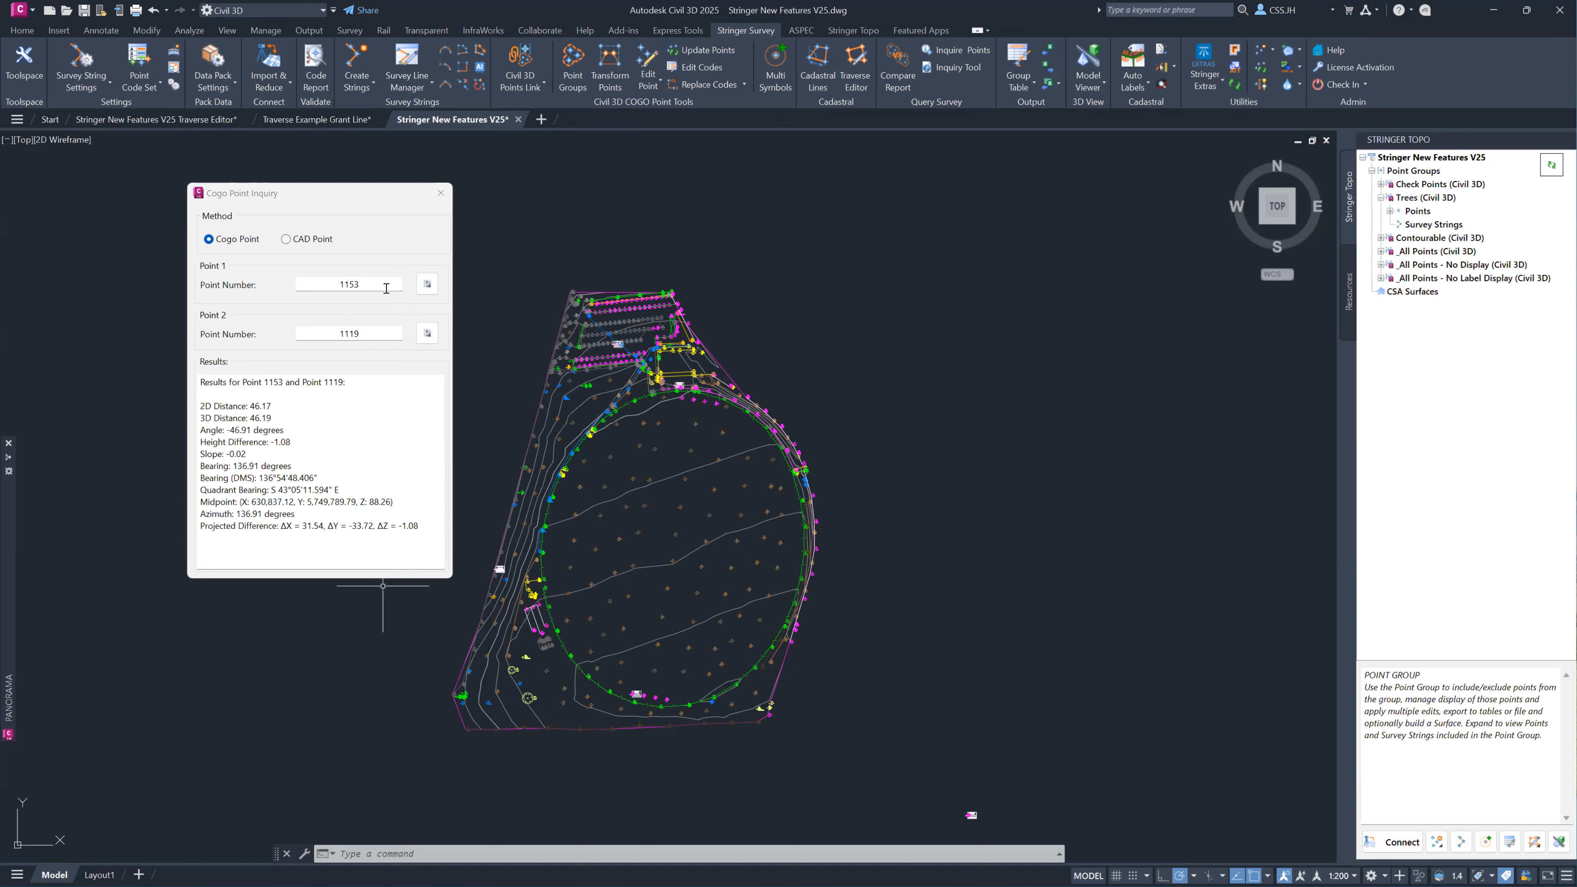
Replace the second inquiry point with COGO point 1157, keeping 1153 as the first, and close the inquiry.
drag(373, 282, 334, 277)
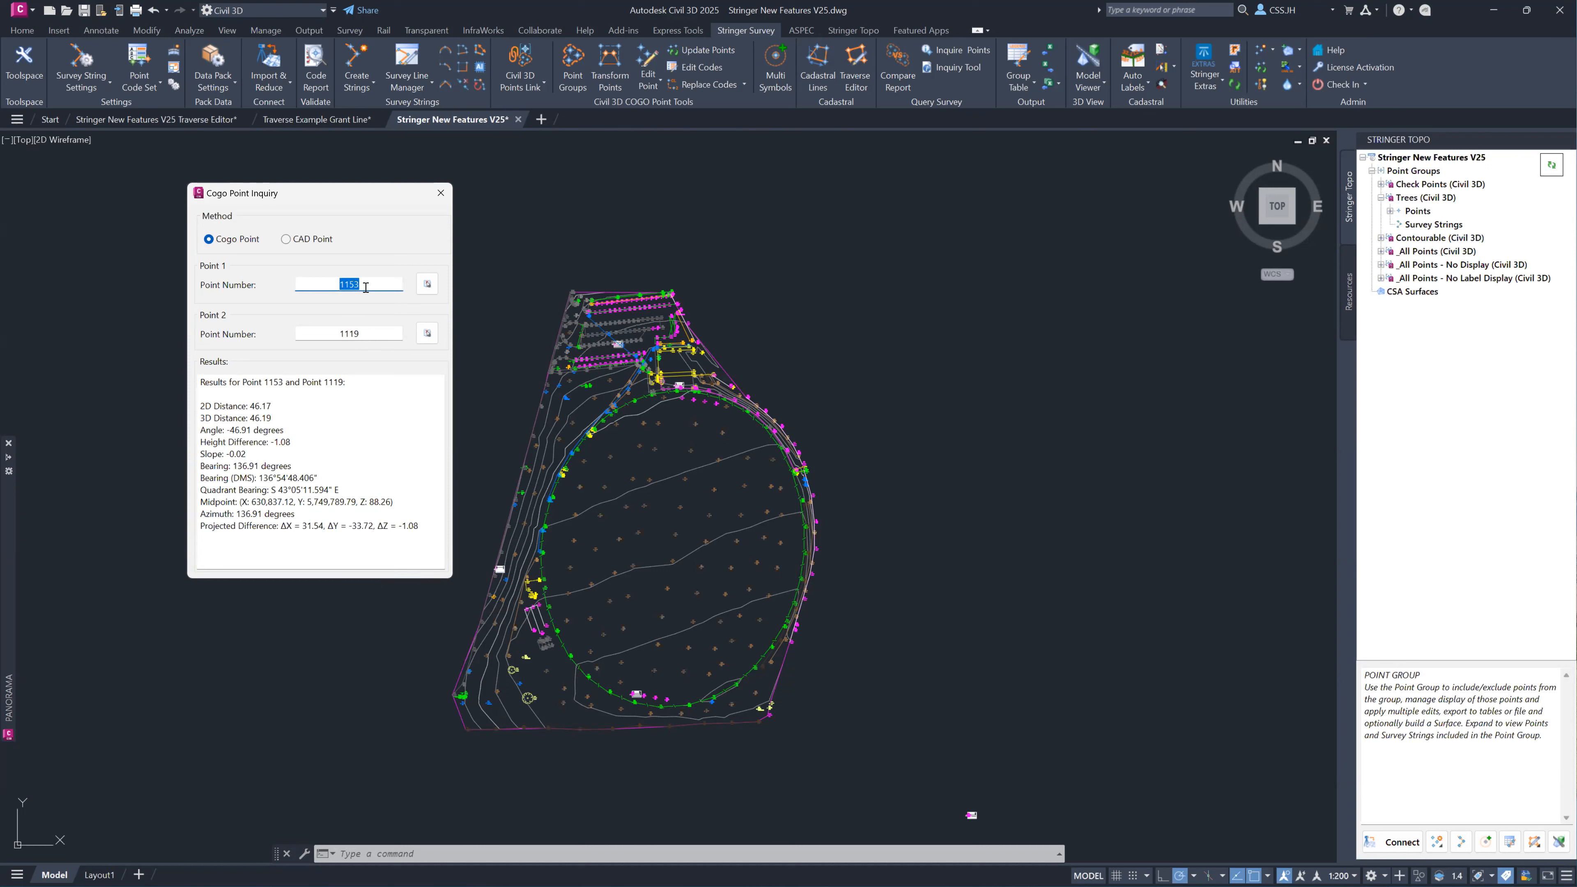
click(428, 335)
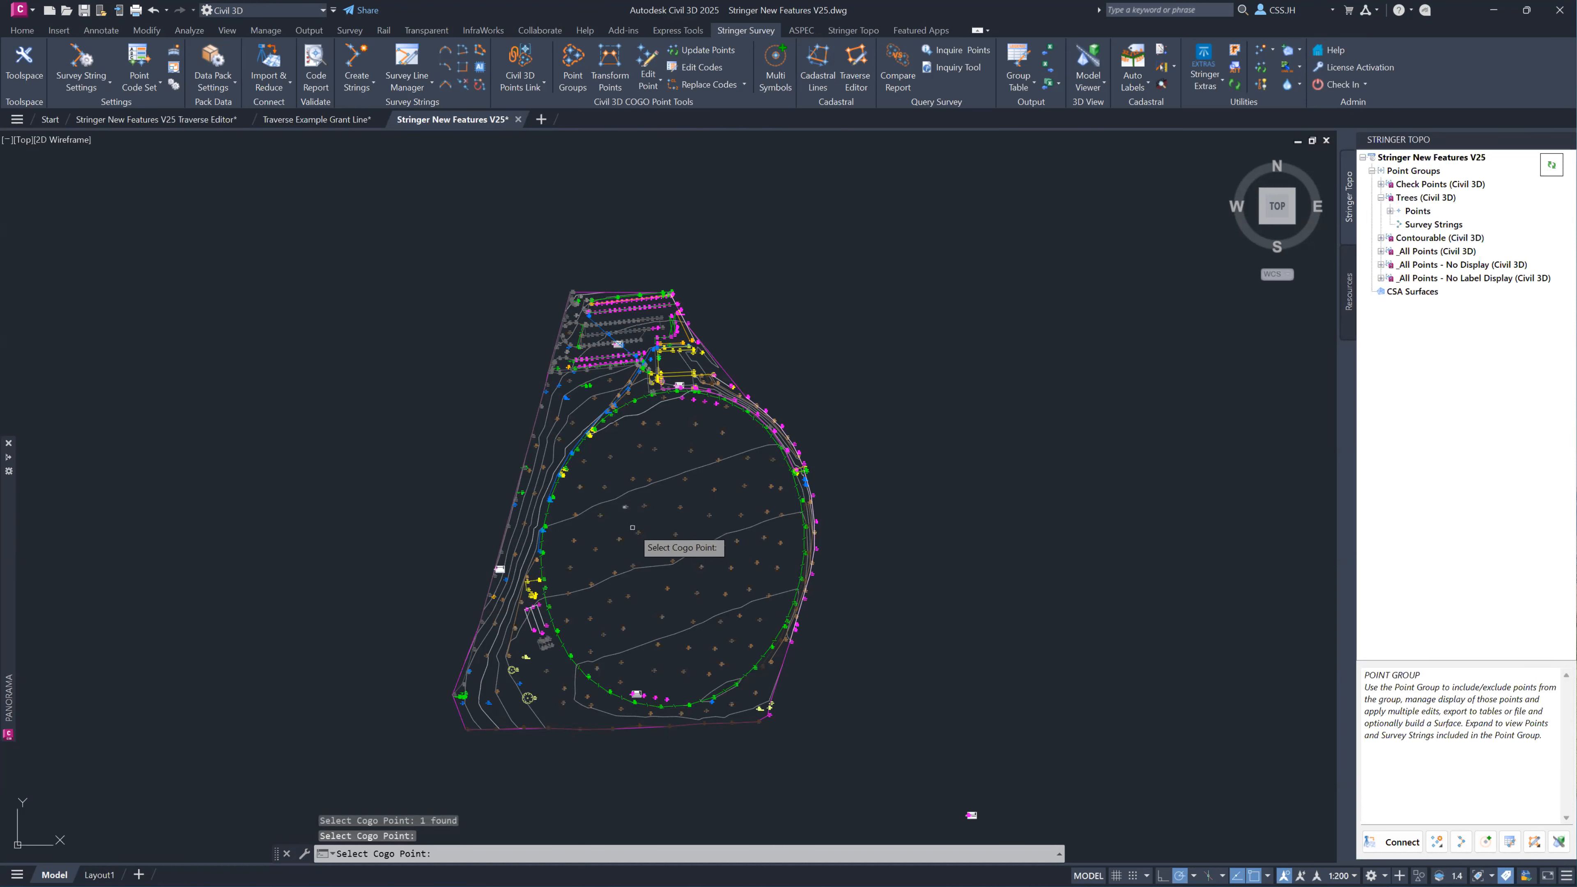
scroll(639, 535, up, 2)
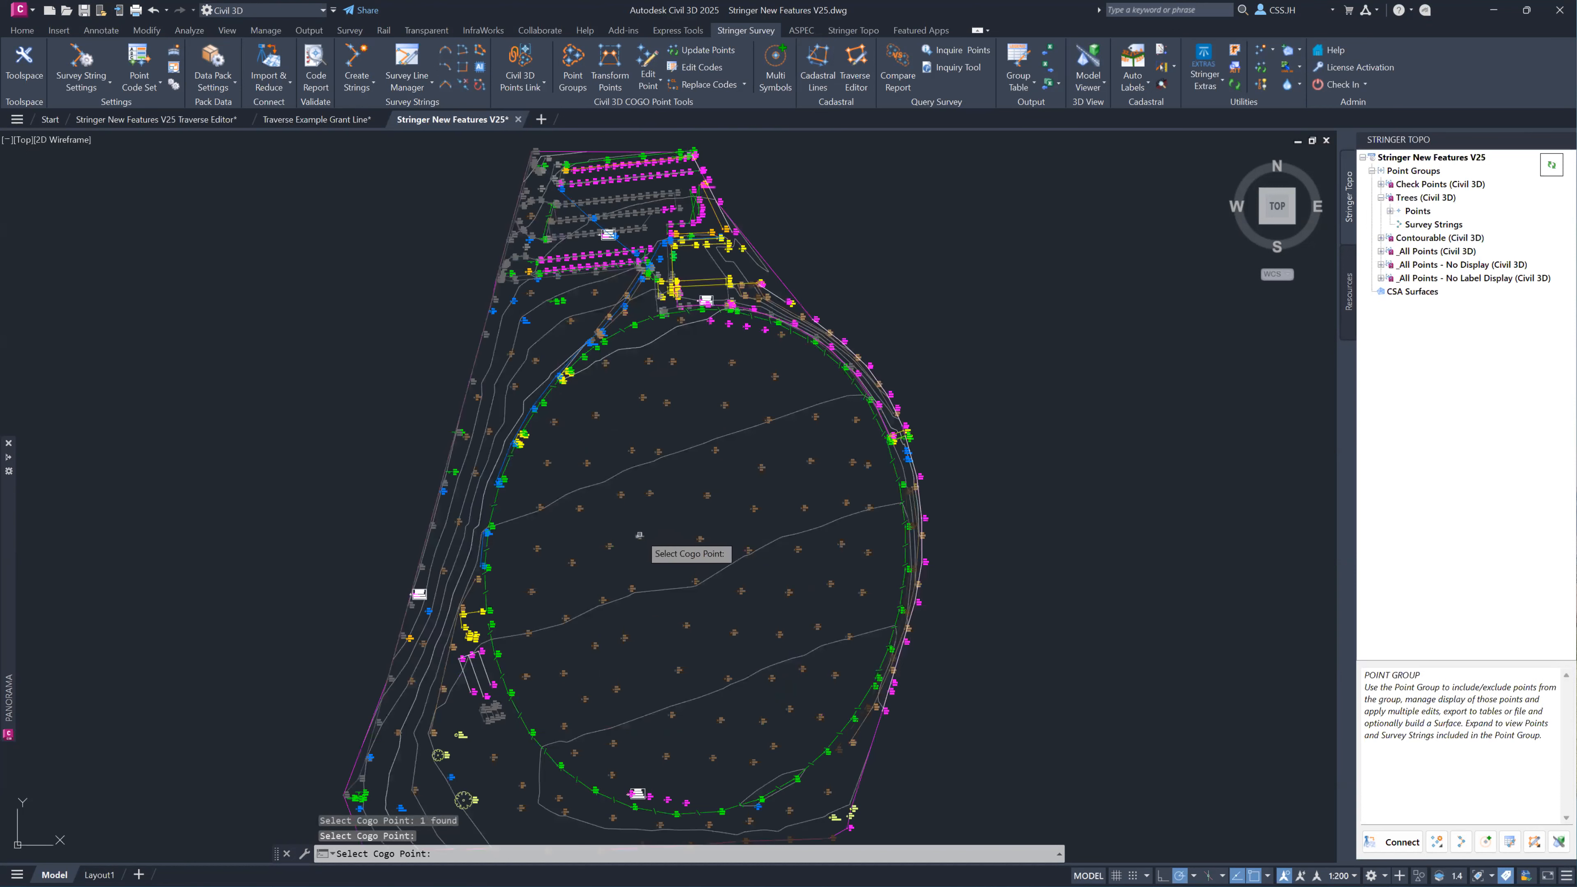
click(616, 689)
key(Return)
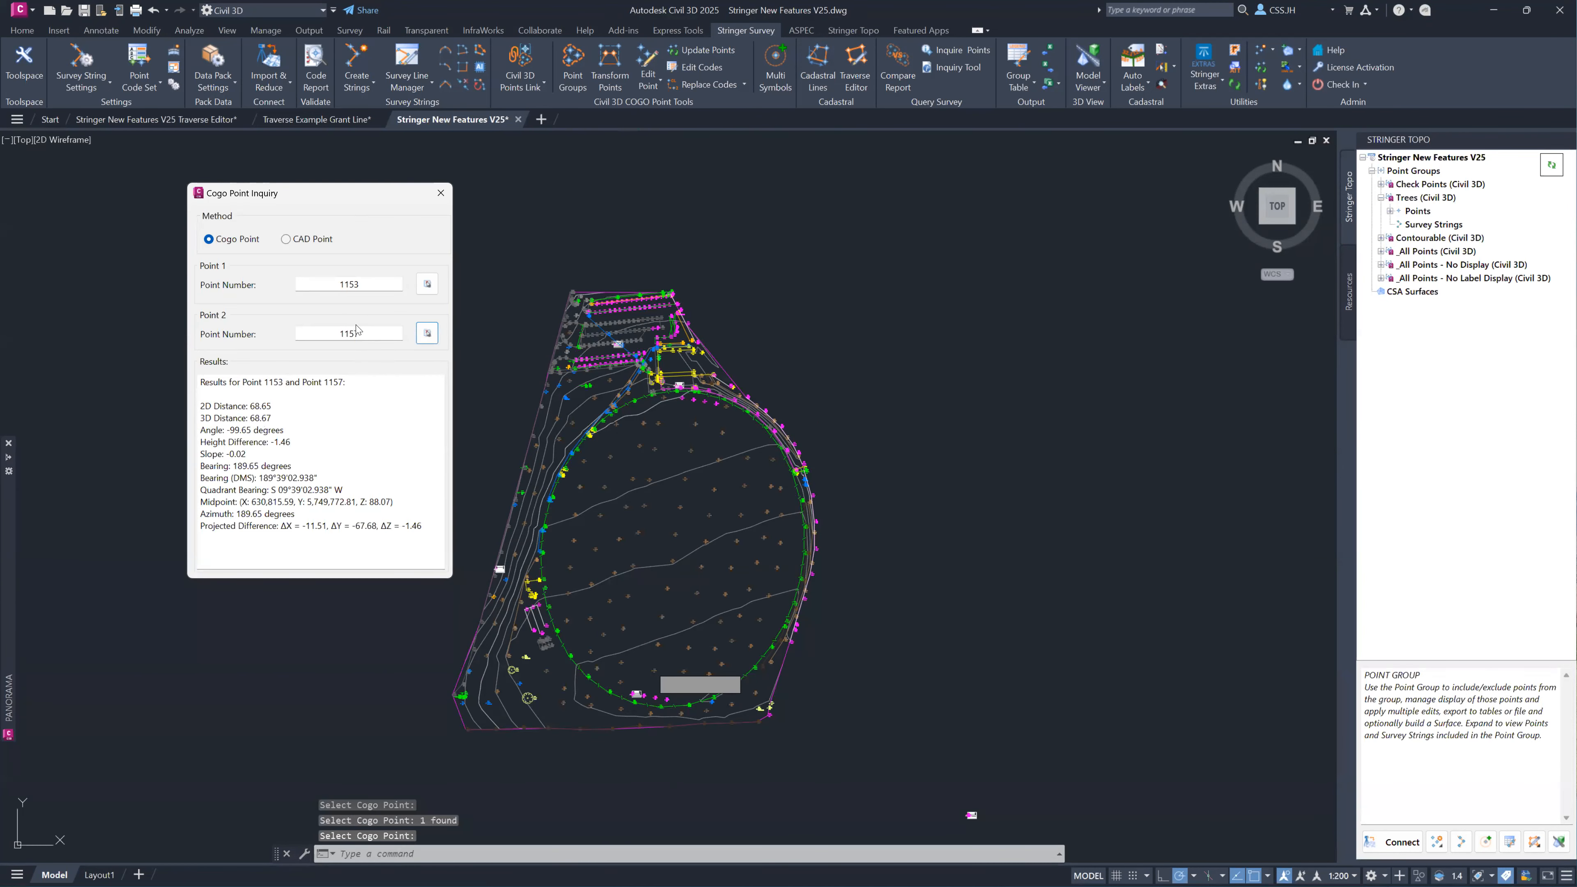
double_click(376, 281)
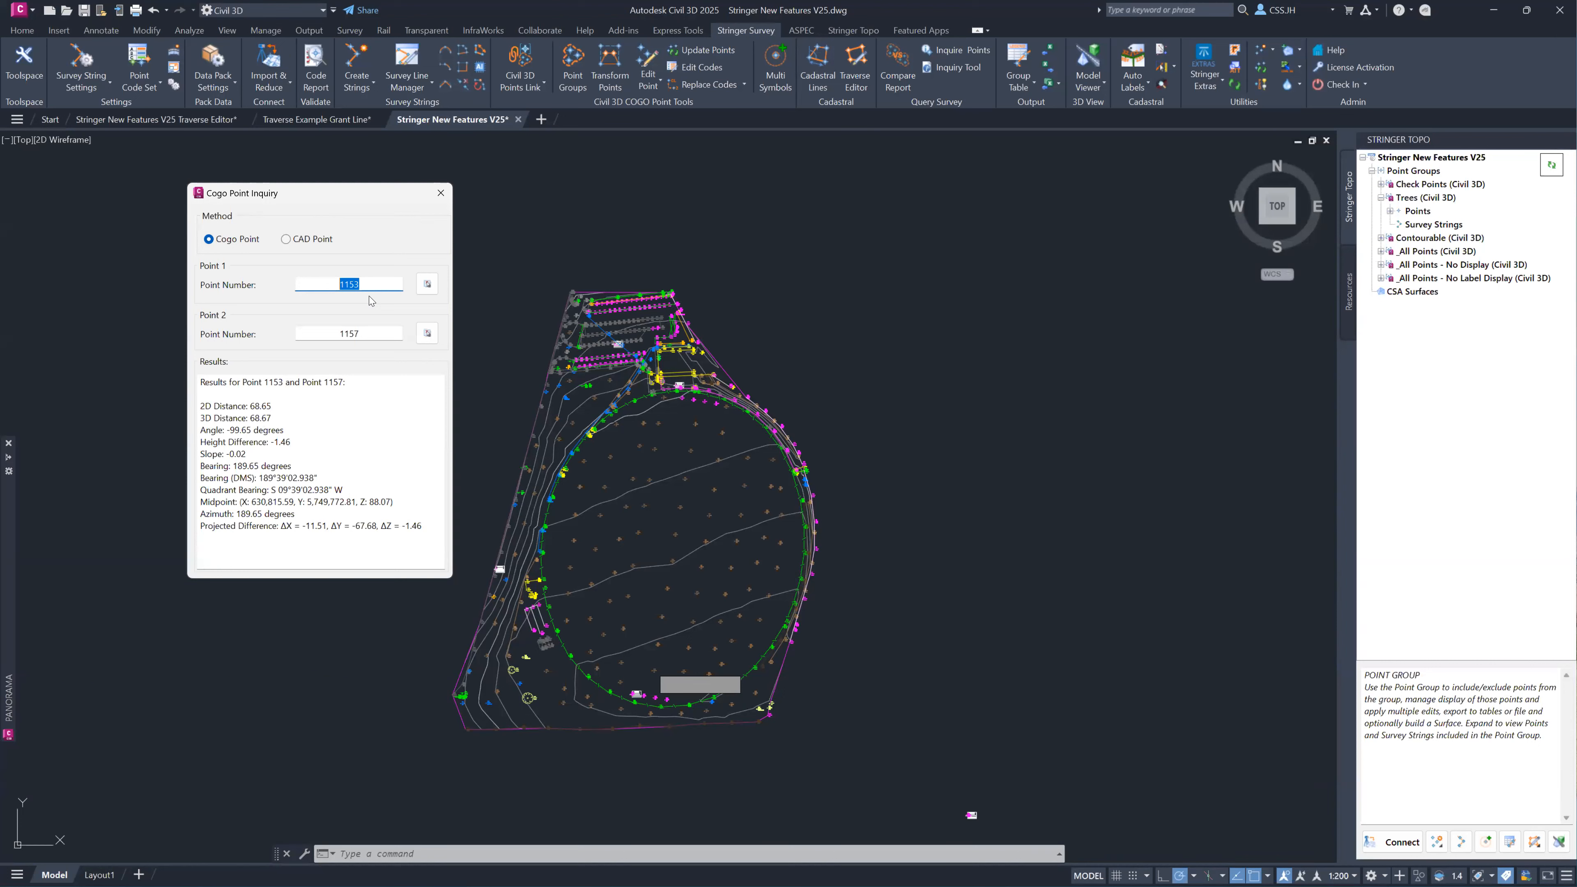
click(445, 192)
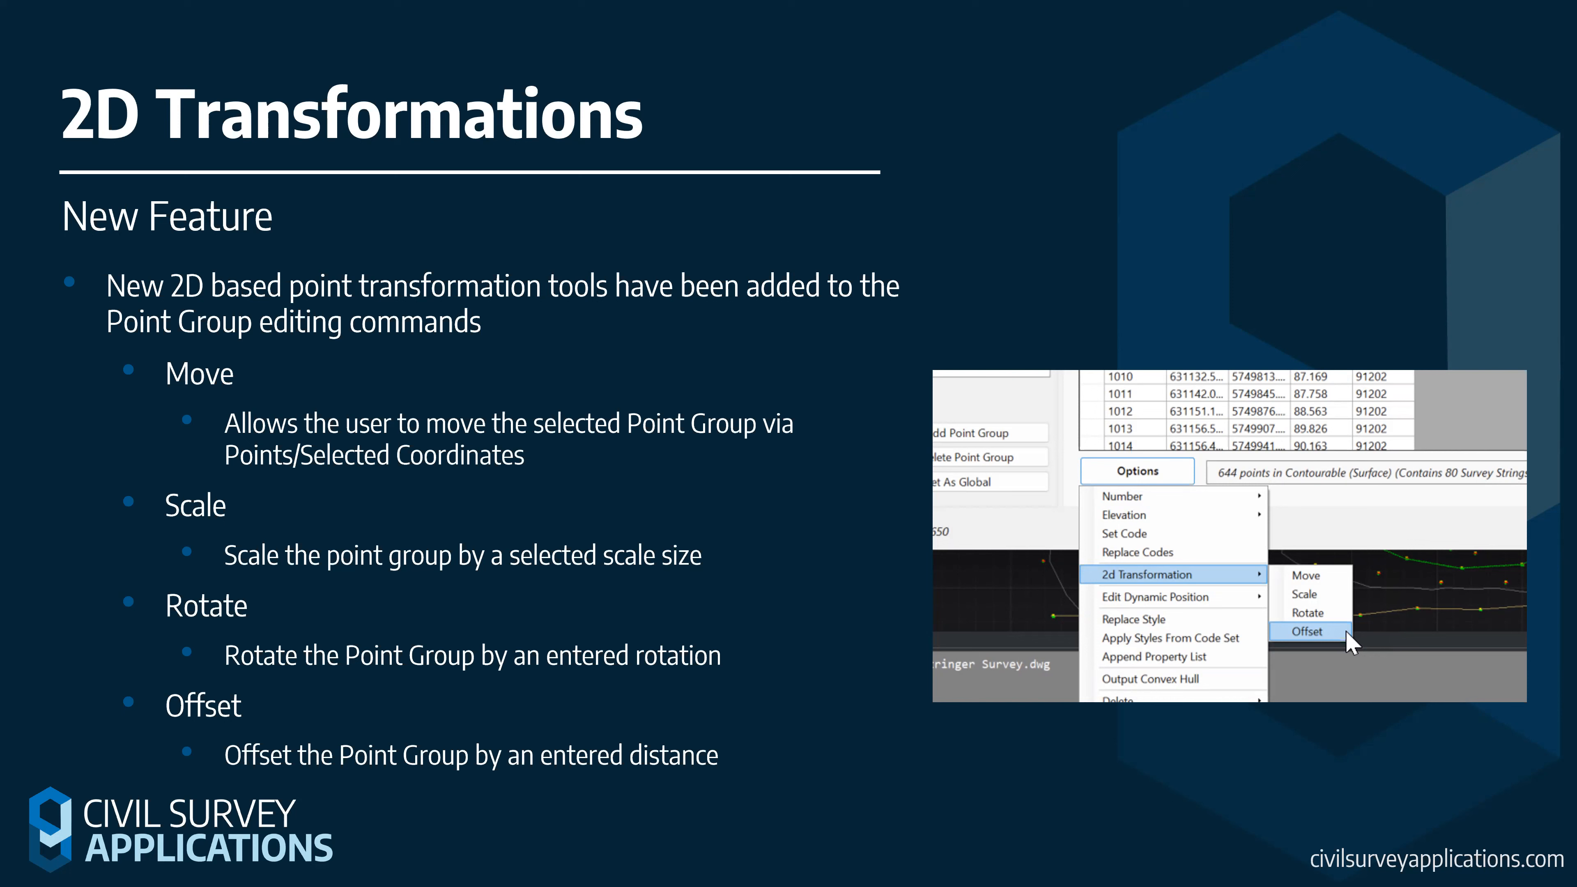
key(Right)
click(490, 429)
click(352, 342)
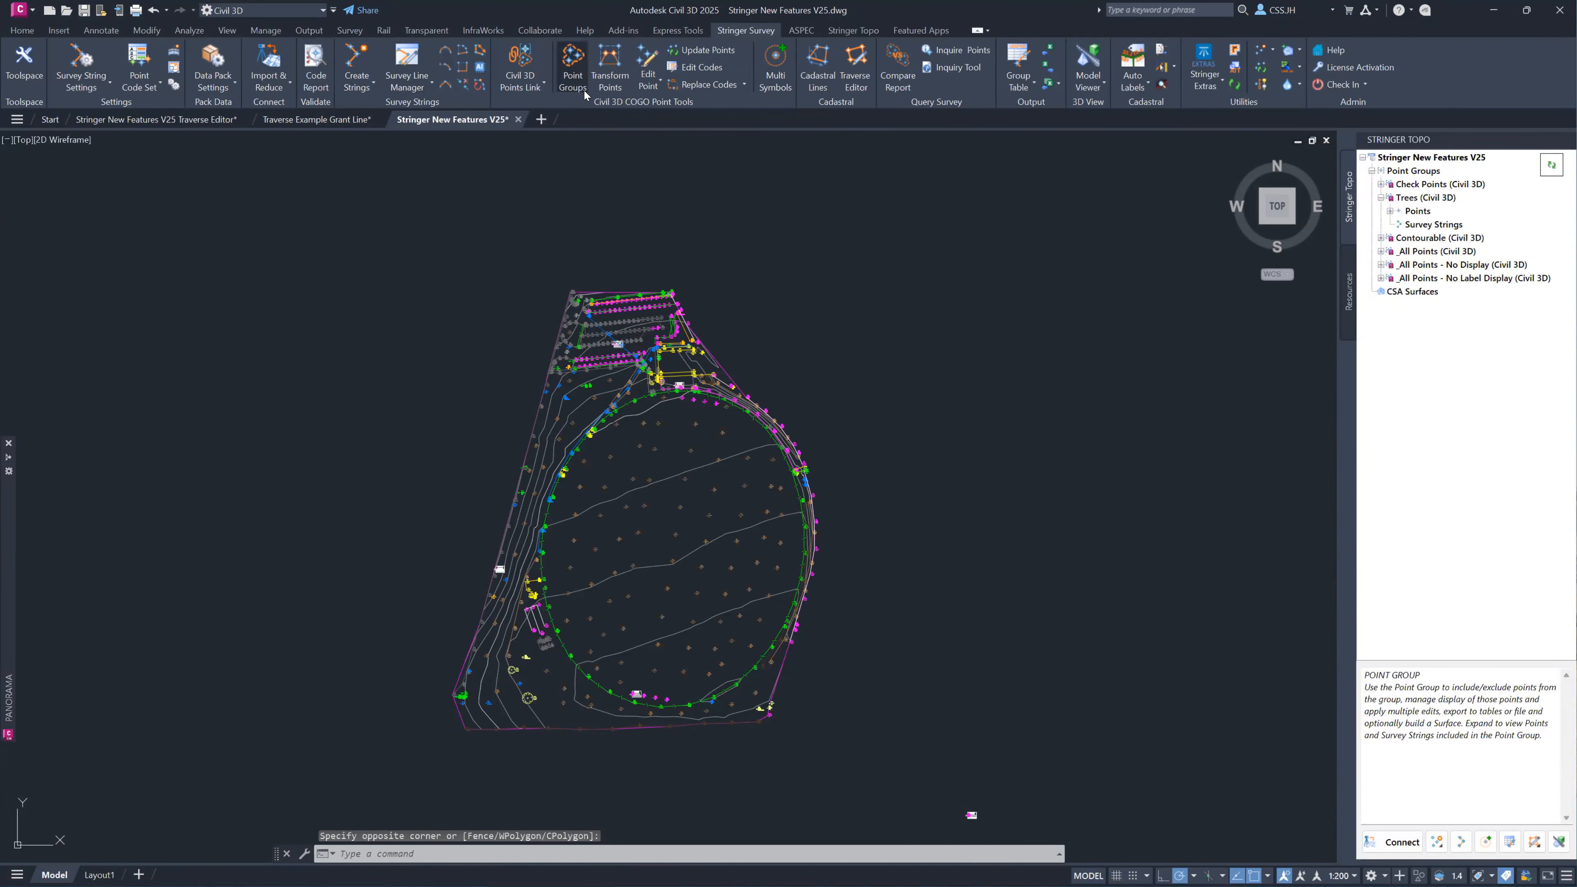
Open the Point Groups manager and list the points of the _All Points (Civil 3D) group.
click(572, 69)
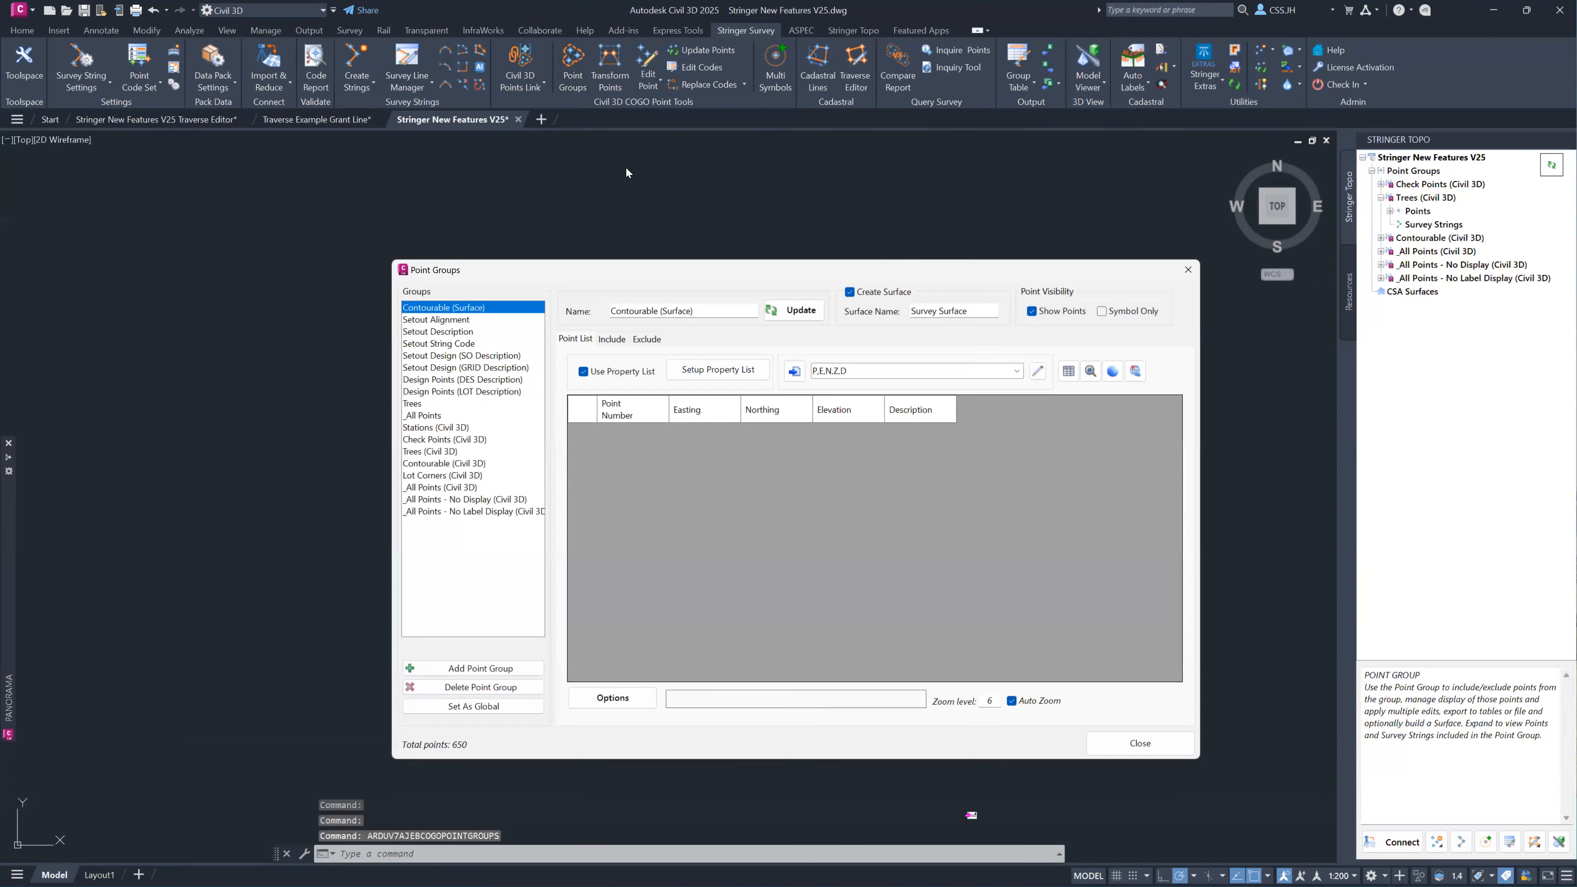
click(445, 464)
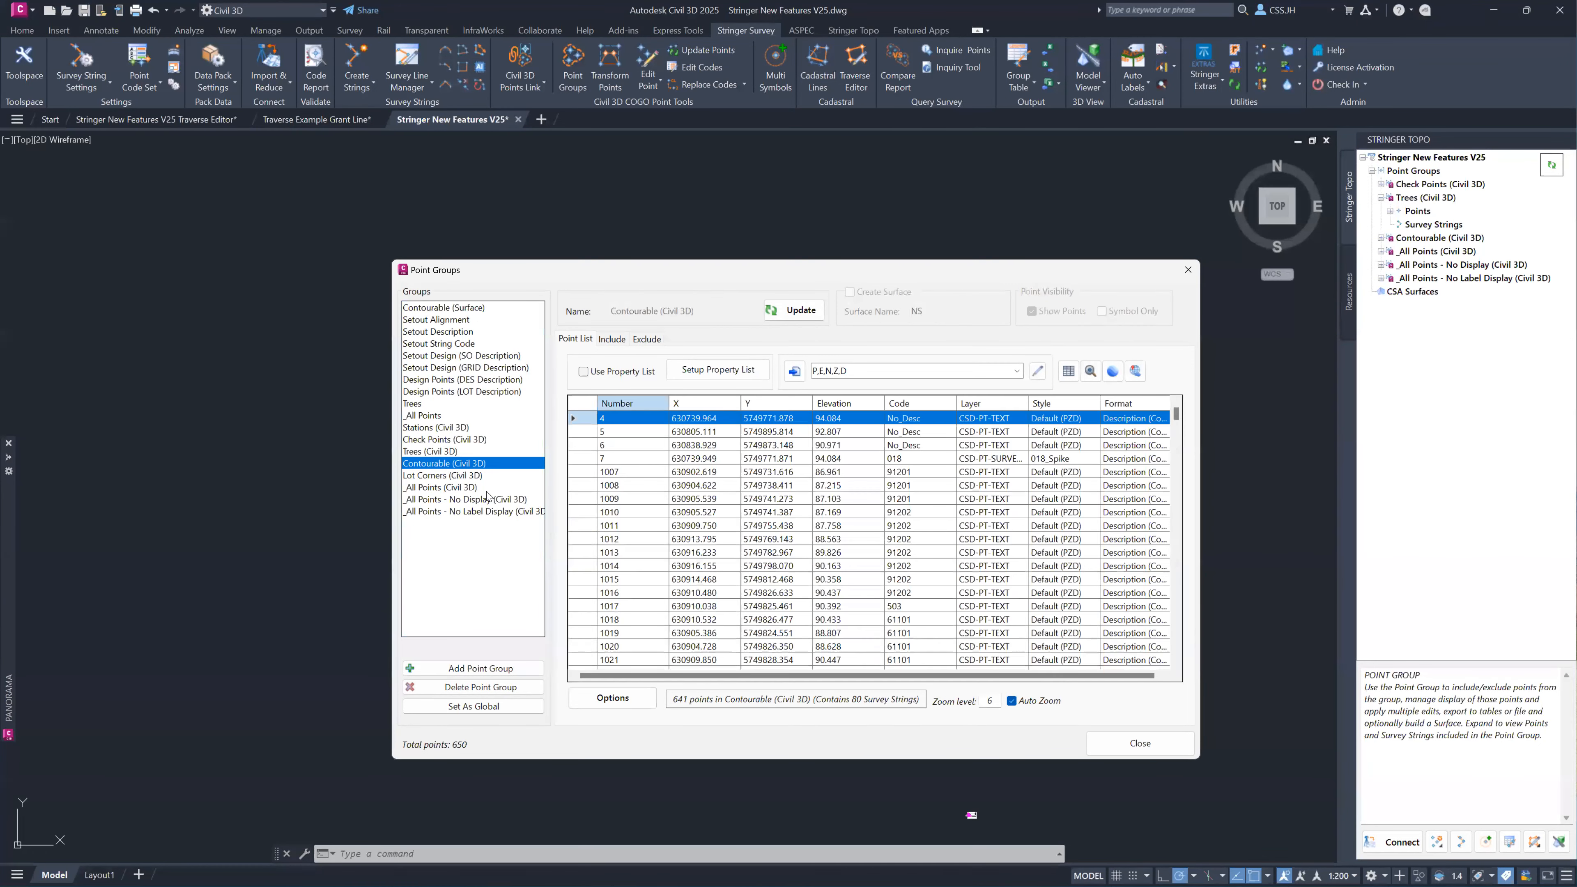
click(475, 488)
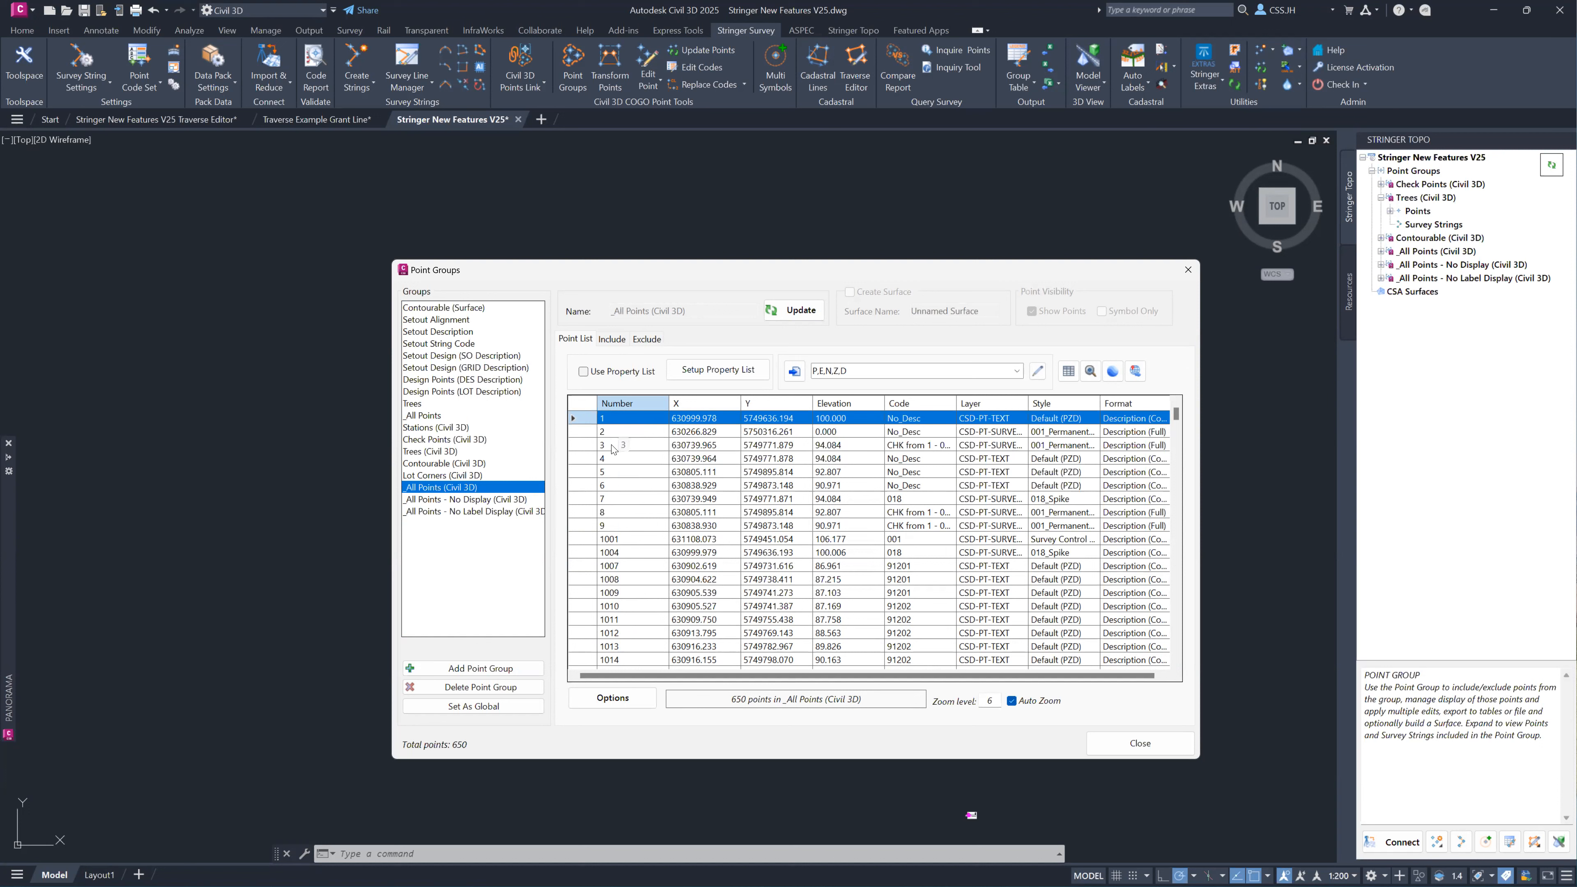
Select points 1, 4, 8, 1001, 1007 and 1011 together in the _All Points (Civil 3D) point list.
ctrl+click(618, 512)
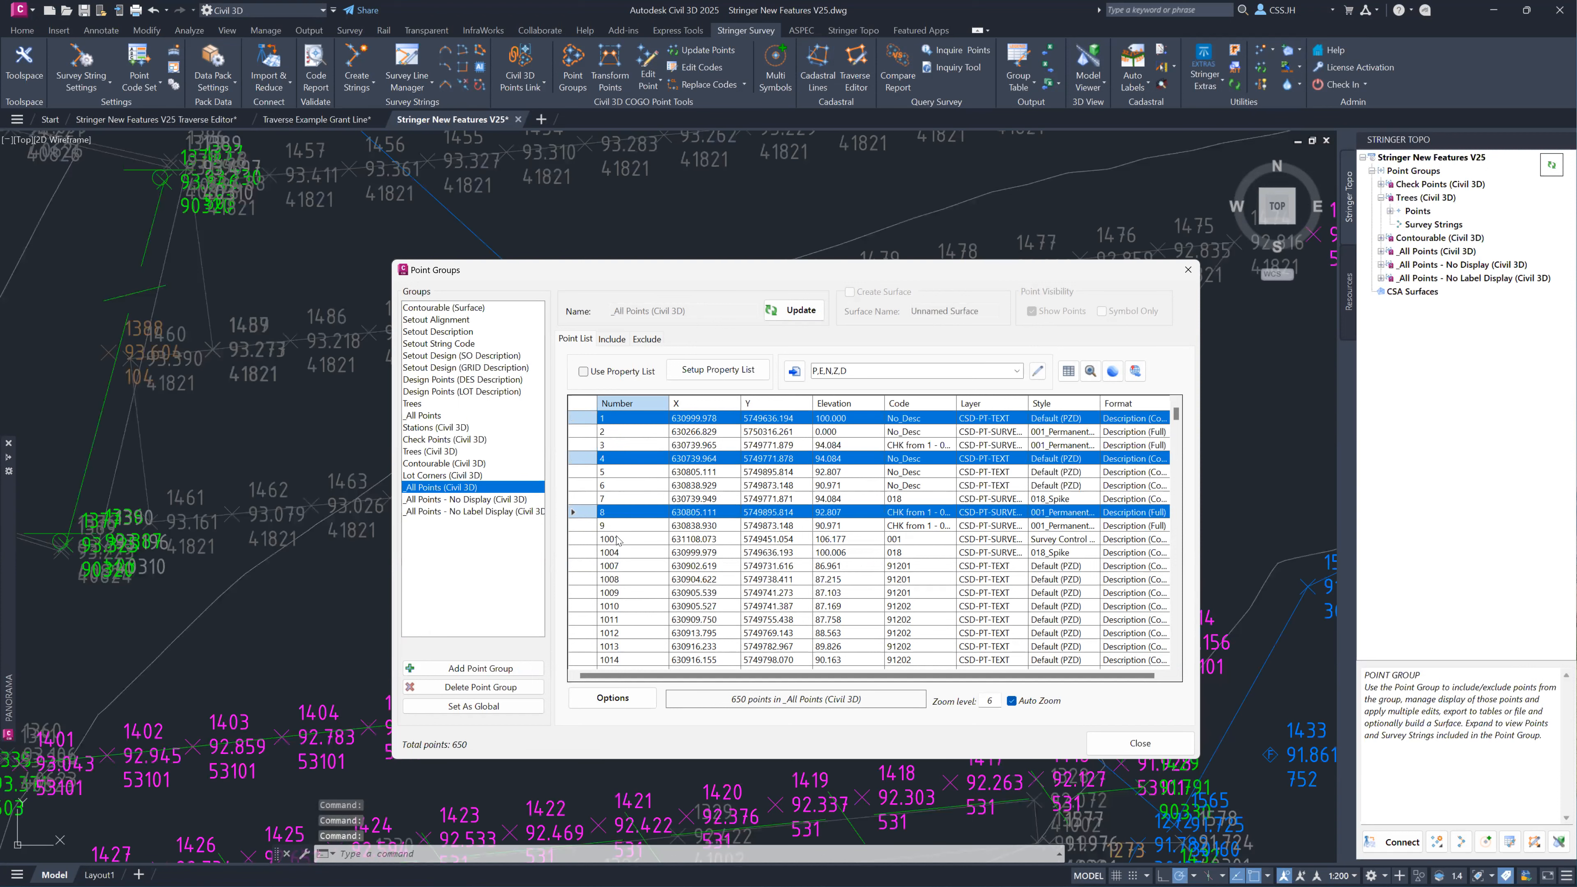
ctrl+click(617, 539)
ctrl+click(618, 565)
ctrl+click(614, 619)
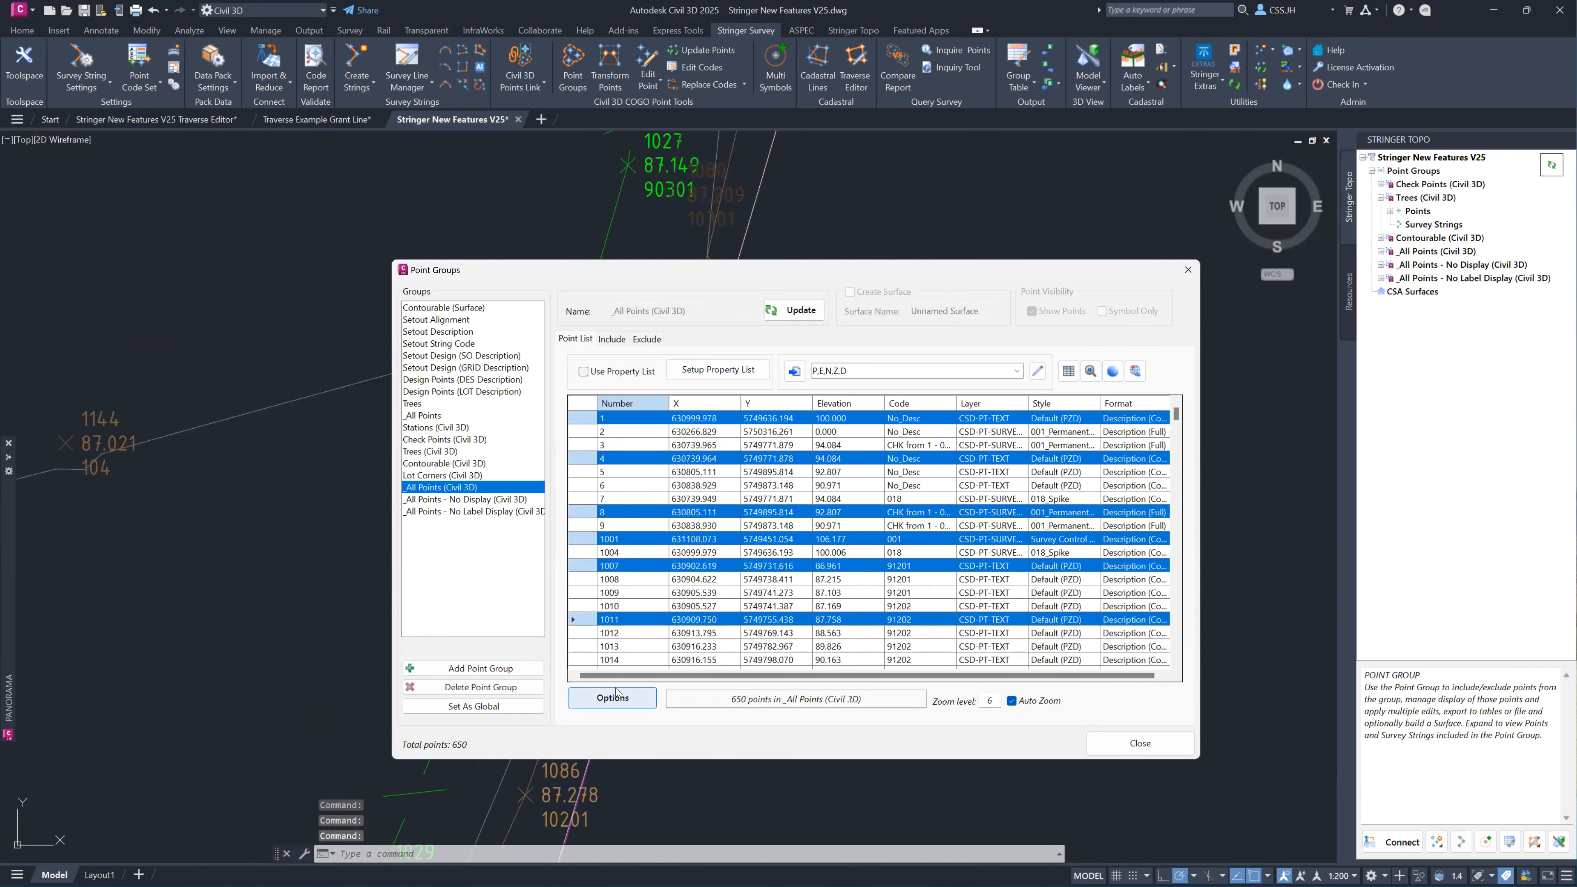
Select every point in the _All Points (Civil 3D) list, and reduce the selection to point 1 only.
click(615, 421)
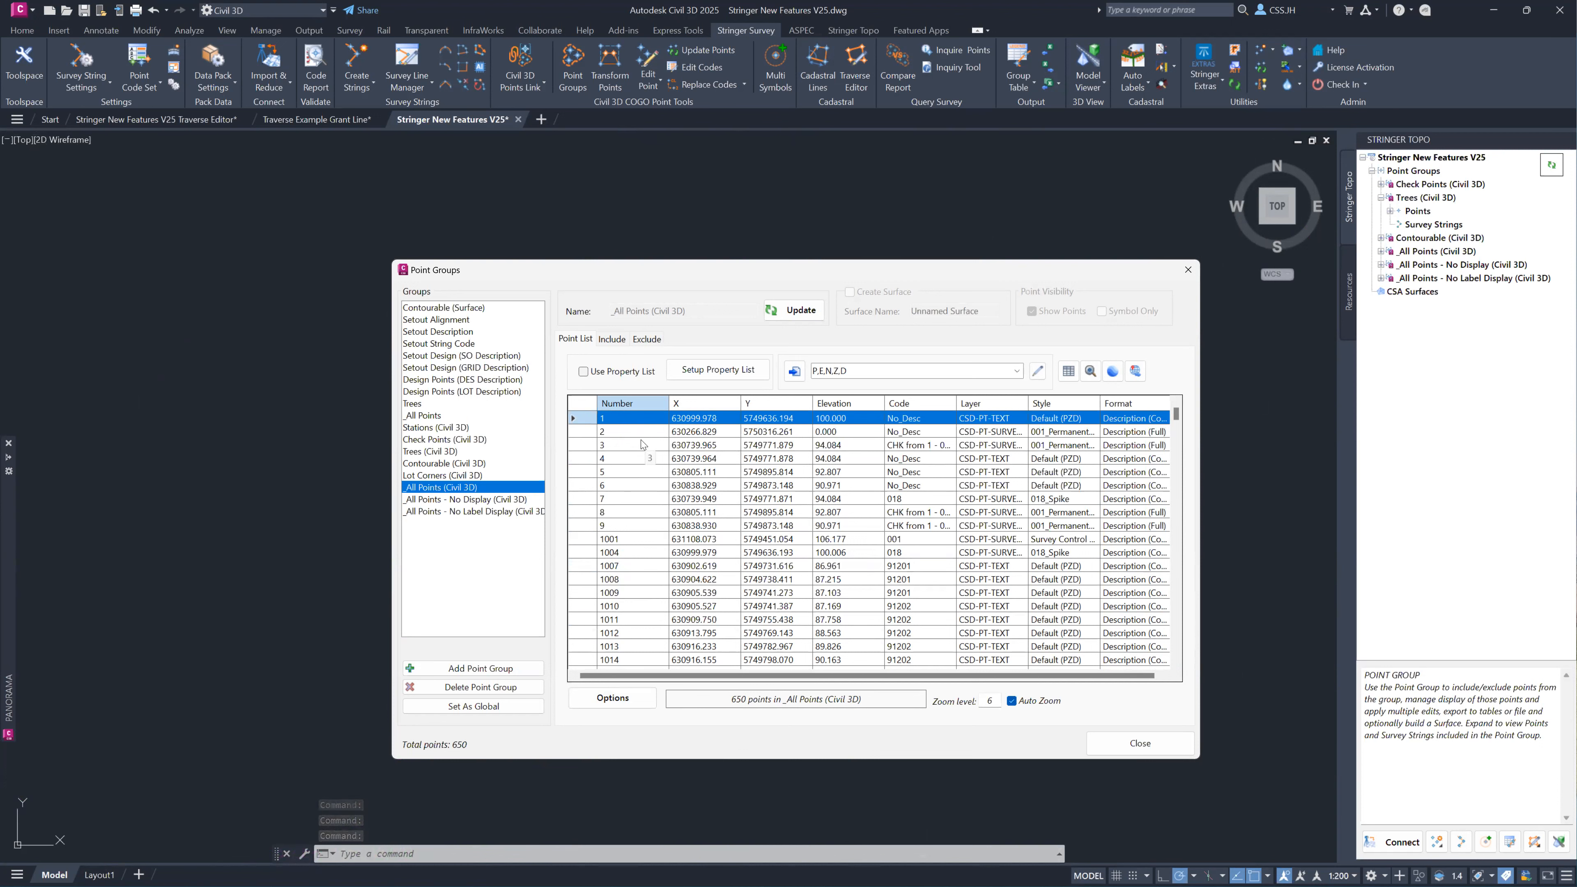
key(ctrl+a)
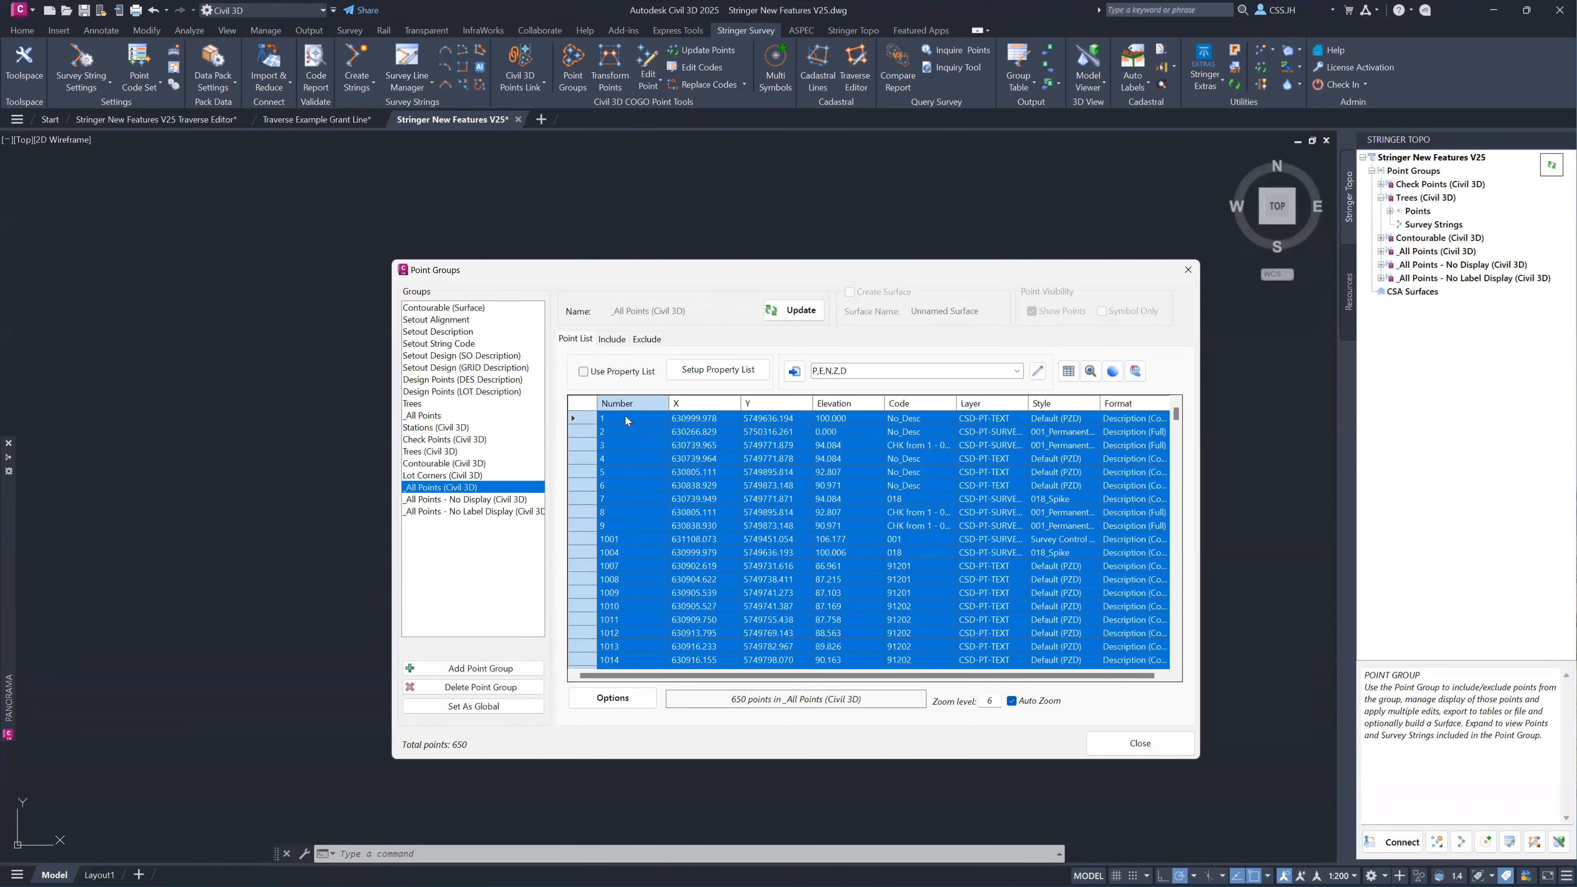
click(624, 419)
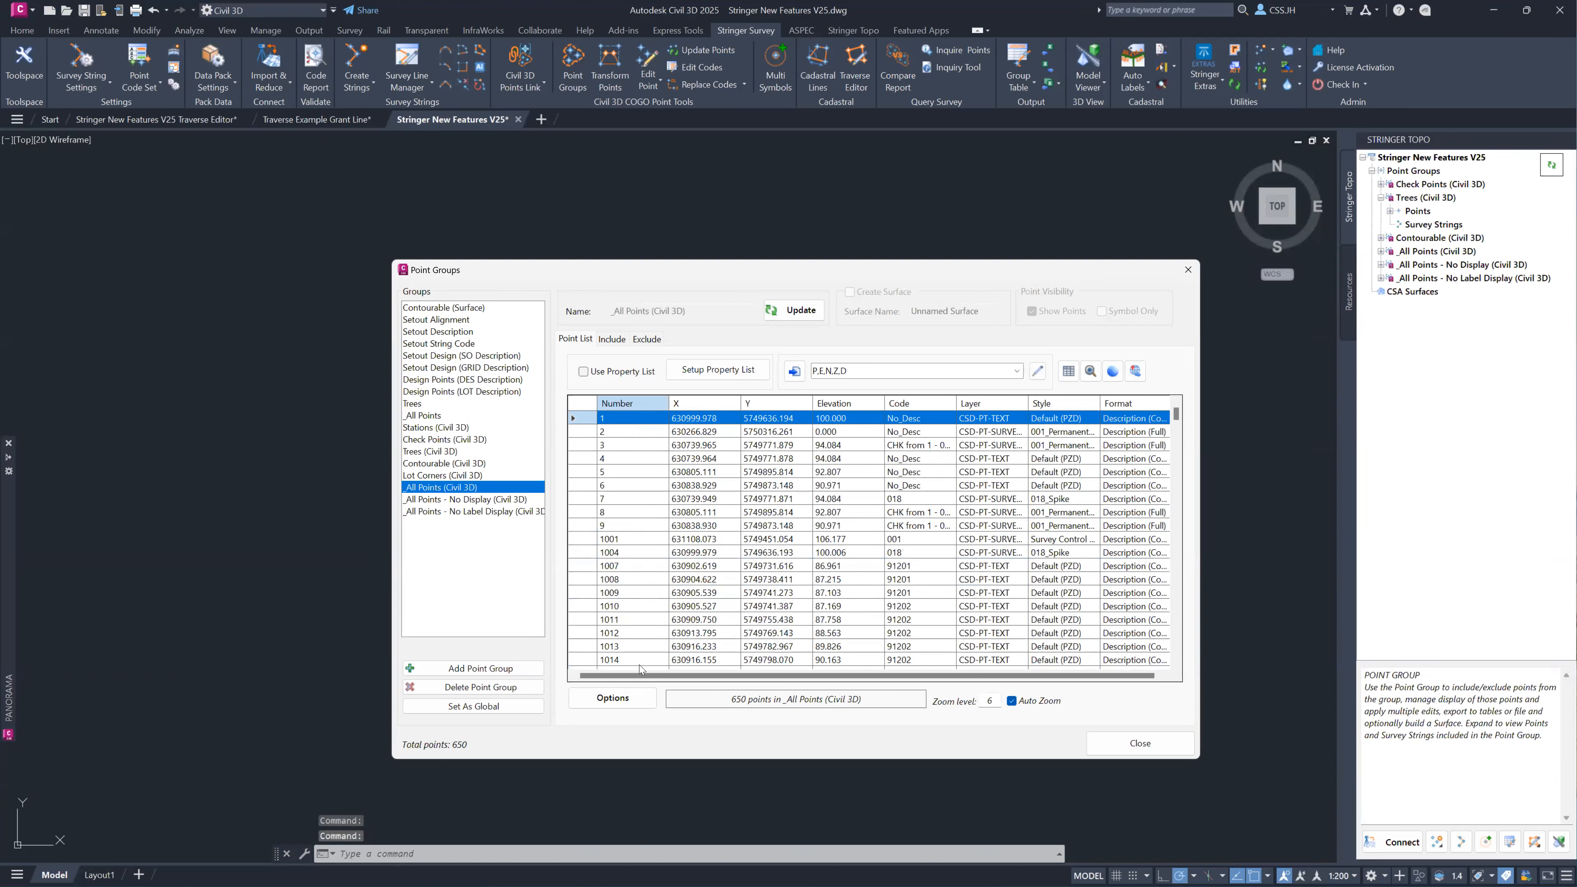
key(ctrl)
key(ctrl)
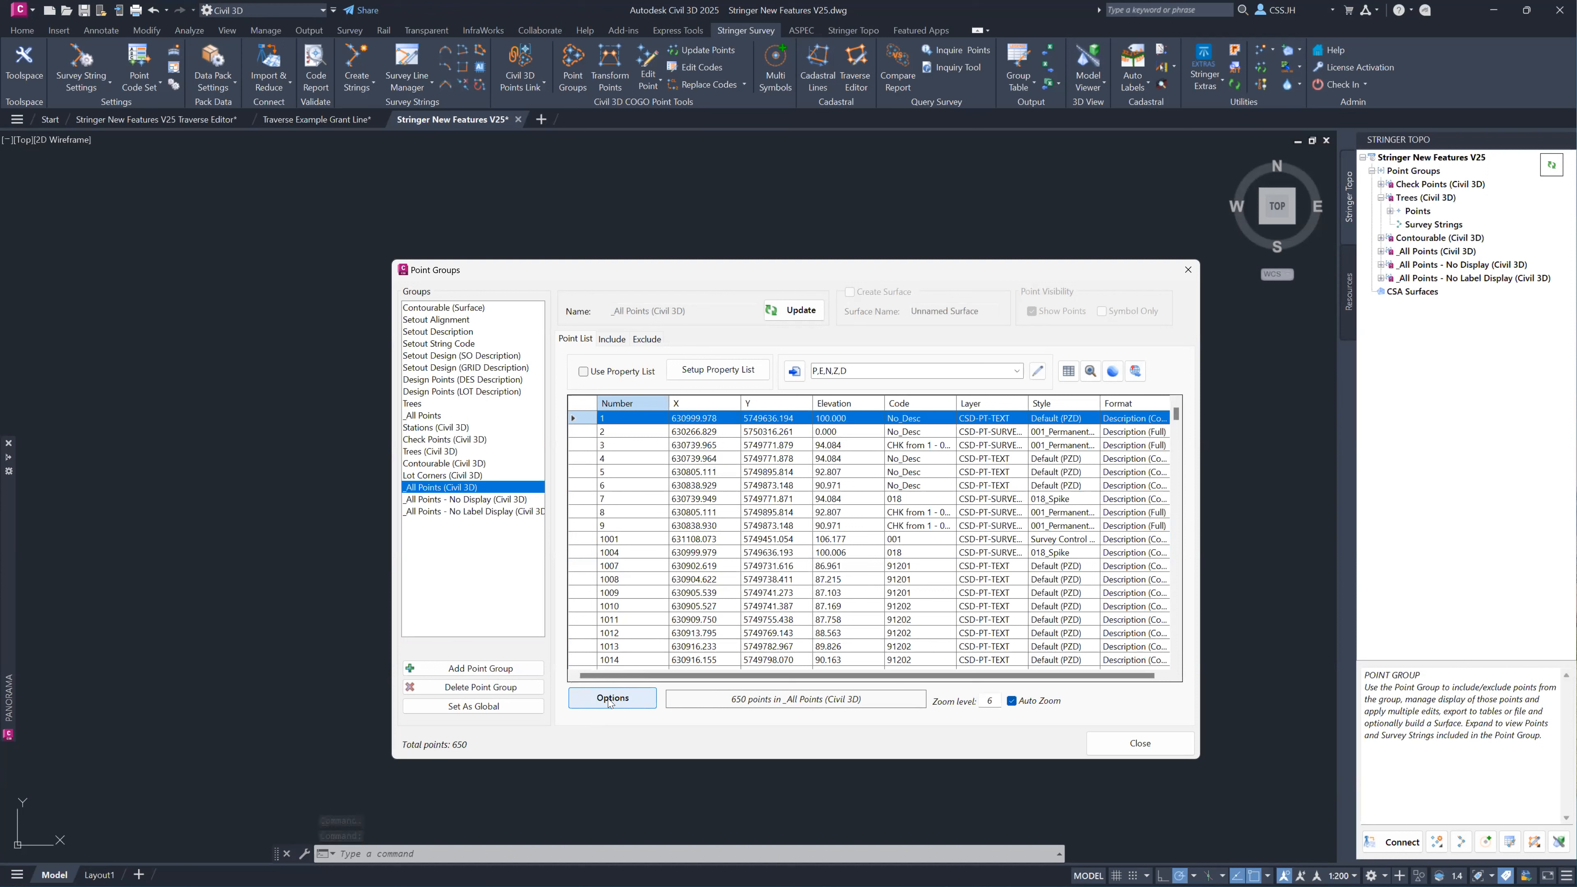
Move the group's COGO points with a 2D transformation from the site boundary's southwest corner, about 176 units east and 4 units north.
click(610, 698)
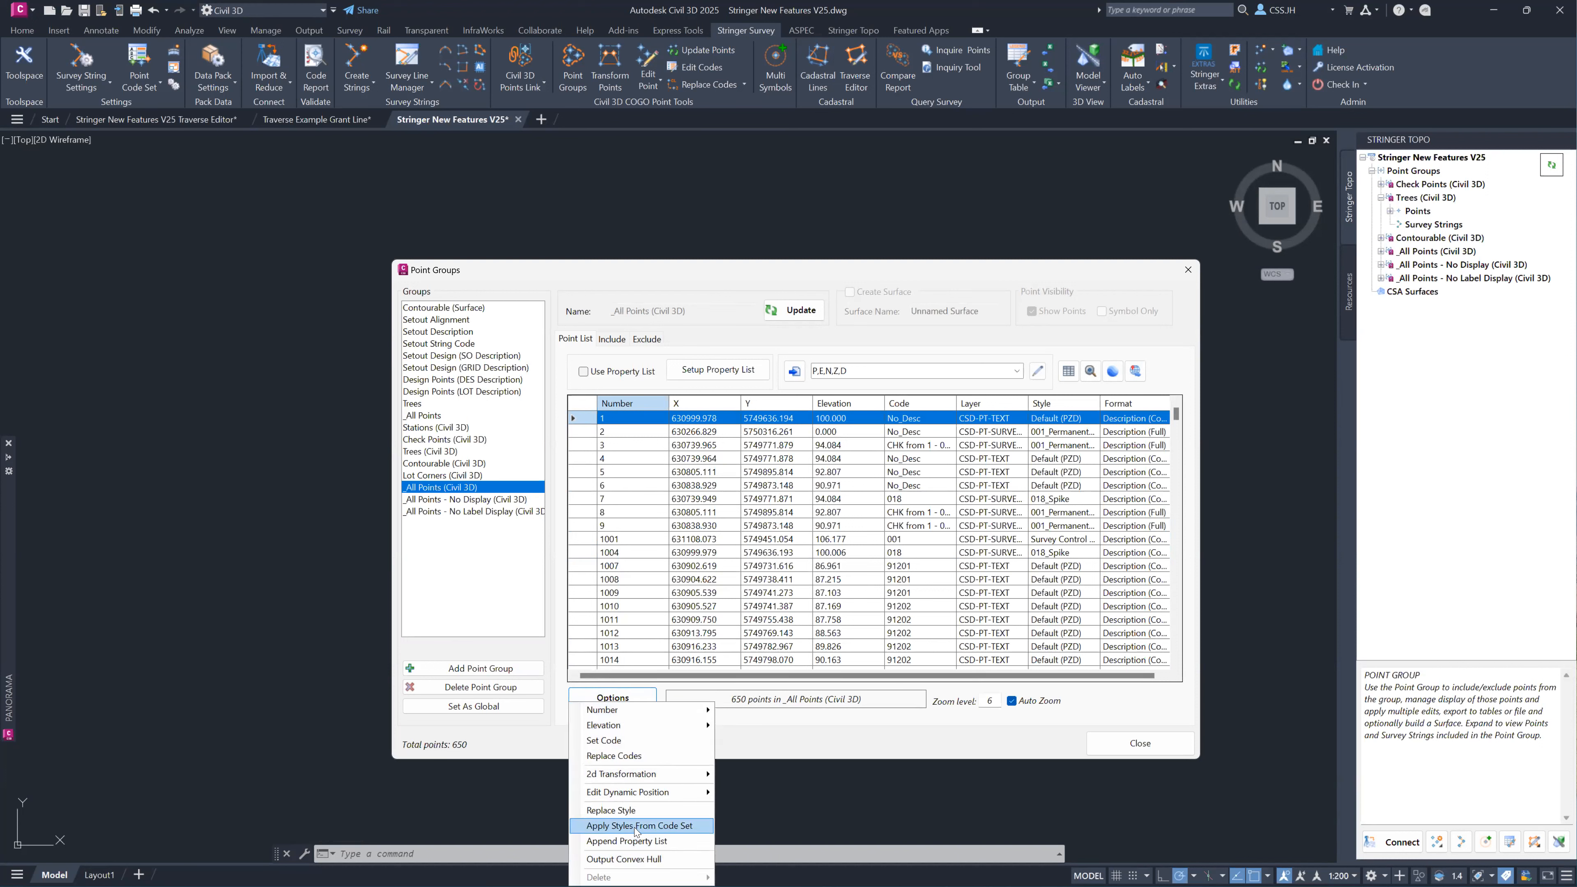
mouse_move(637, 777)
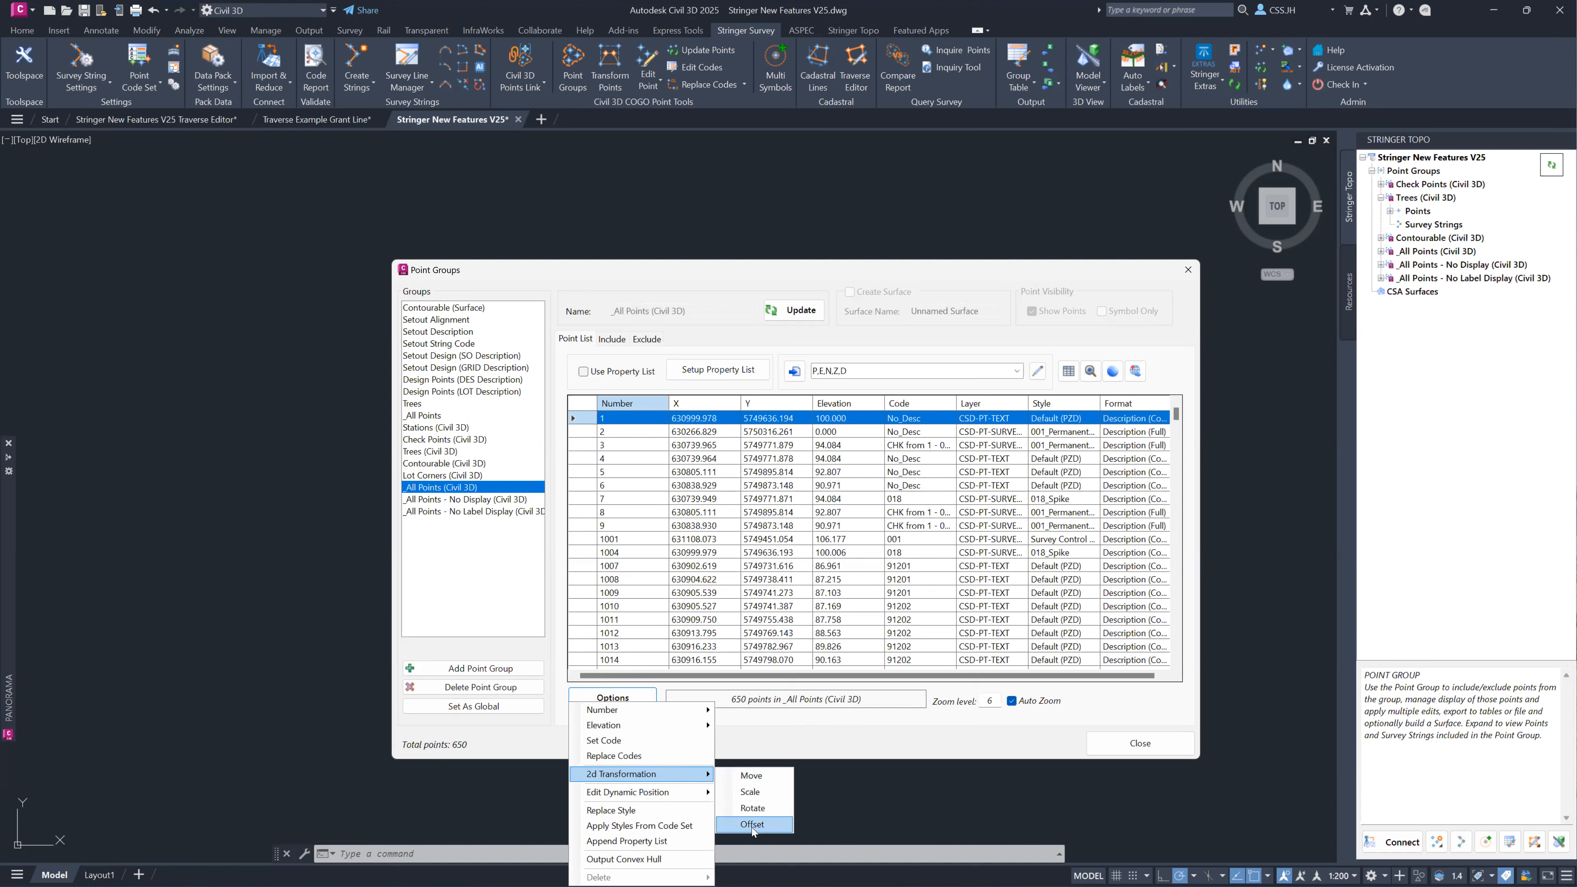
click(754, 778)
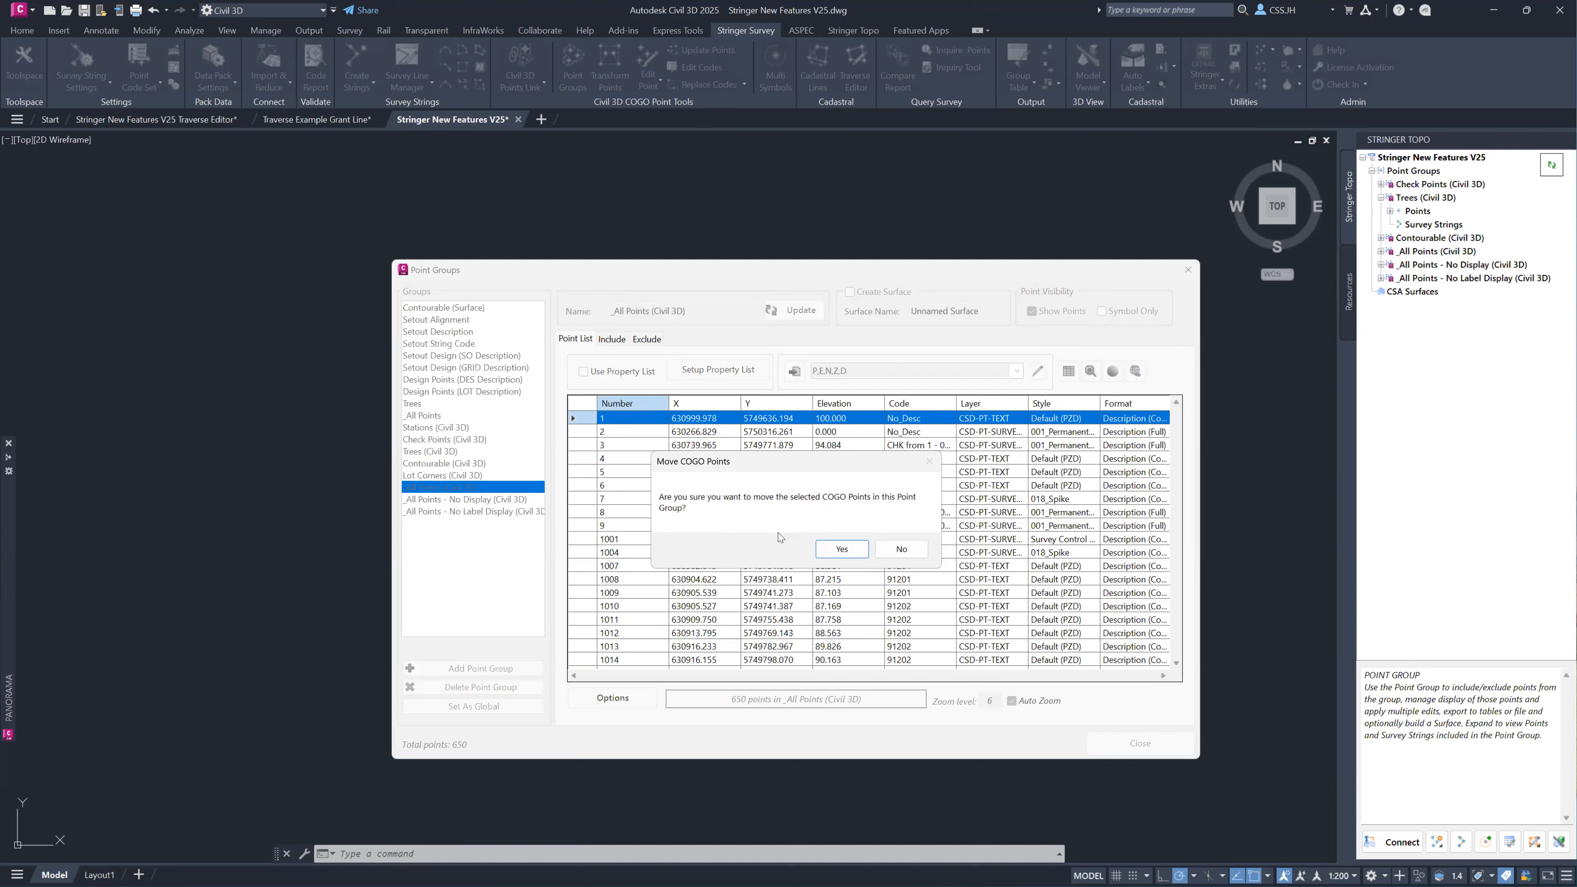
click(844, 549)
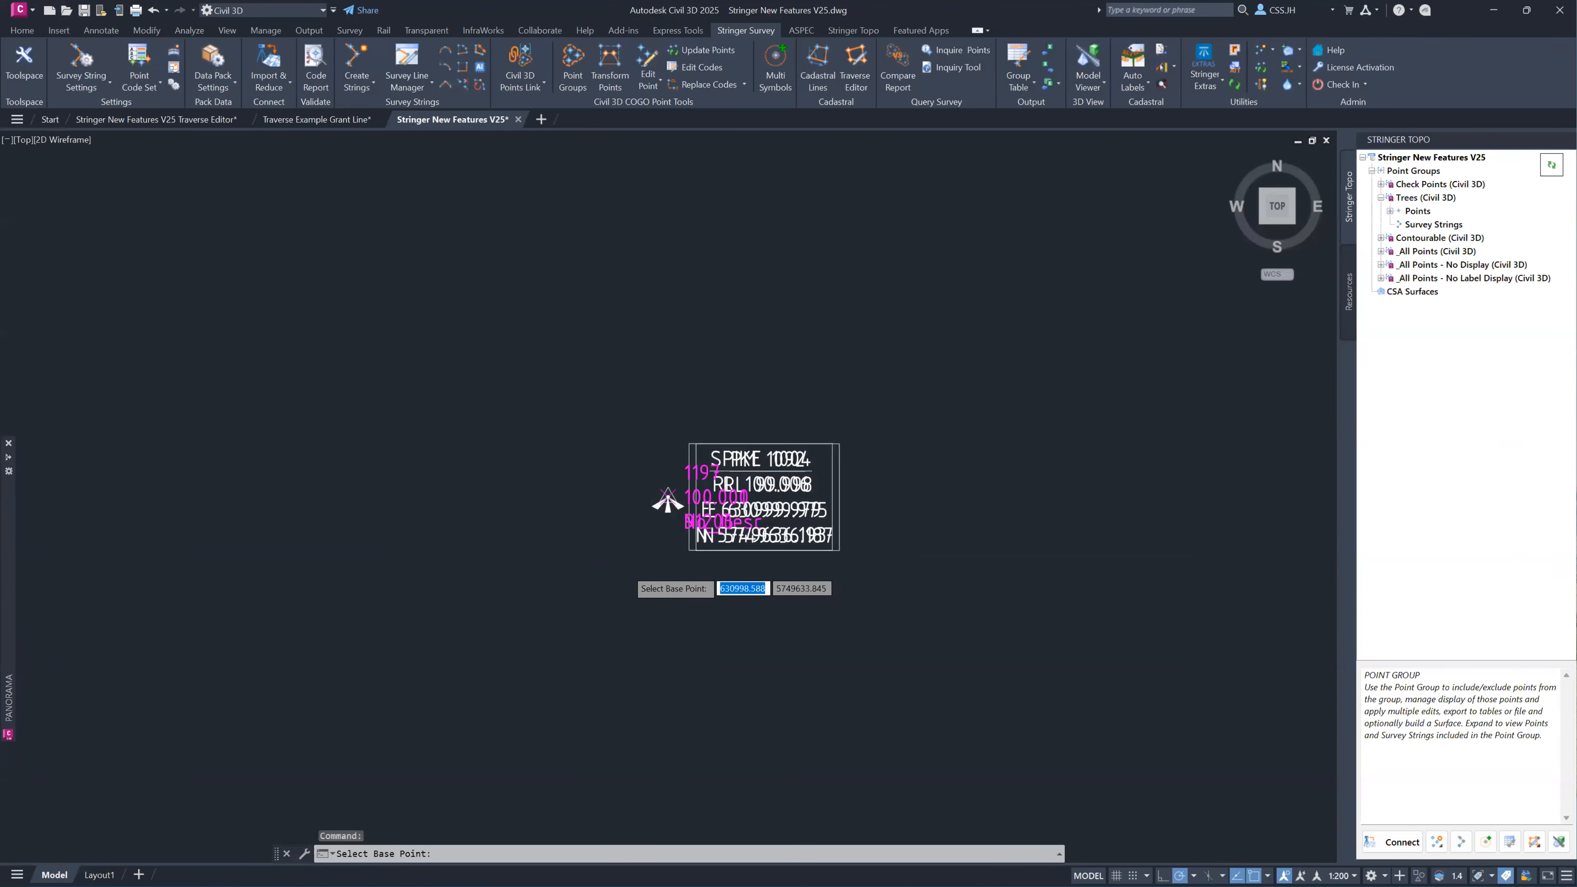
scroll(630, 572, down, 10)
scroll(574, 557, up, 8)
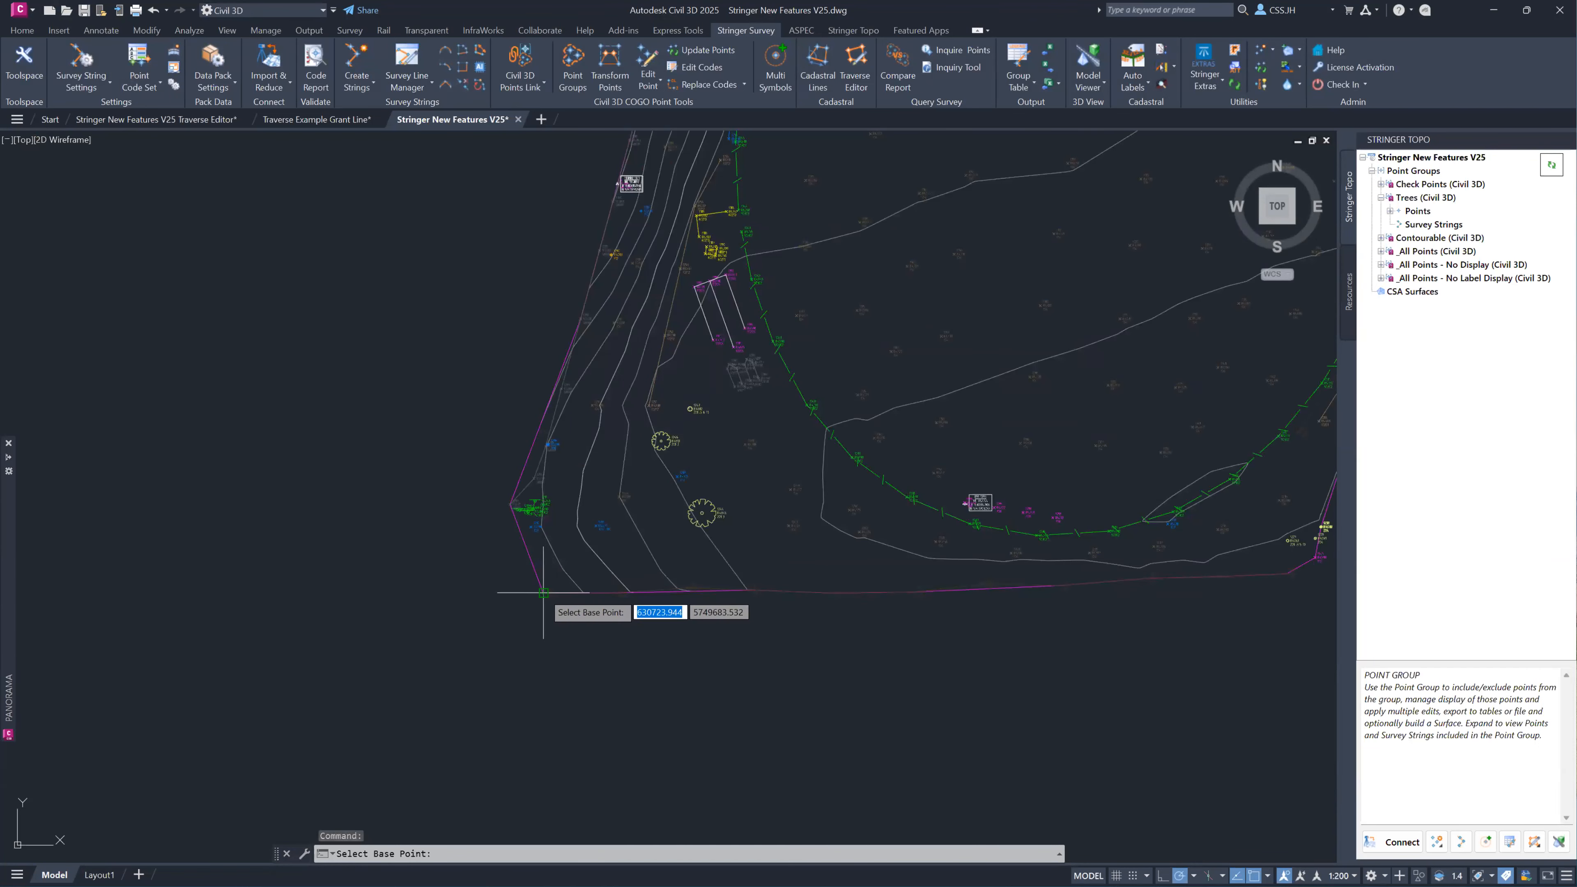
click(543, 592)
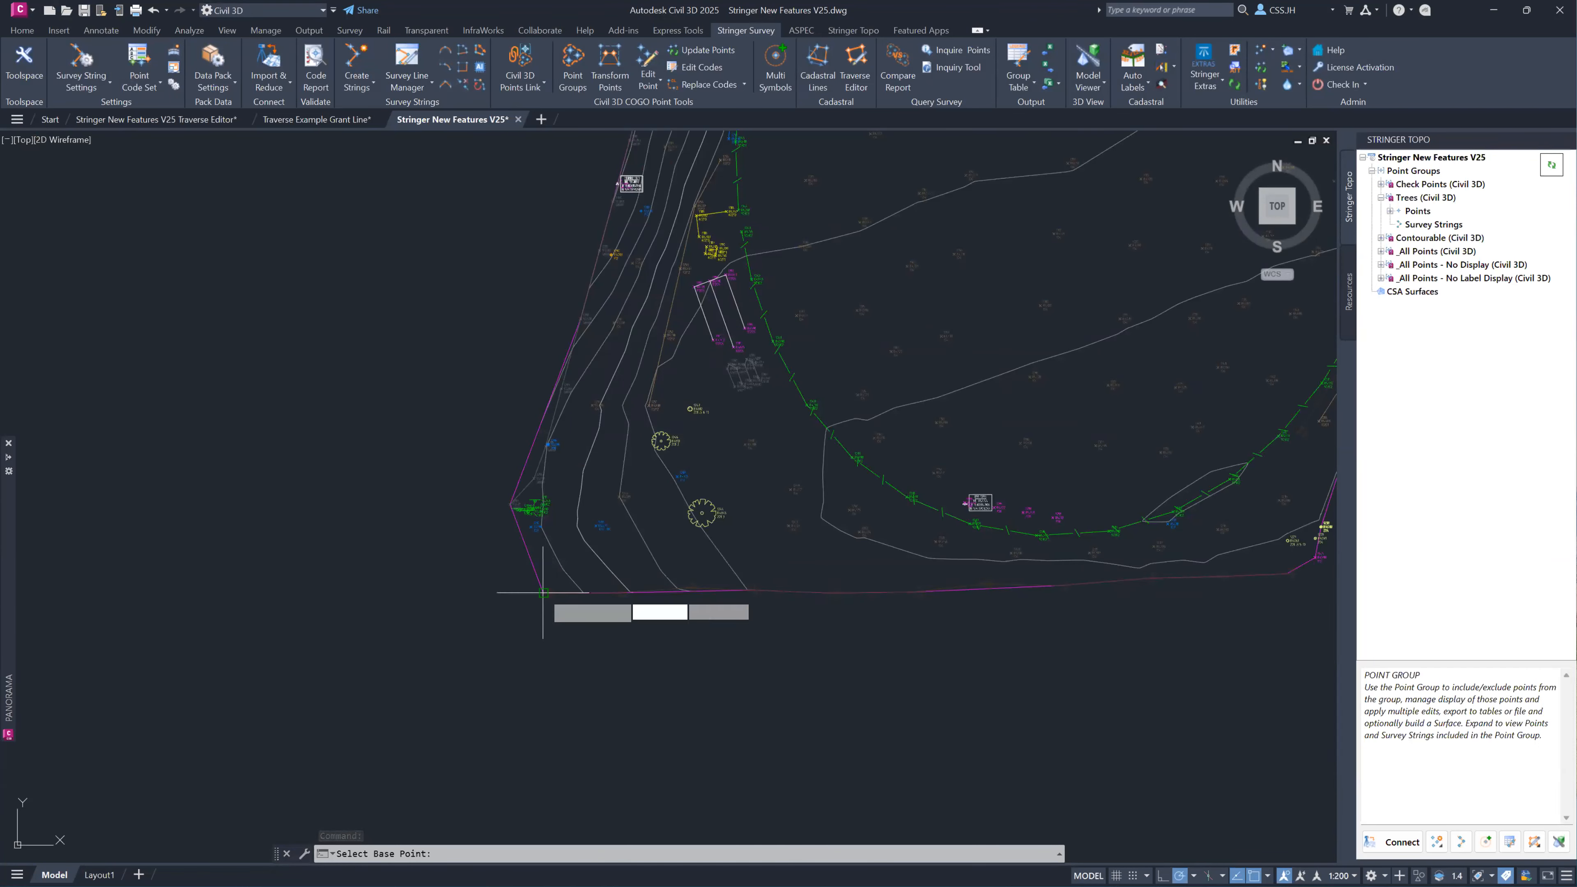
scroll(693, 646, down, 2)
middle_drag(1033, 621, 759, 626)
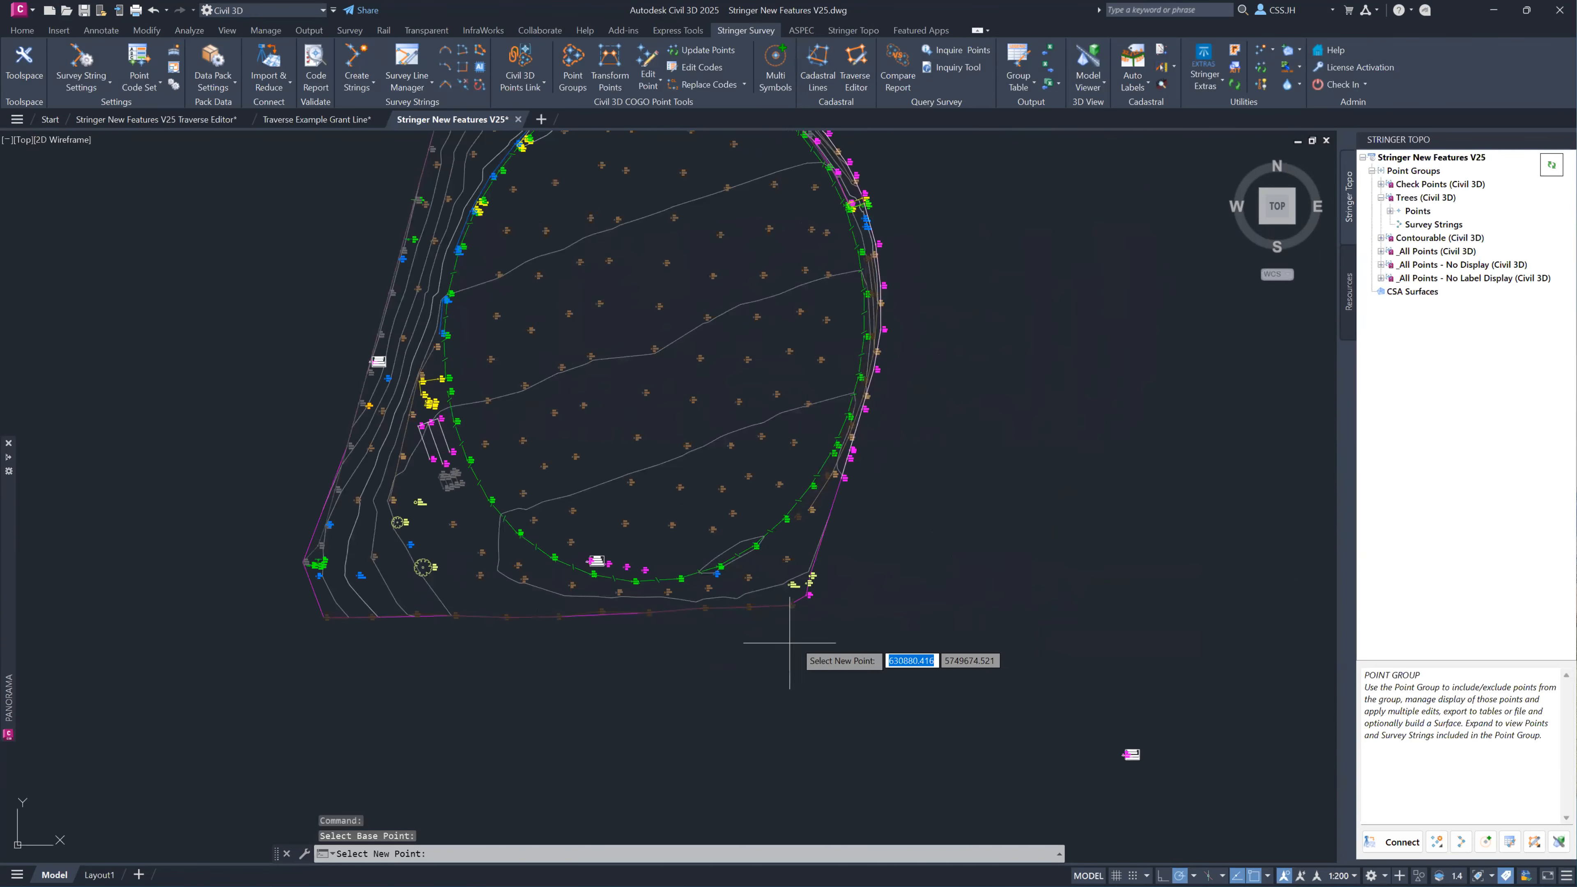
click(828, 612)
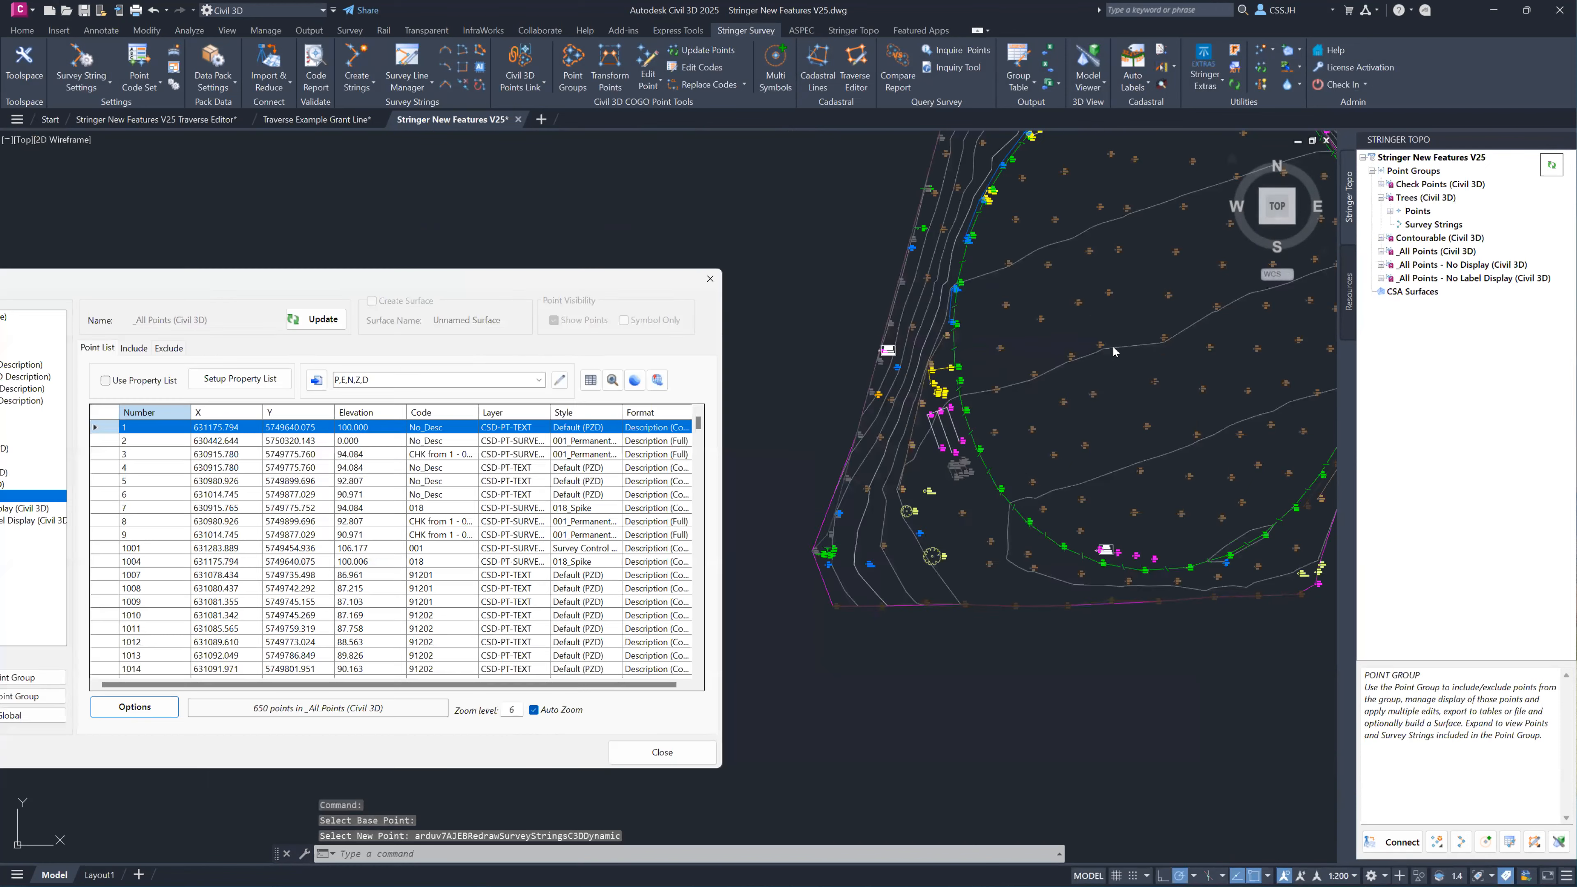
scroll(1117, 352, down, 3)
middle_drag(1158, 356, 948, 487)
scroll(949, 487, up, 2)
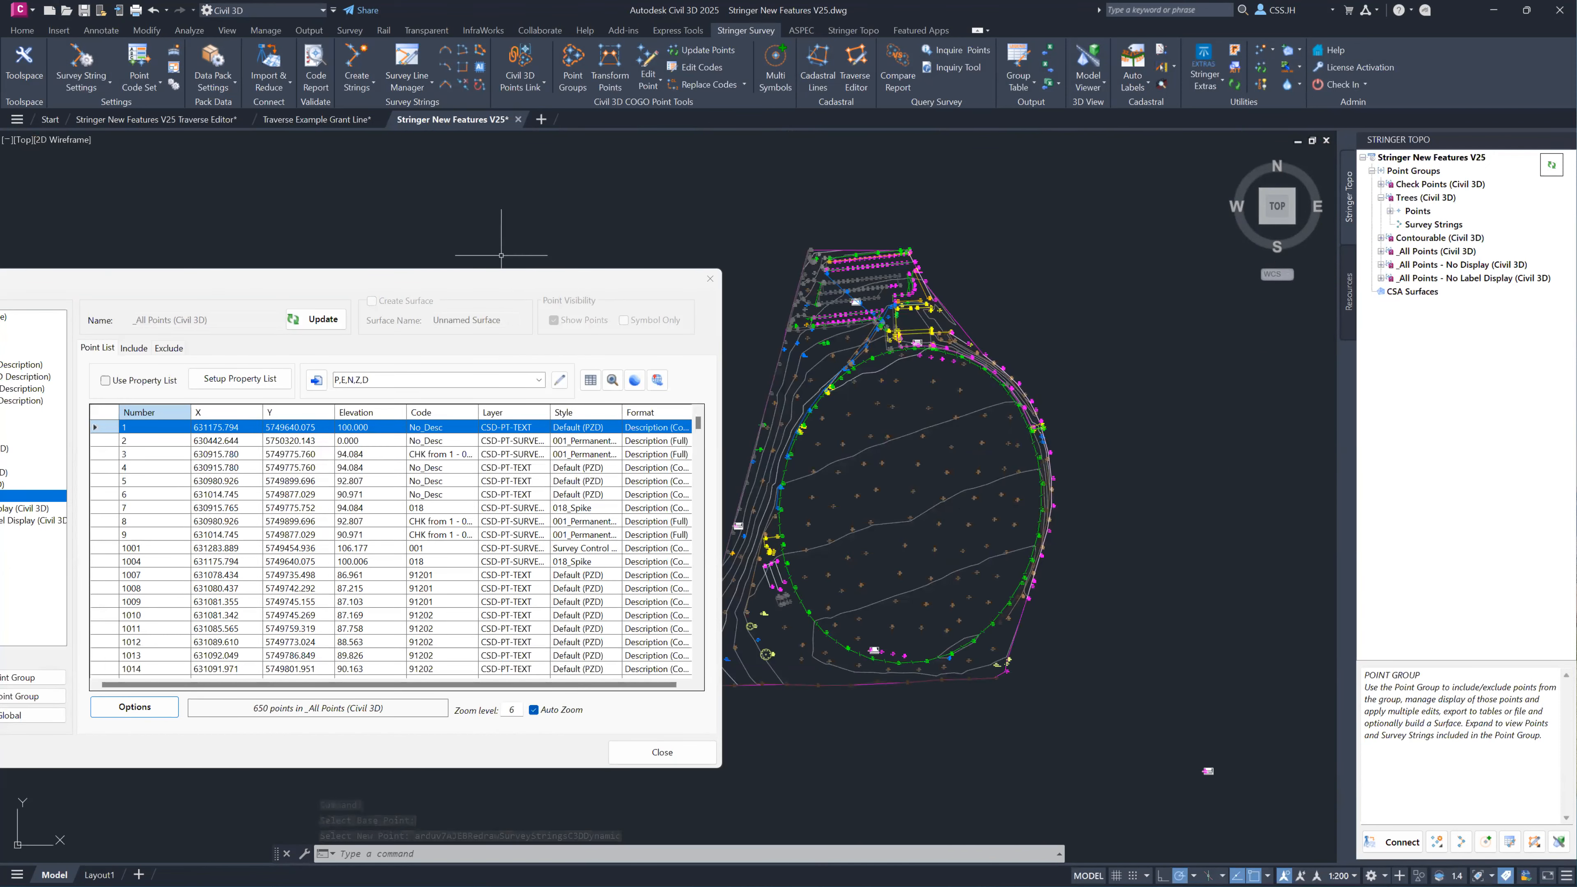
Try to scale the group's COGO points by a factor of 2 about the boundary corner at point 1216.
drag(521, 277, 723, 242)
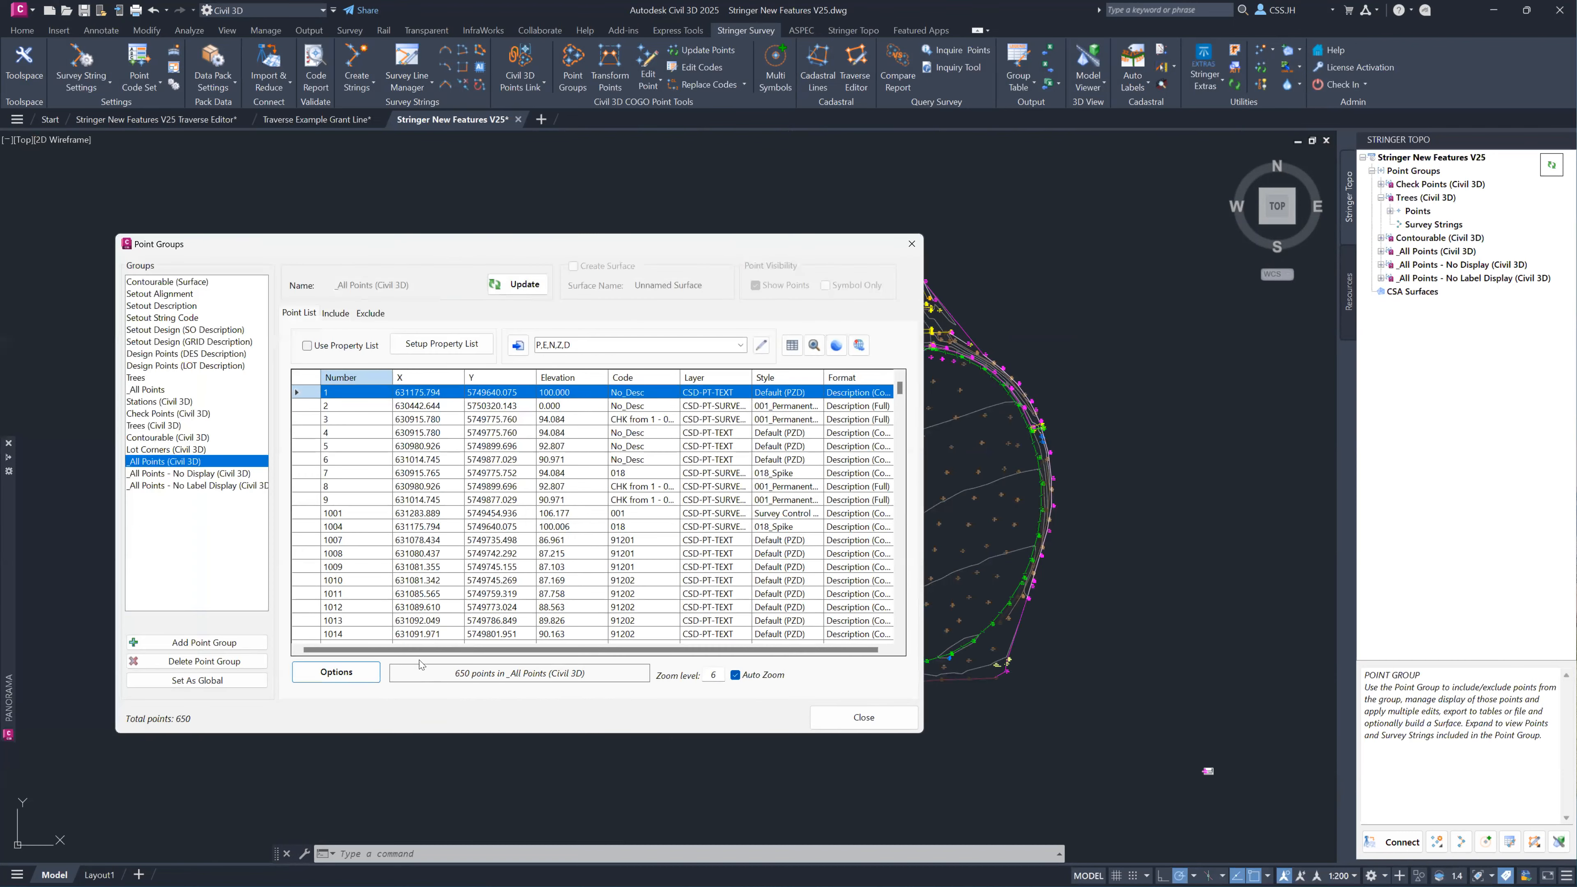
click(363, 677)
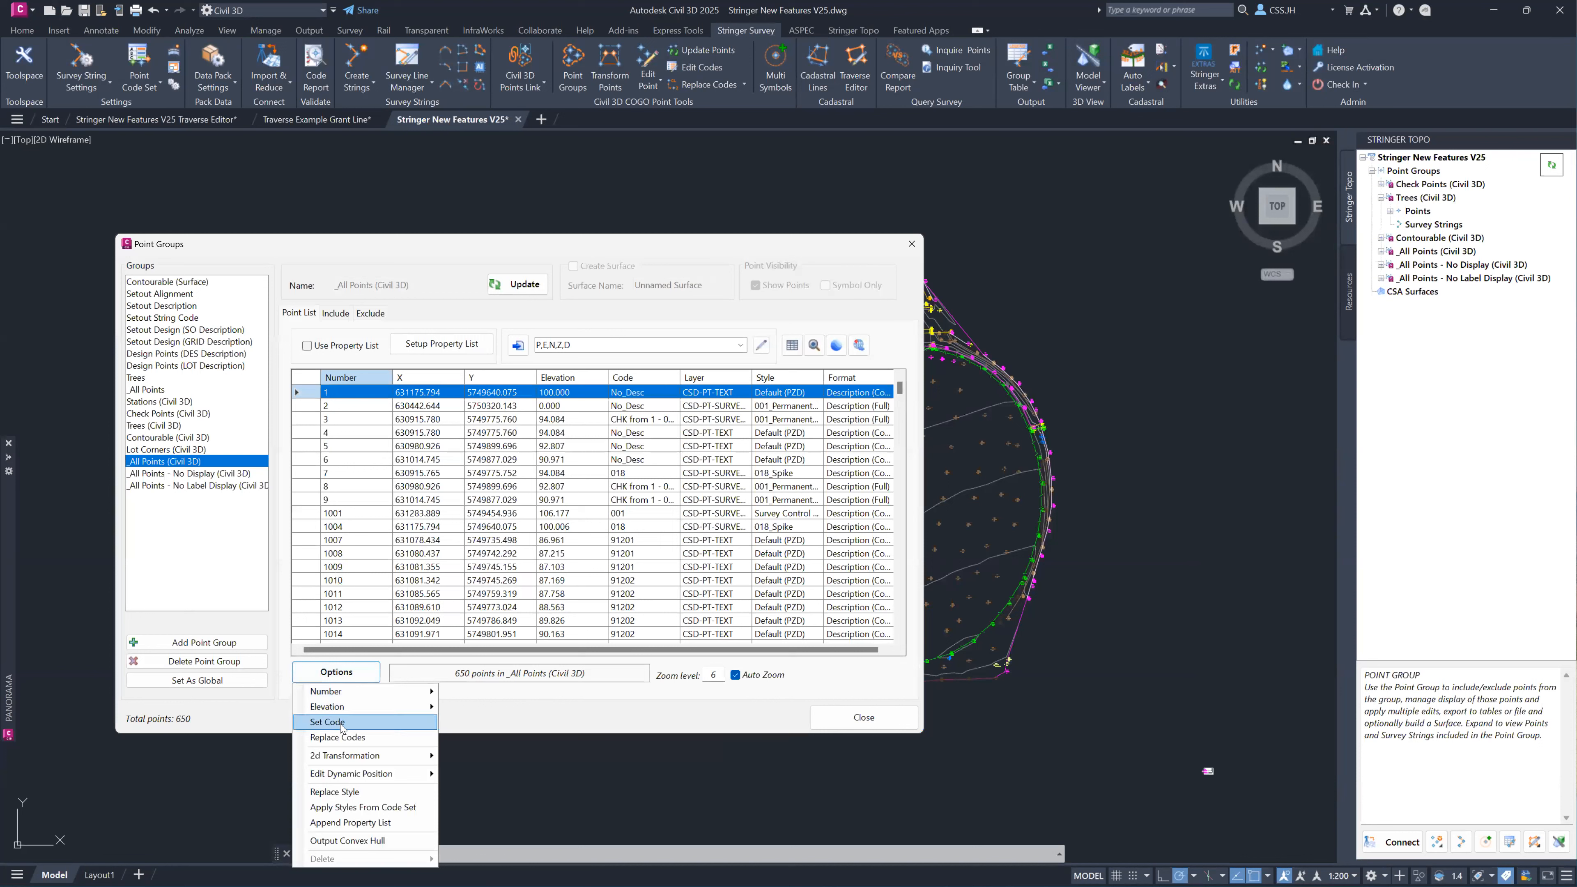
mouse_move(348, 759)
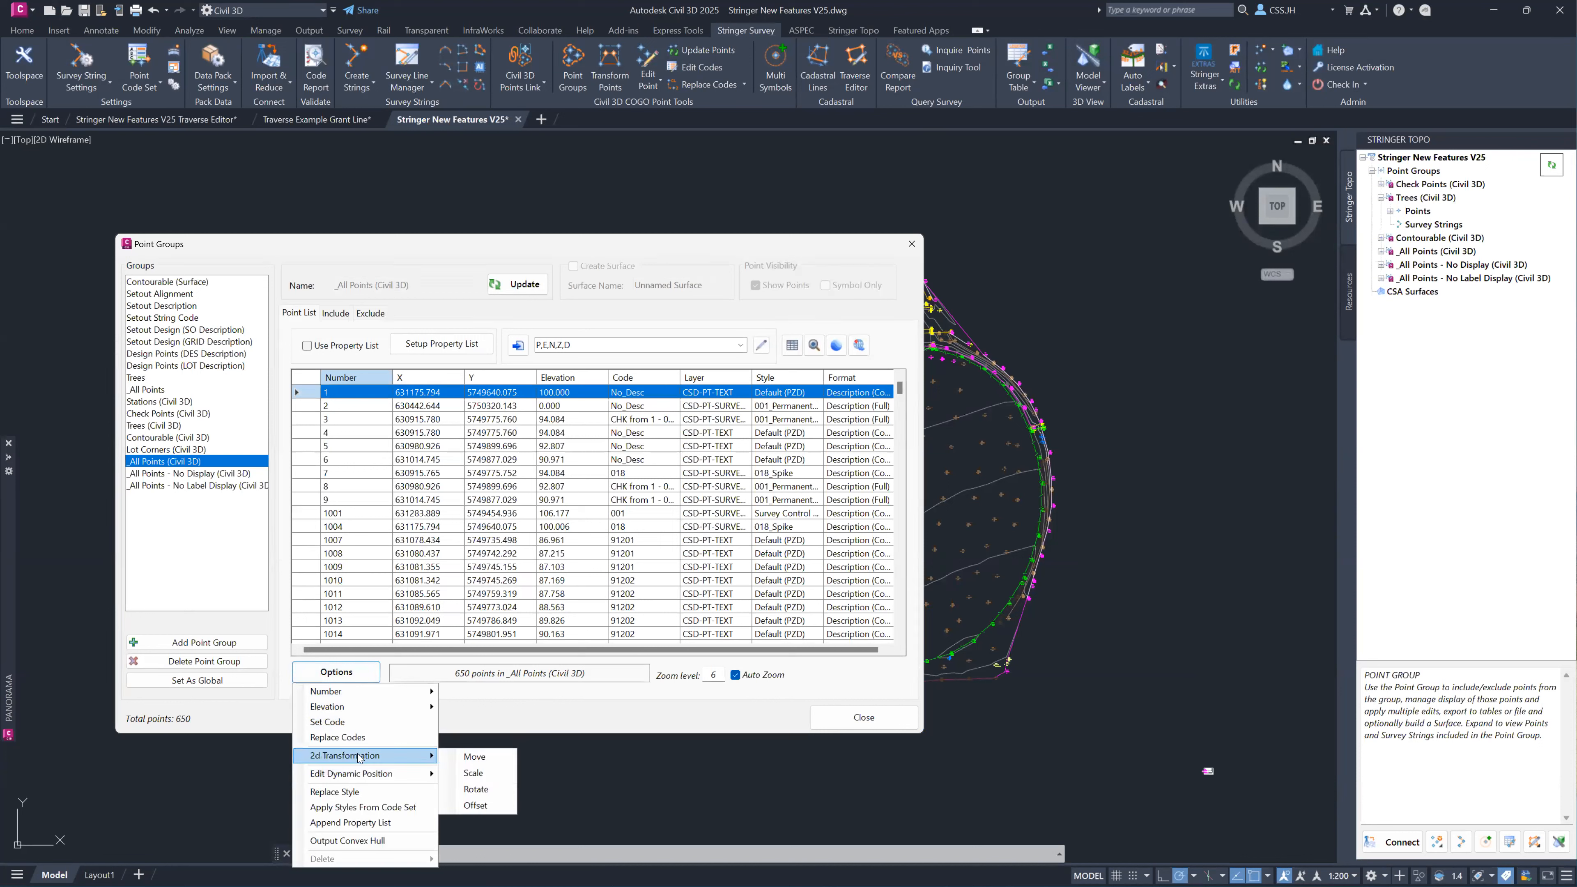
click(503, 777)
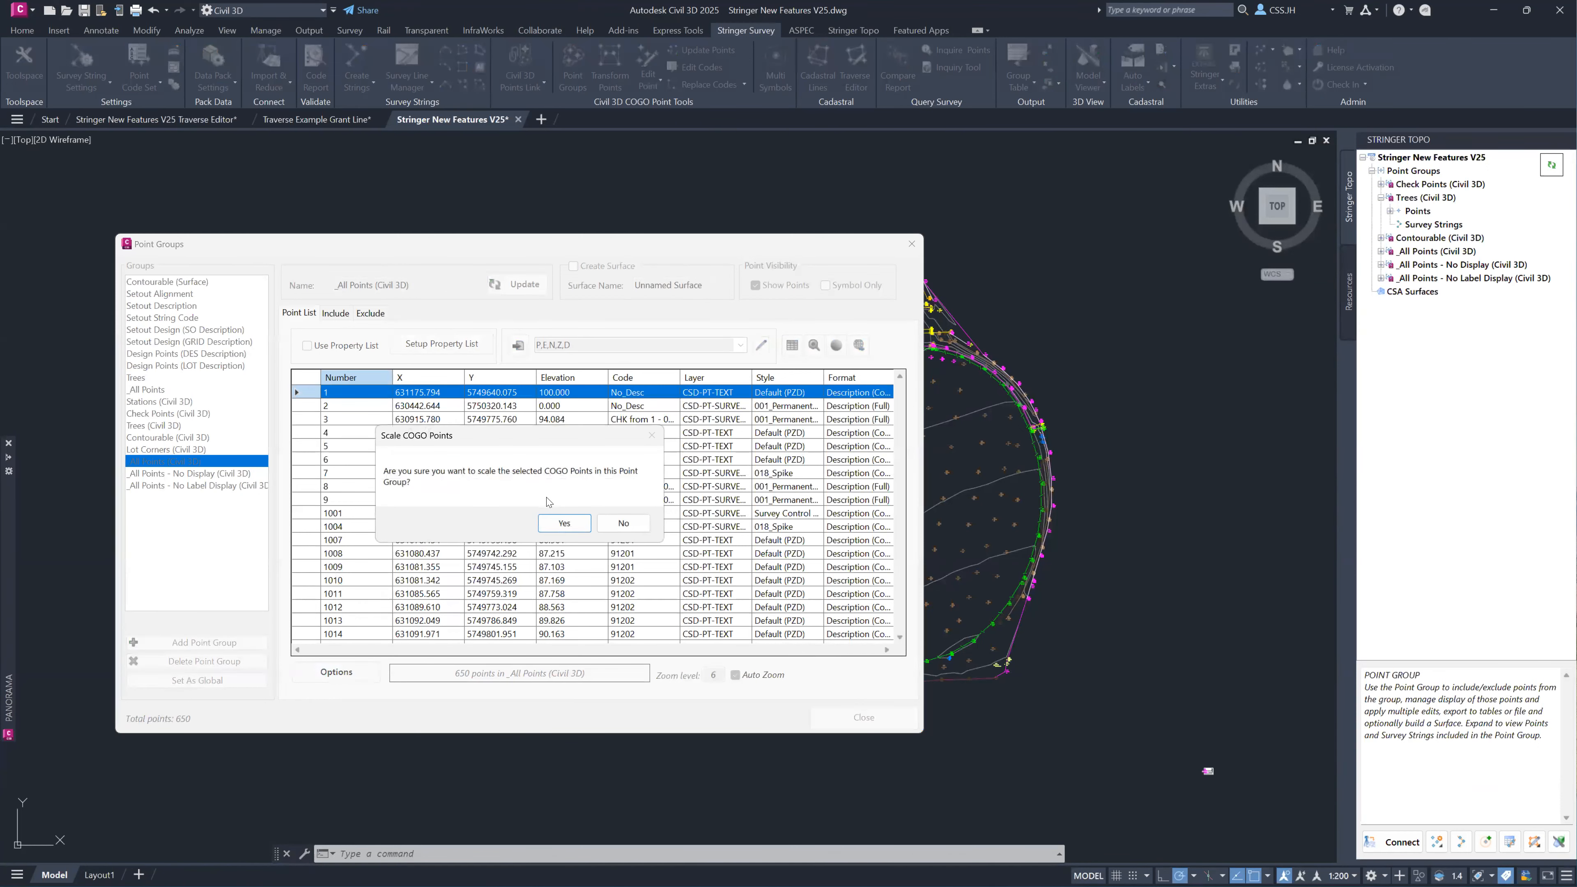
click(563, 527)
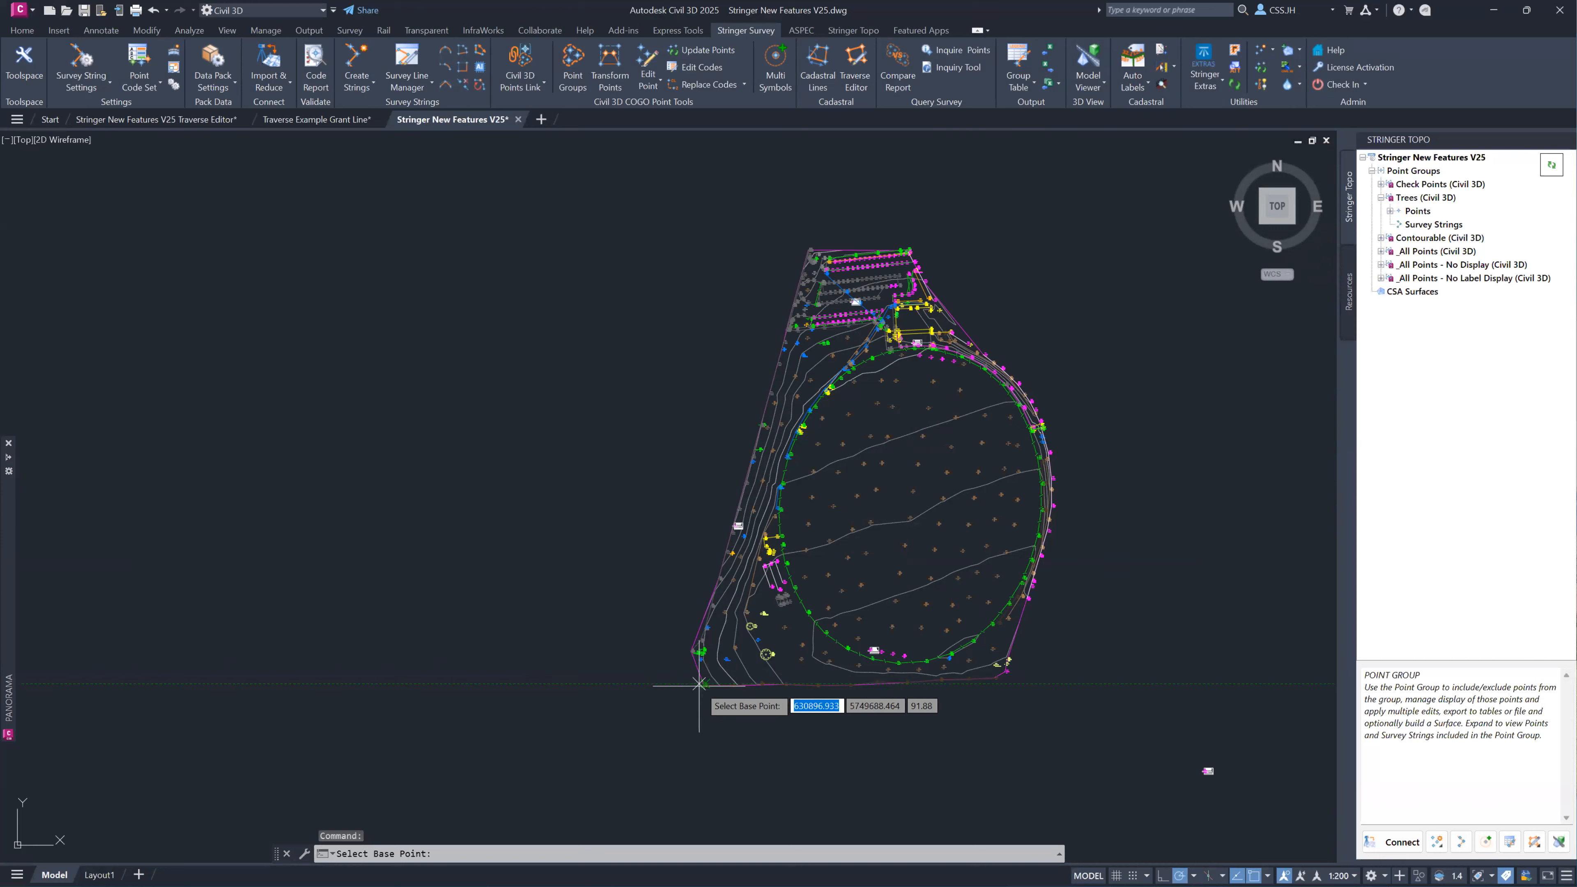
scroll(683, 683, up, 8)
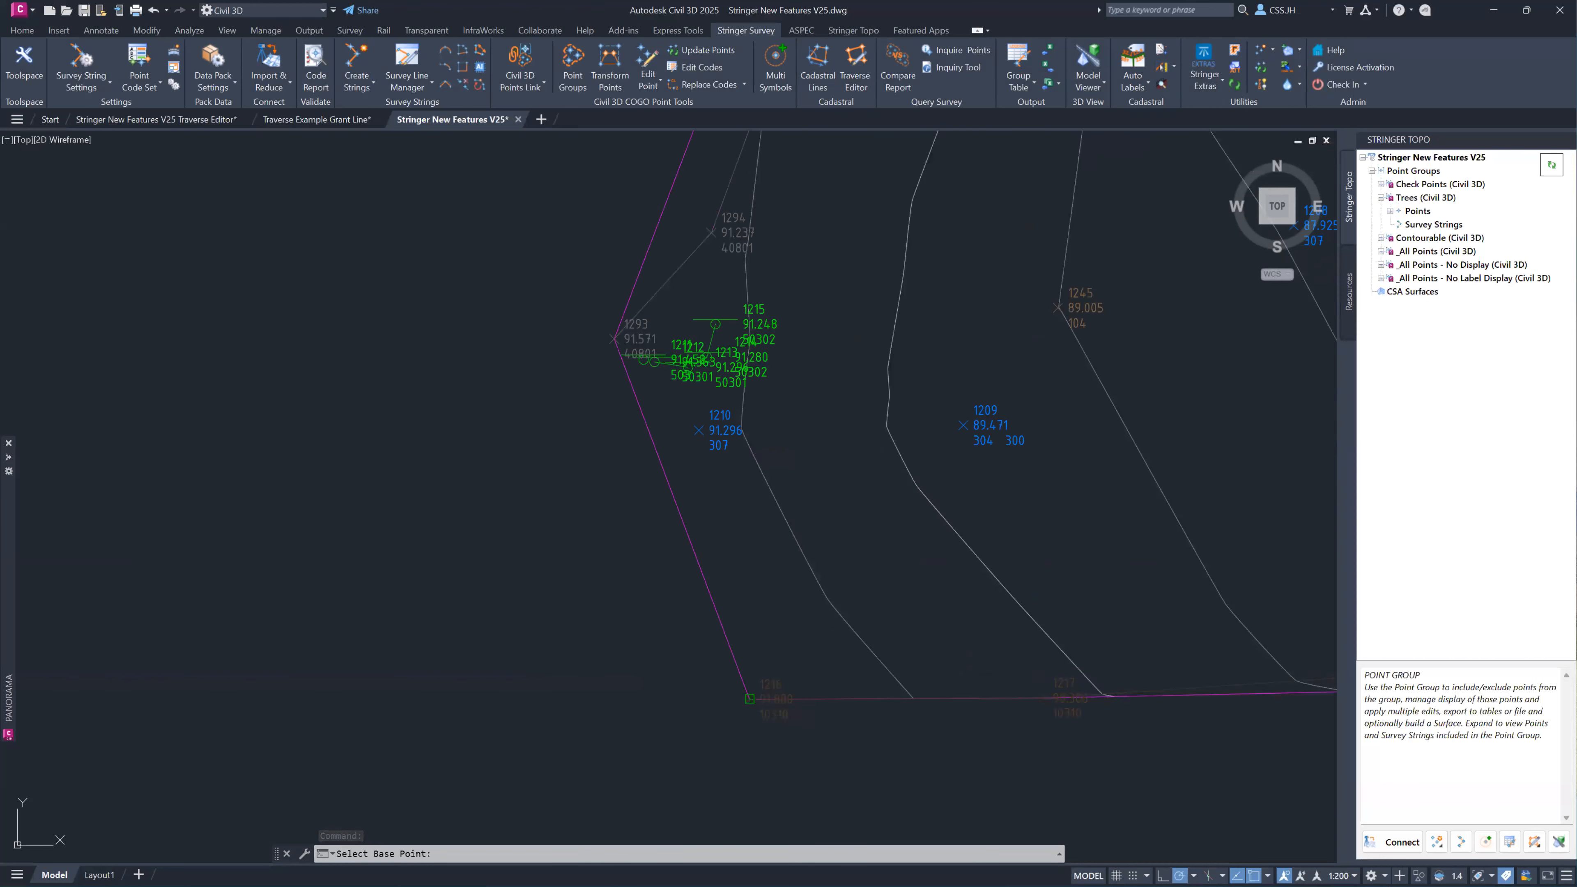
click(748, 700)
text(2)
drag(665, 476, 653, 478)
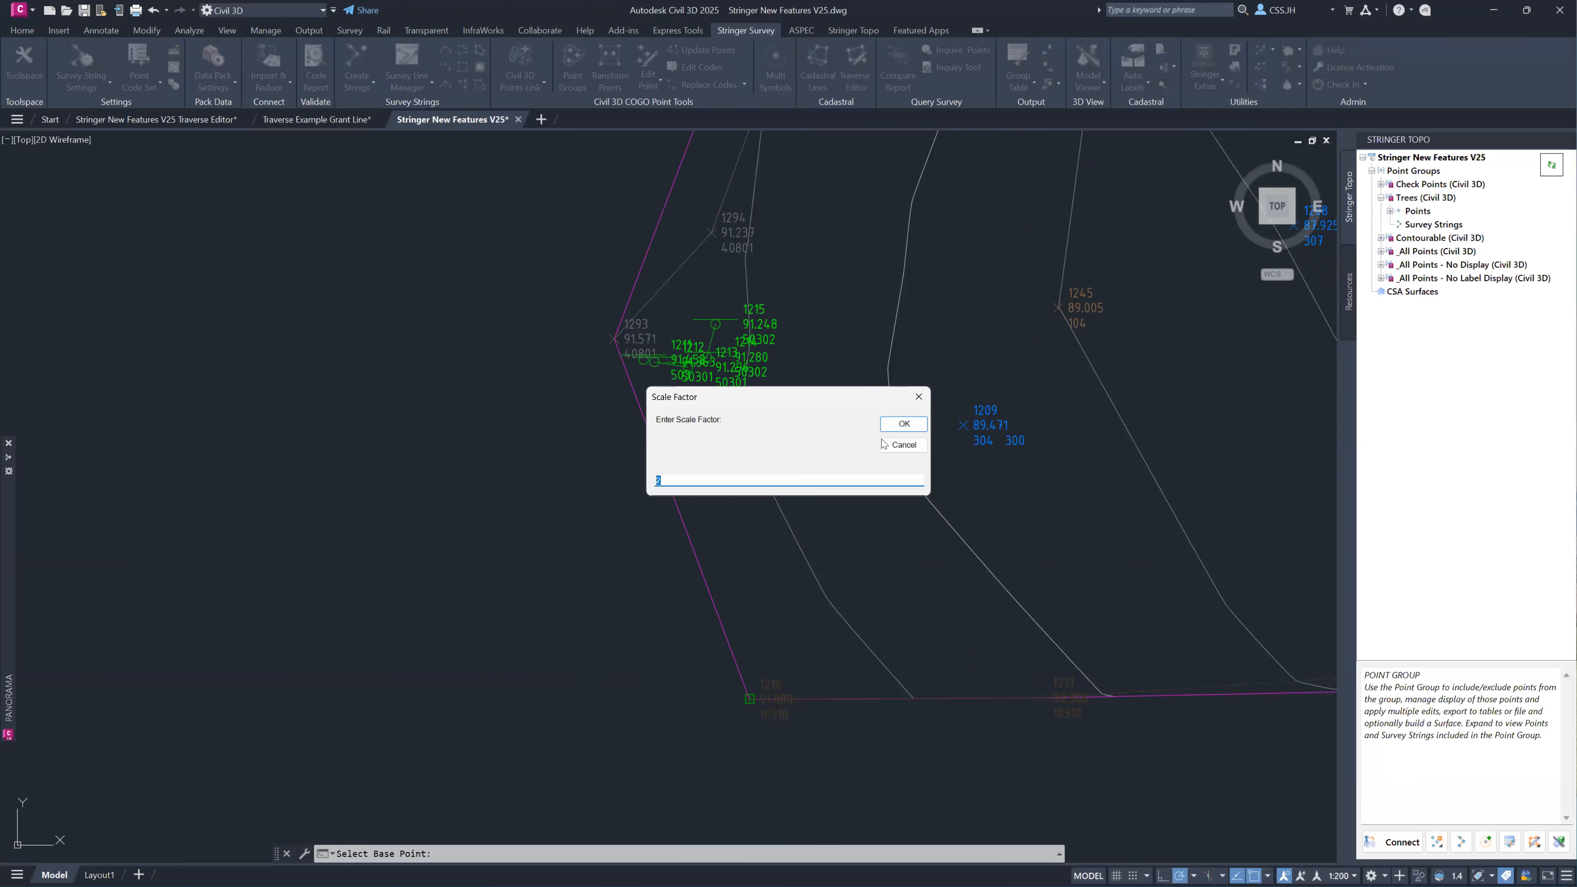
click(904, 424)
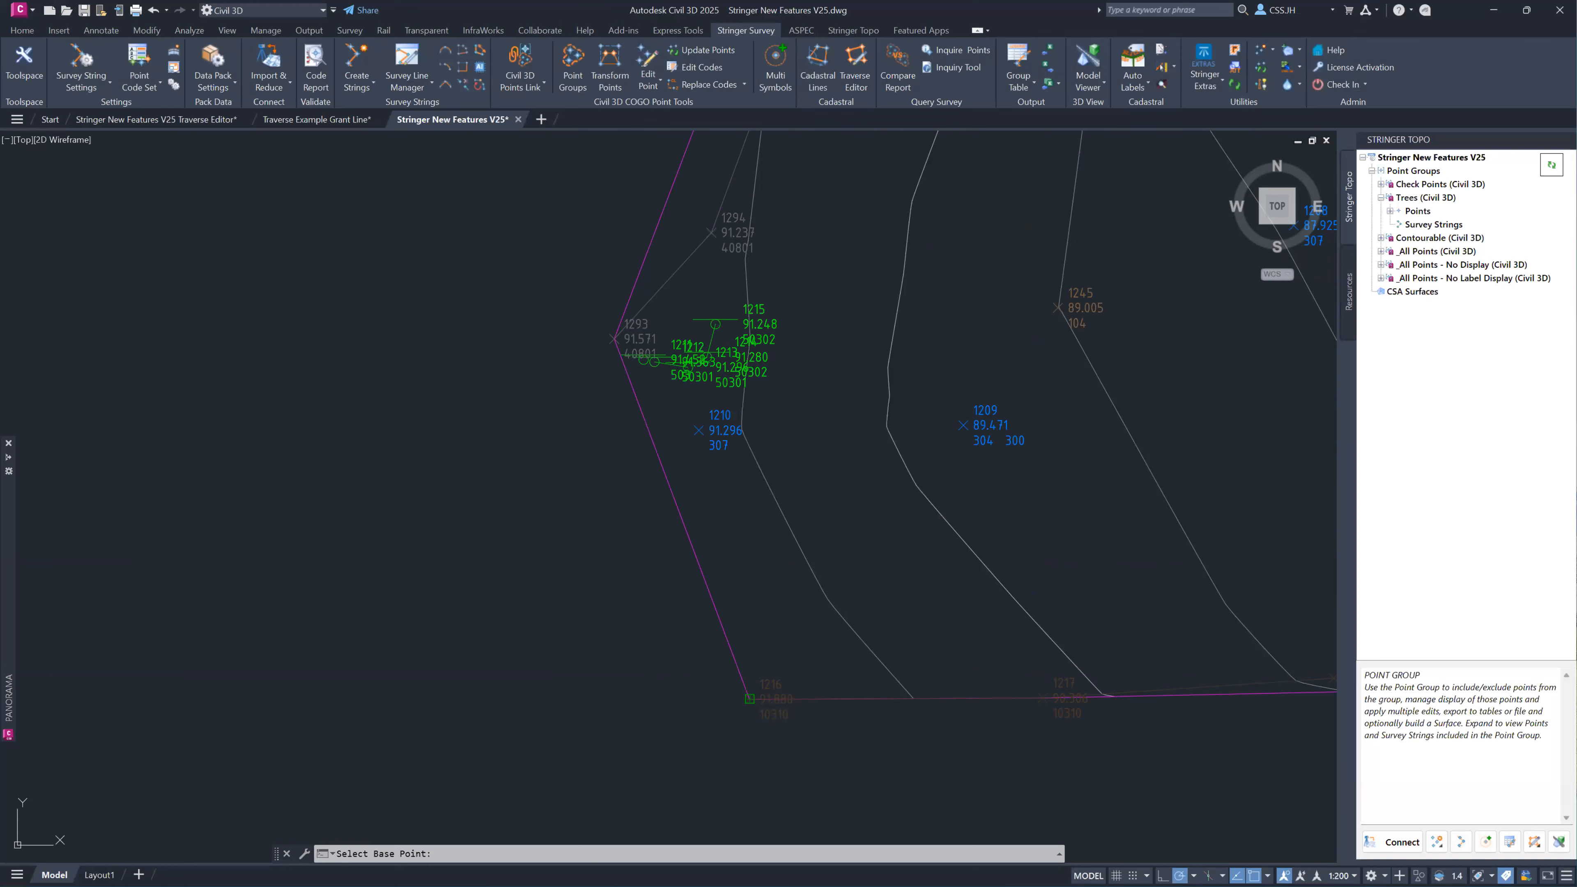
scroll(792, 451, down, 6)
mouse_move(995, 354)
middle_down()
mouse_move(589, 635)
mouse_move(560, 671)
middle_up()
scroll(560, 671, down, 2)
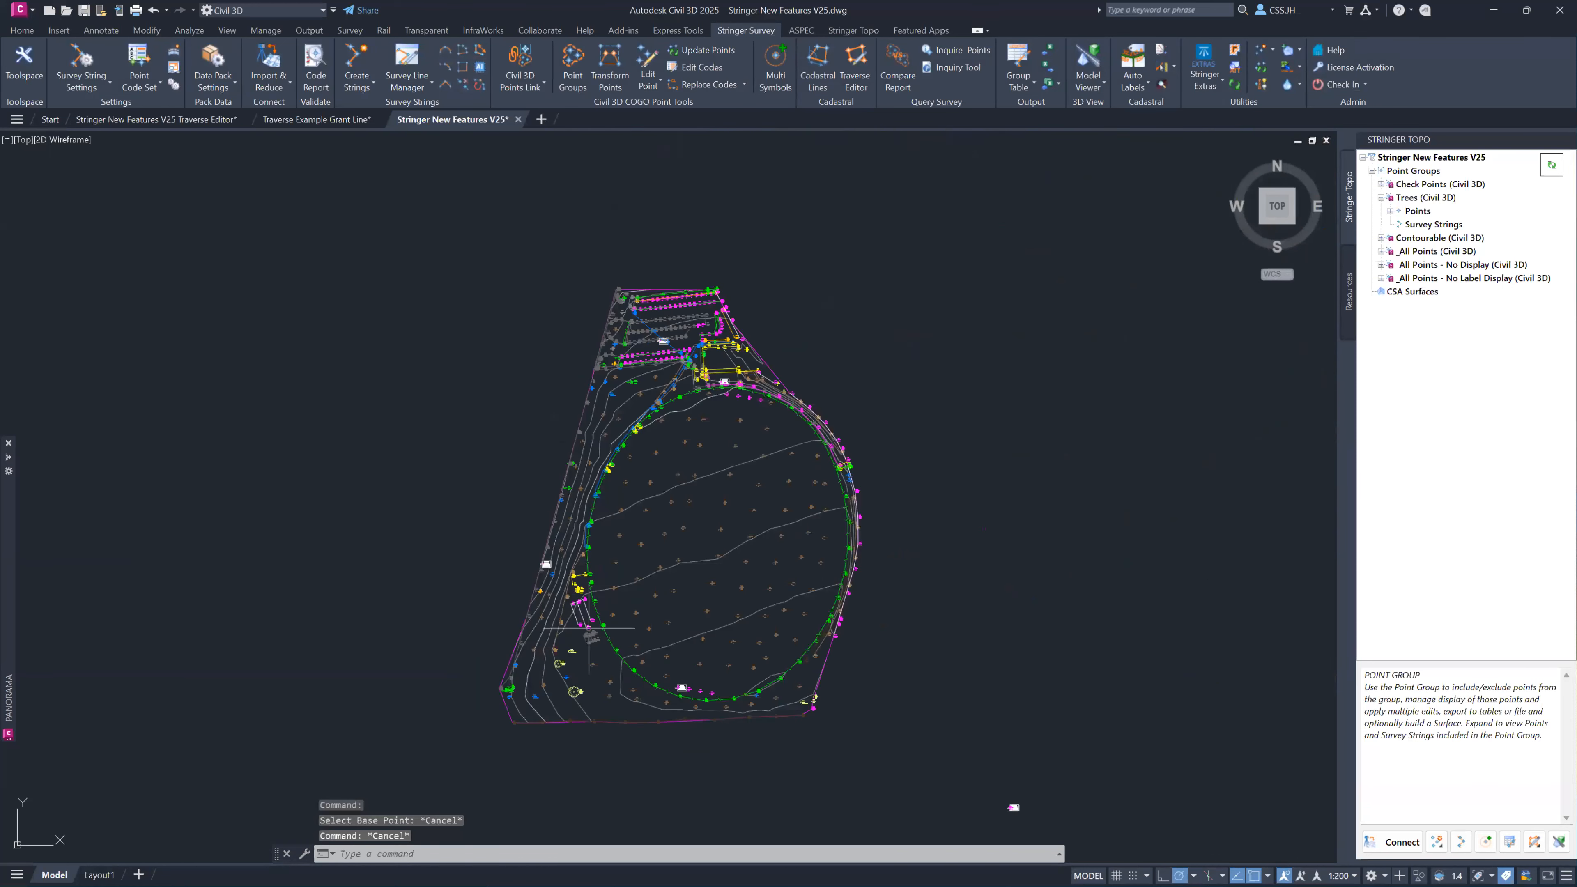
Reopen Point Groups and scale the _All Points (Civil 3D) points by a factor of 2 about the boundary's southwest corner.
middle_drag(639, 526, 642, 539)
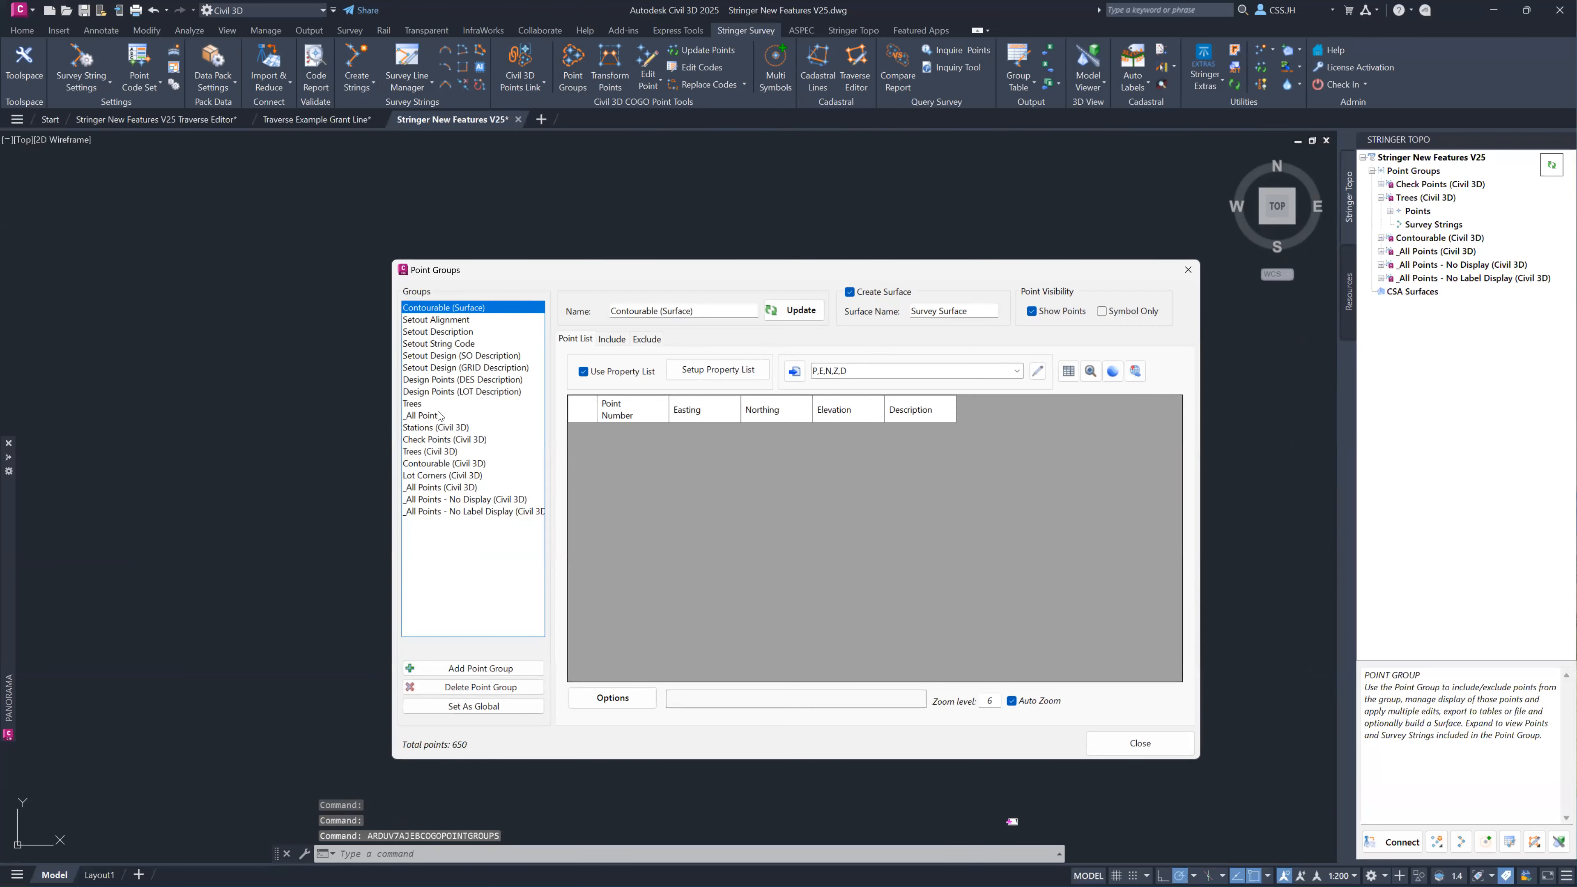
click(441, 487)
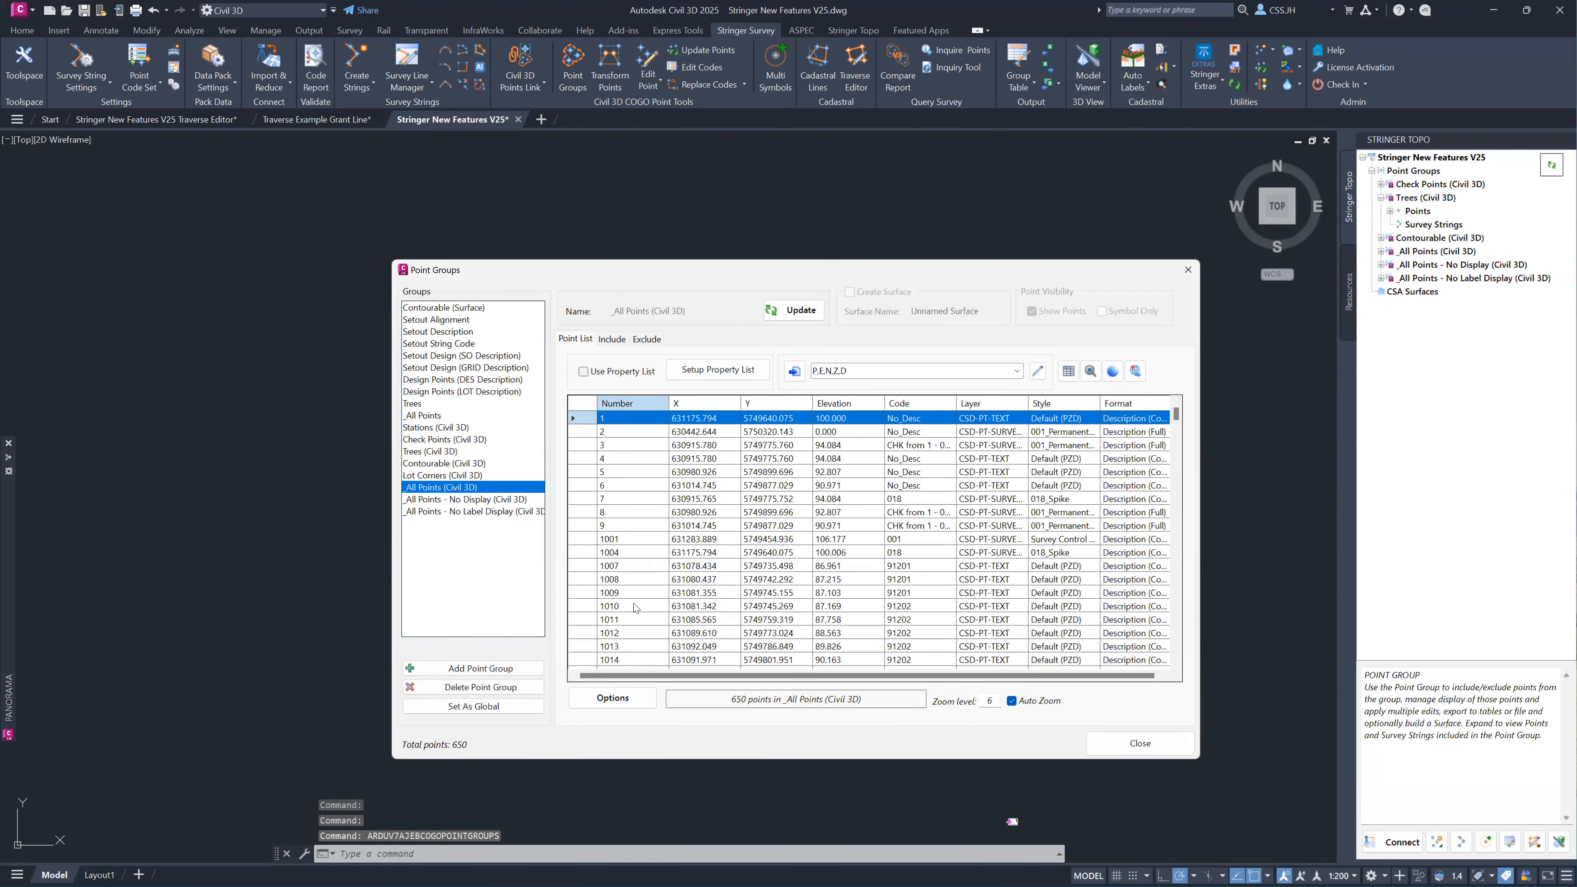
click(604, 703)
mouse_move(640, 773)
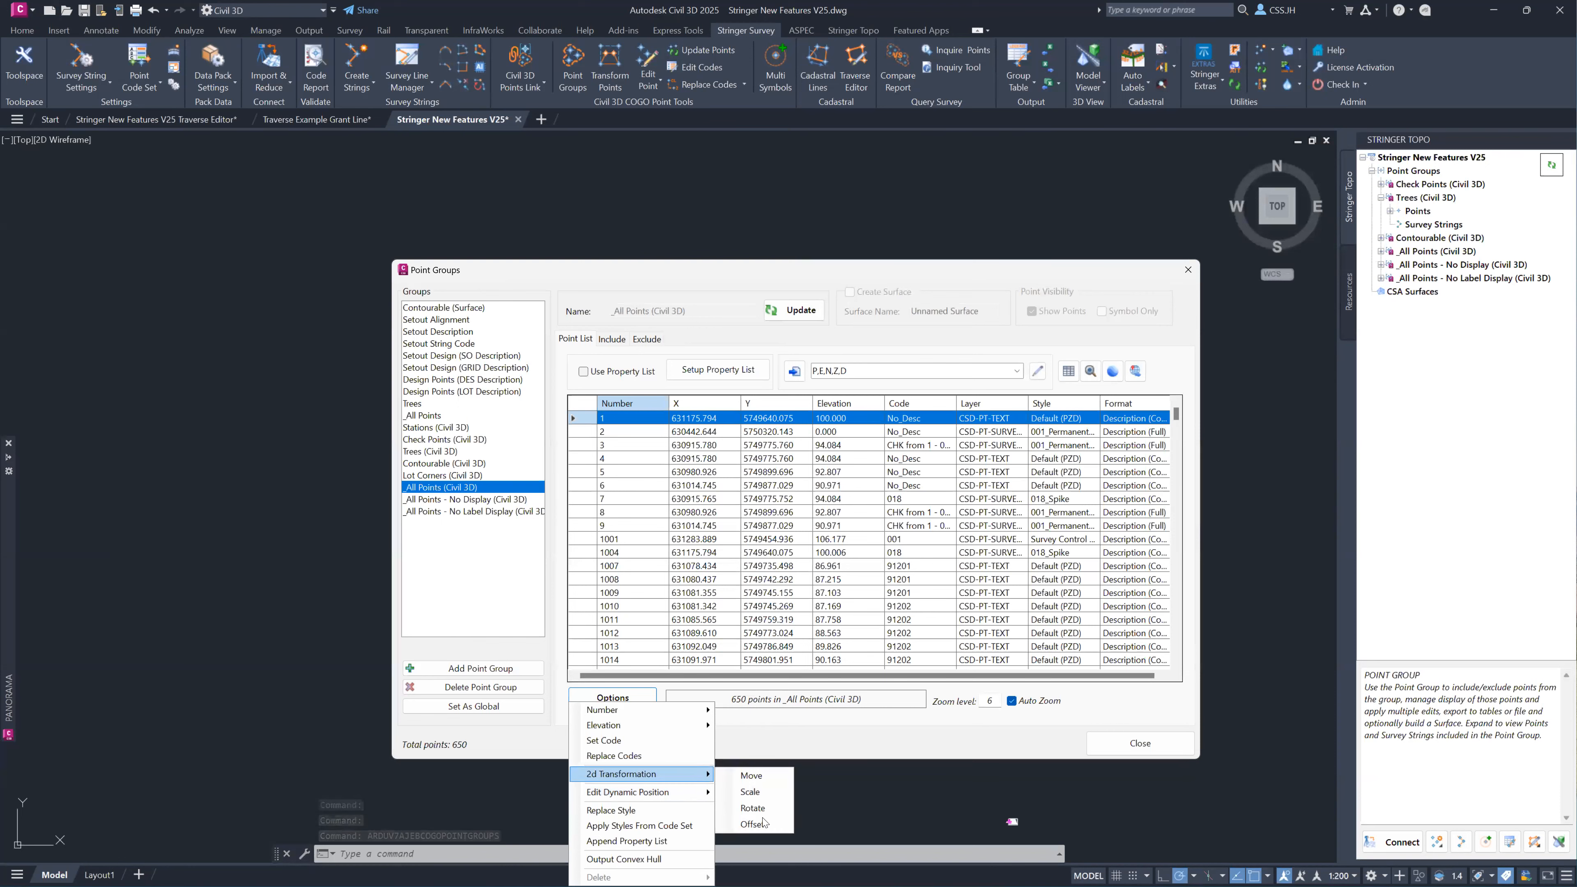
click(751, 793)
click(839, 549)
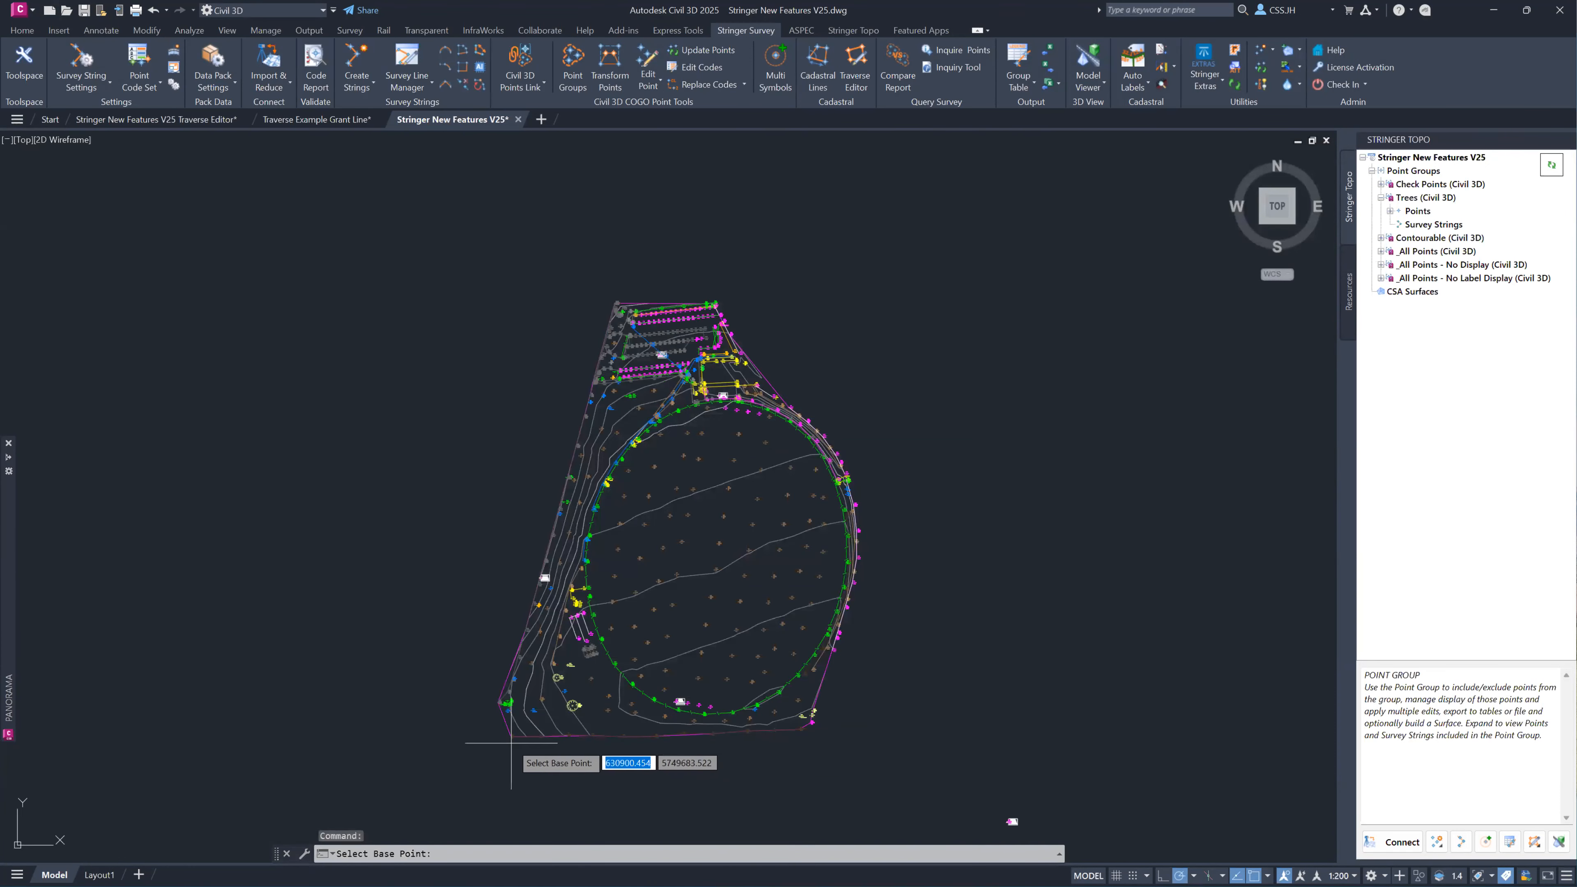
click(511, 736)
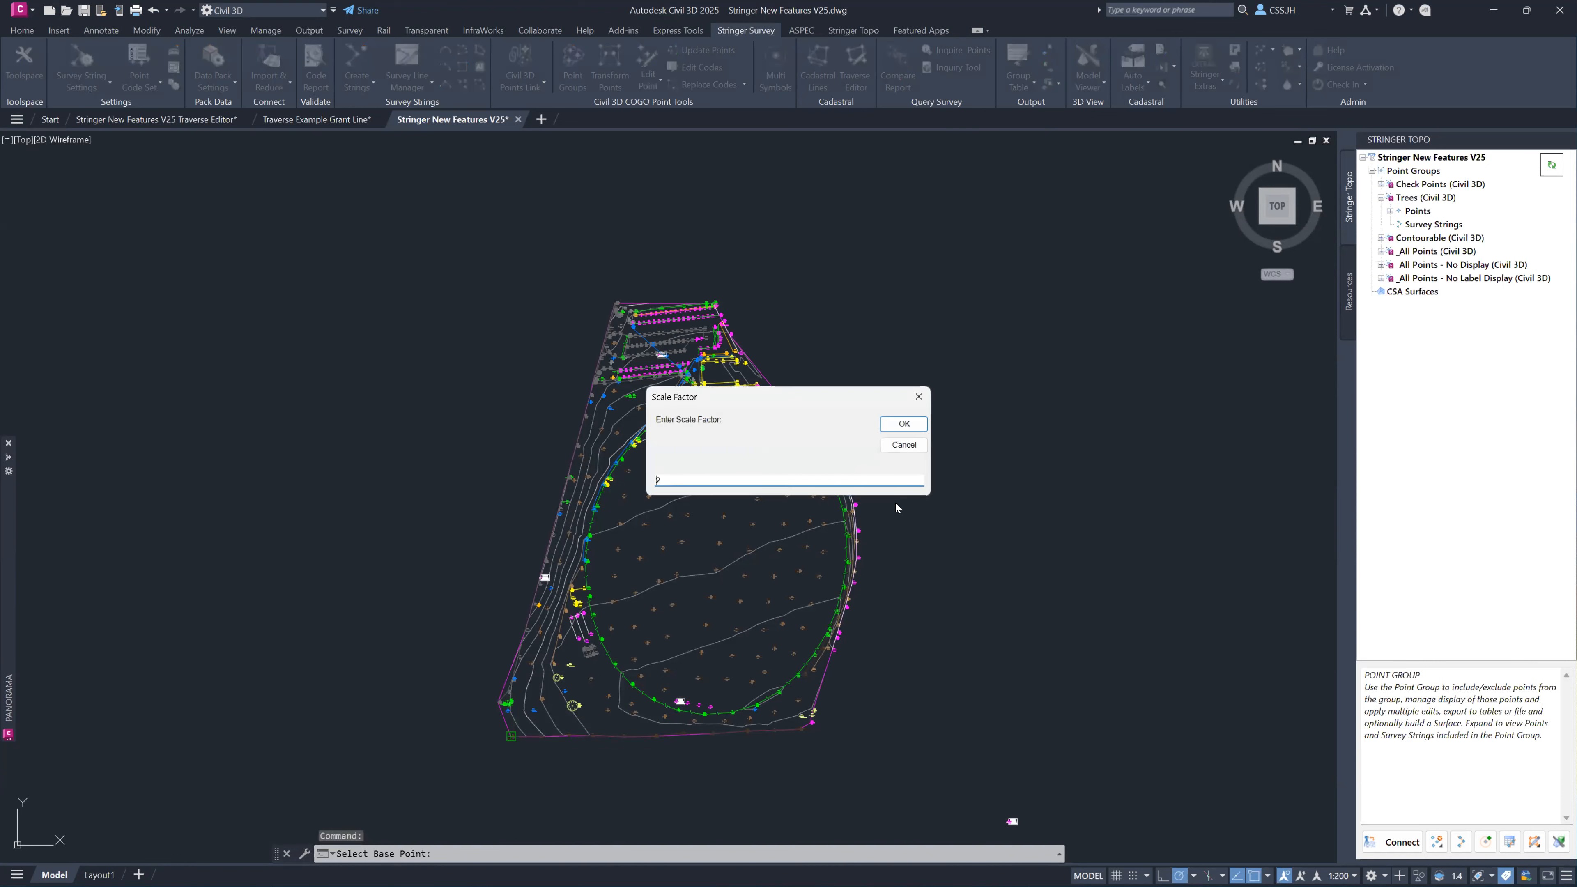
click(895, 428)
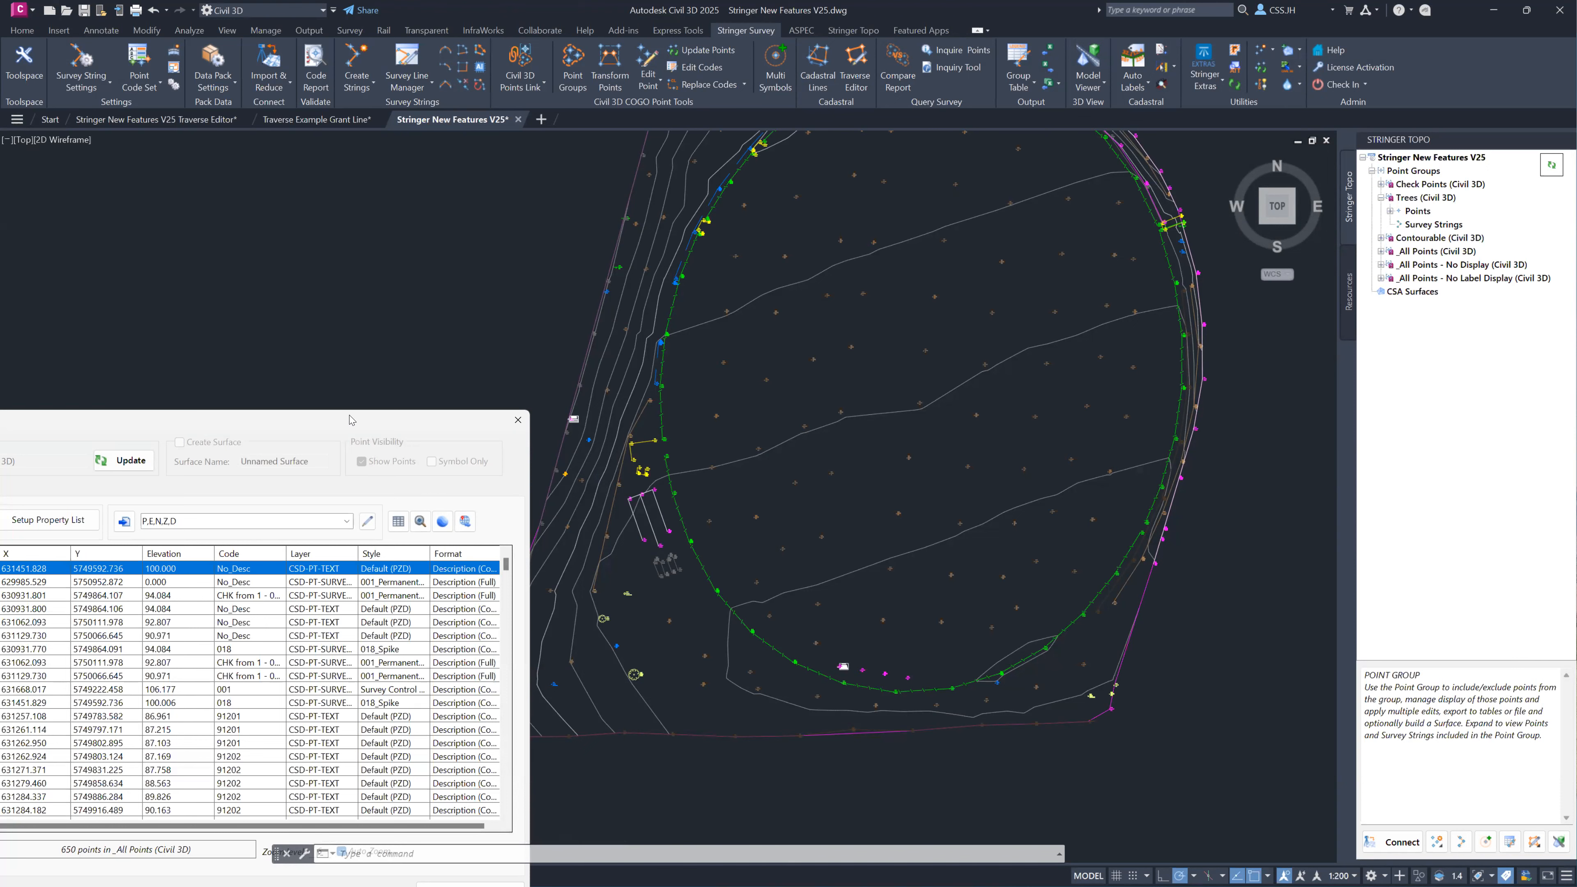
Close the Point Groups dialog and show the whole scaled survey in the drawing.
drag(349, 420, 690, 304)
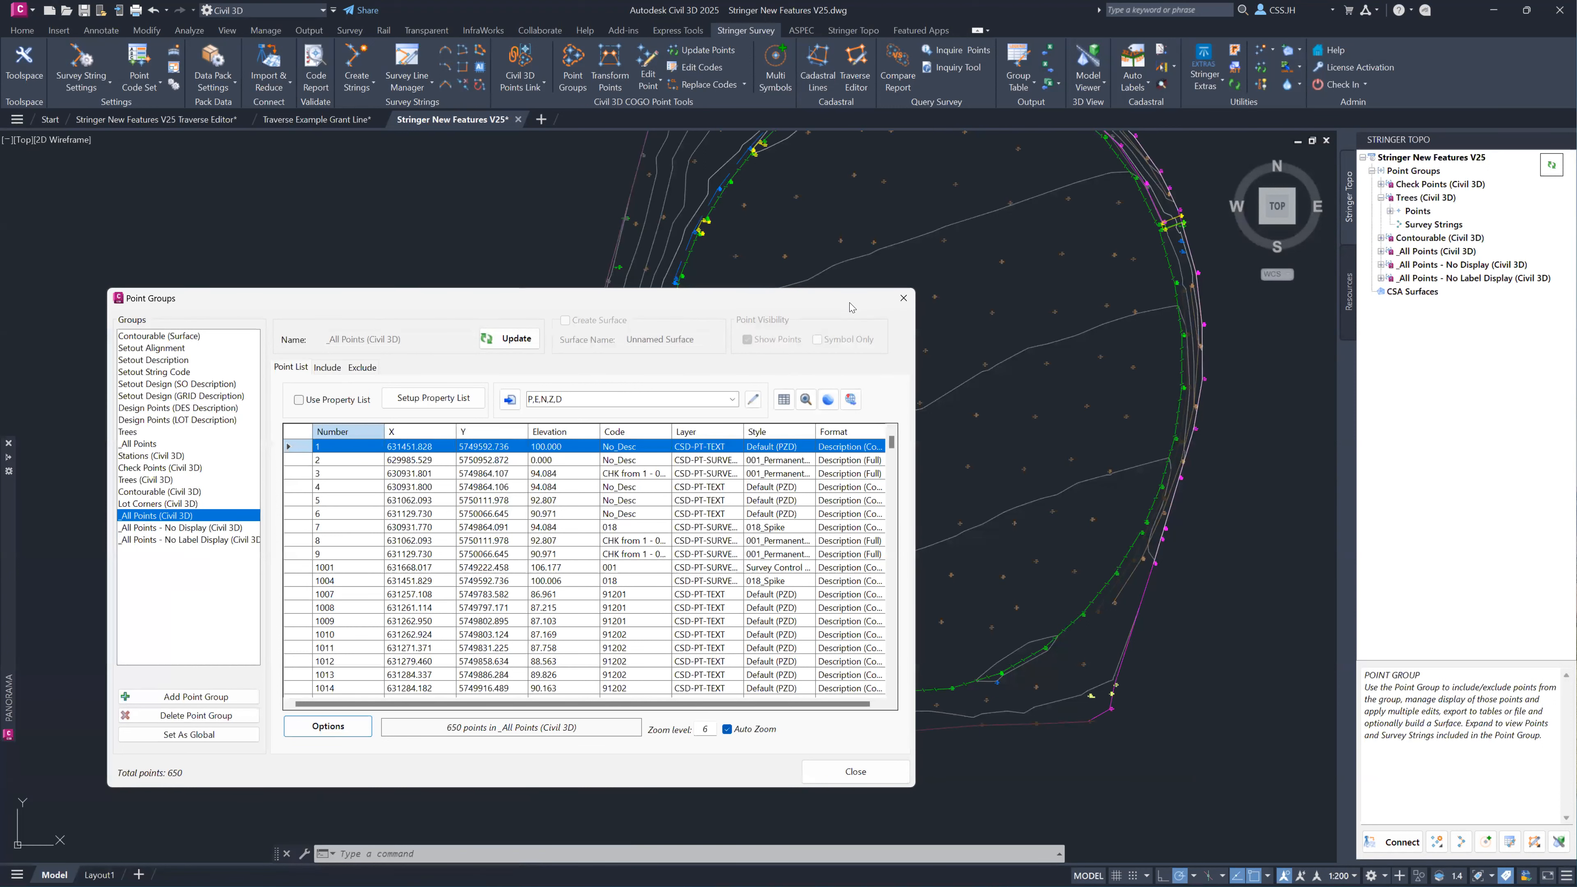
drag(1022, 270, 1028, 274)
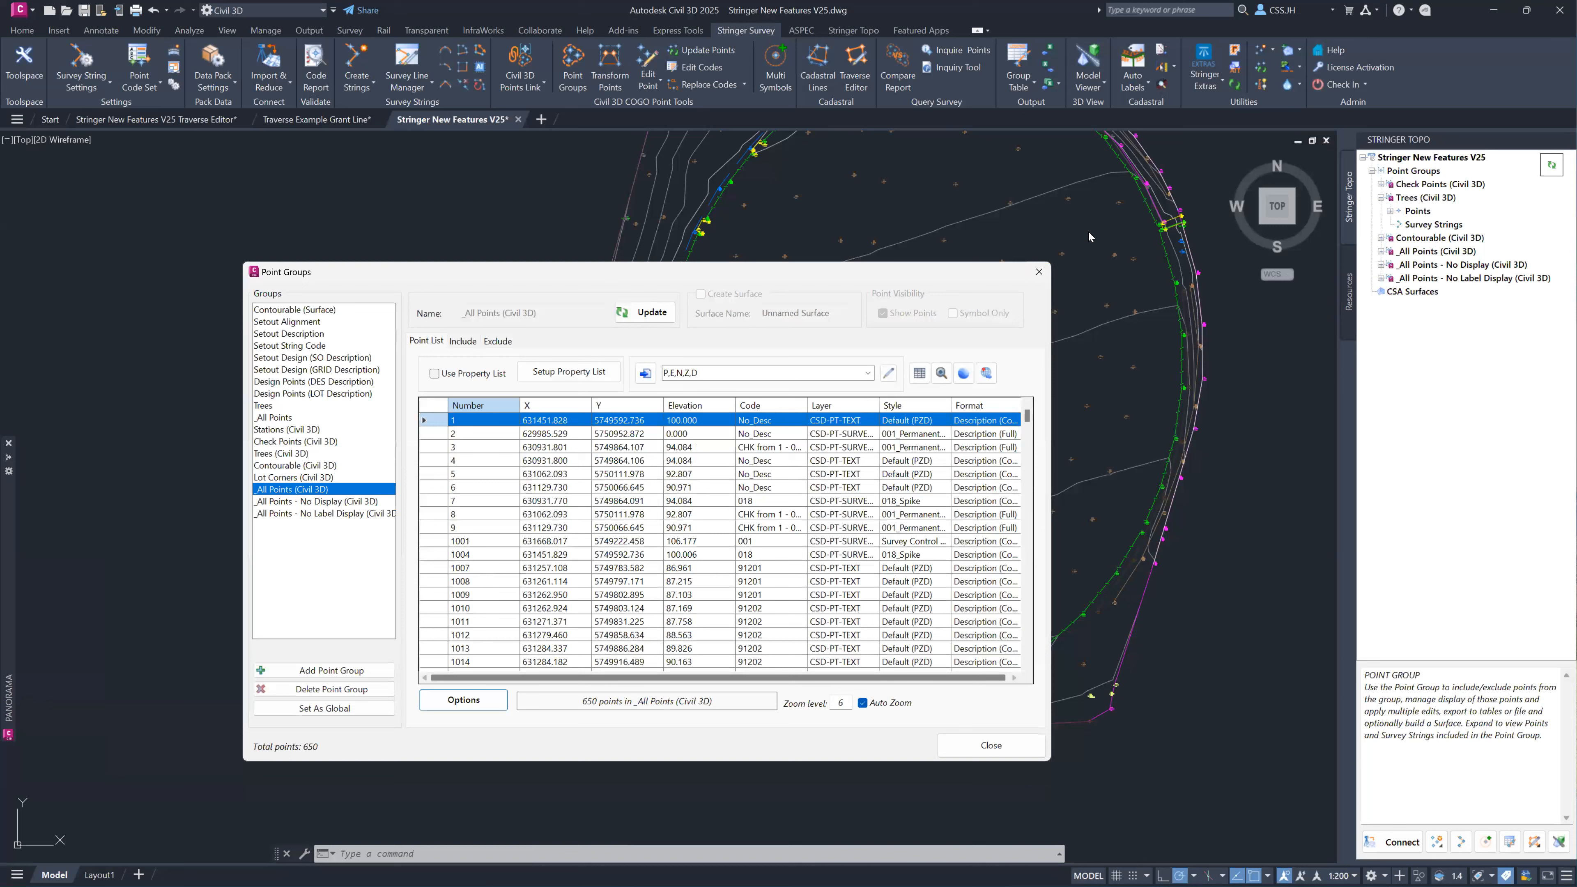
click(1039, 272)
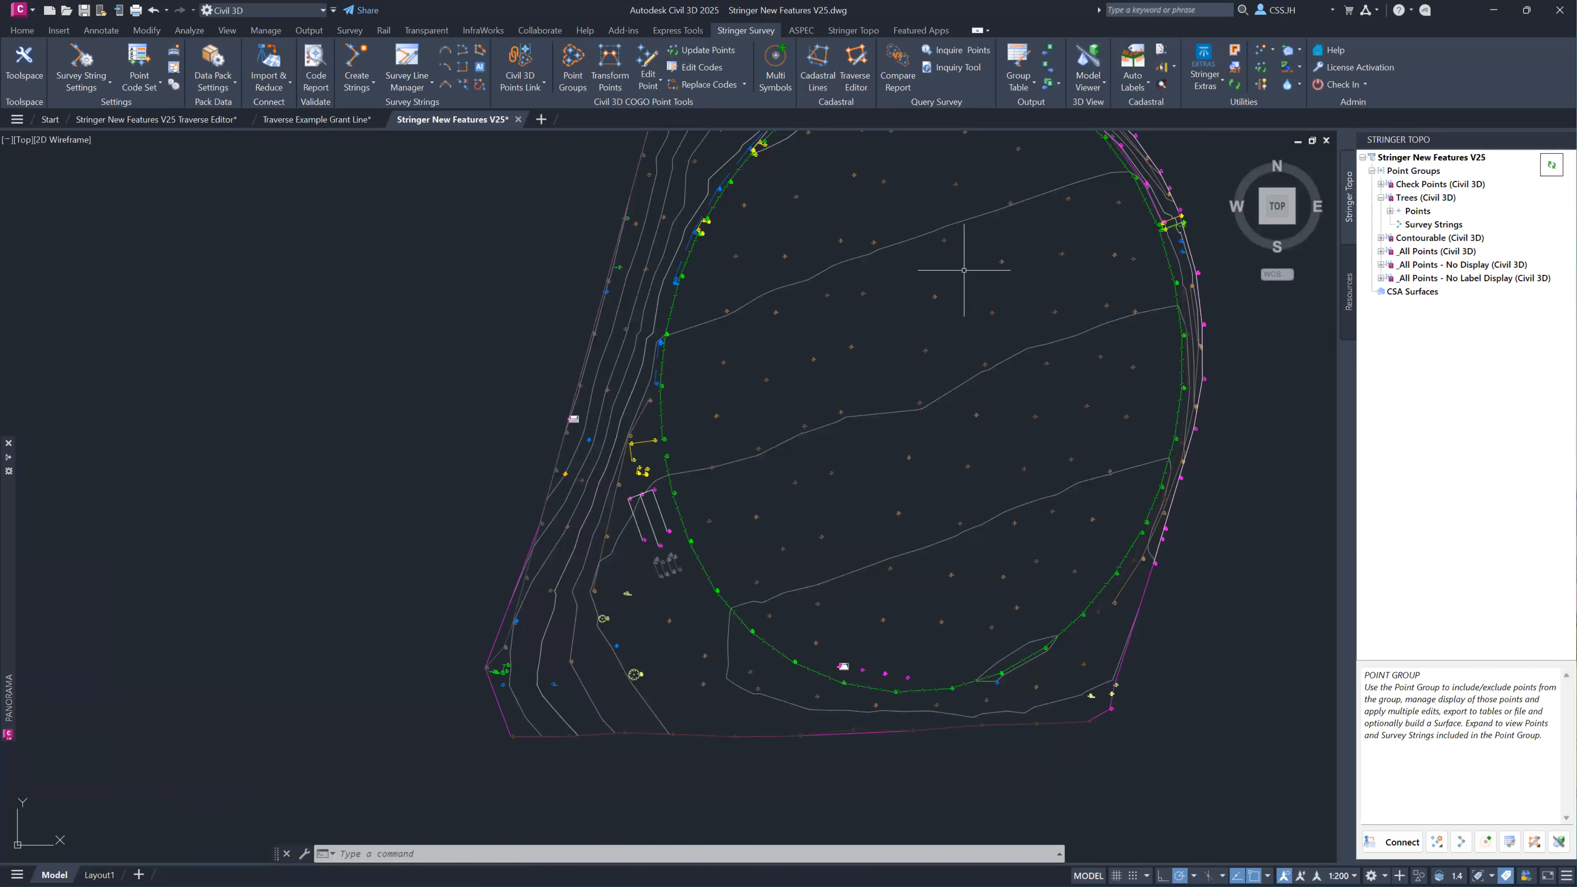
scroll(834, 376, down, 3)
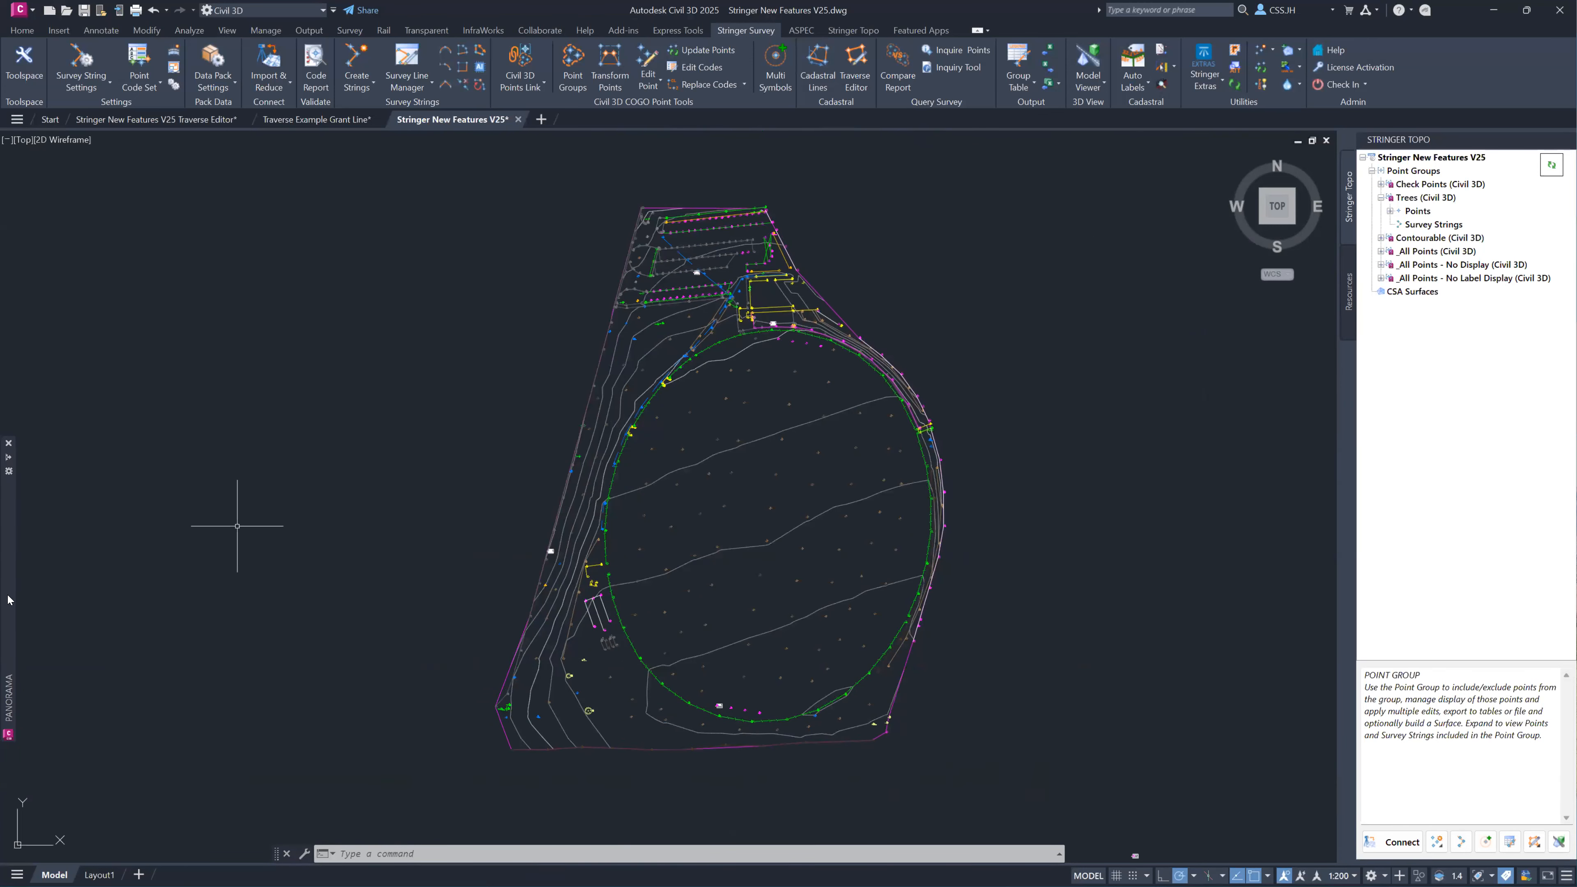
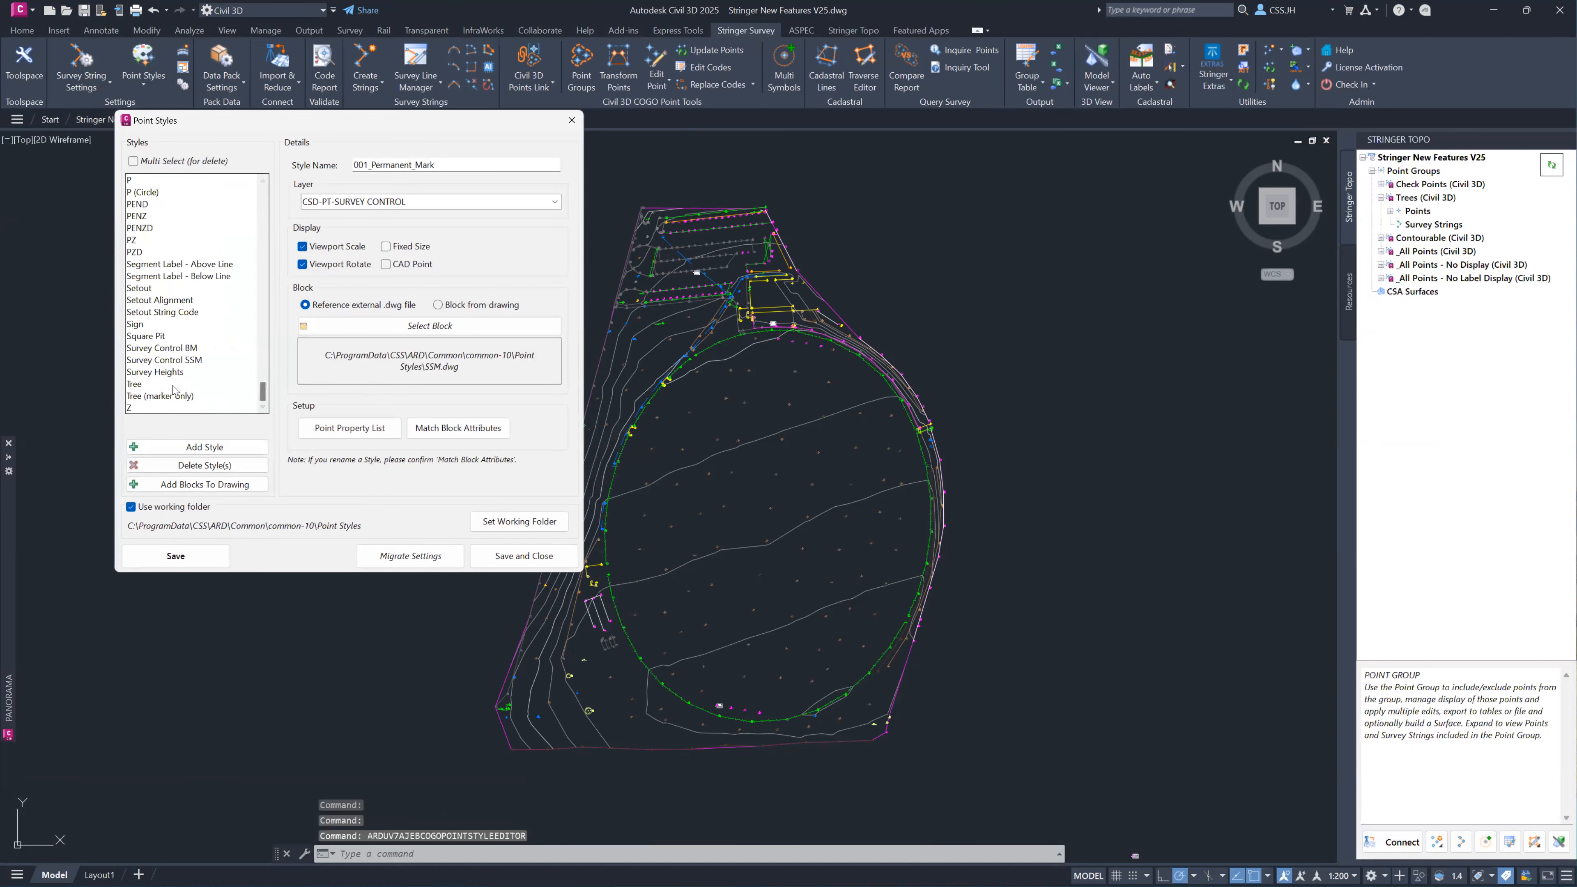
Review the Tree point style's property list down to its Type property, and apply and save the point styles.
click(360, 429)
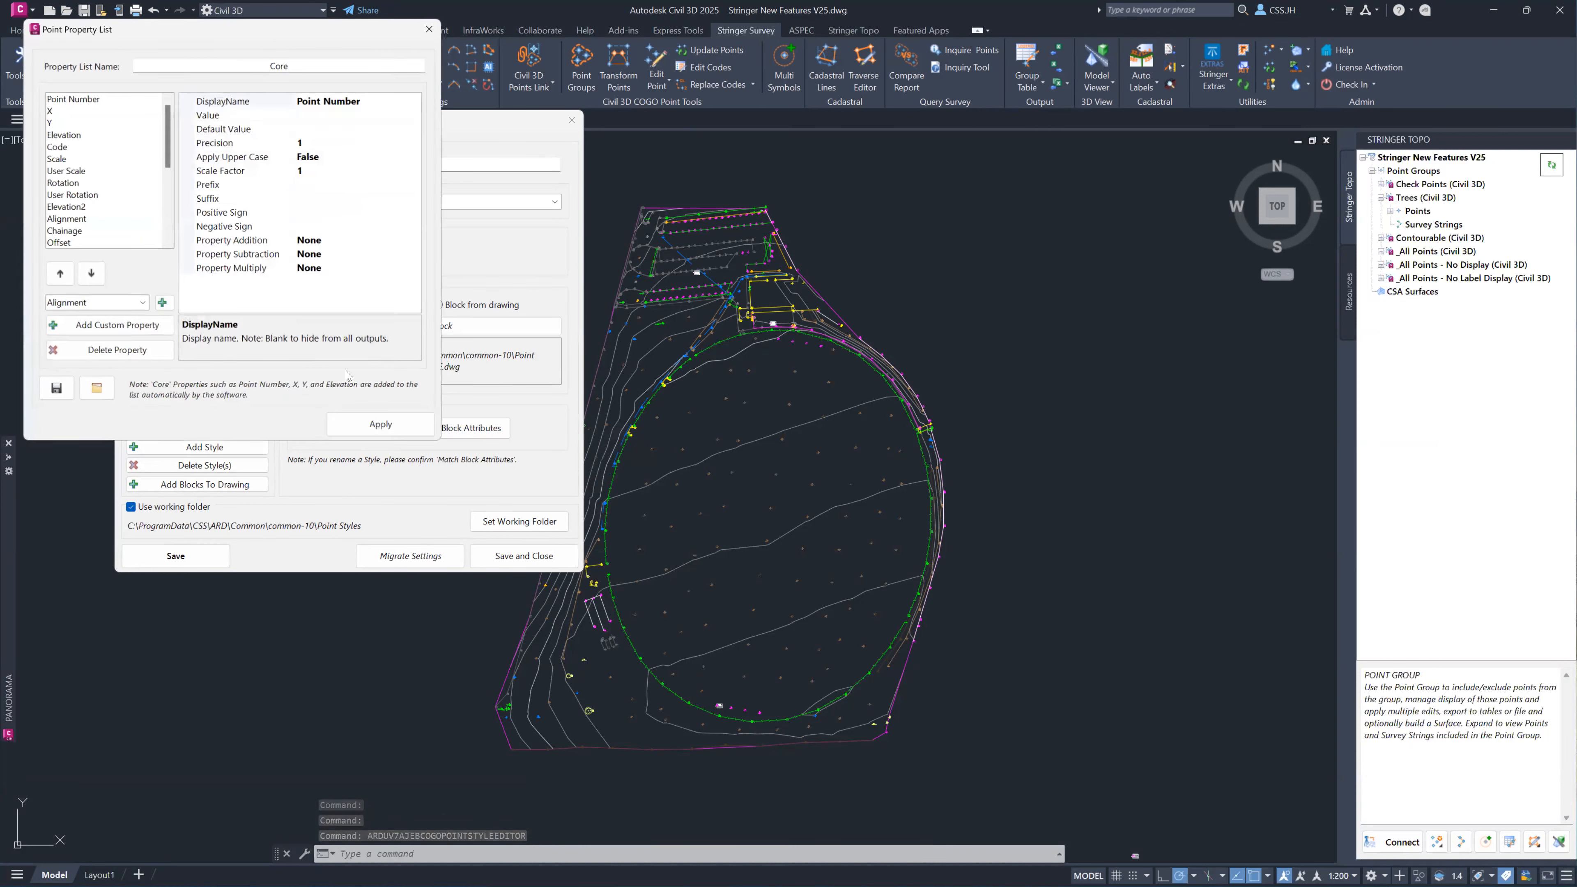
scroll(390, 294, down, 3)
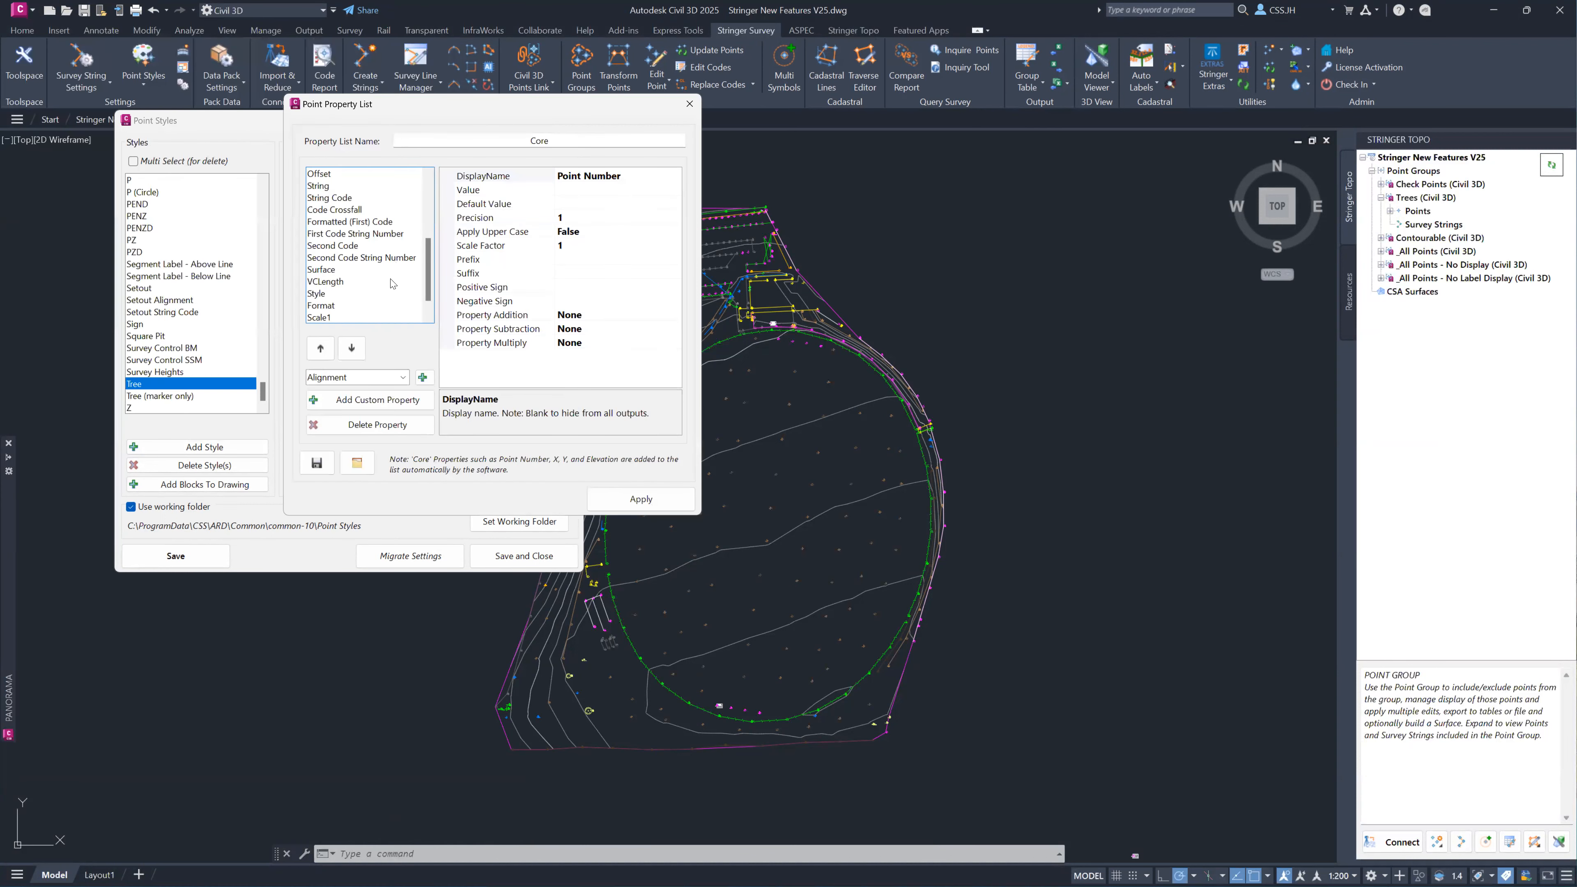
scroll(384, 286, up, 3)
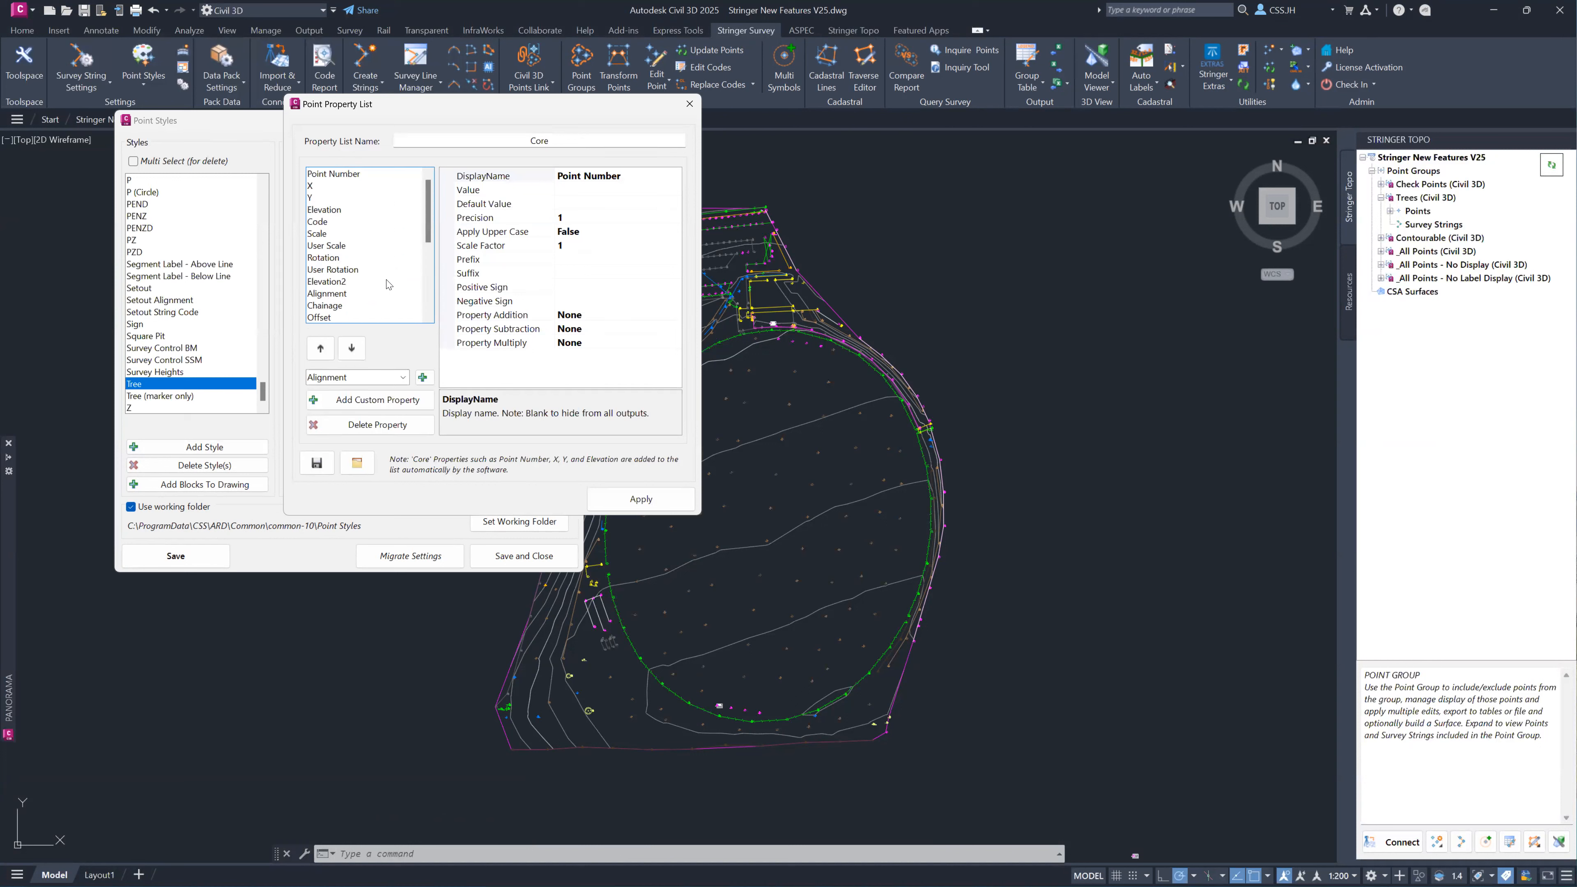
drag(429, 216, 429, 295)
click(329, 322)
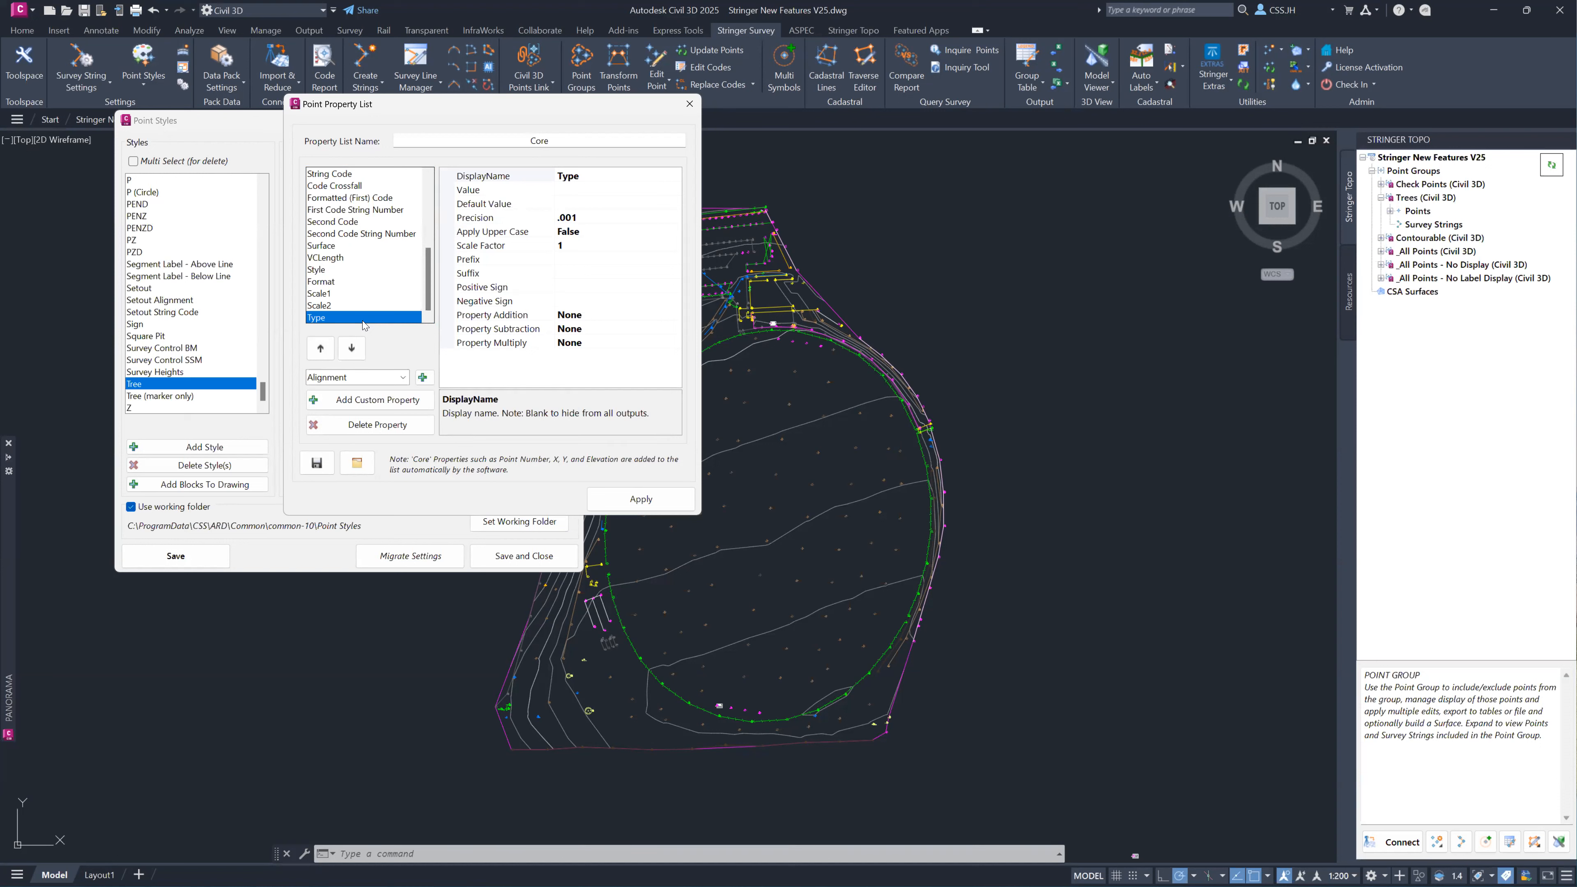
click(617, 500)
click(545, 565)
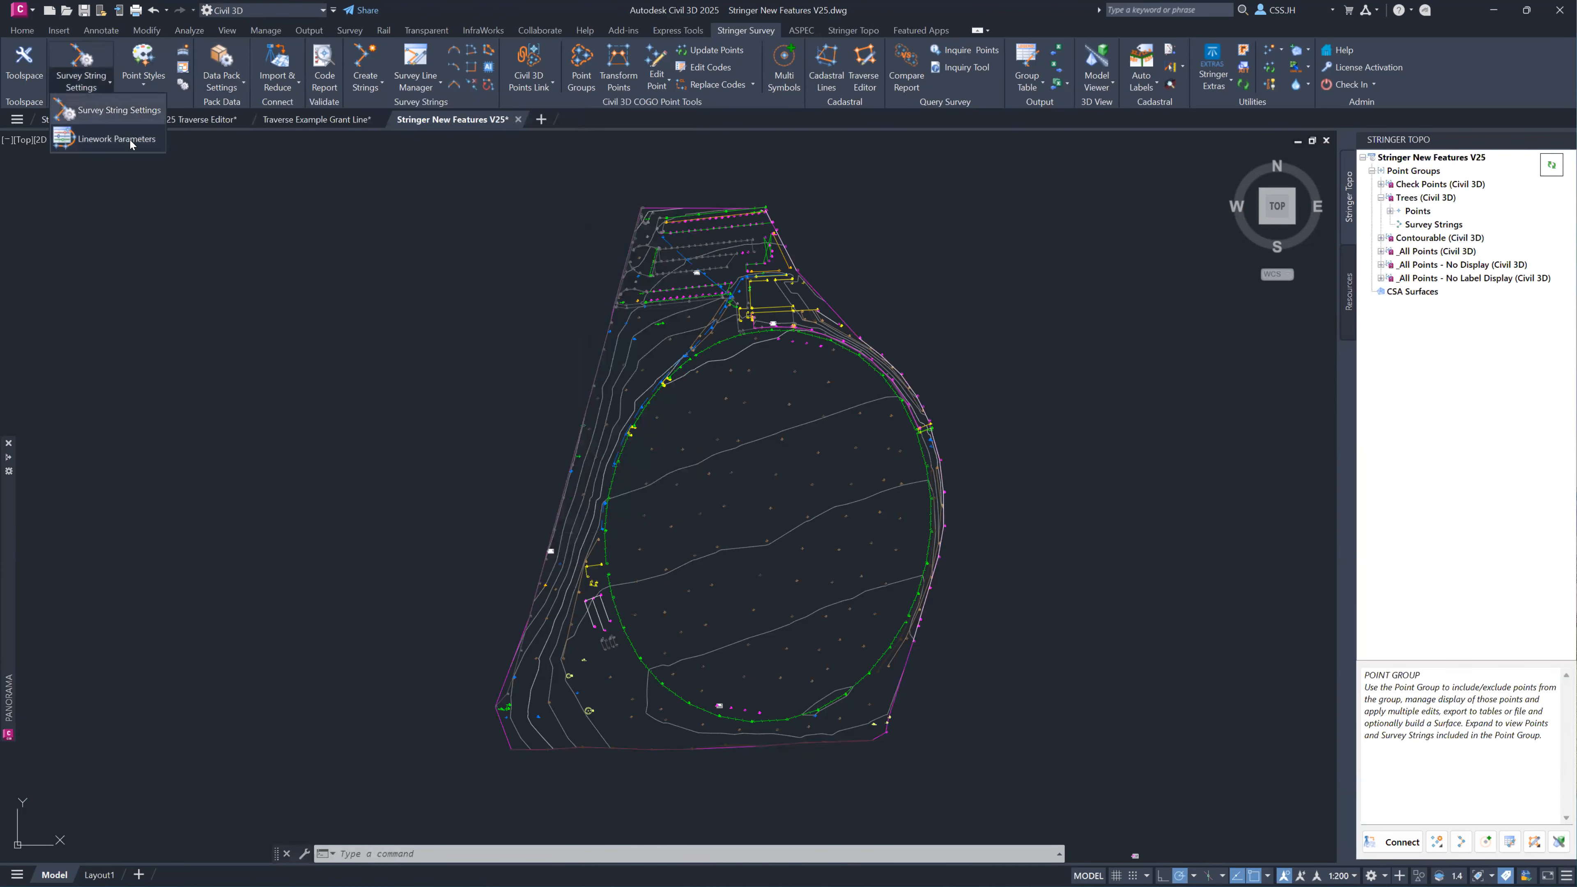
Open the point code sets and examine the tree codes 201* to 205* in the Numeric (Individual Layers) table.
click(140, 81)
click(139, 81)
click(140, 81)
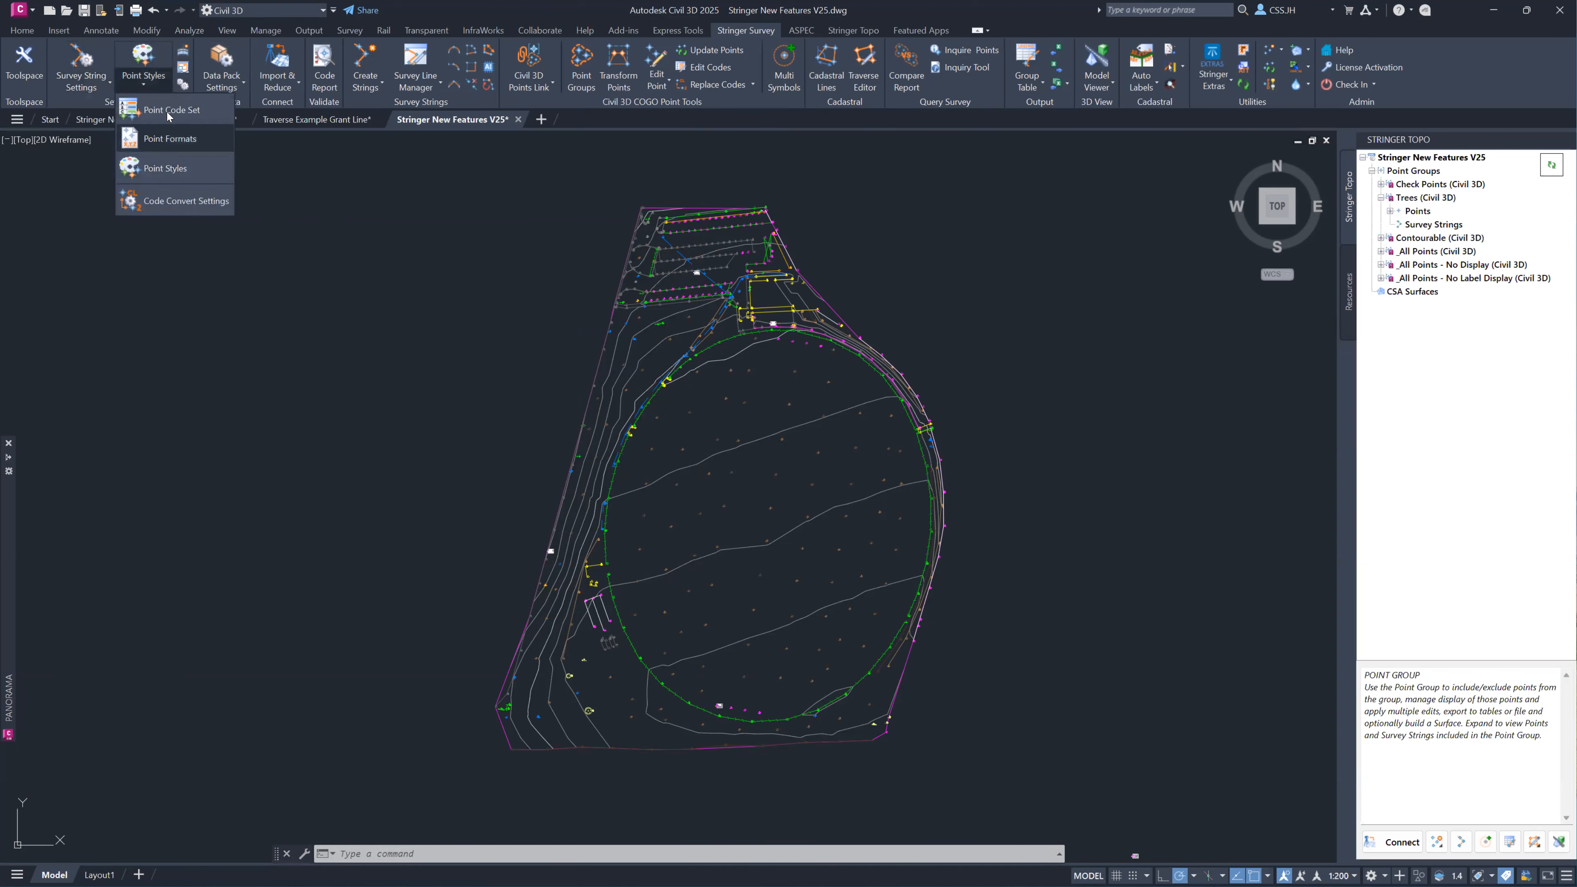
click(236, 143)
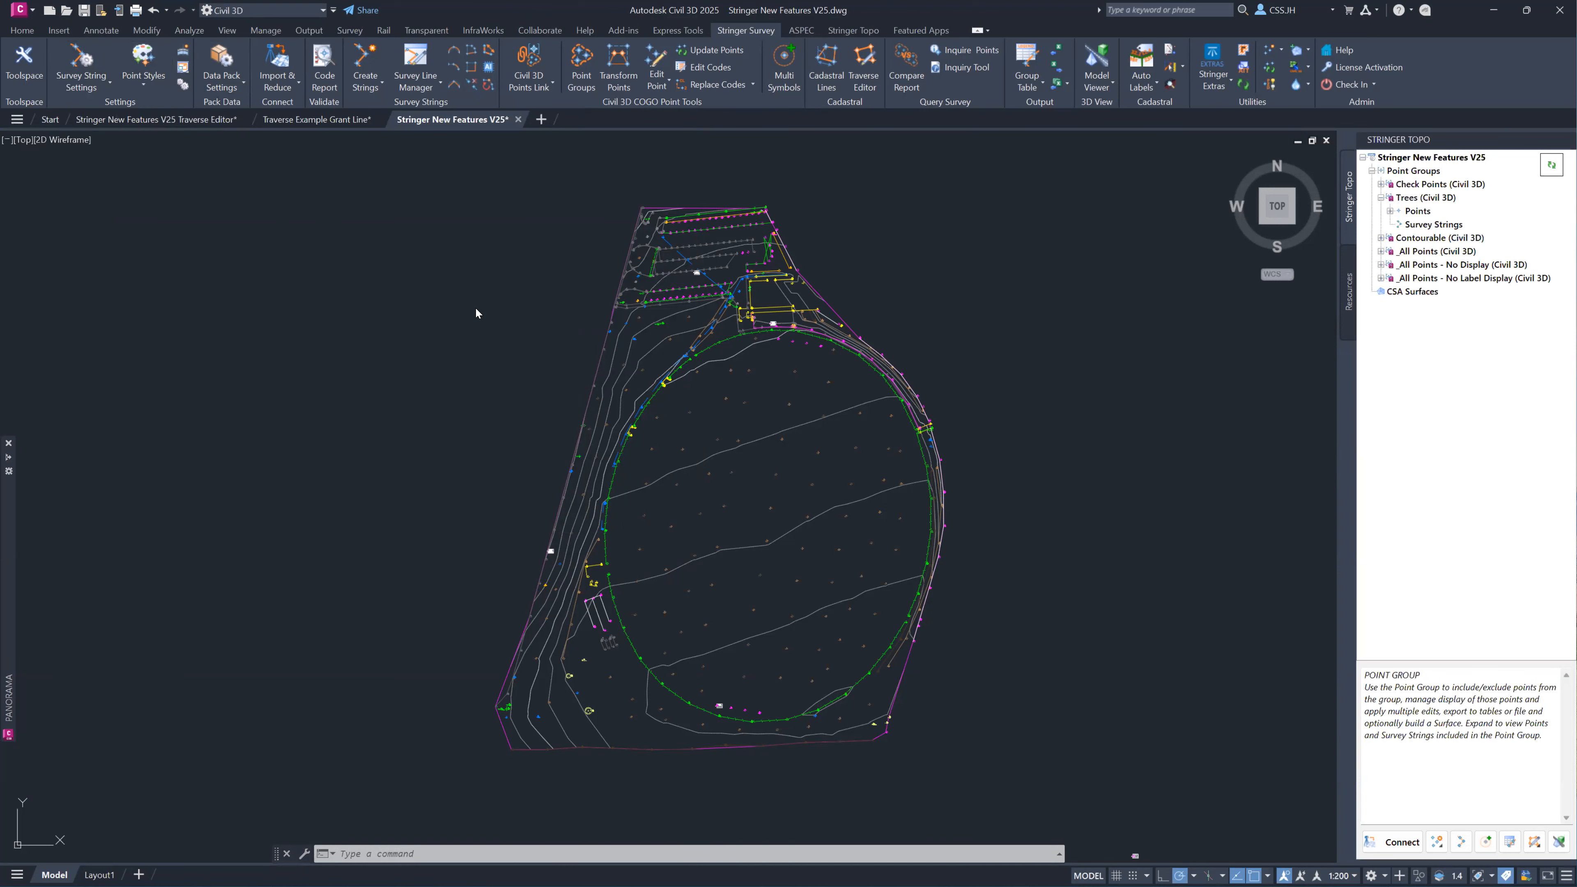
click(881, 293)
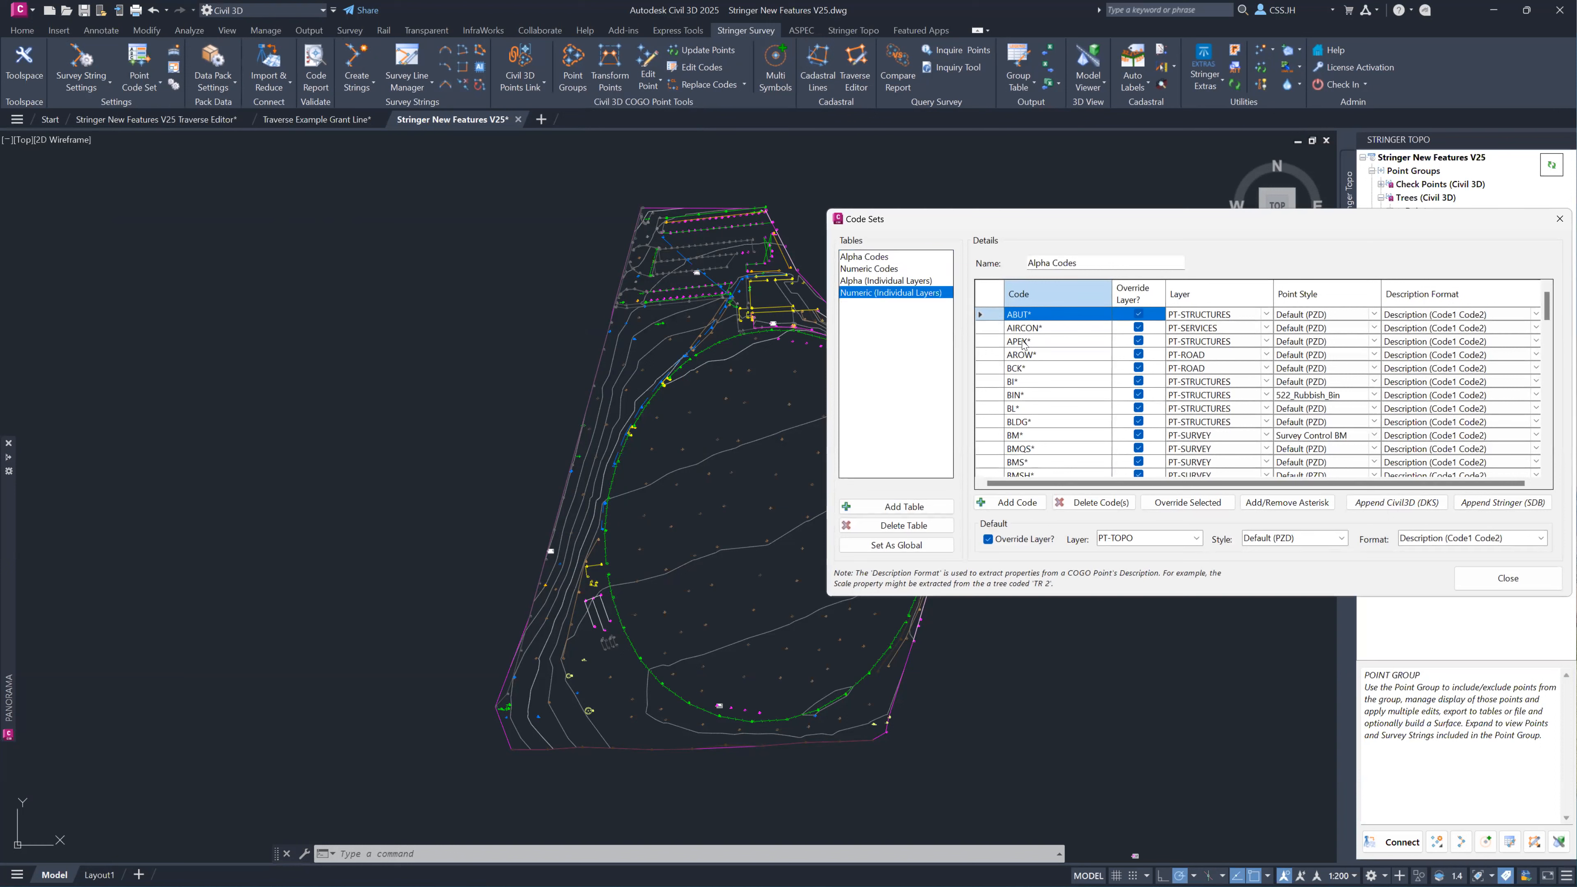
scroll(1032, 363, up, 1)
click(1033, 340)
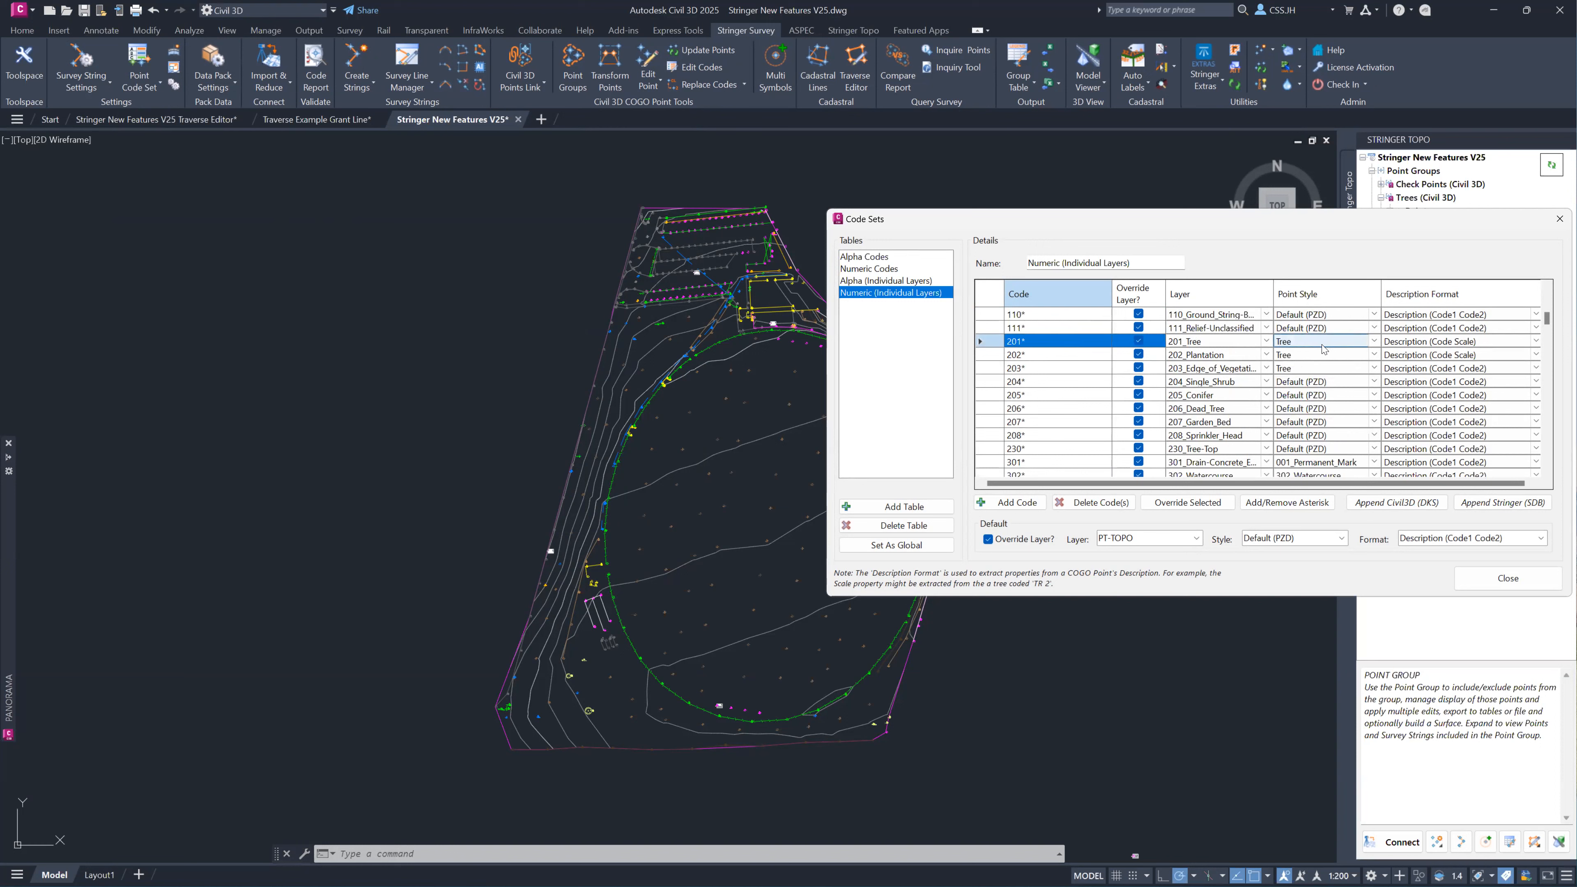
click(1335, 396)
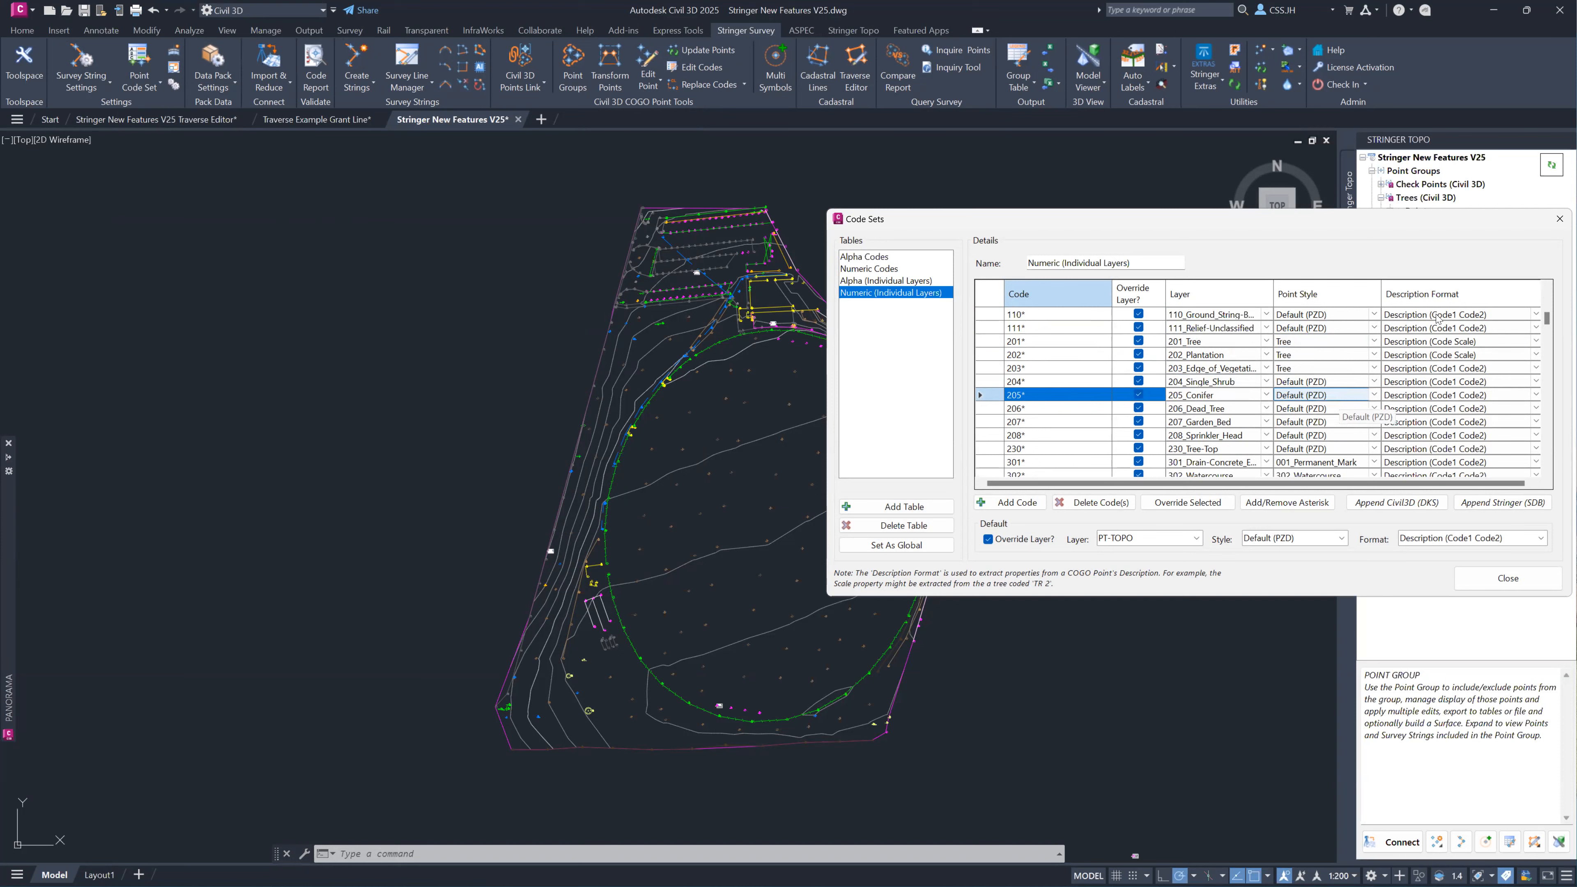
click(1559, 219)
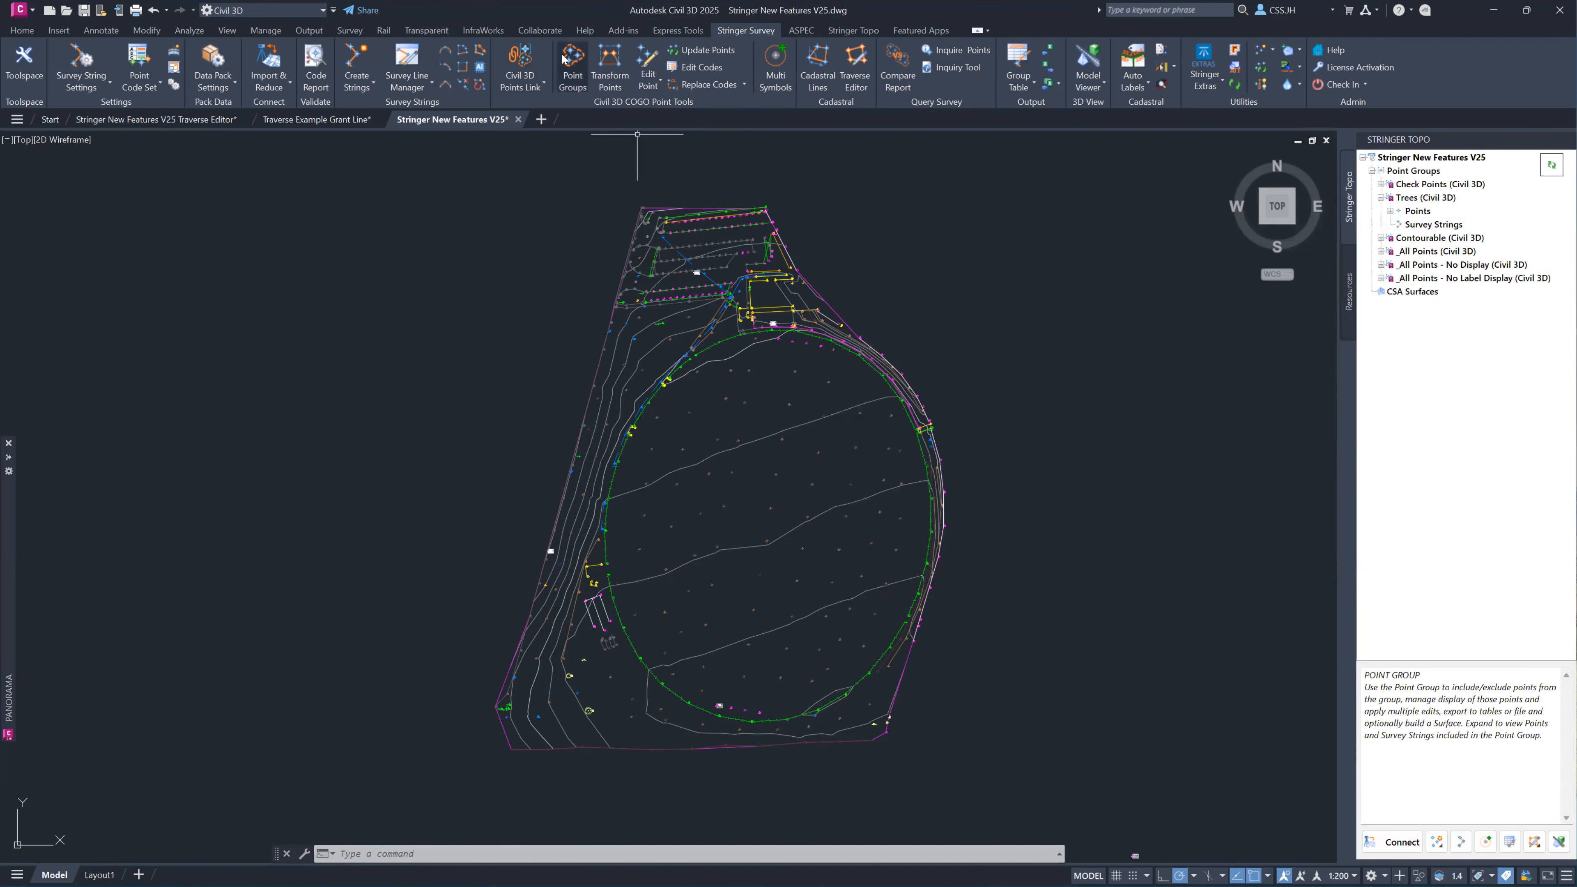
Examine the point codes in the Trees (Civil 3D) group, and look over the actions available in Excel Link.
click(593, 92)
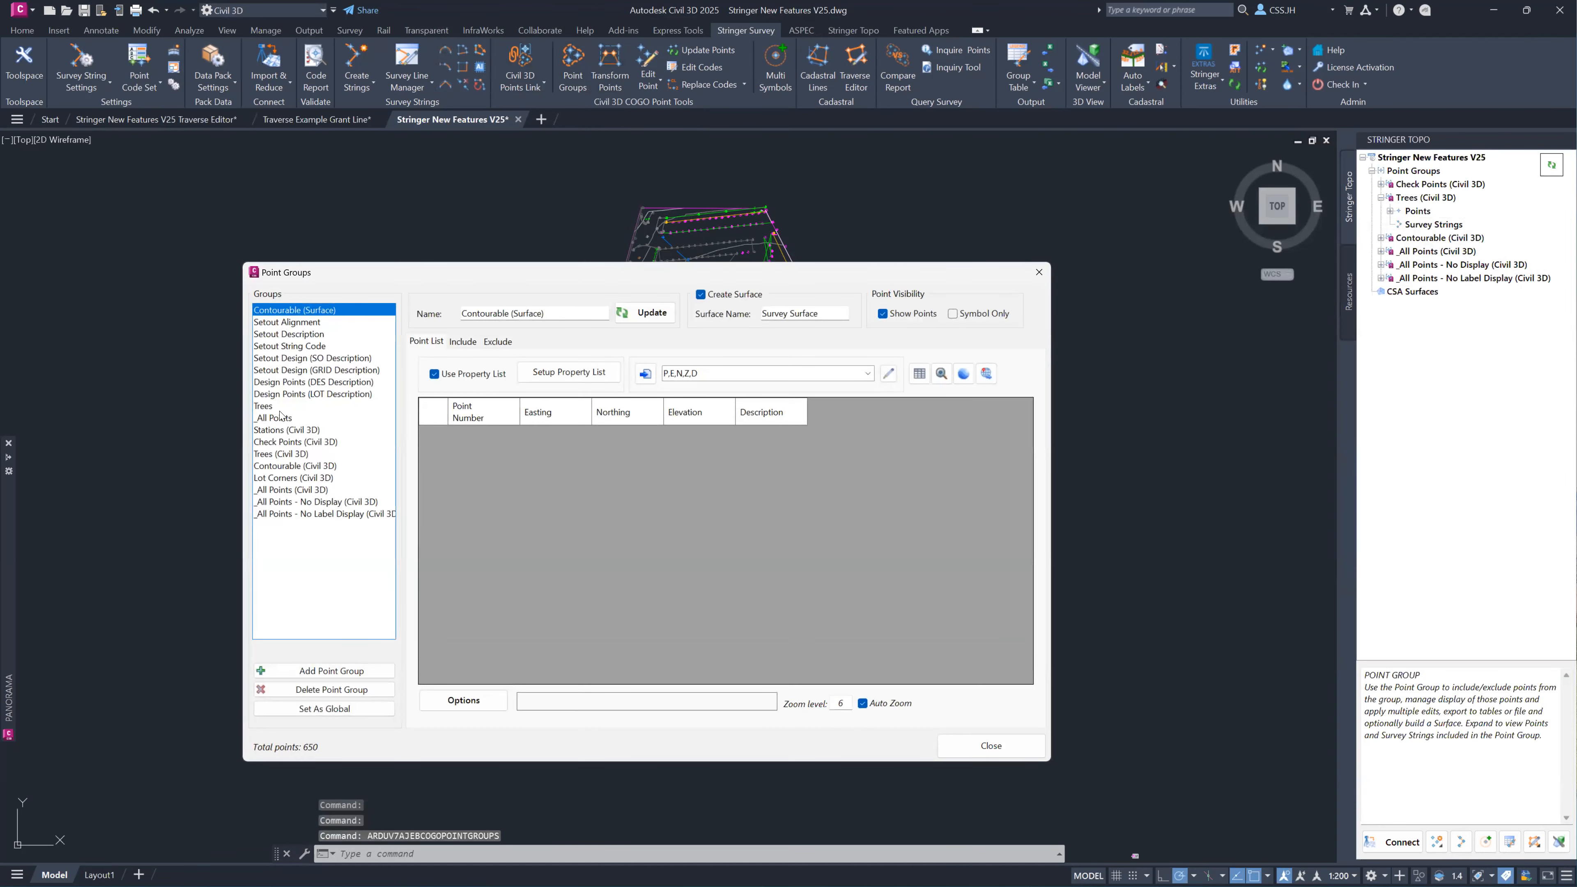
click(283, 455)
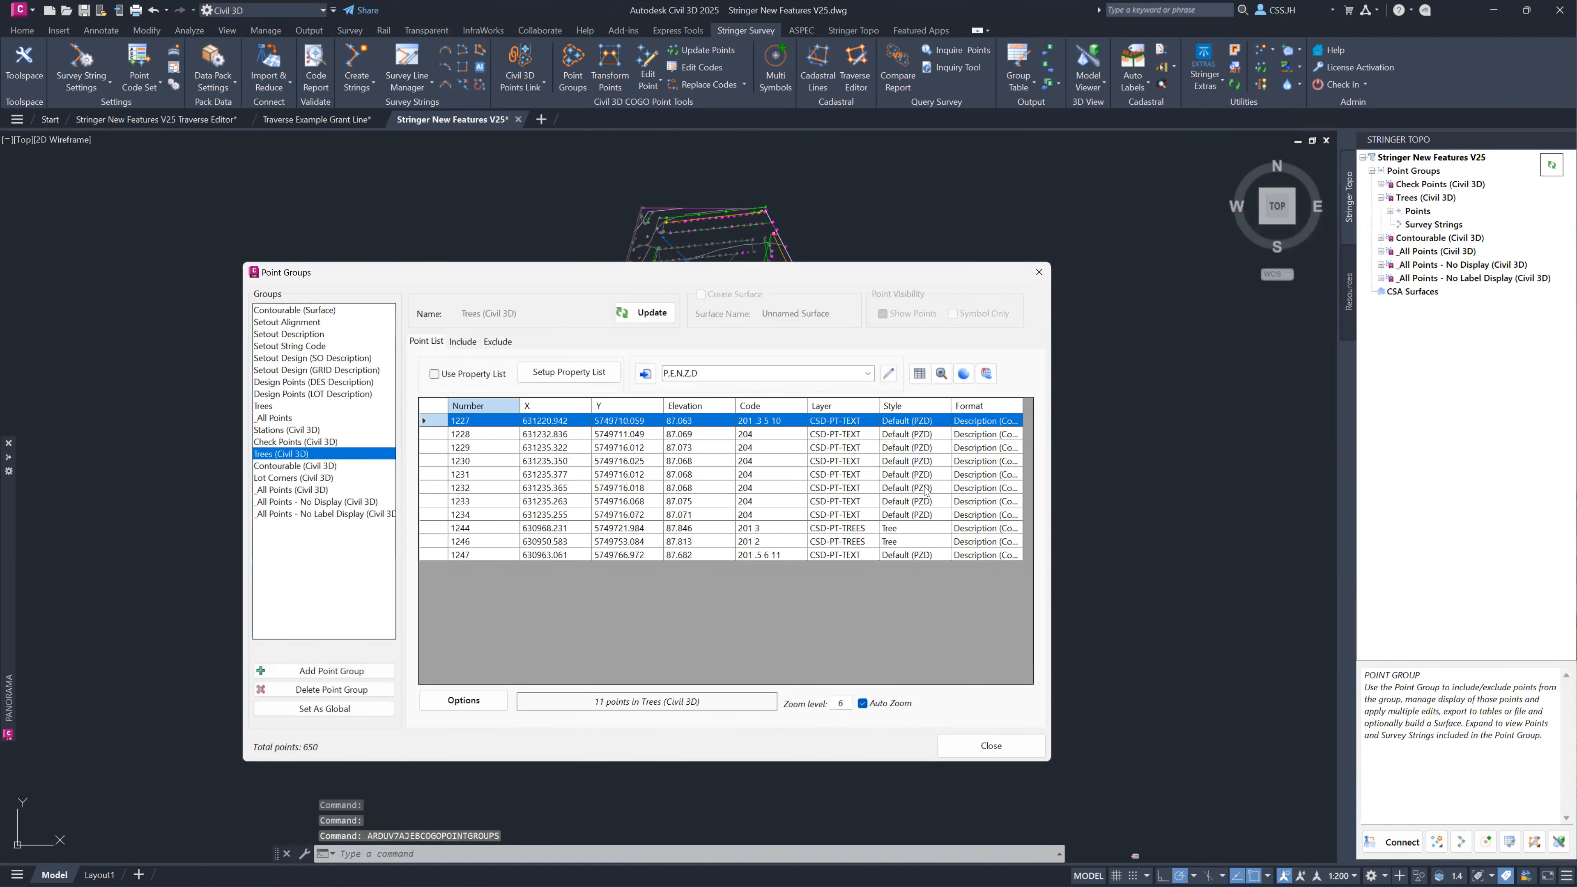
click(756, 425)
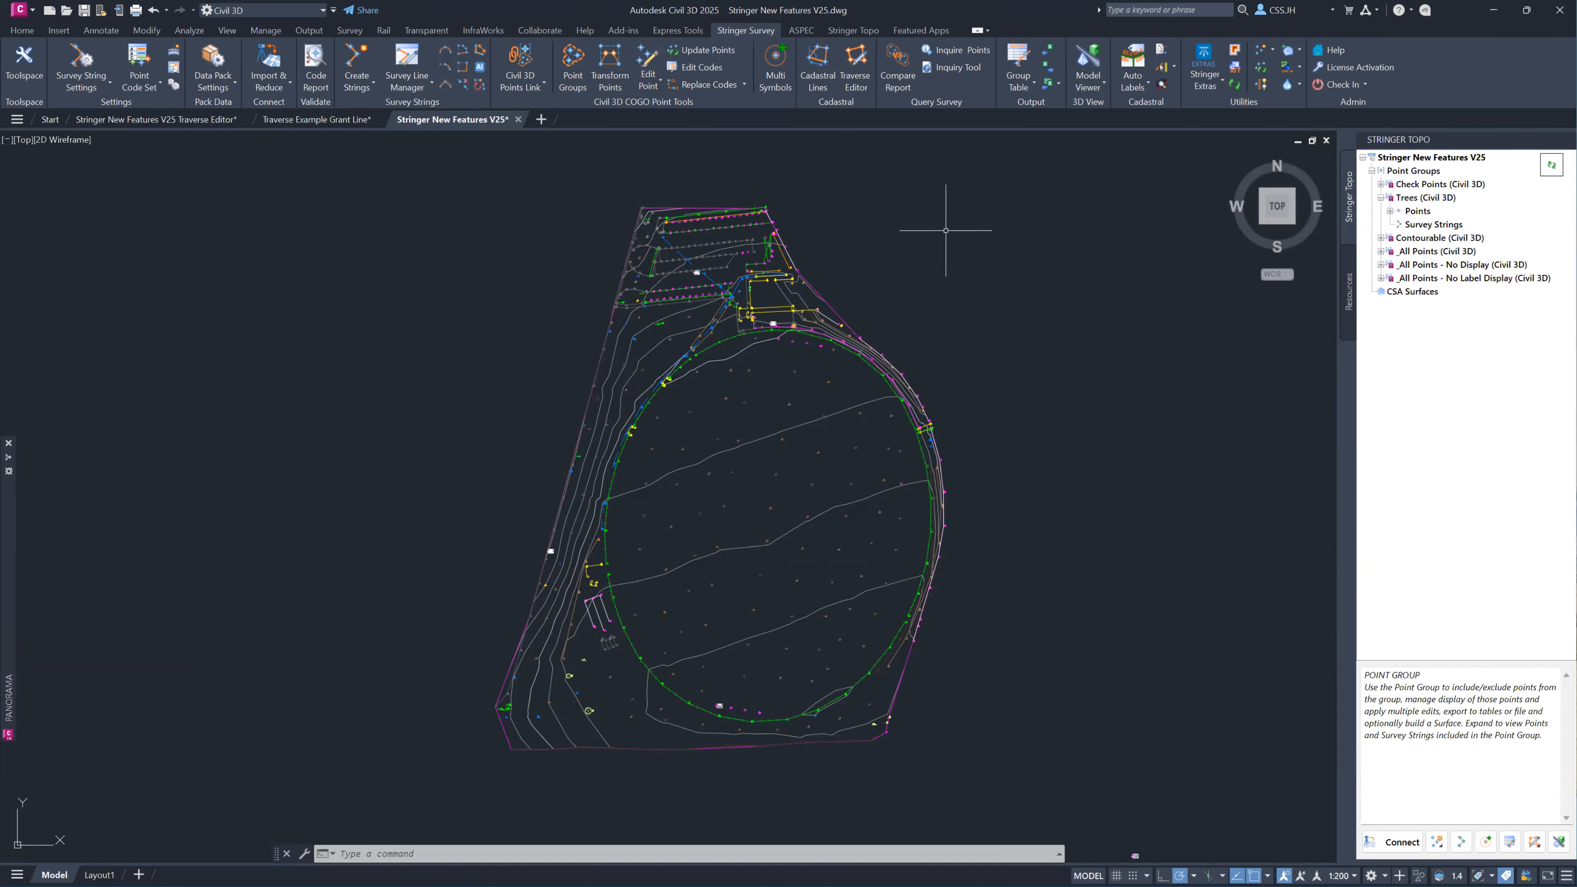
click(1047, 51)
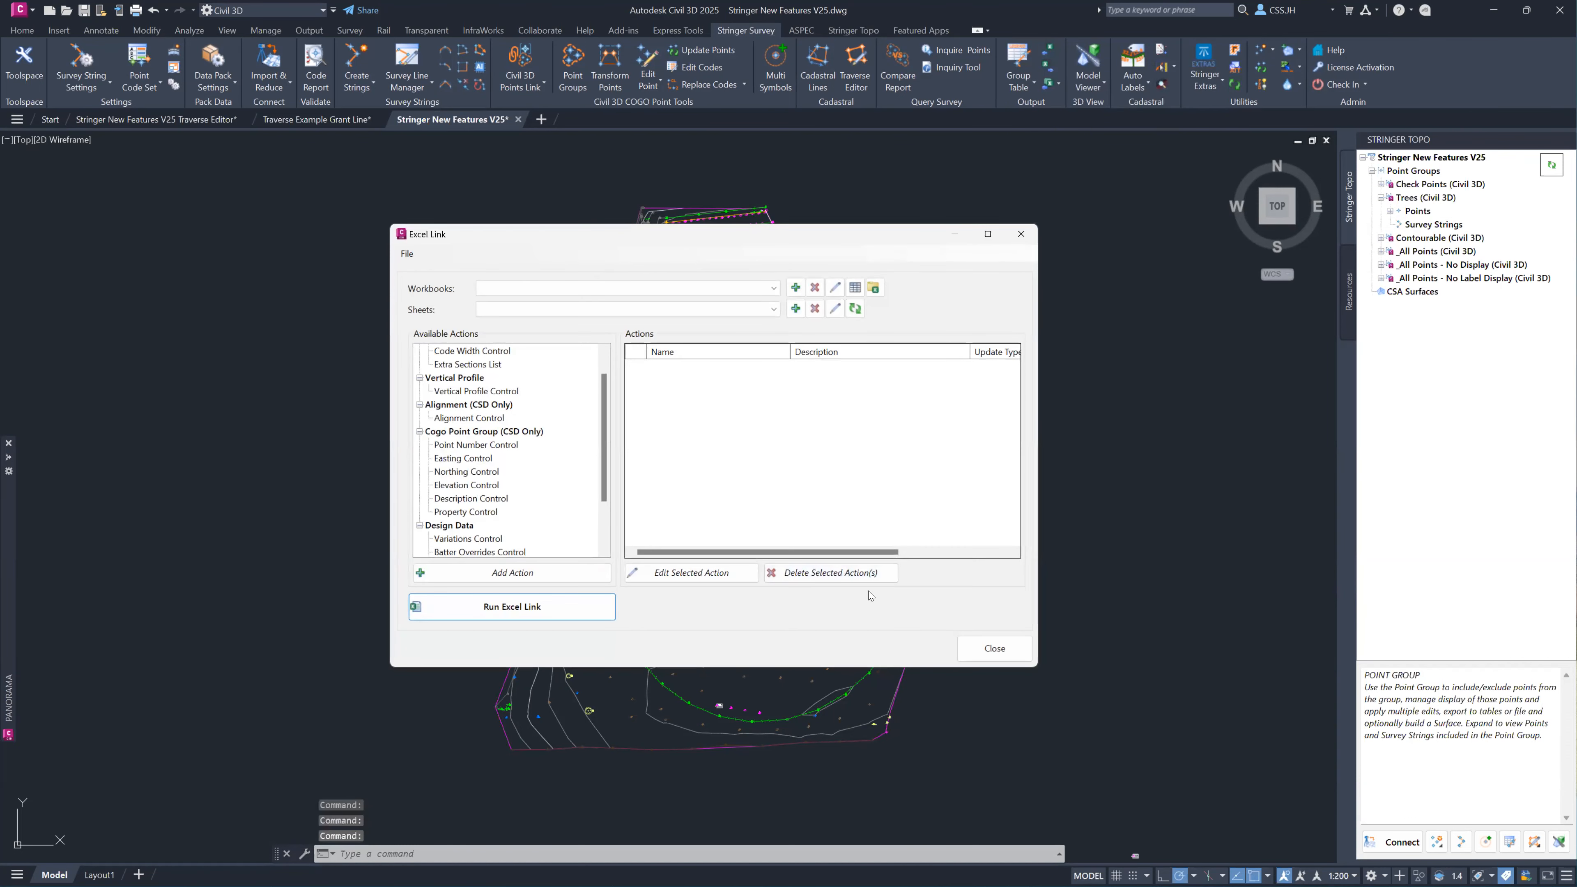
click(1001, 652)
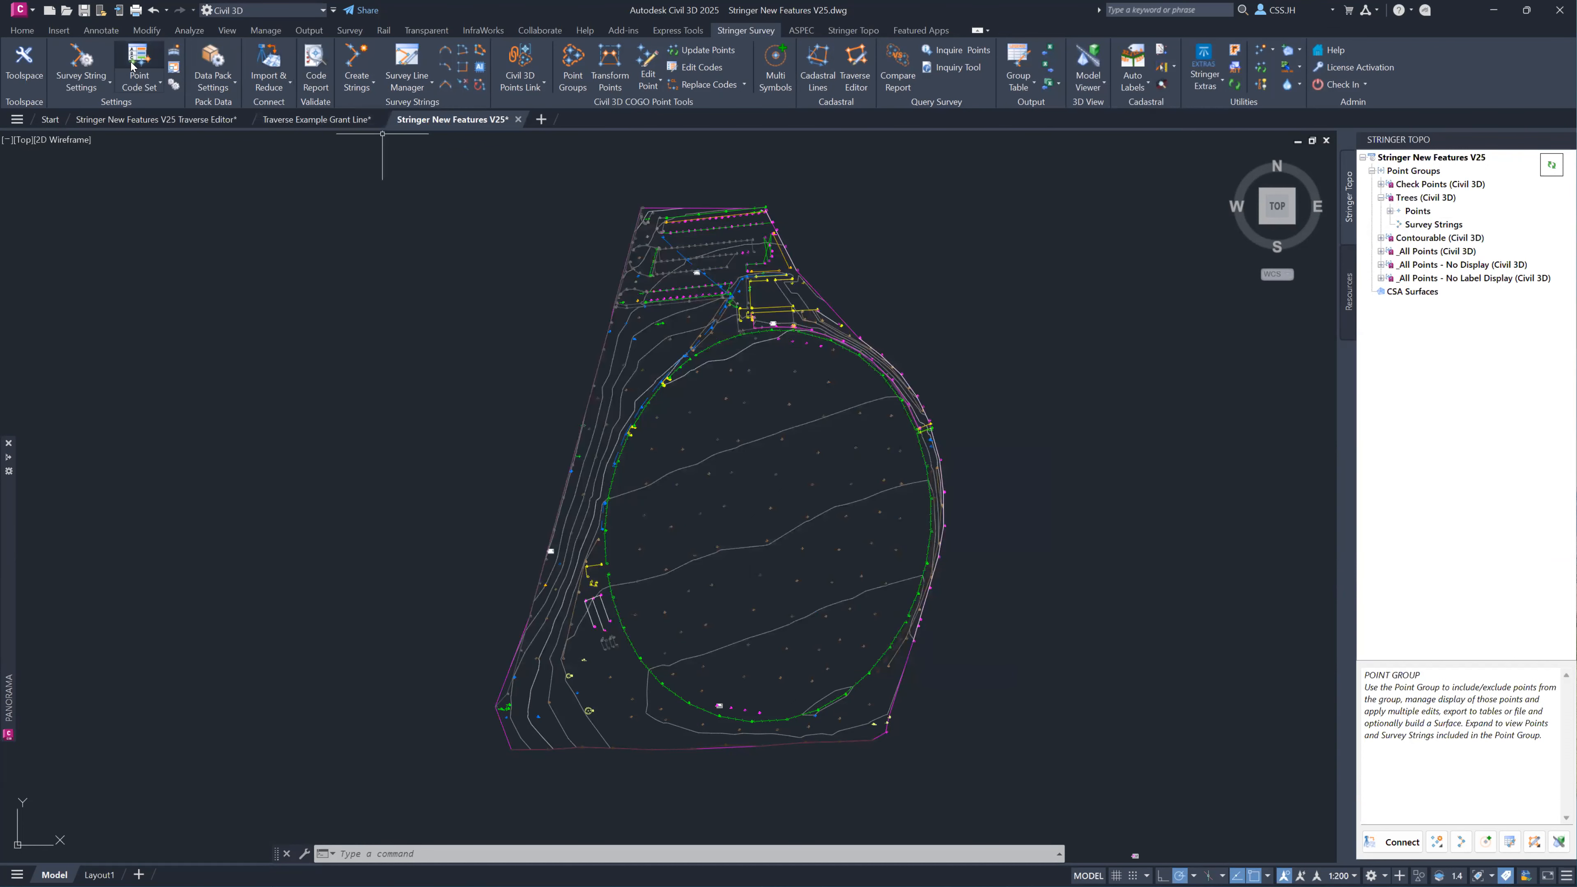
Enable the property list for the Trees (Civil 3D) point group and add a custom property named Type.
click(563, 64)
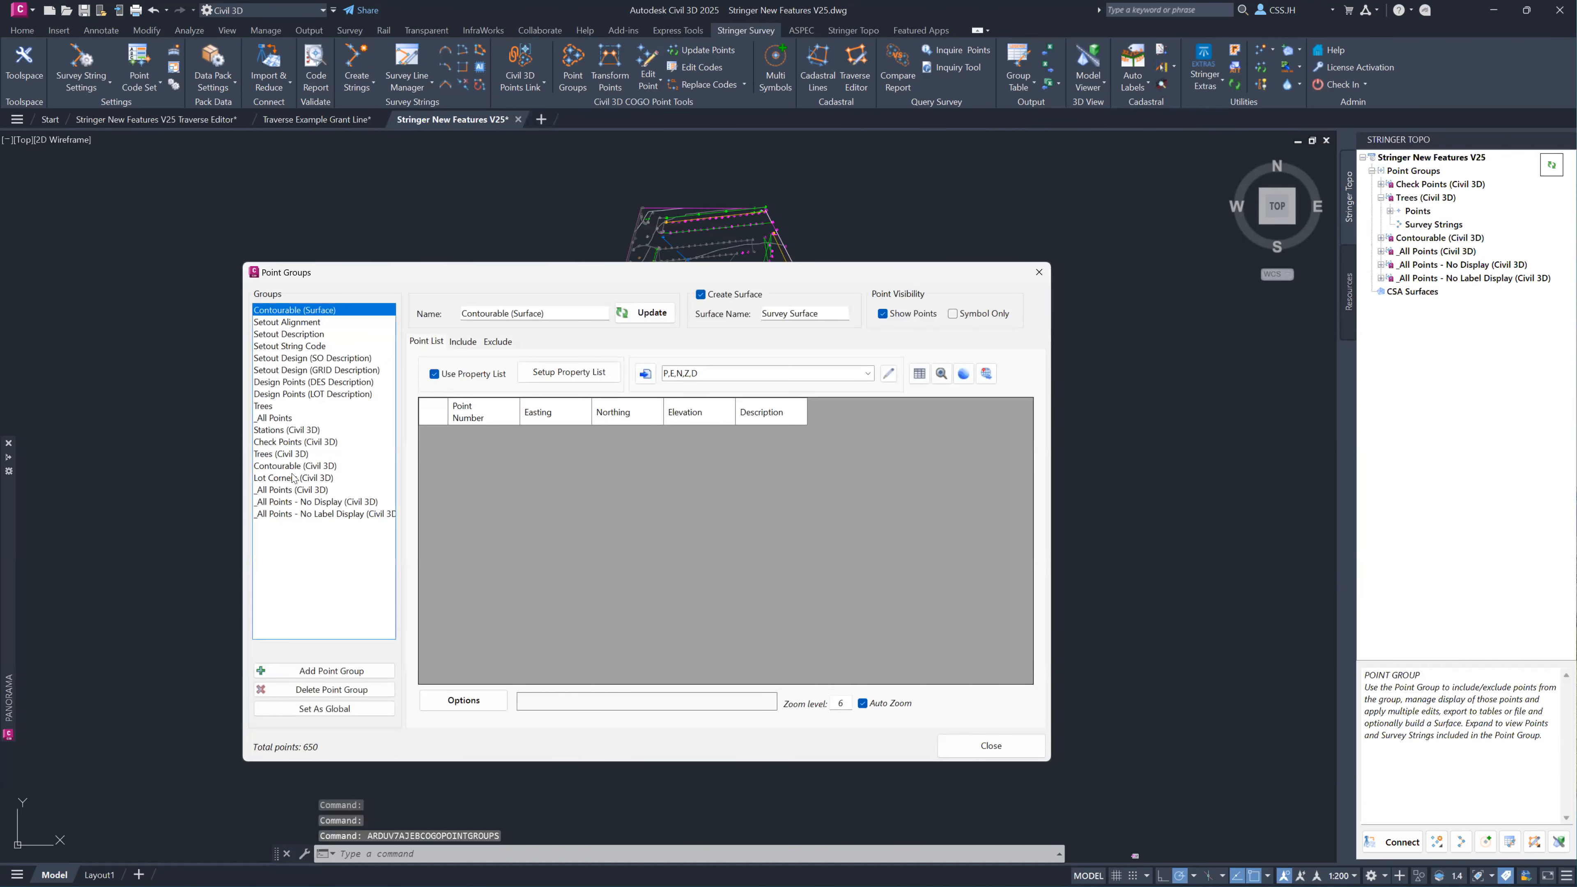
click(296, 455)
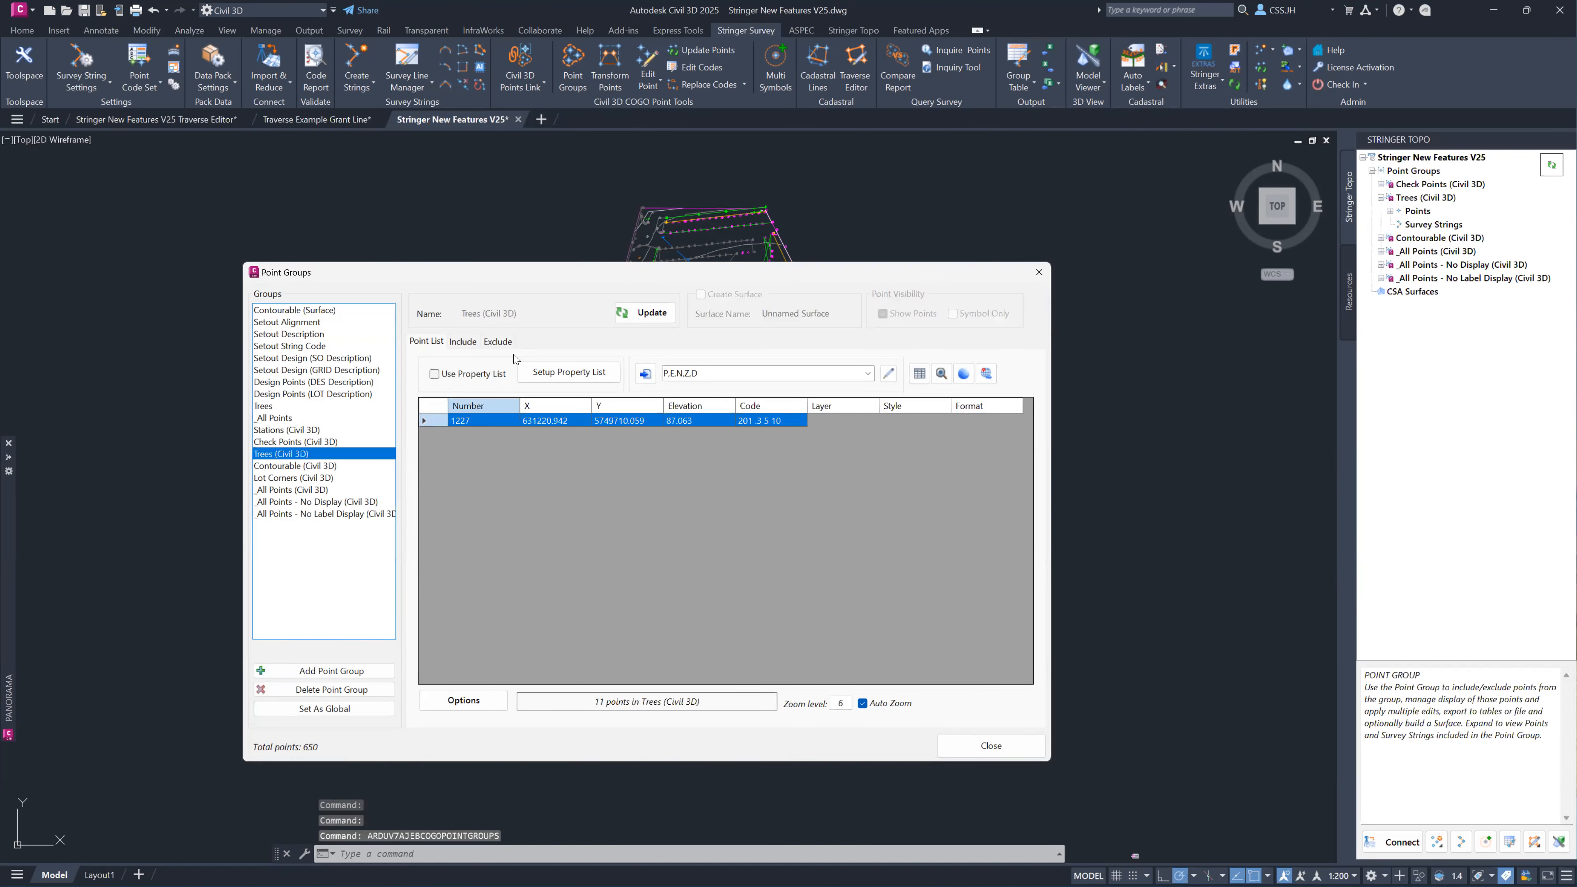
click(469, 377)
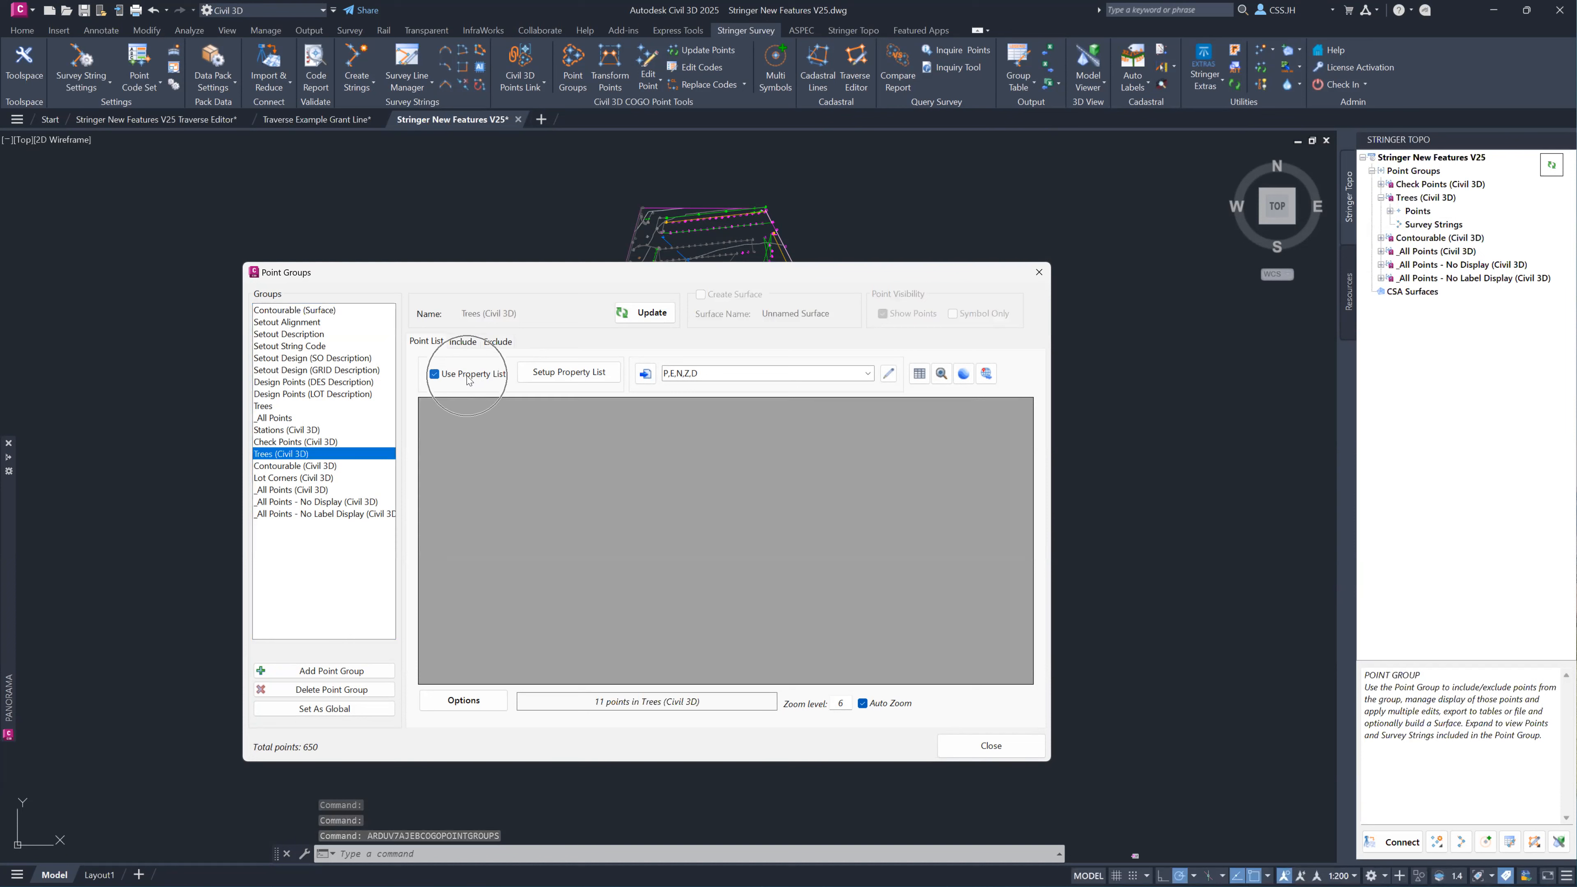
click(583, 373)
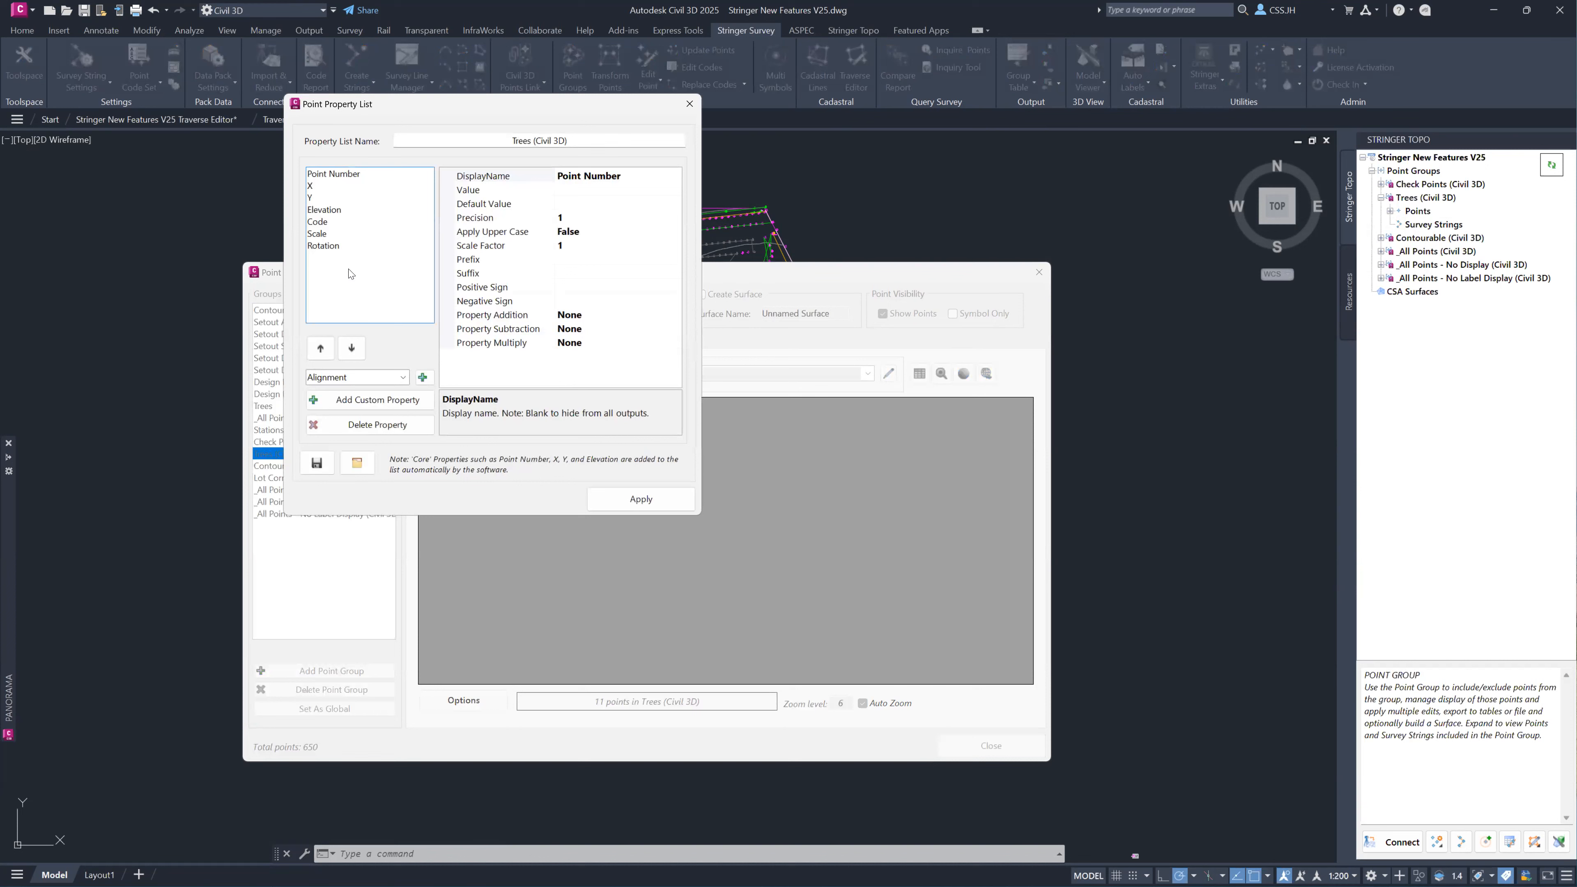
click(401, 403)
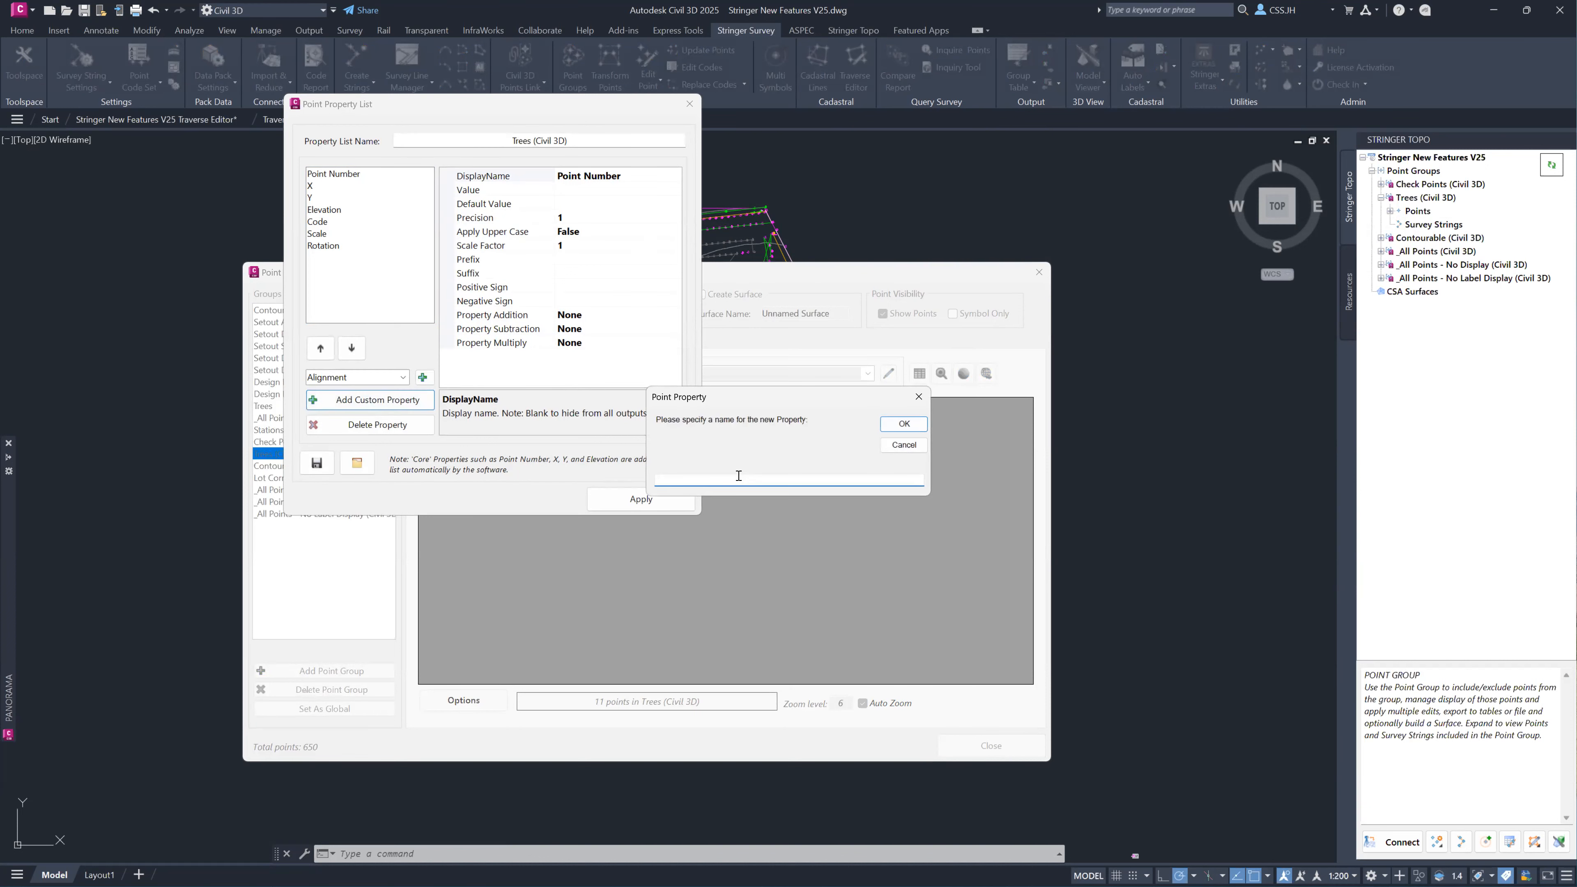
click(903, 424)
click(632, 501)
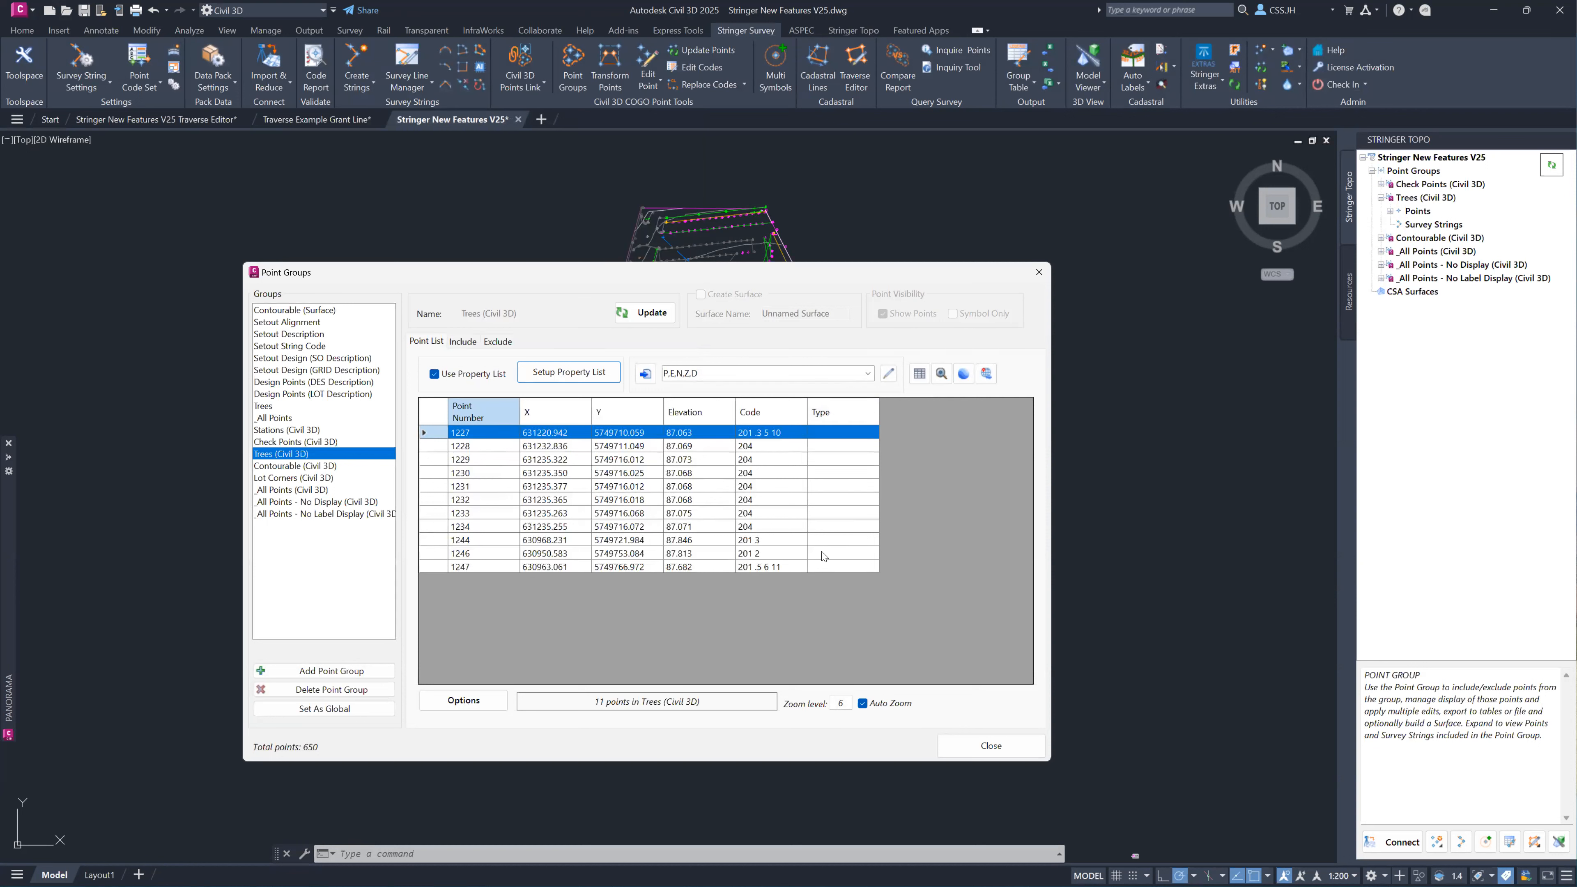
click(987, 741)
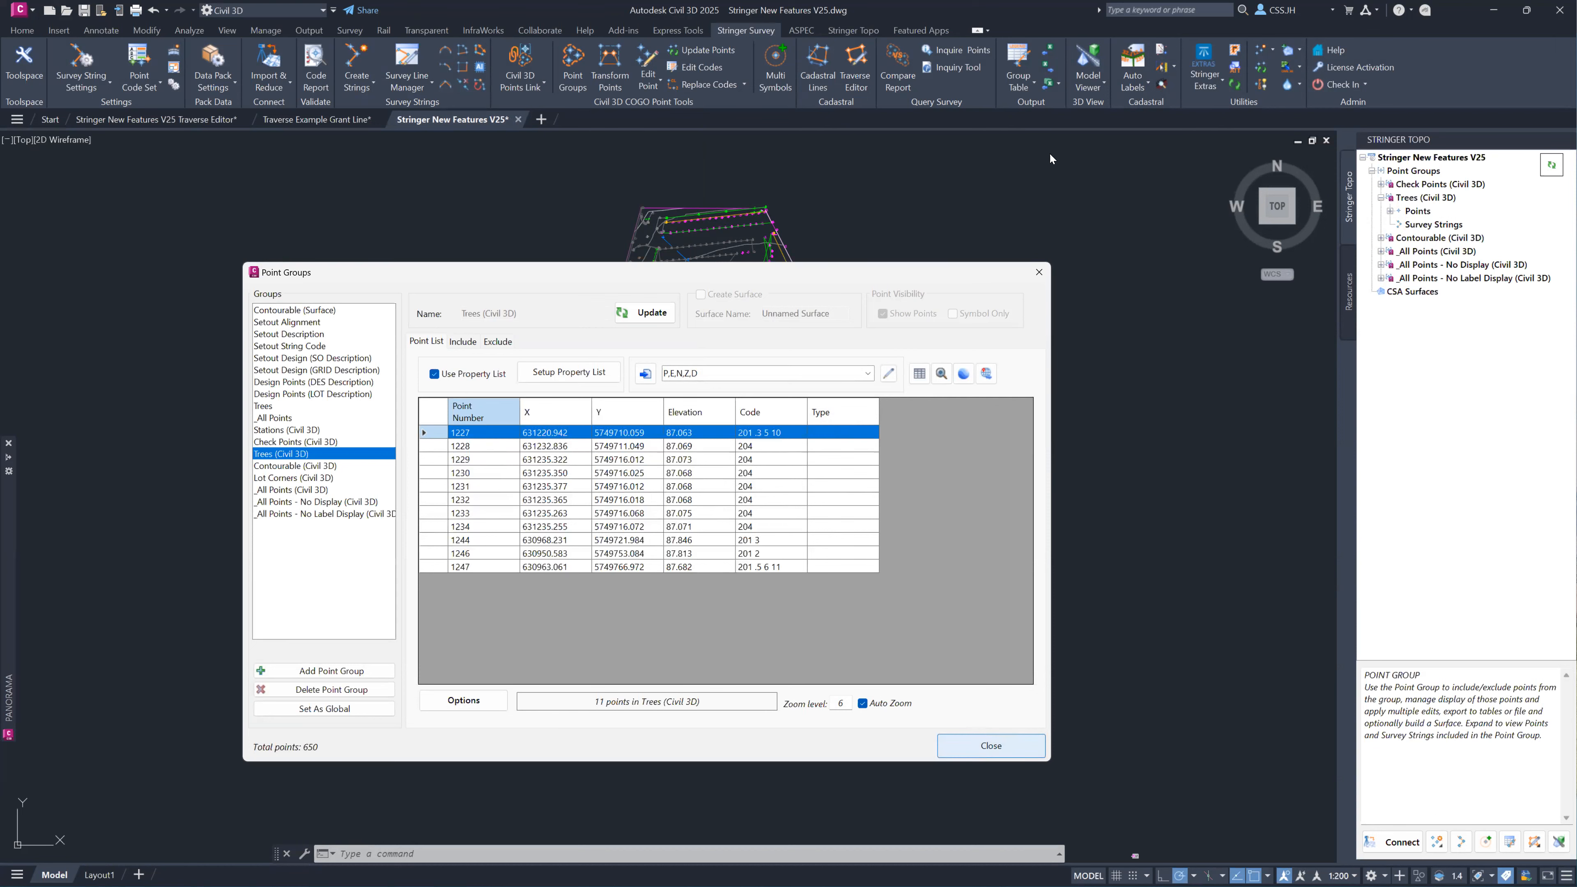
Create an Excel Link workbook named Tree Type, stored in a new Excel file also named Tree Type.
click(1048, 56)
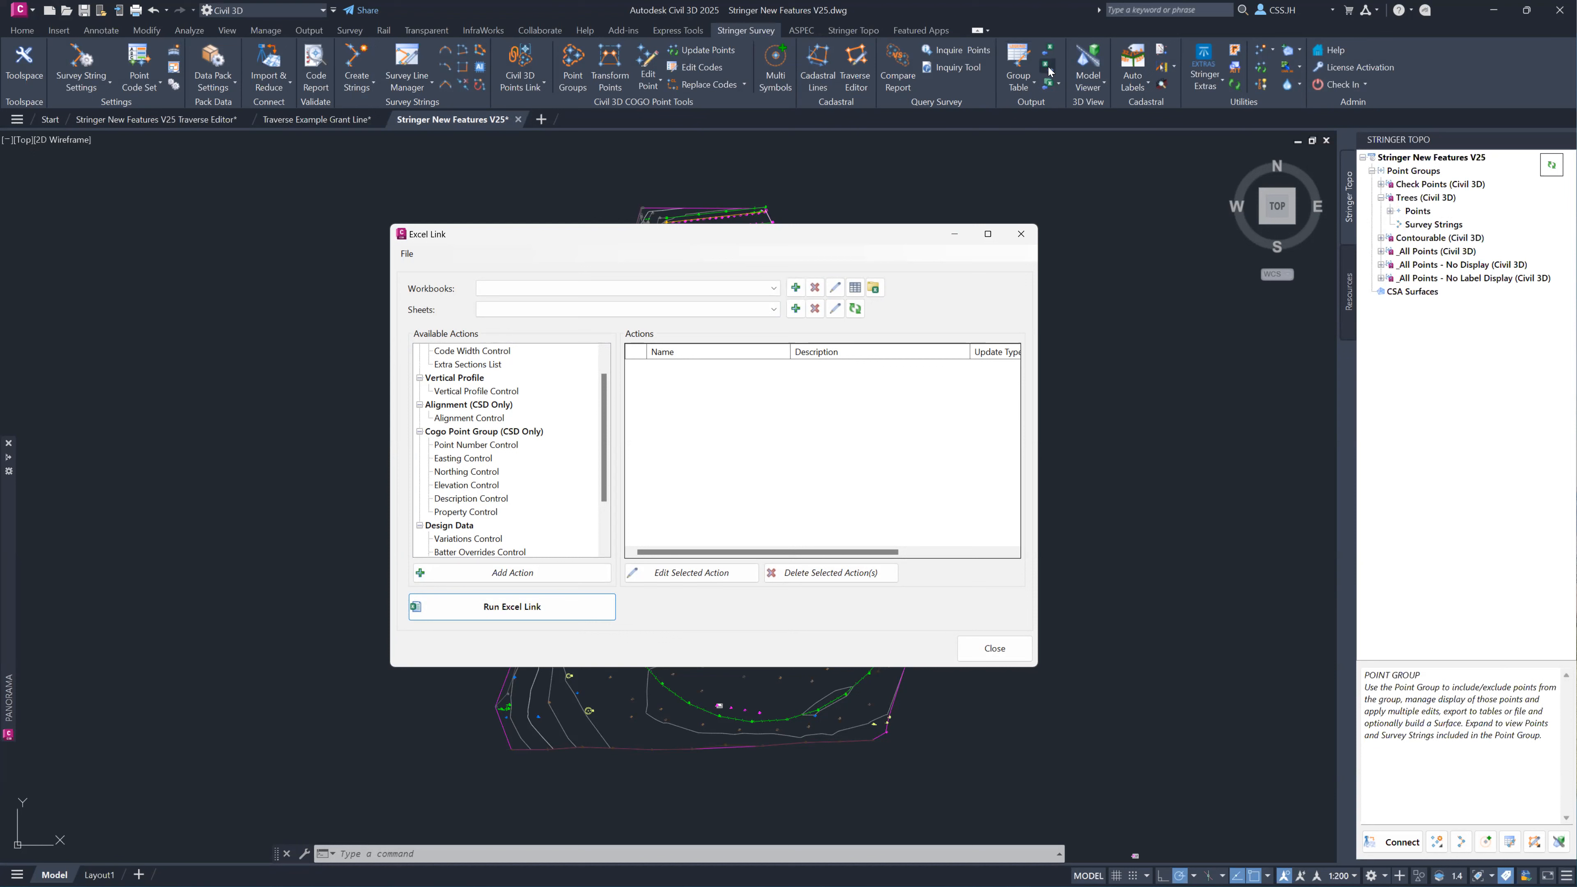
click(1059, 83)
click(1059, 87)
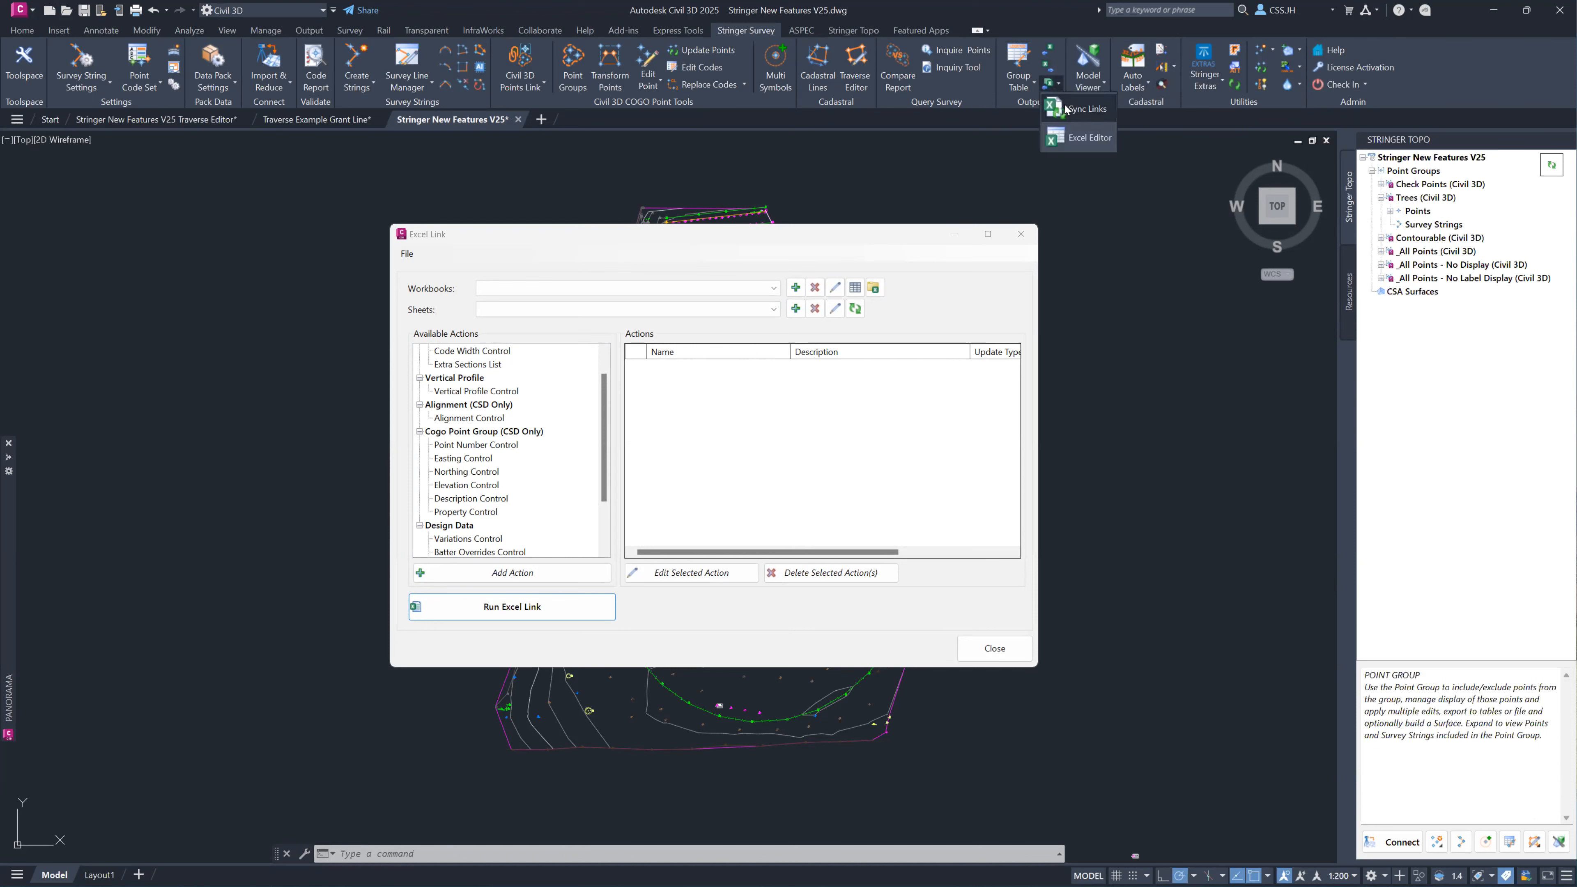
click(914, 230)
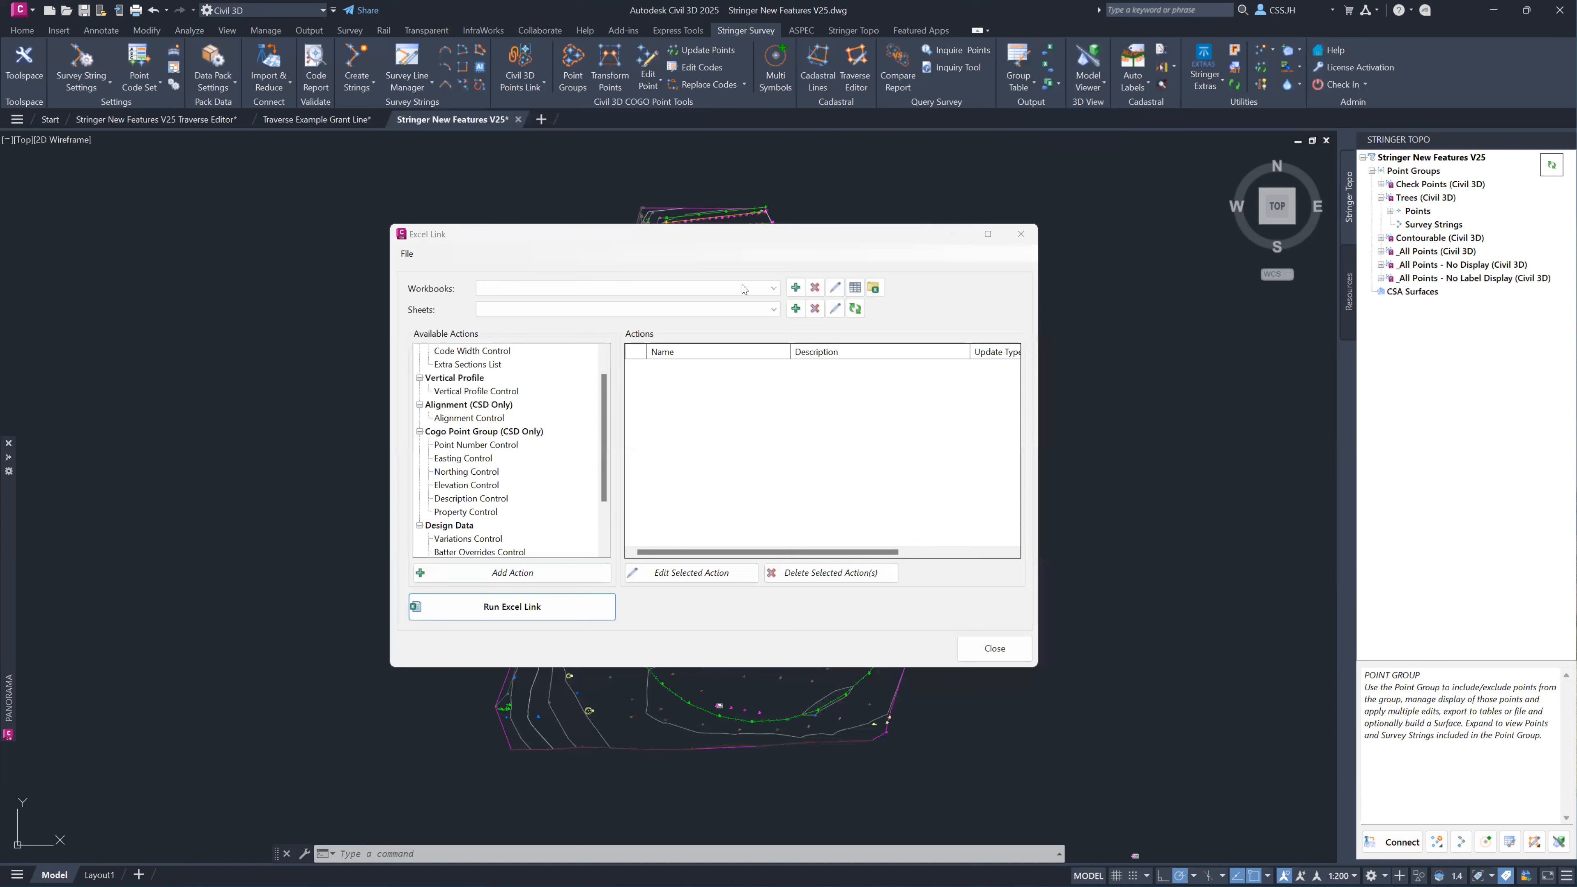
click(799, 290)
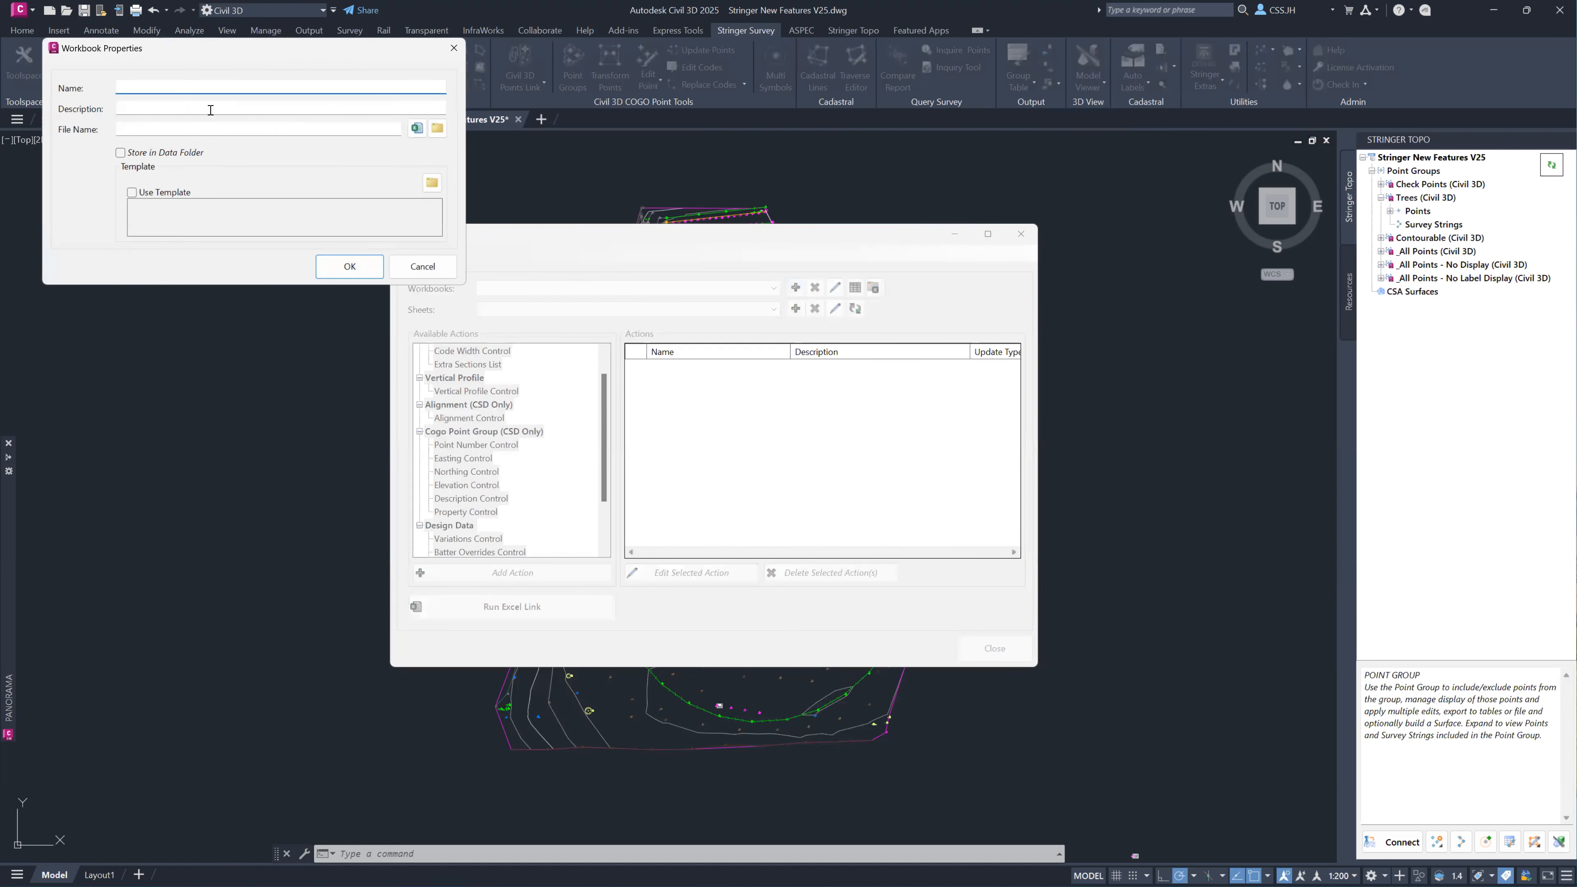
text(Tree Type)
click(417, 128)
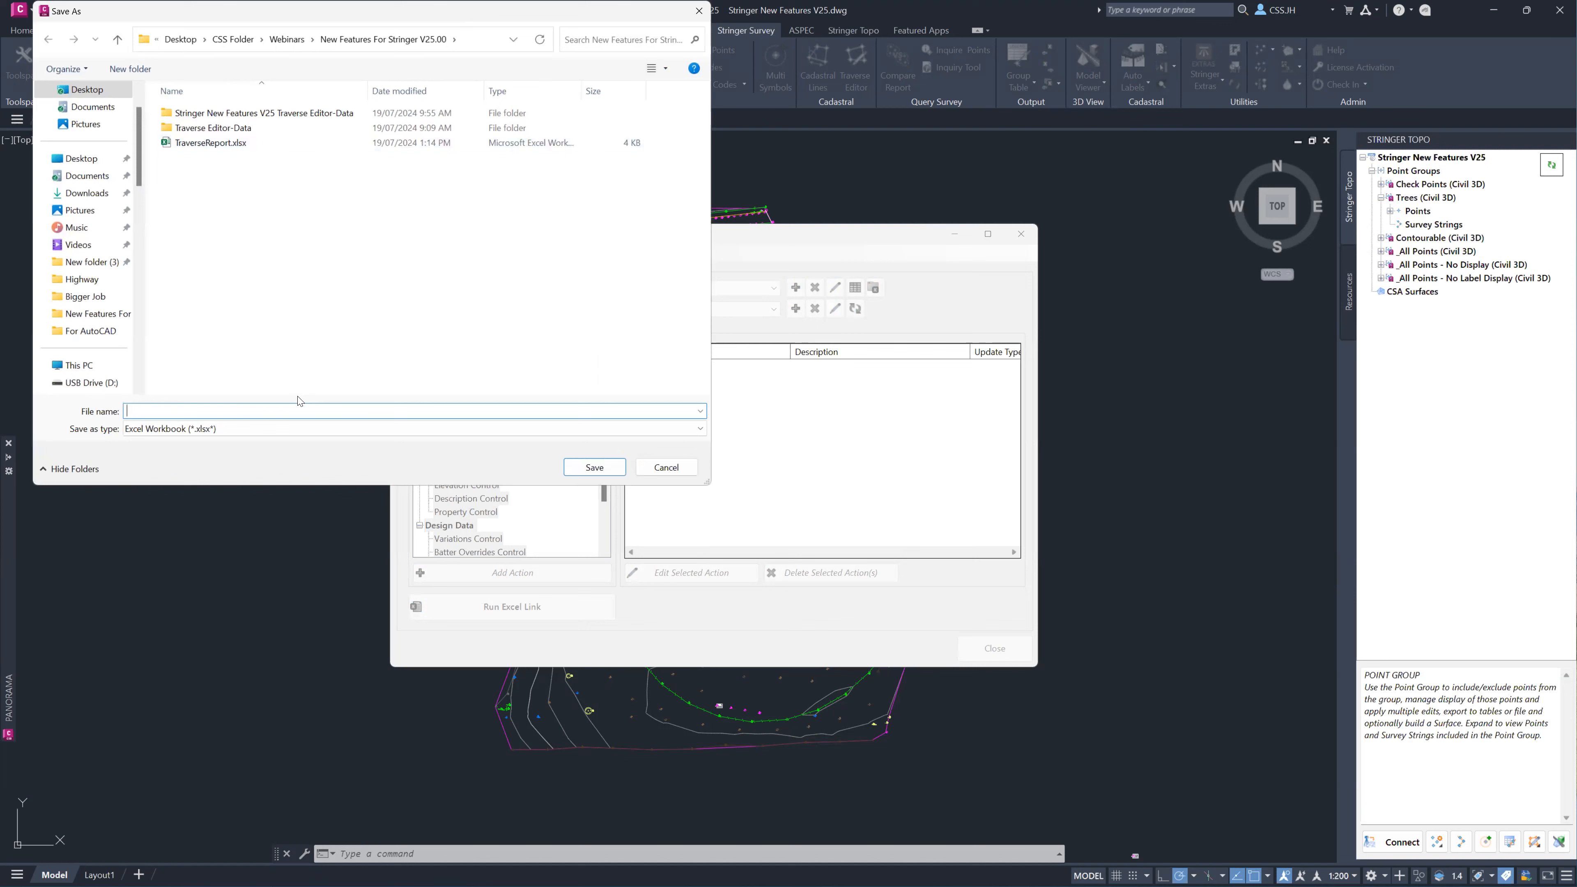
text(Tree Type)
click(612, 468)
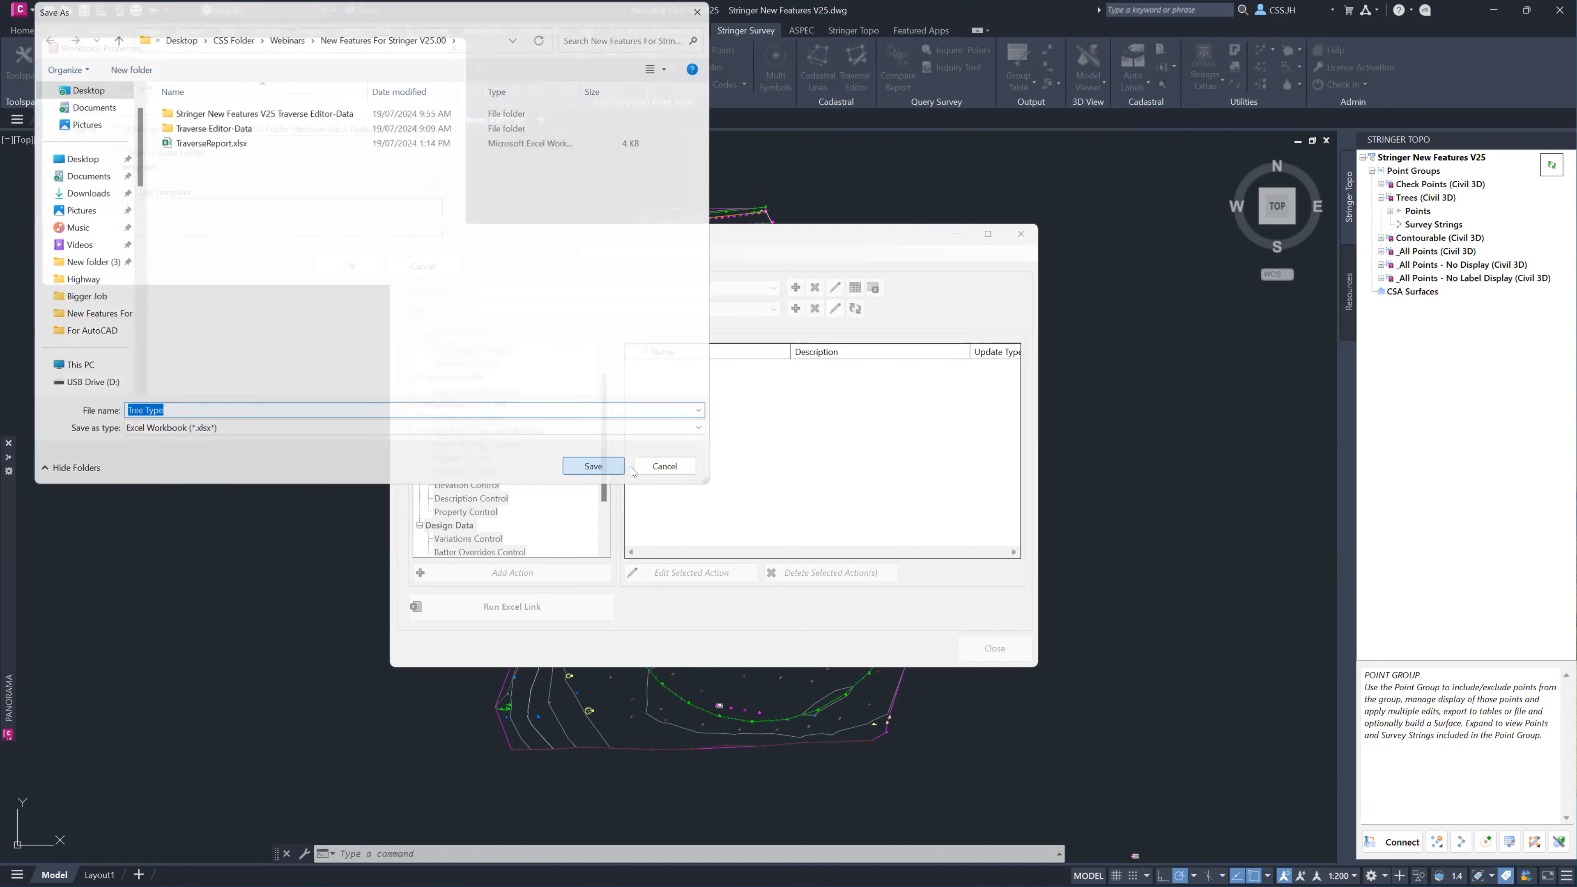
click(345, 273)
Start a COGO point group Property Control action for Sheet1 of the Tree Type workbook.
scroll(528, 457, down, 1)
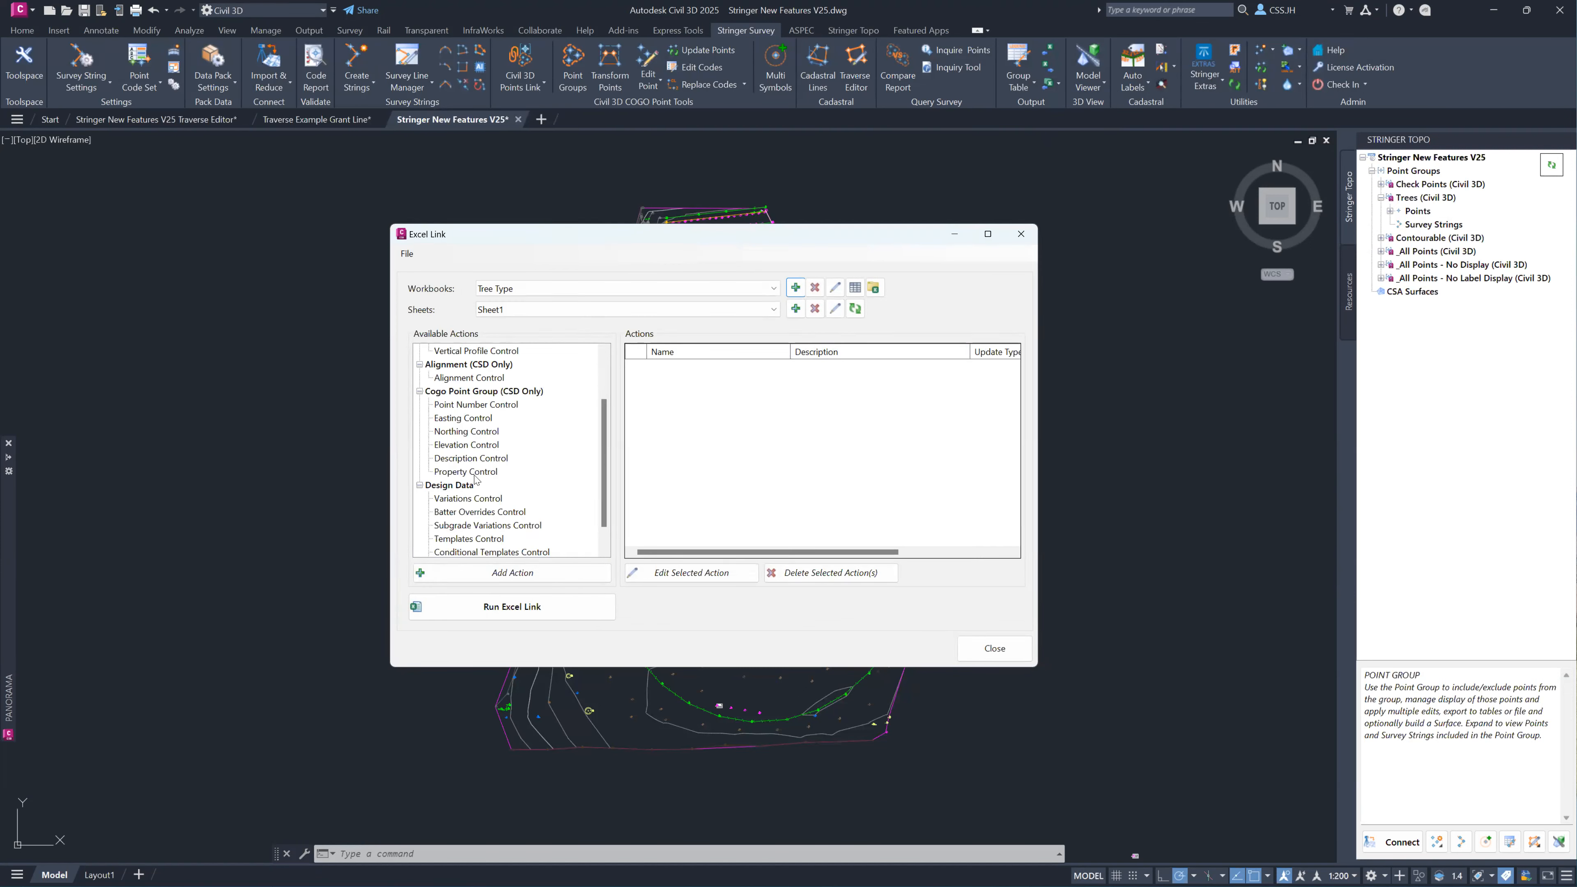
scroll(495, 462, up, 2)
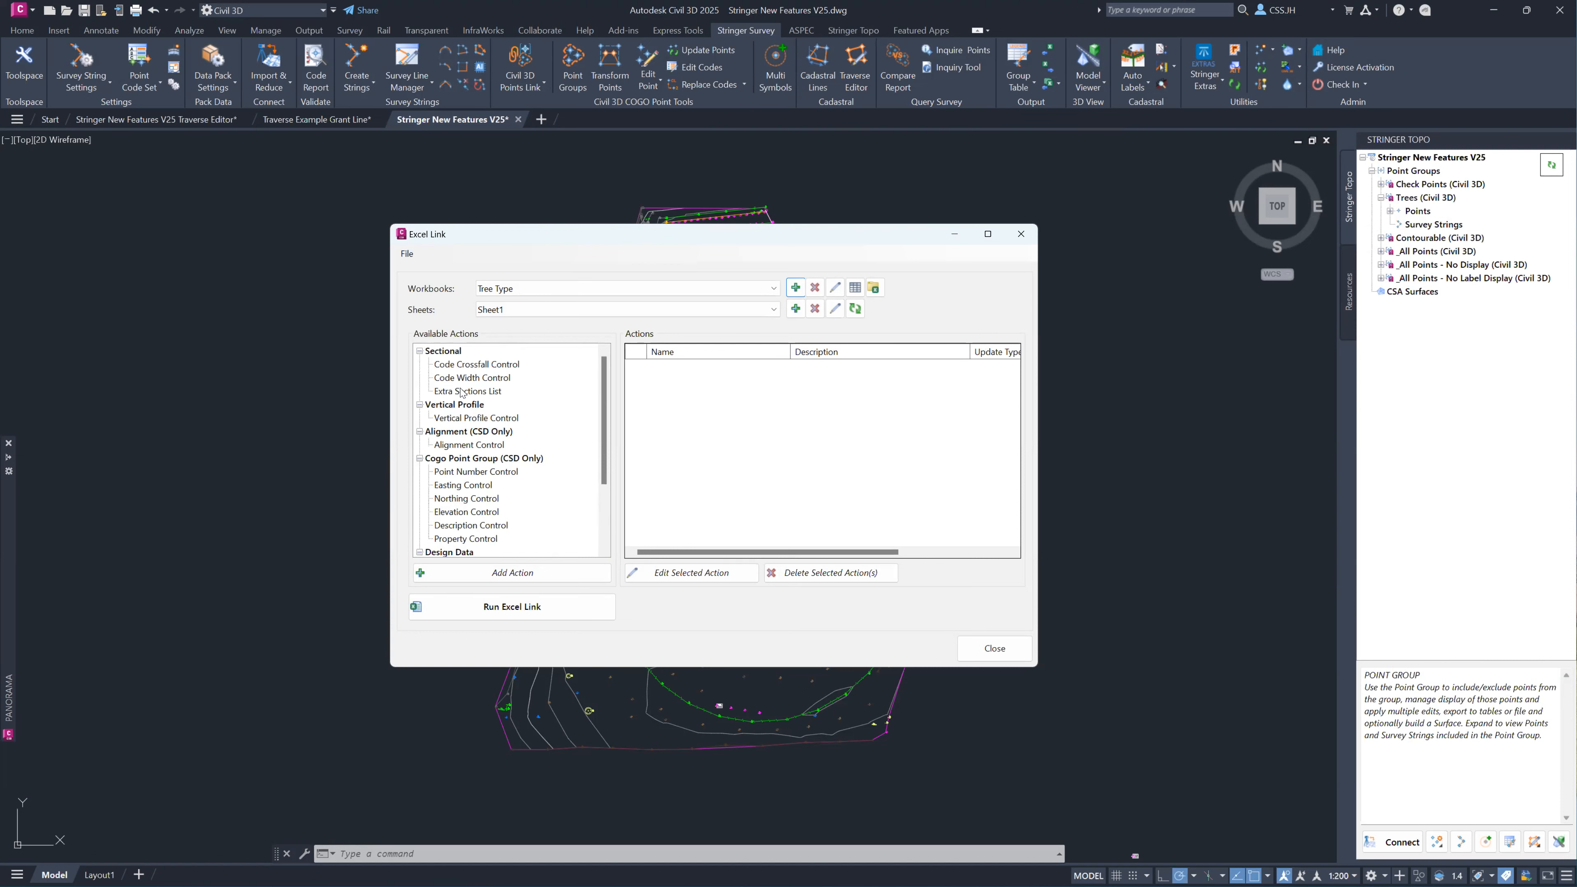
scroll(478, 474, down, 1)
scroll(484, 477, down, 2)
scroll(496, 497, up, 3)
click(468, 445)
click(485, 539)
double_click(485, 539)
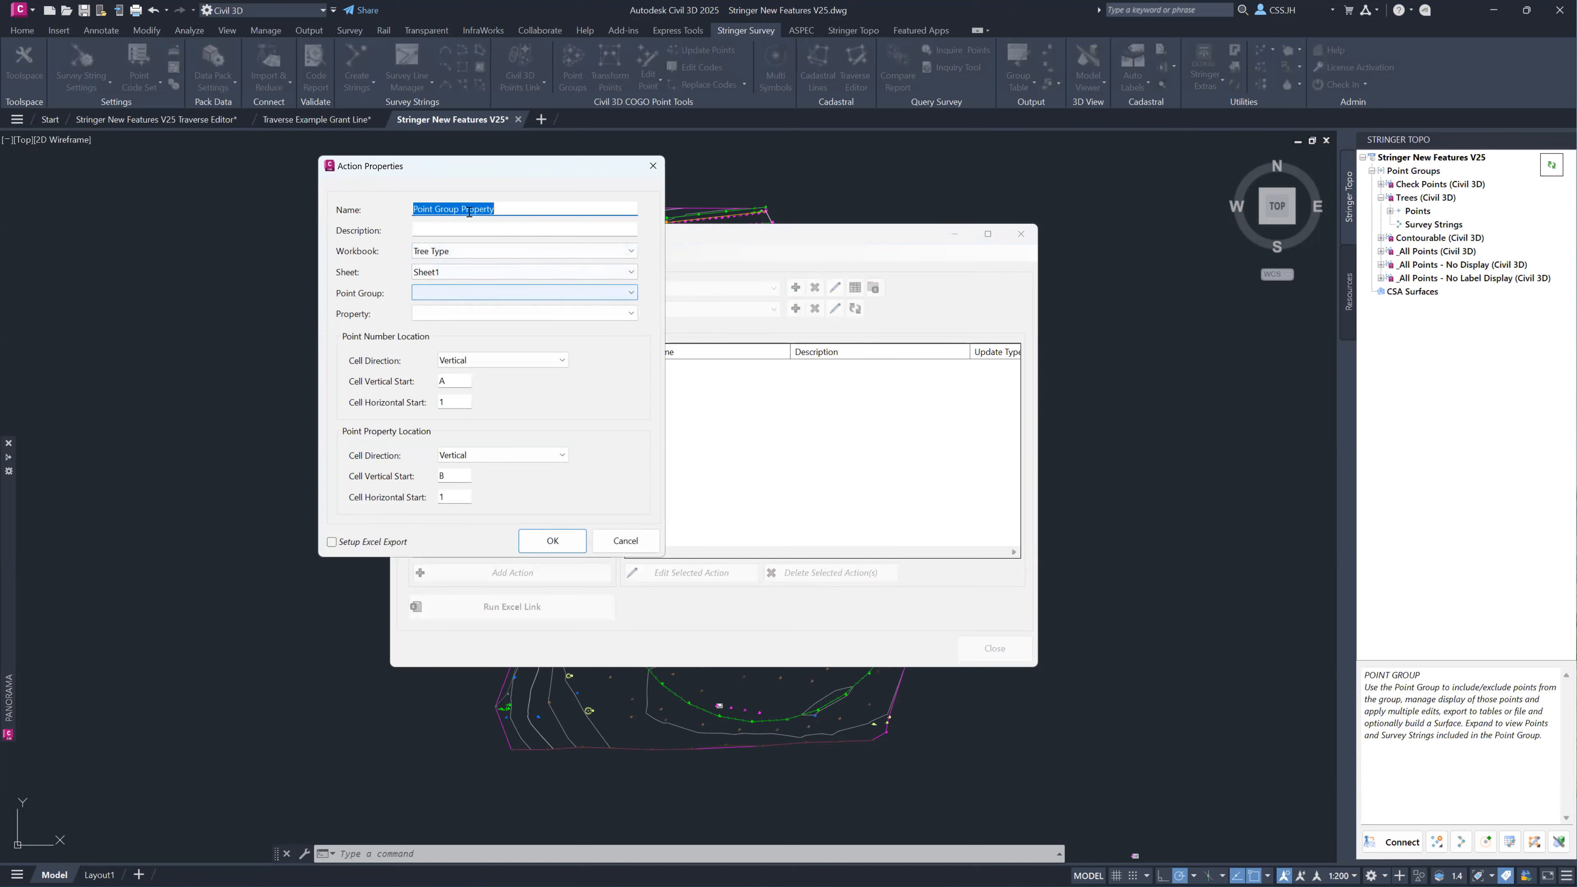
Name the action Type and assign it the Trees (Civil 3D) point group and the Type property.
drag(523, 212, 352, 208)
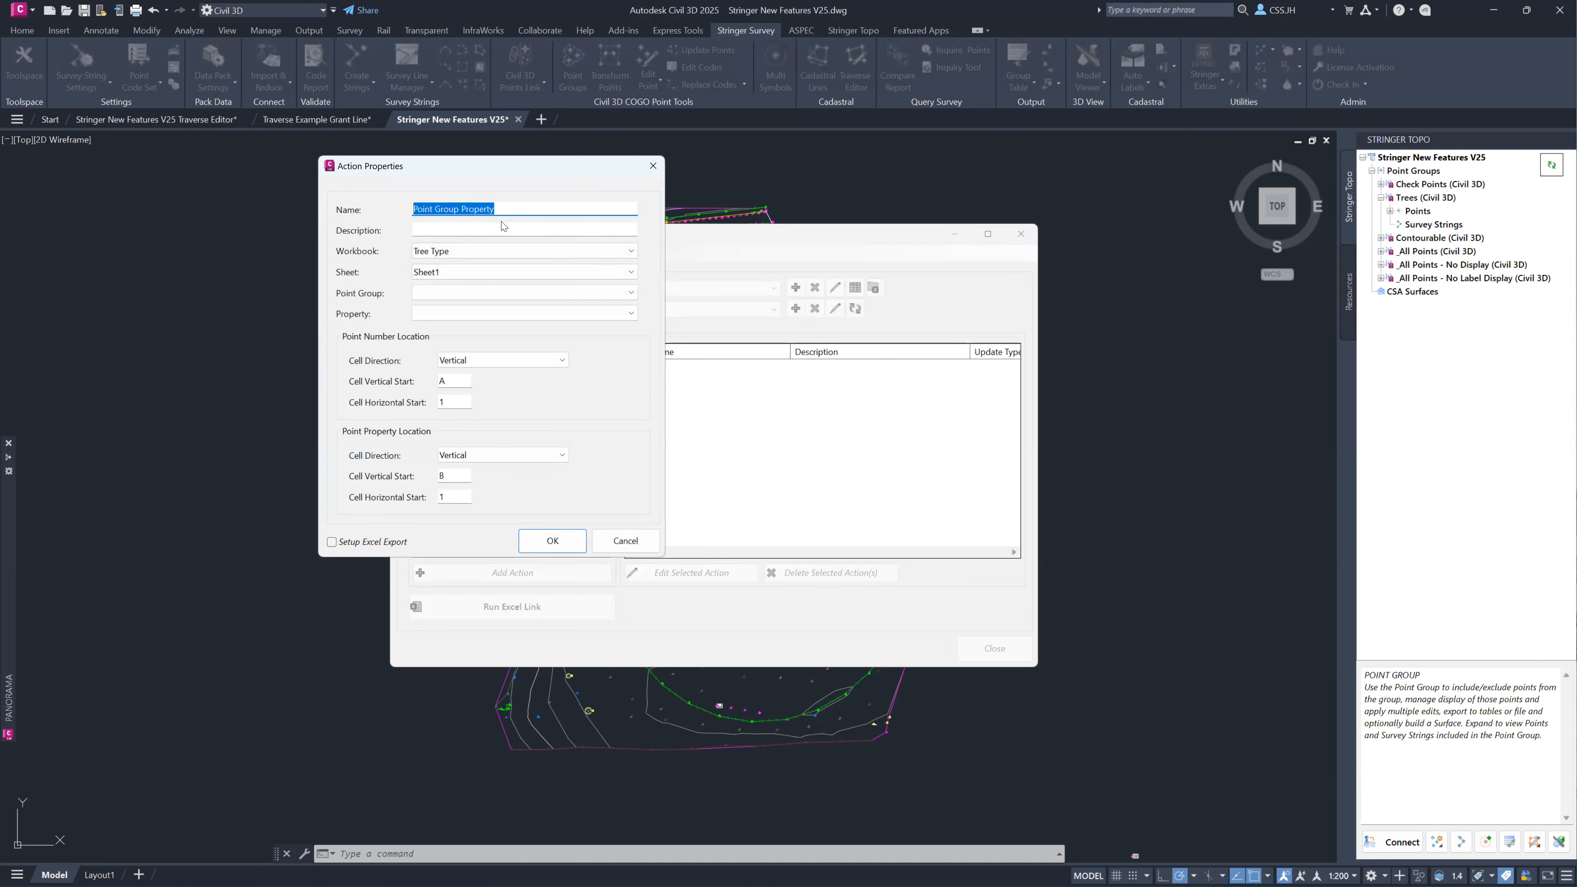
text(Type)
click(477, 252)
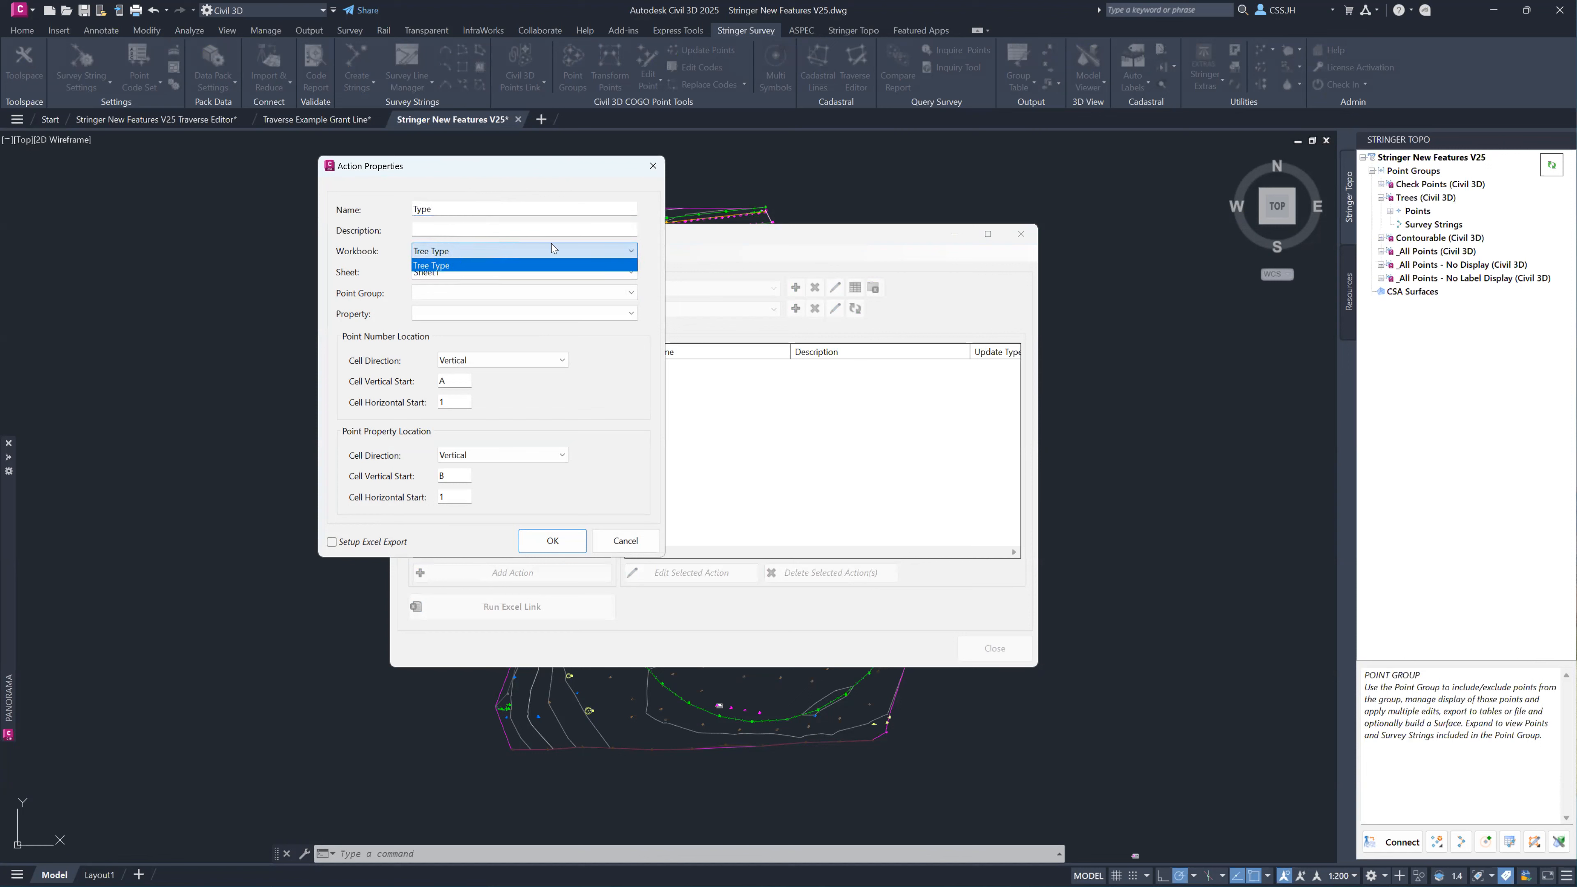
click(838, 242)
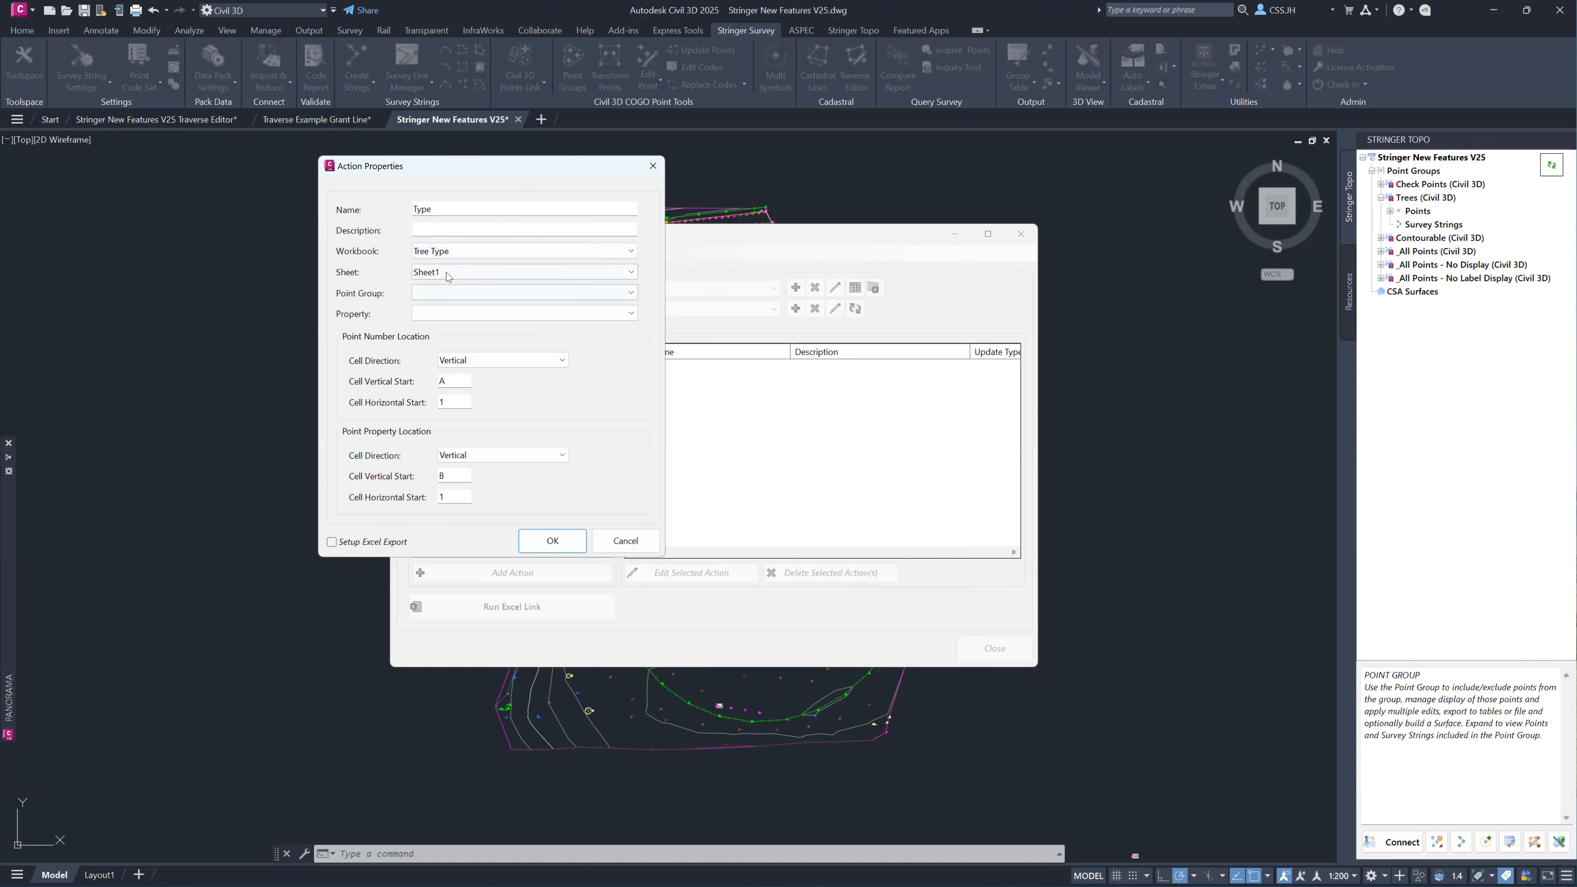
click(469, 292)
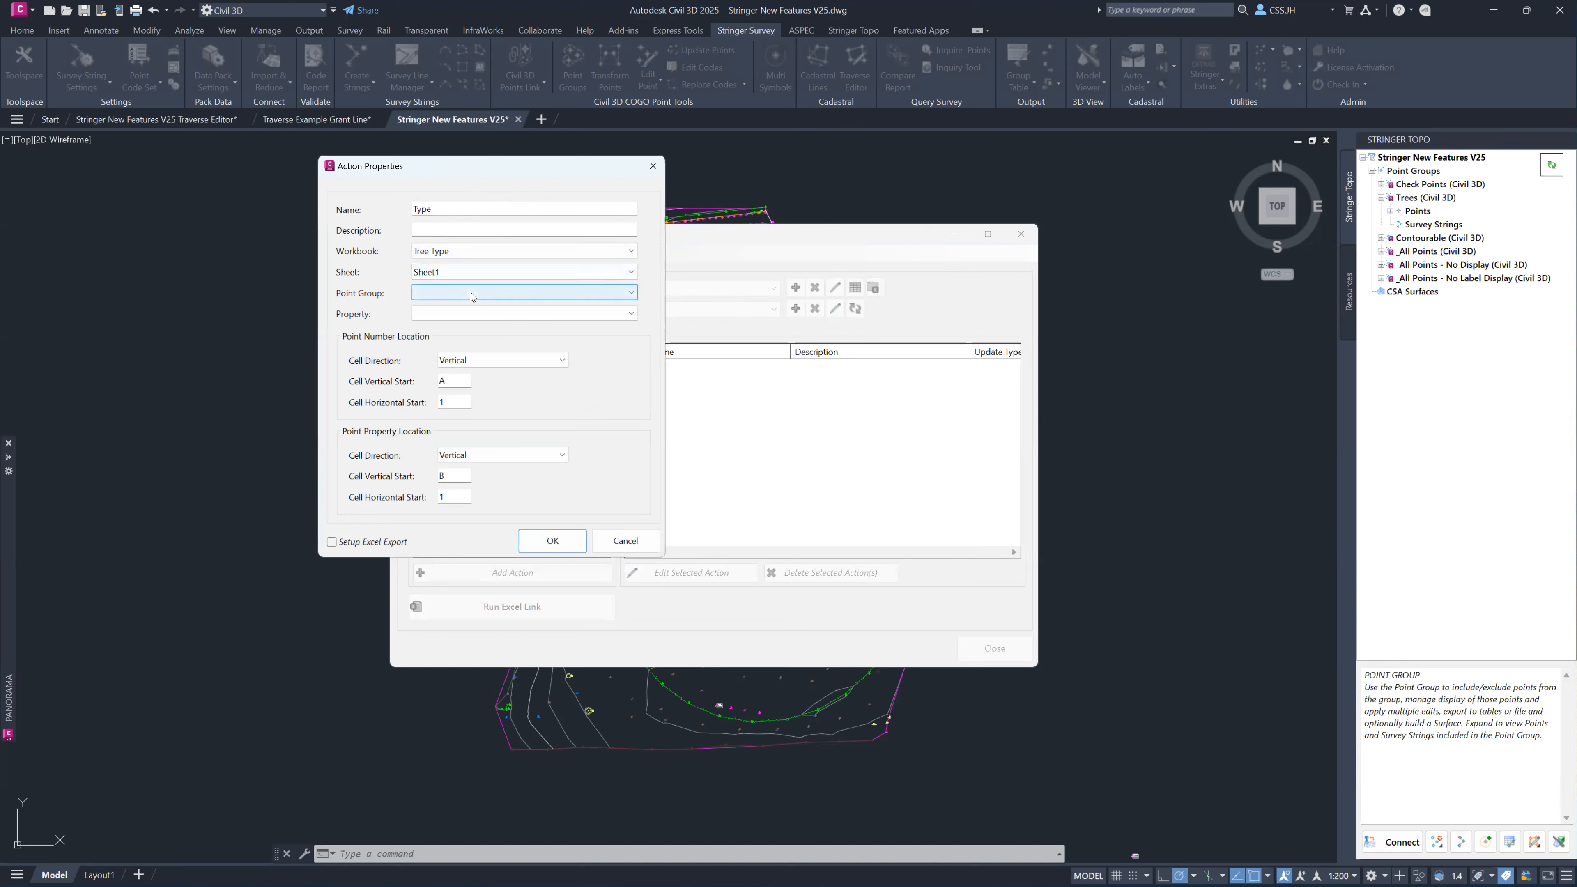
click(475, 463)
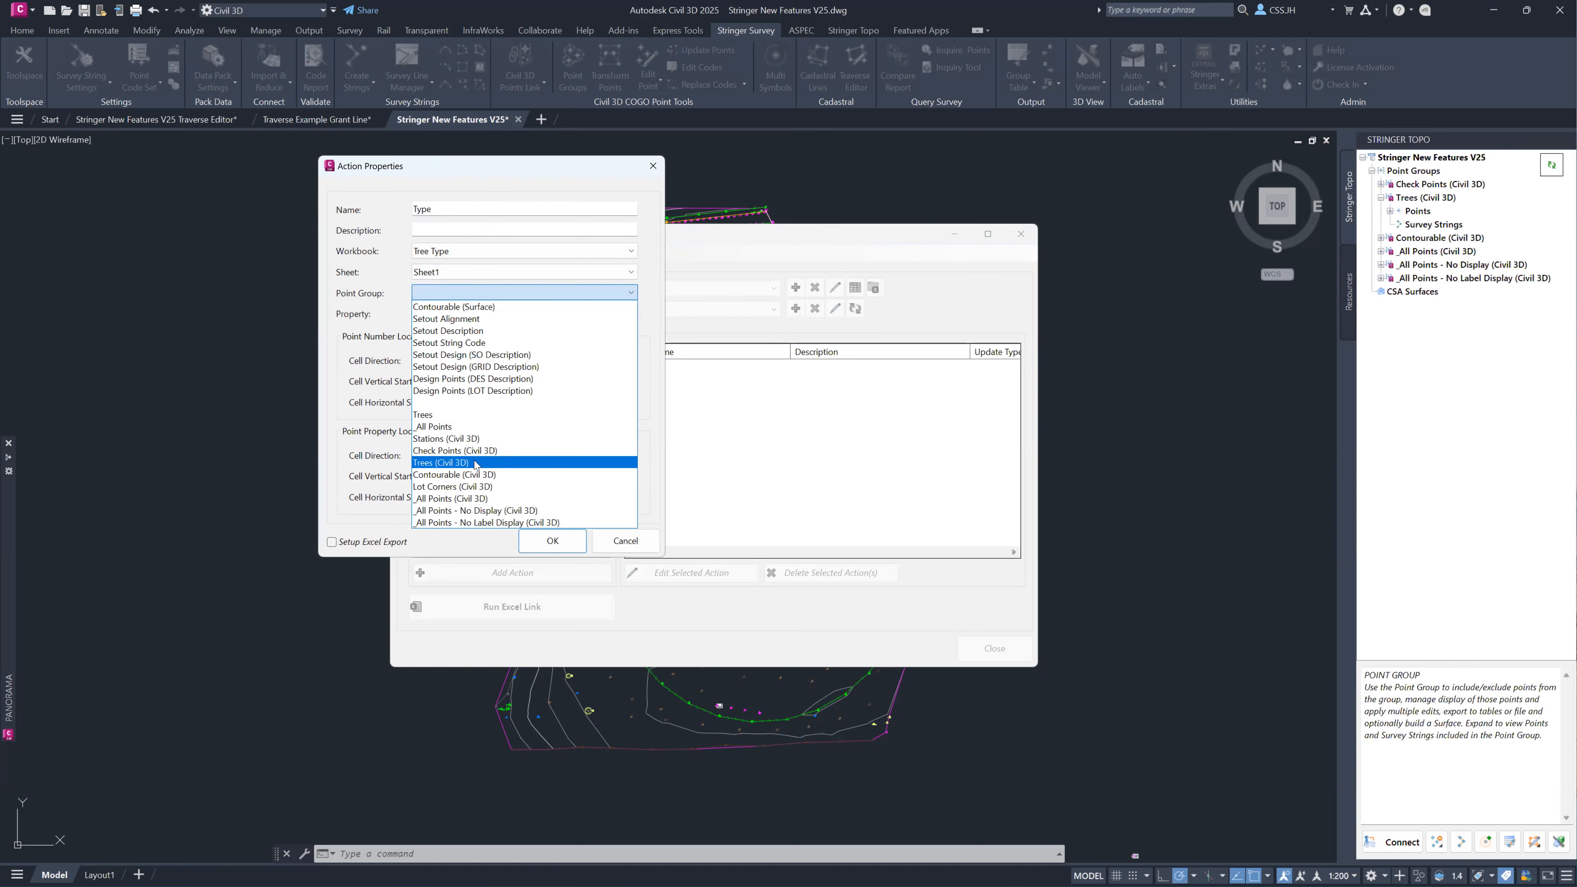
click(477, 463)
click(612, 312)
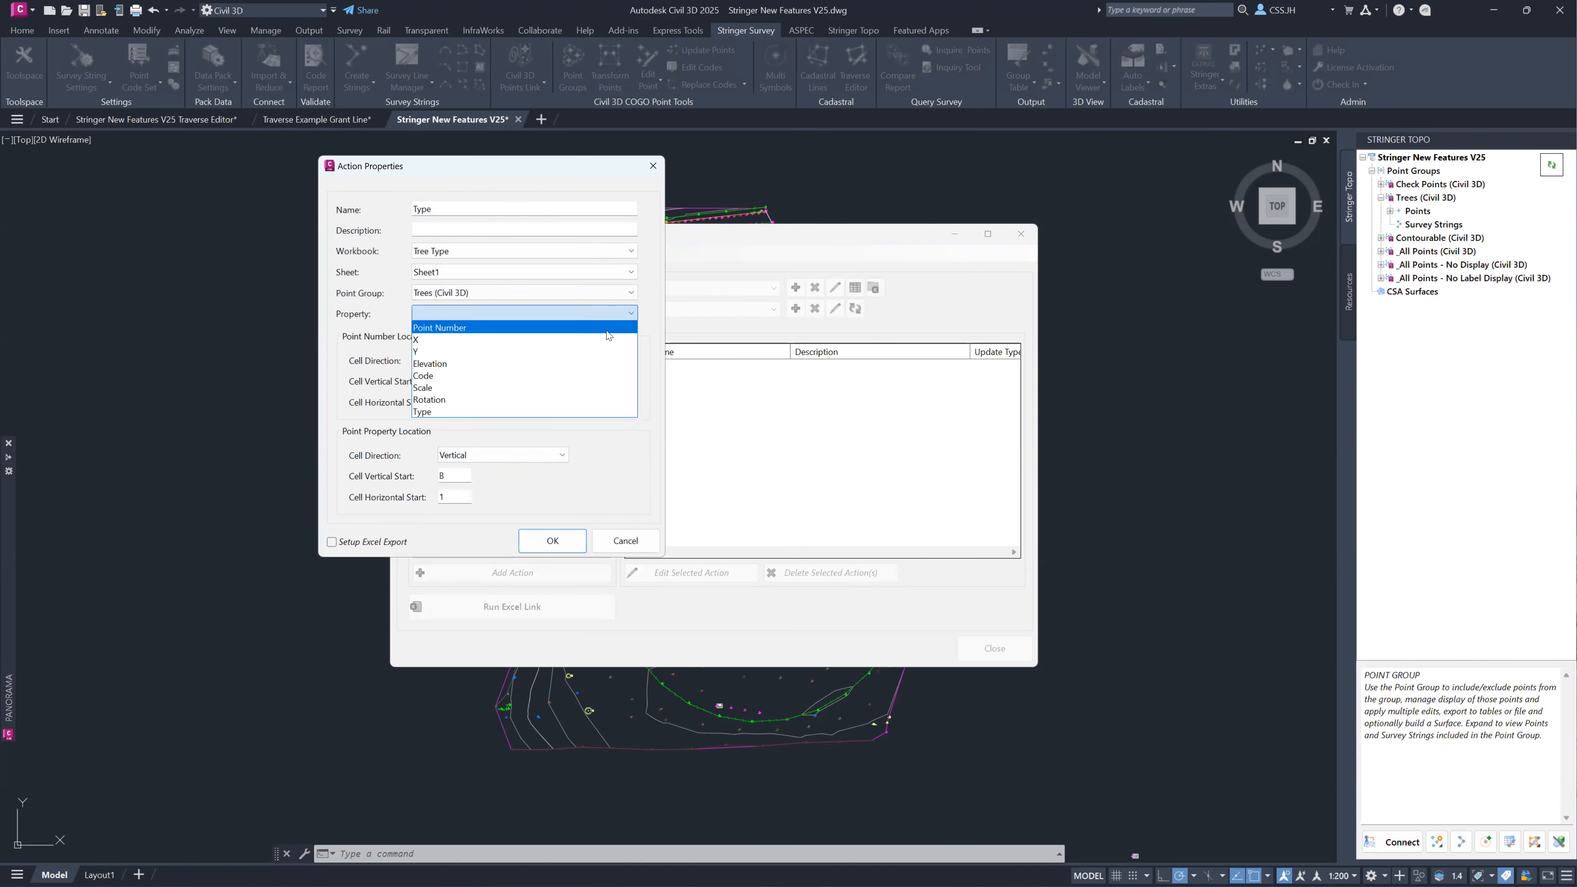
click(457, 414)
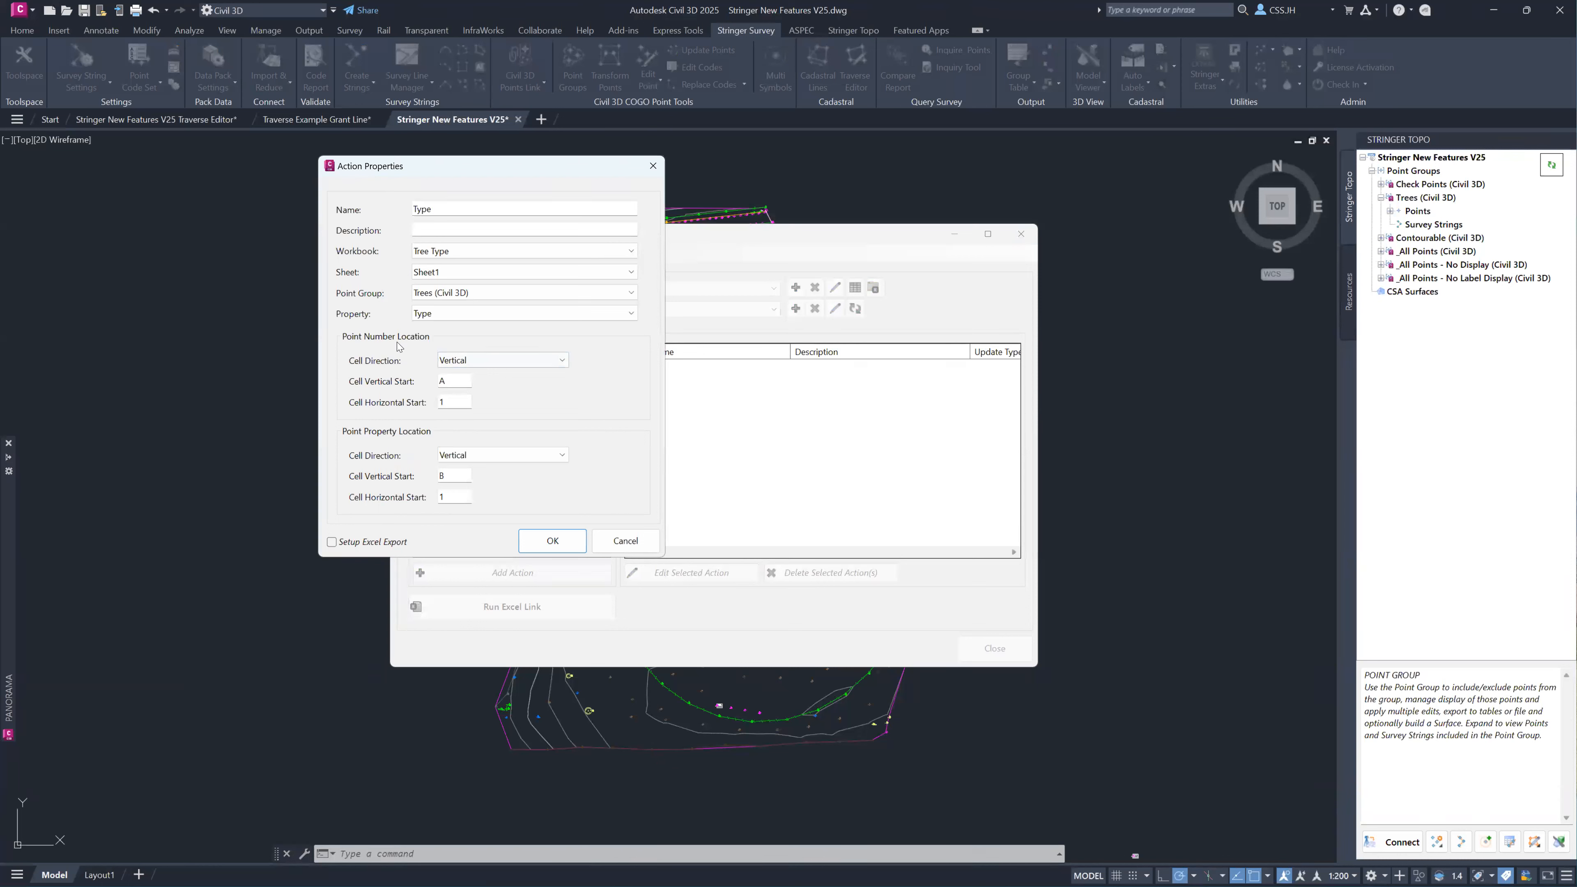
Enable Setup Excel Export for the Type action and create it with the export process name MyProcess.
key(ctrl)
key(Tab)
click(331, 542)
click(556, 549)
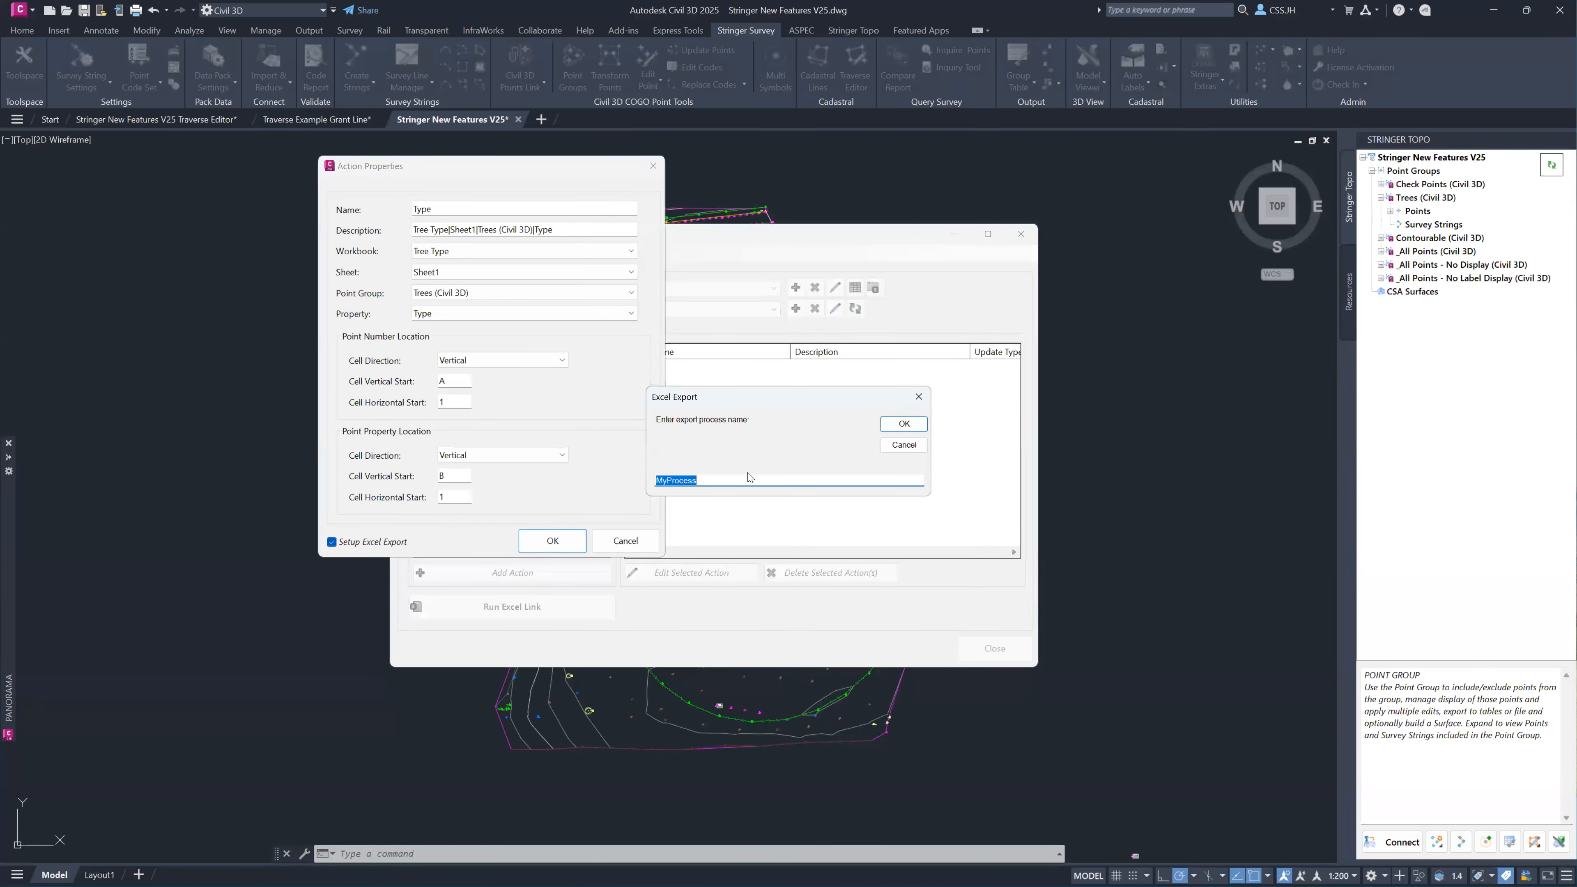
click(903, 424)
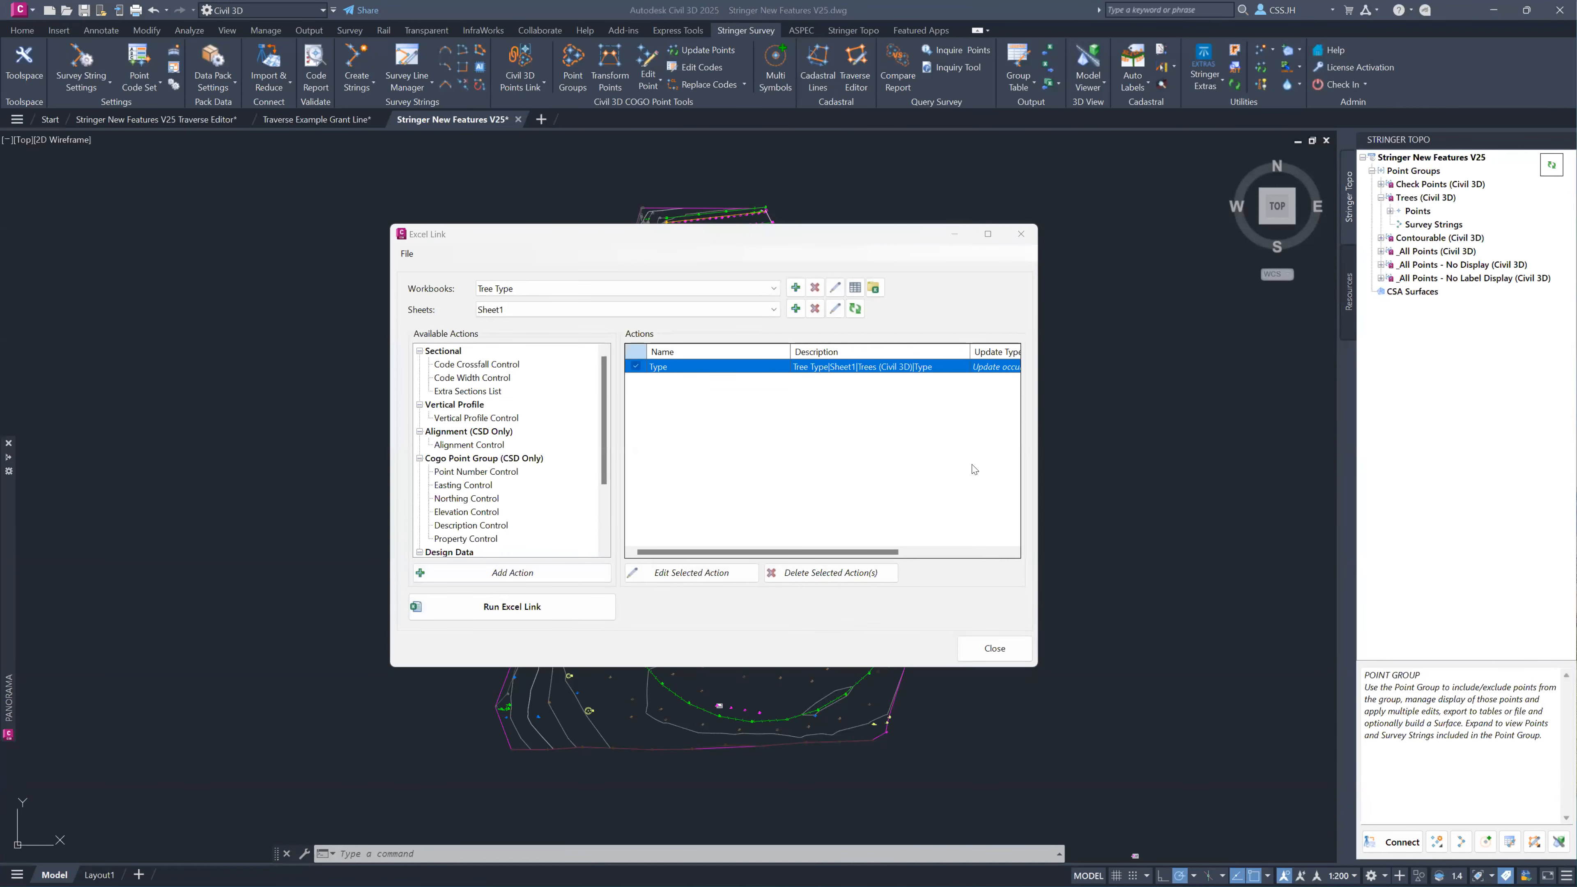
Open Tree Type.xlsx in Excel, check the point number and property columns, and enter Cedar in cell B1.
click(903, 595)
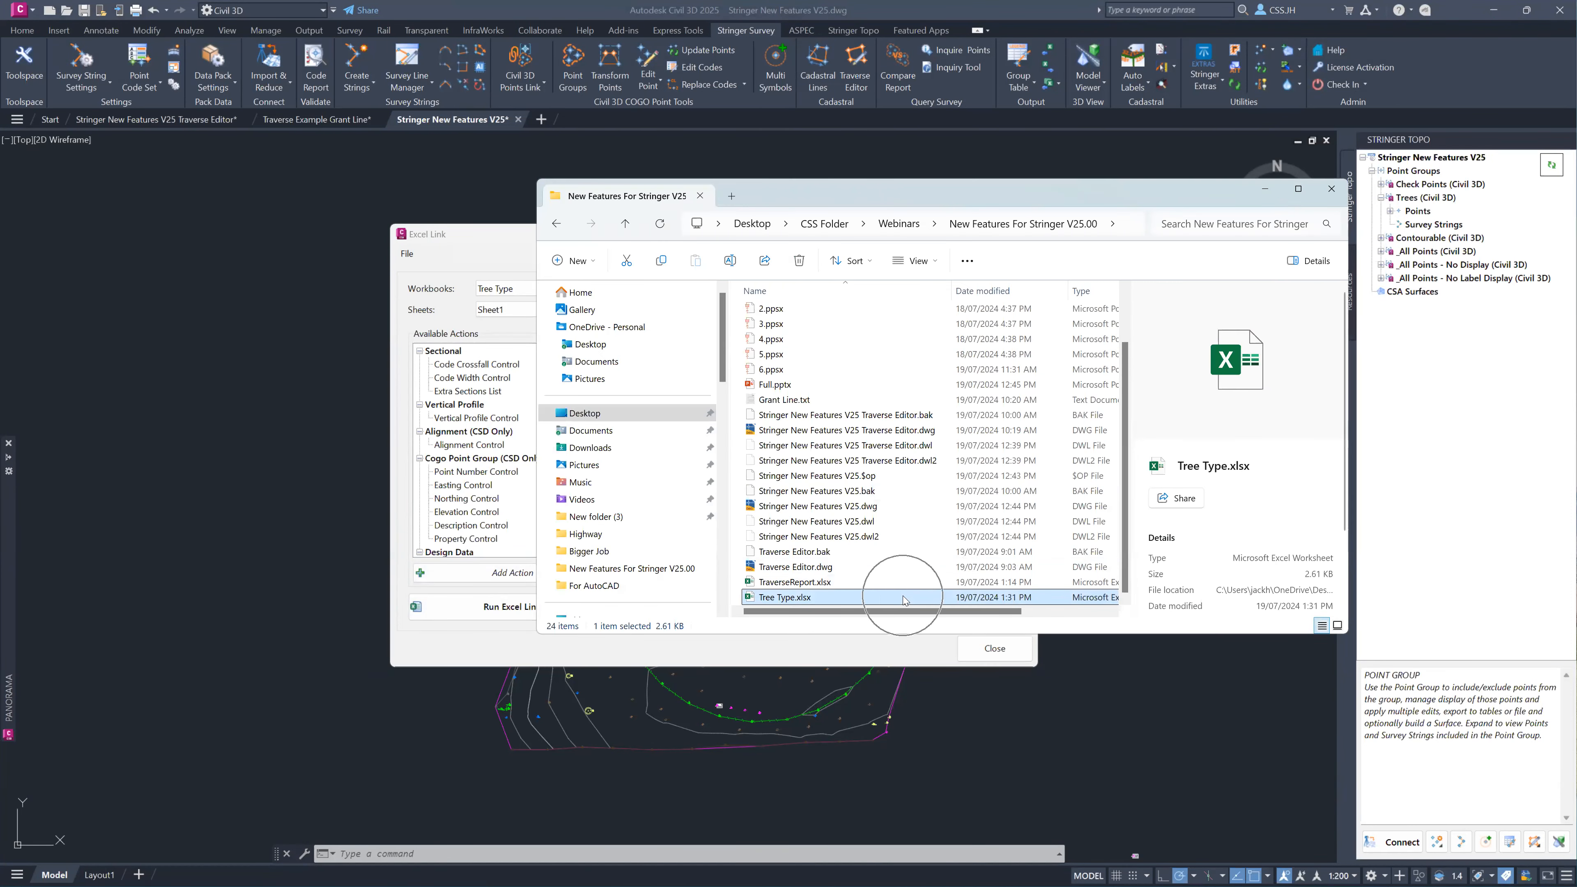
double_click(898, 597)
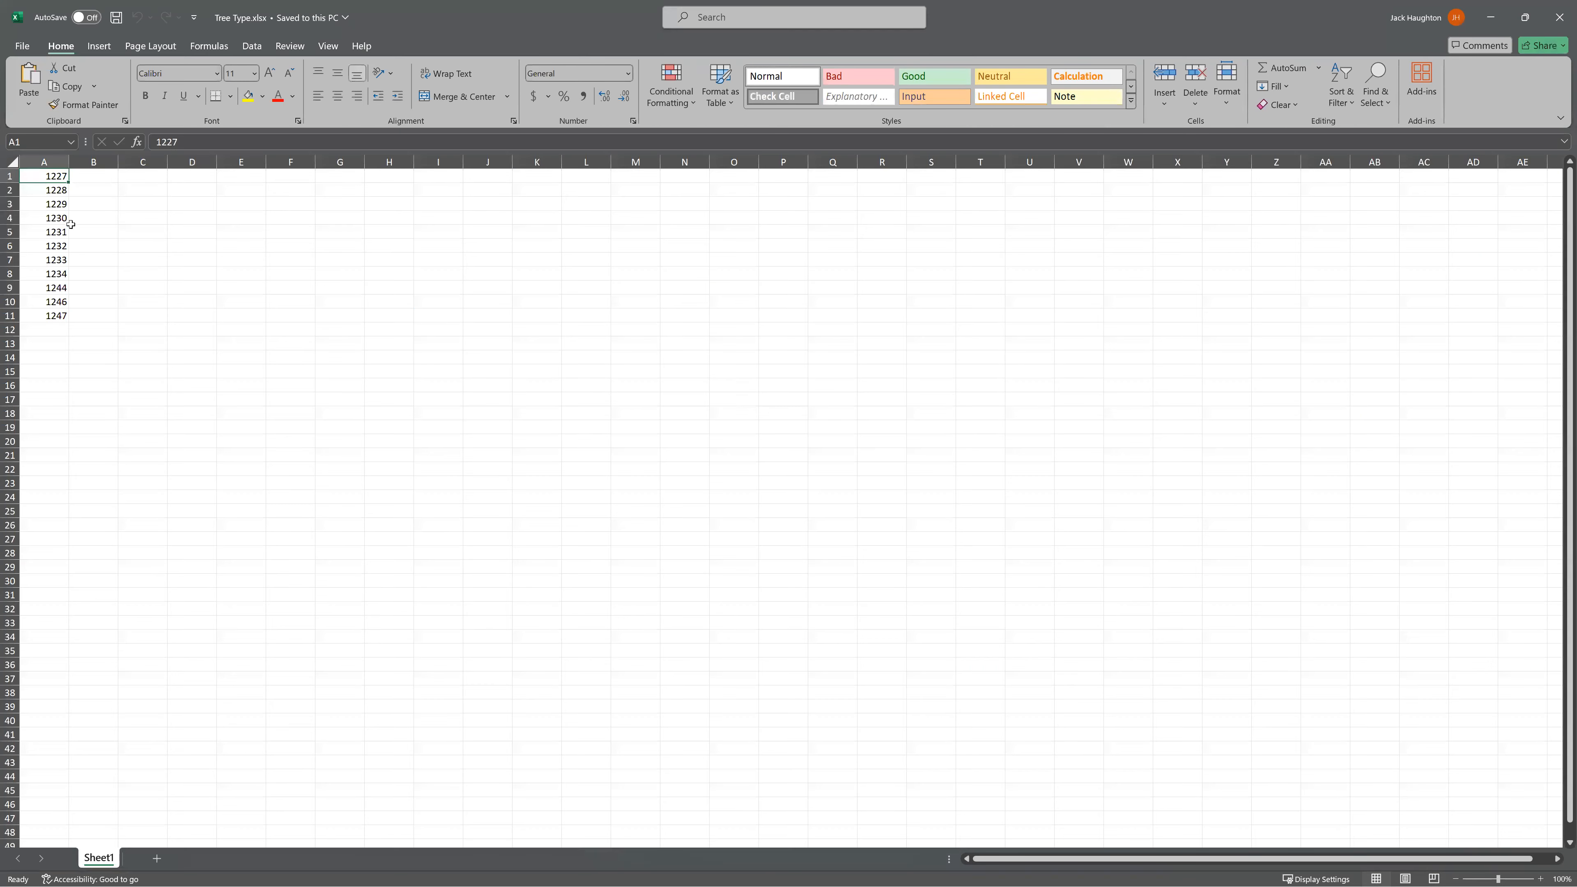
drag(56, 177, 58, 315)
drag(98, 176, 98, 324)
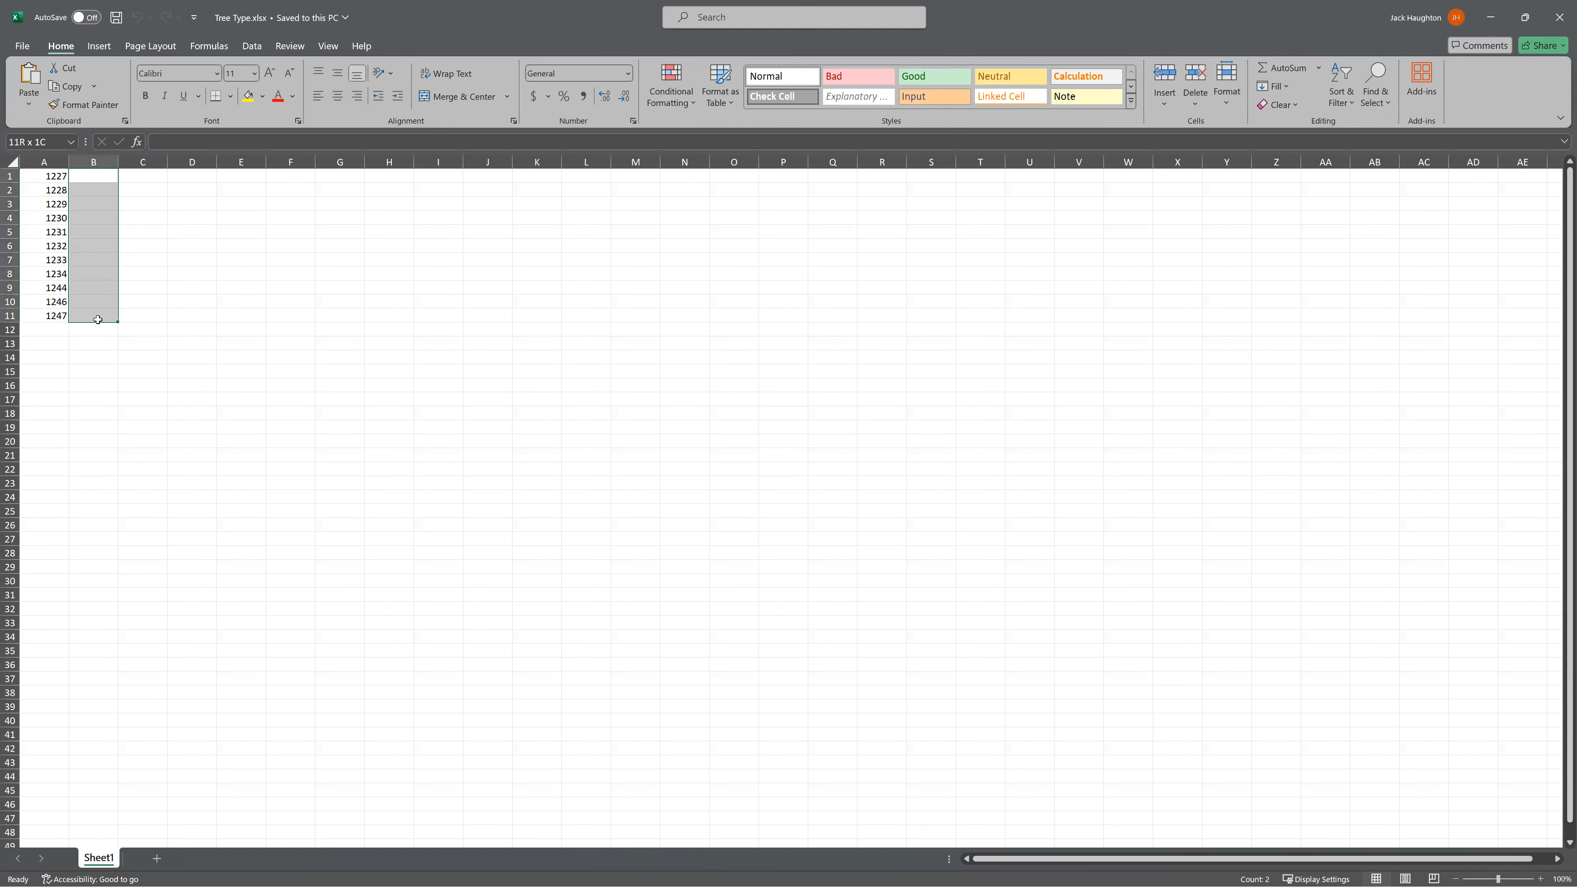
double_click(99, 175)
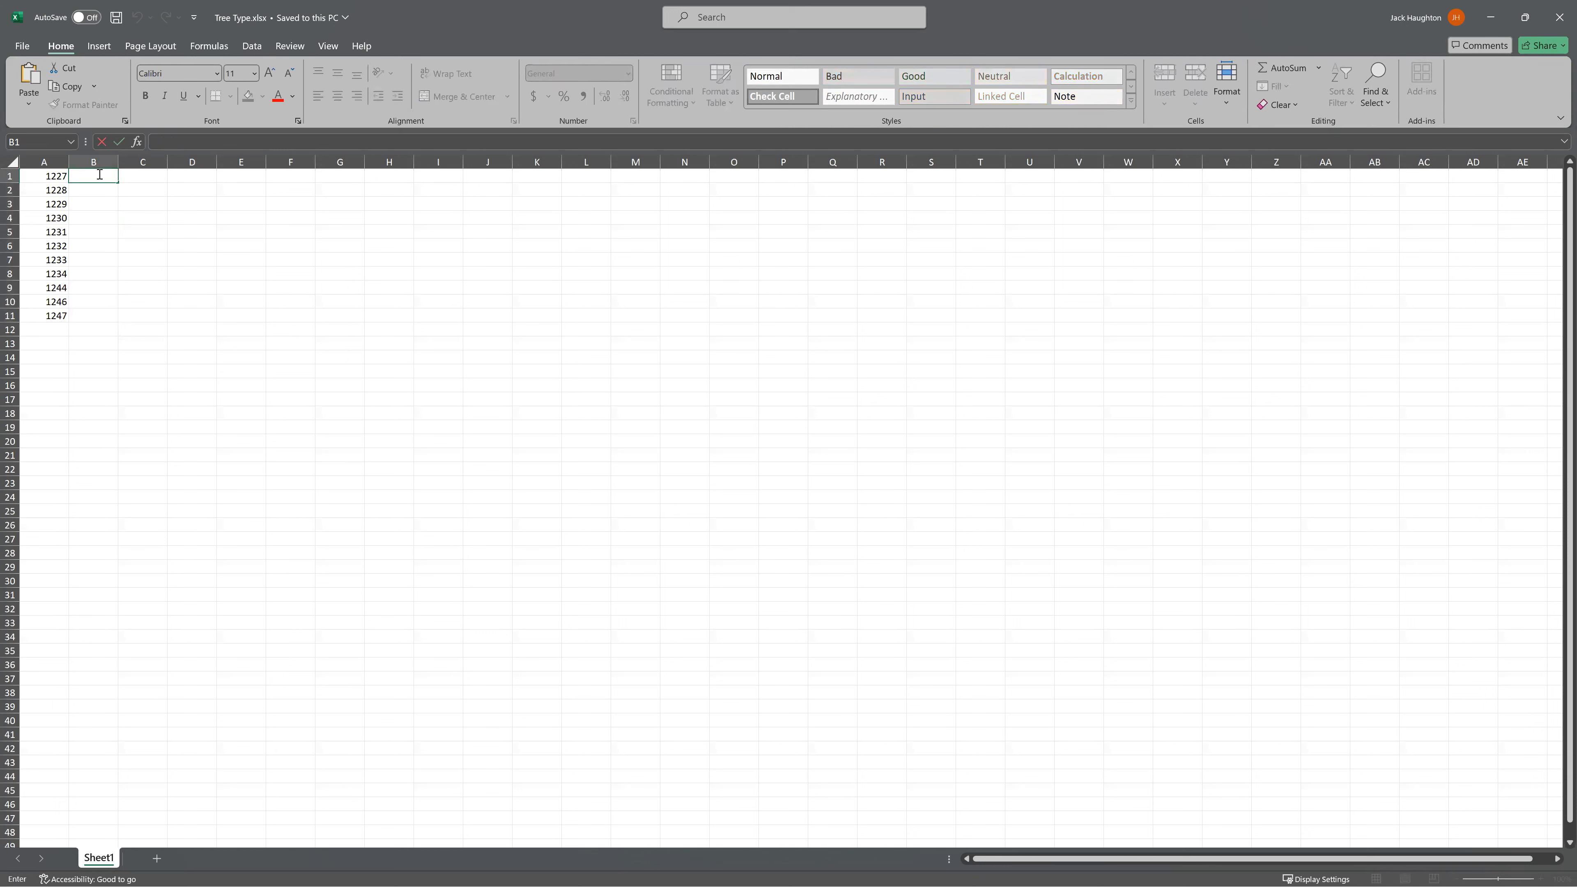
text(Cedar)
key(ctrl+Return)
key(Return)
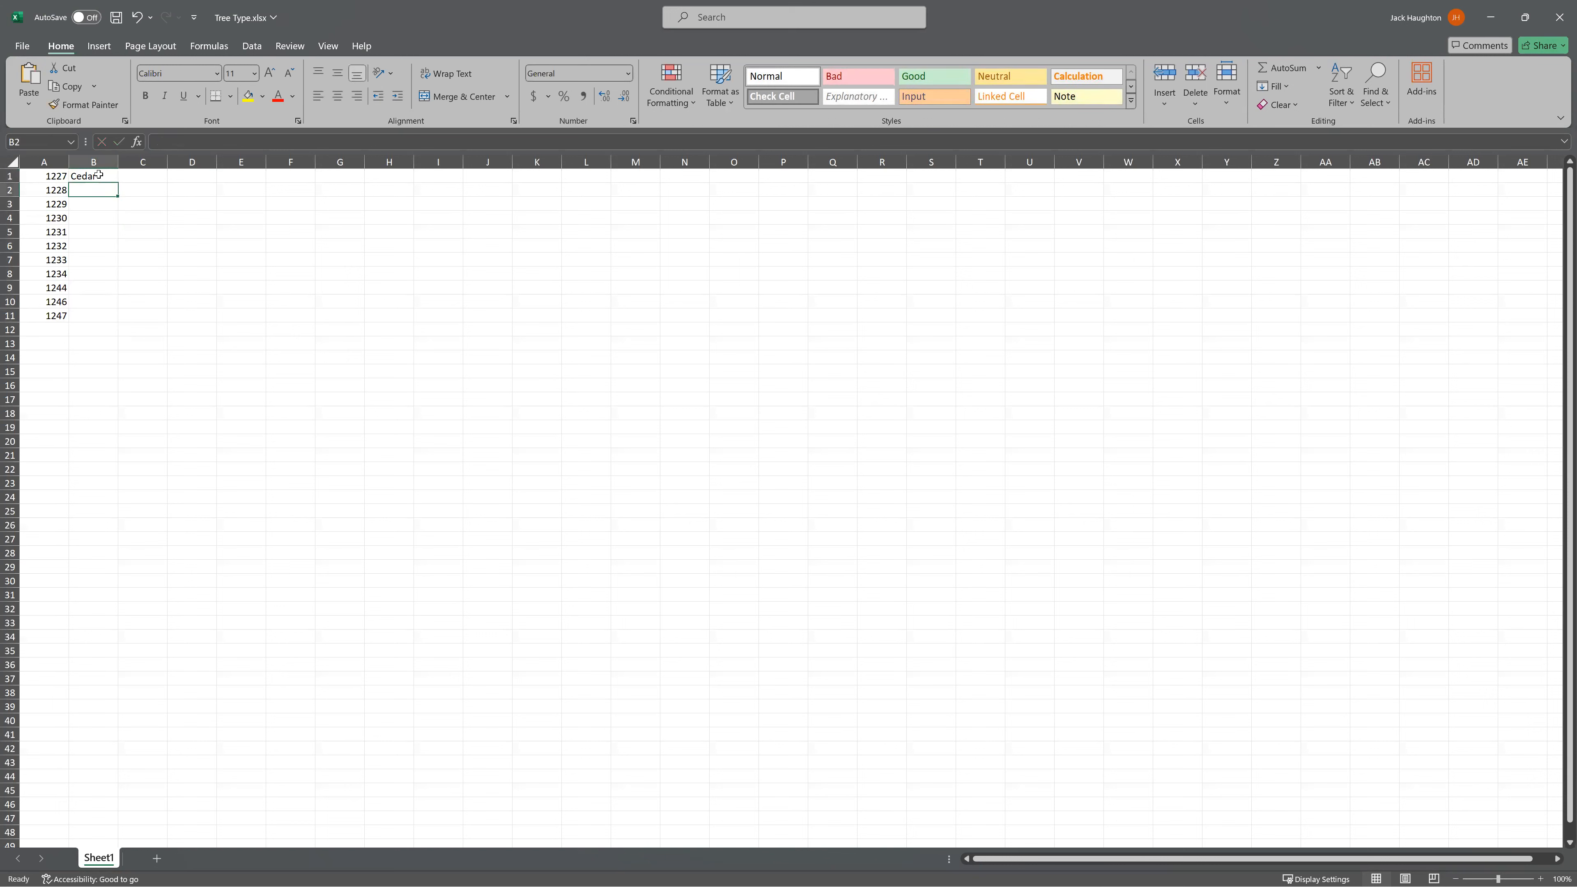
Enter Maple in cell B2 and fill it down to B11.
text(Maple)
key(BackSpace)
key(BackSpace)
click(78, 201)
click(104, 193)
drag(118, 196, 115, 319)
click(171, 231)
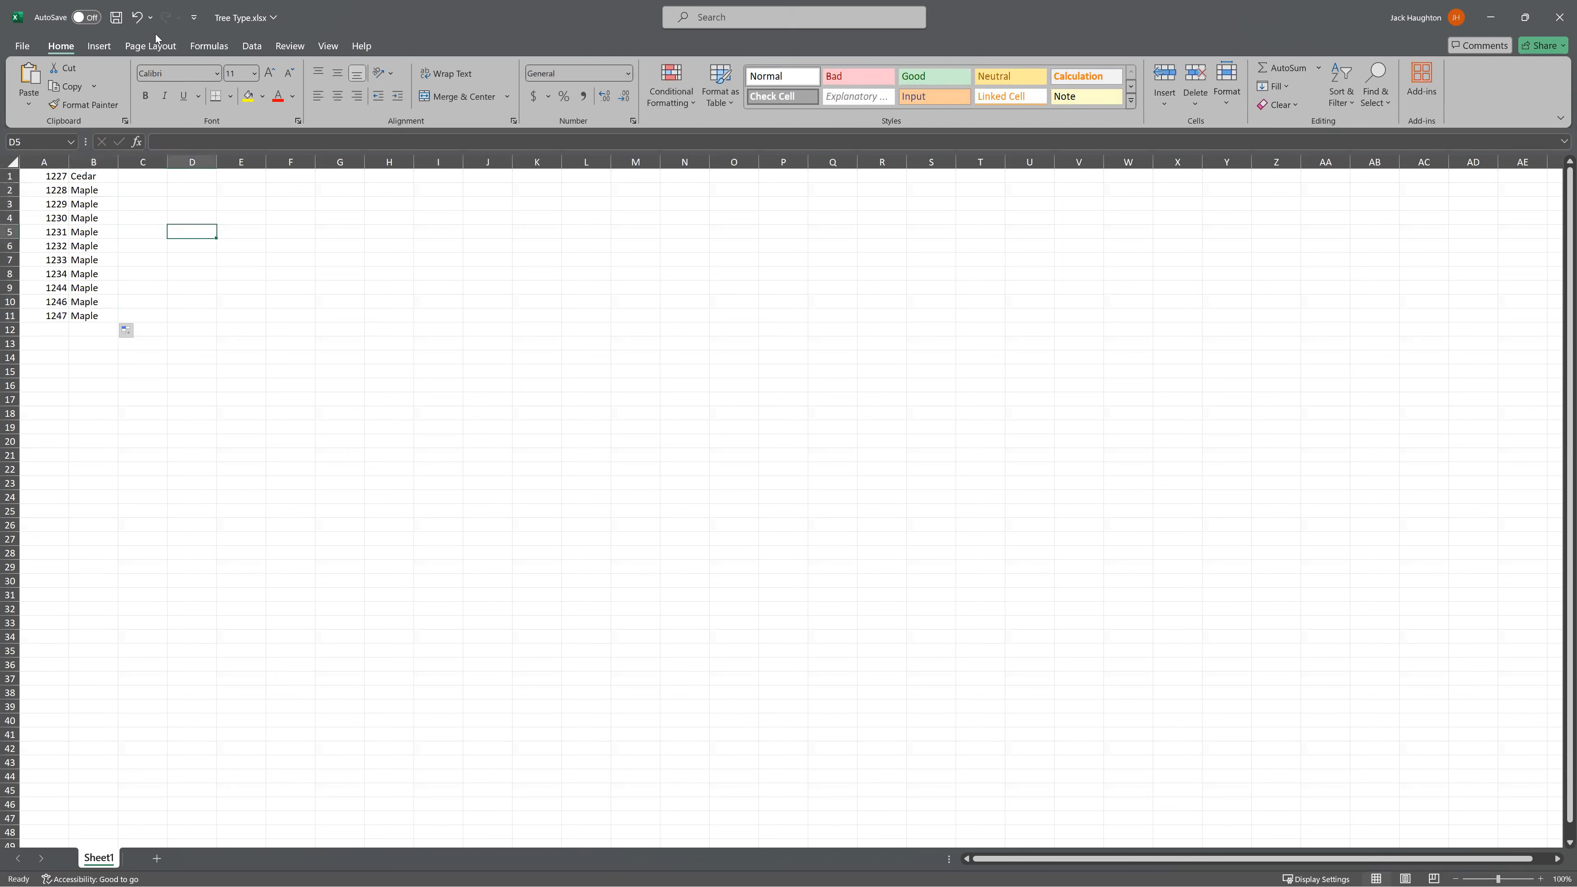
Save and close the Tree Type workbook, and run Excel Link on the Type action back in Civil 3D.
click(118, 19)
click(1560, 13)
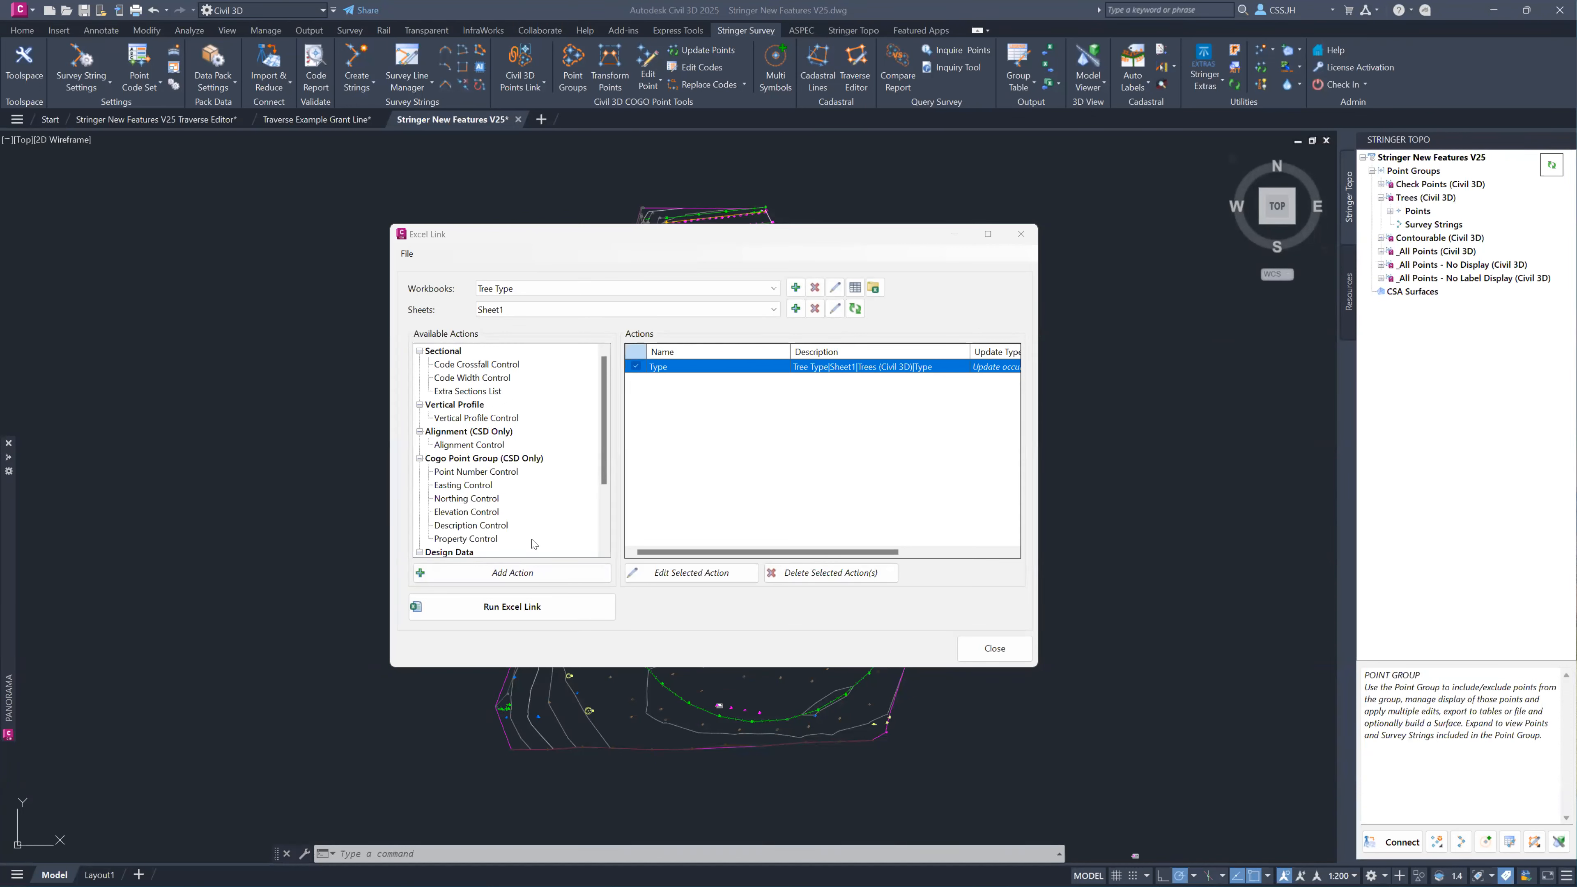
click(528, 610)
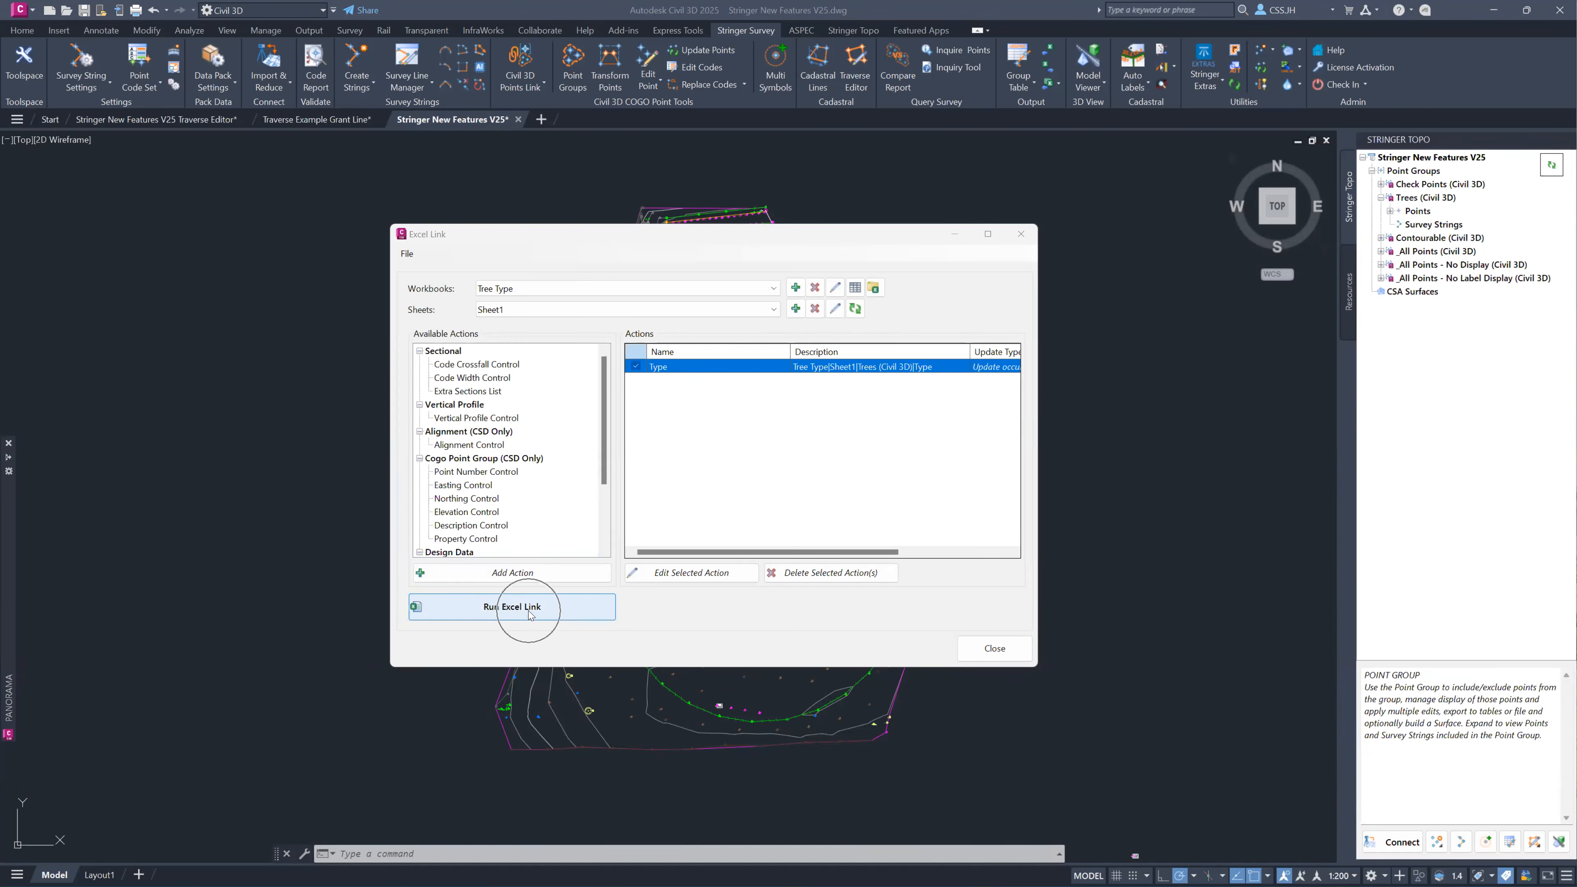
click(969, 650)
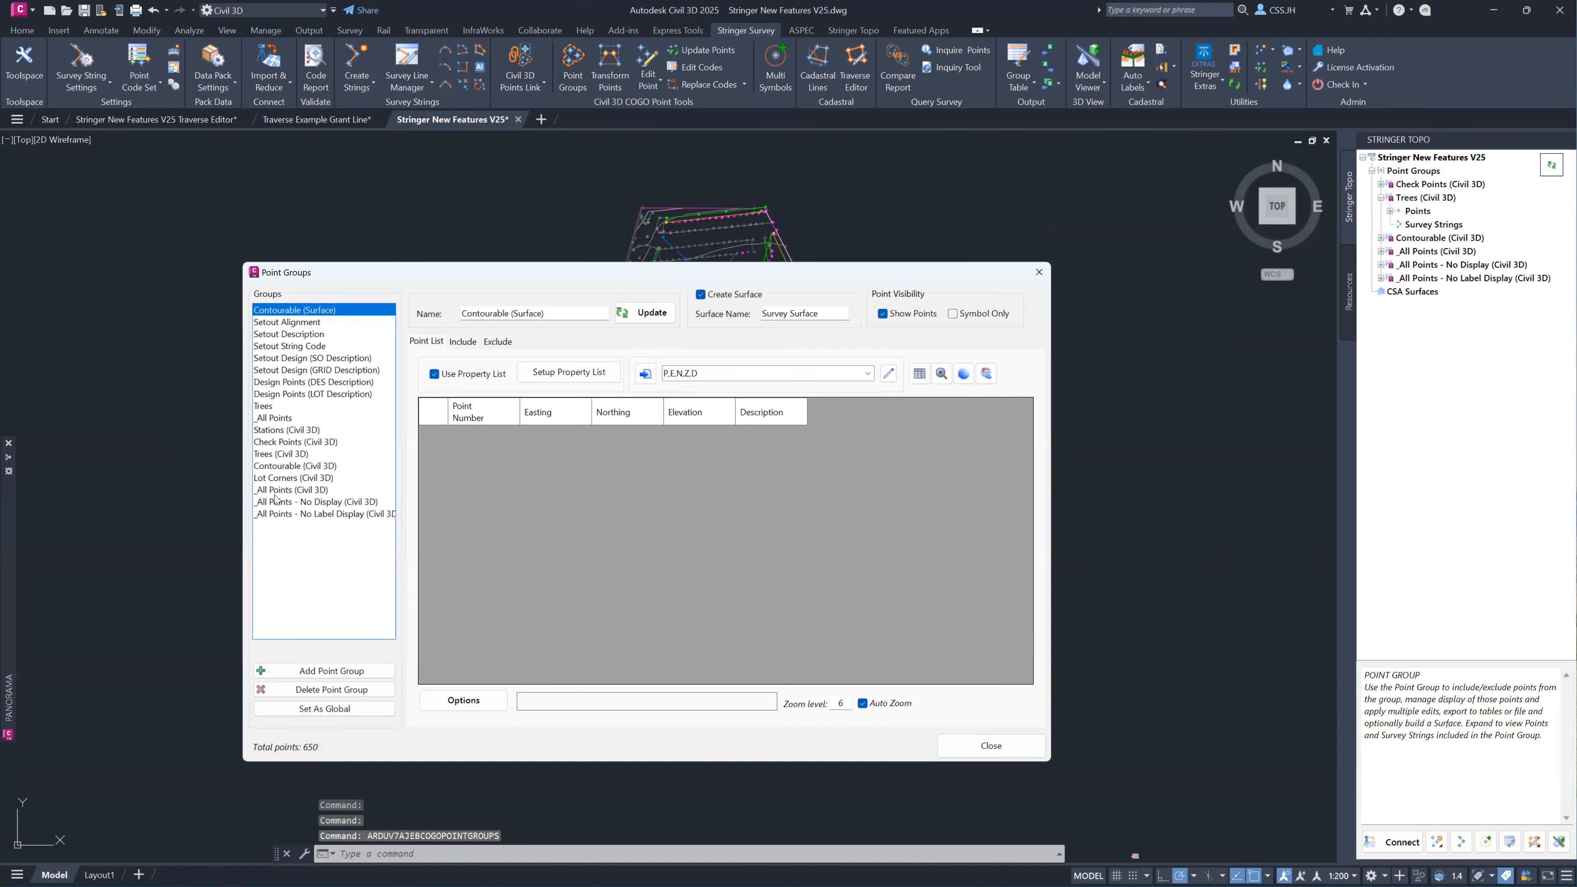
Examine the Type values and codes of the points in the Trees (Civil 3D) point group.
click(277, 454)
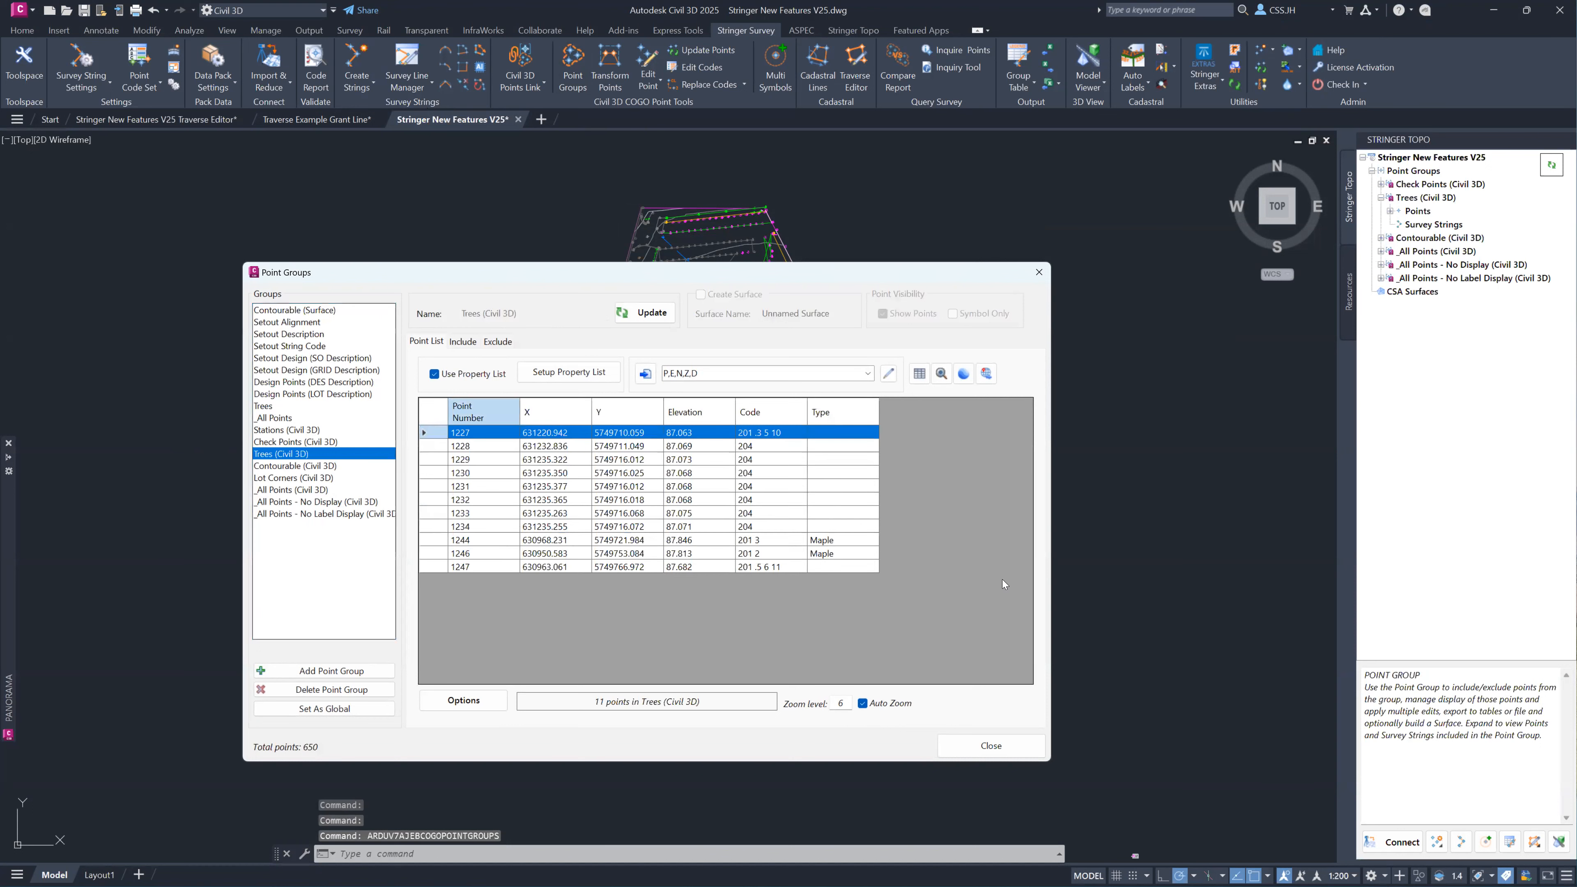
click(770, 544)
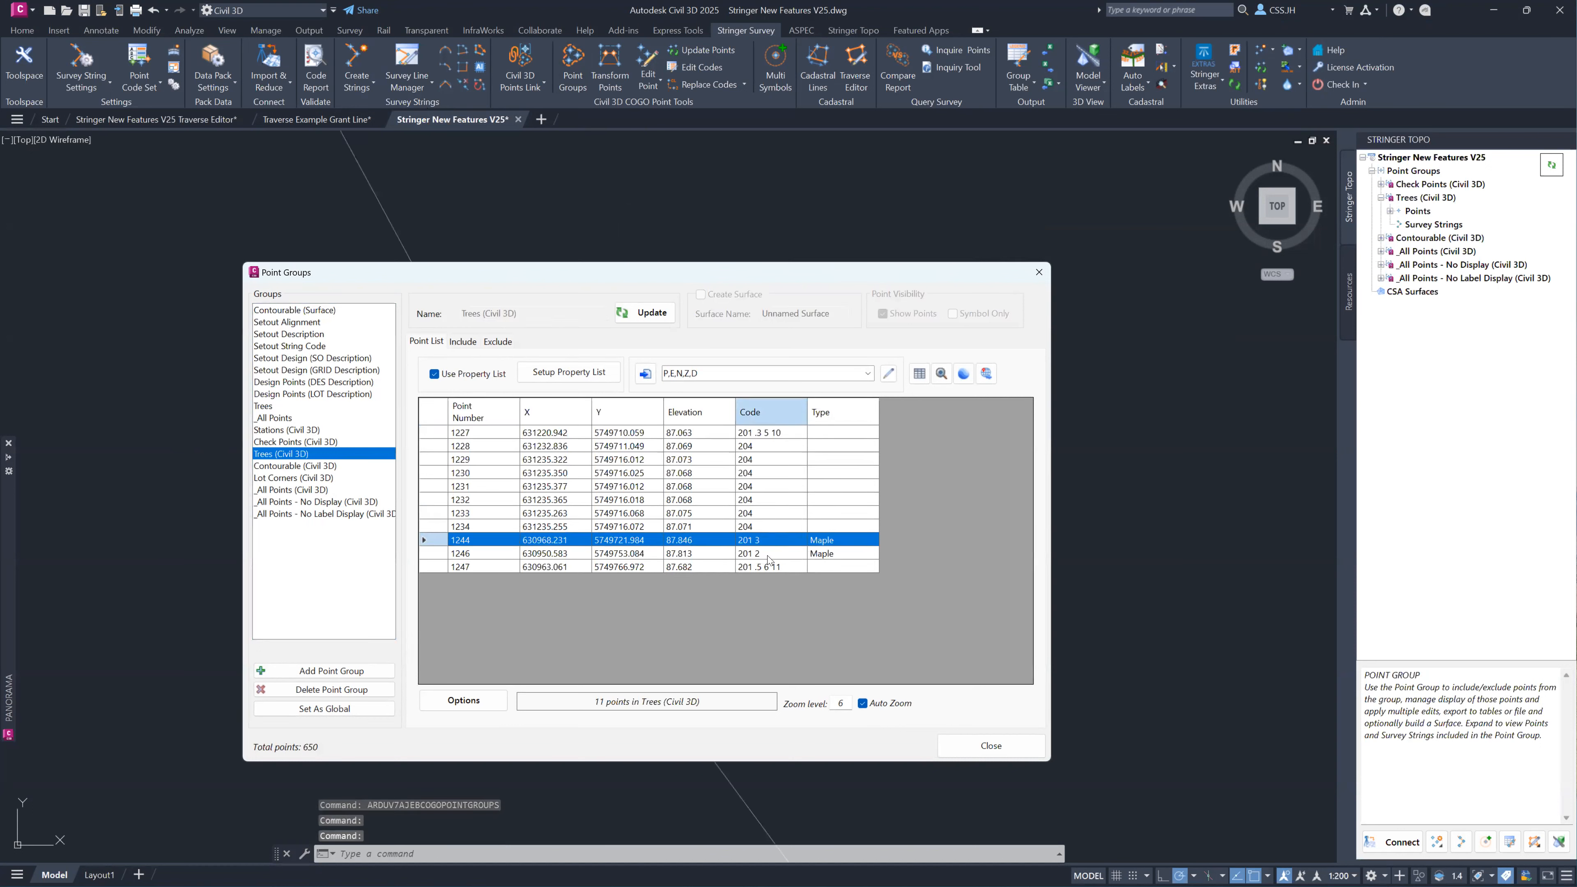
click(767, 553)
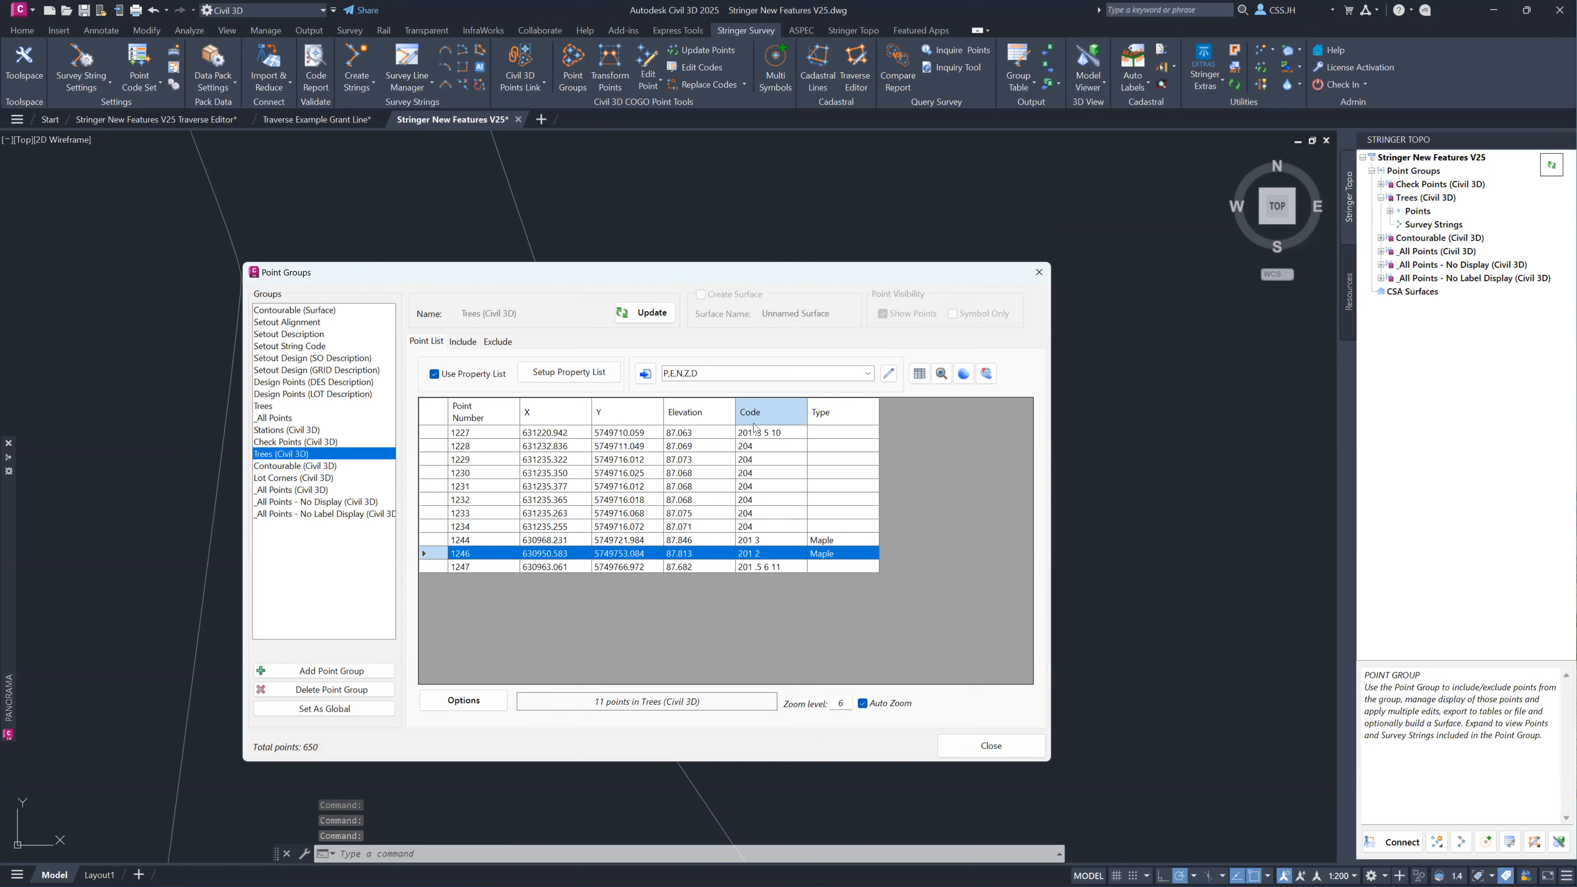
click(758, 449)
click(758, 460)
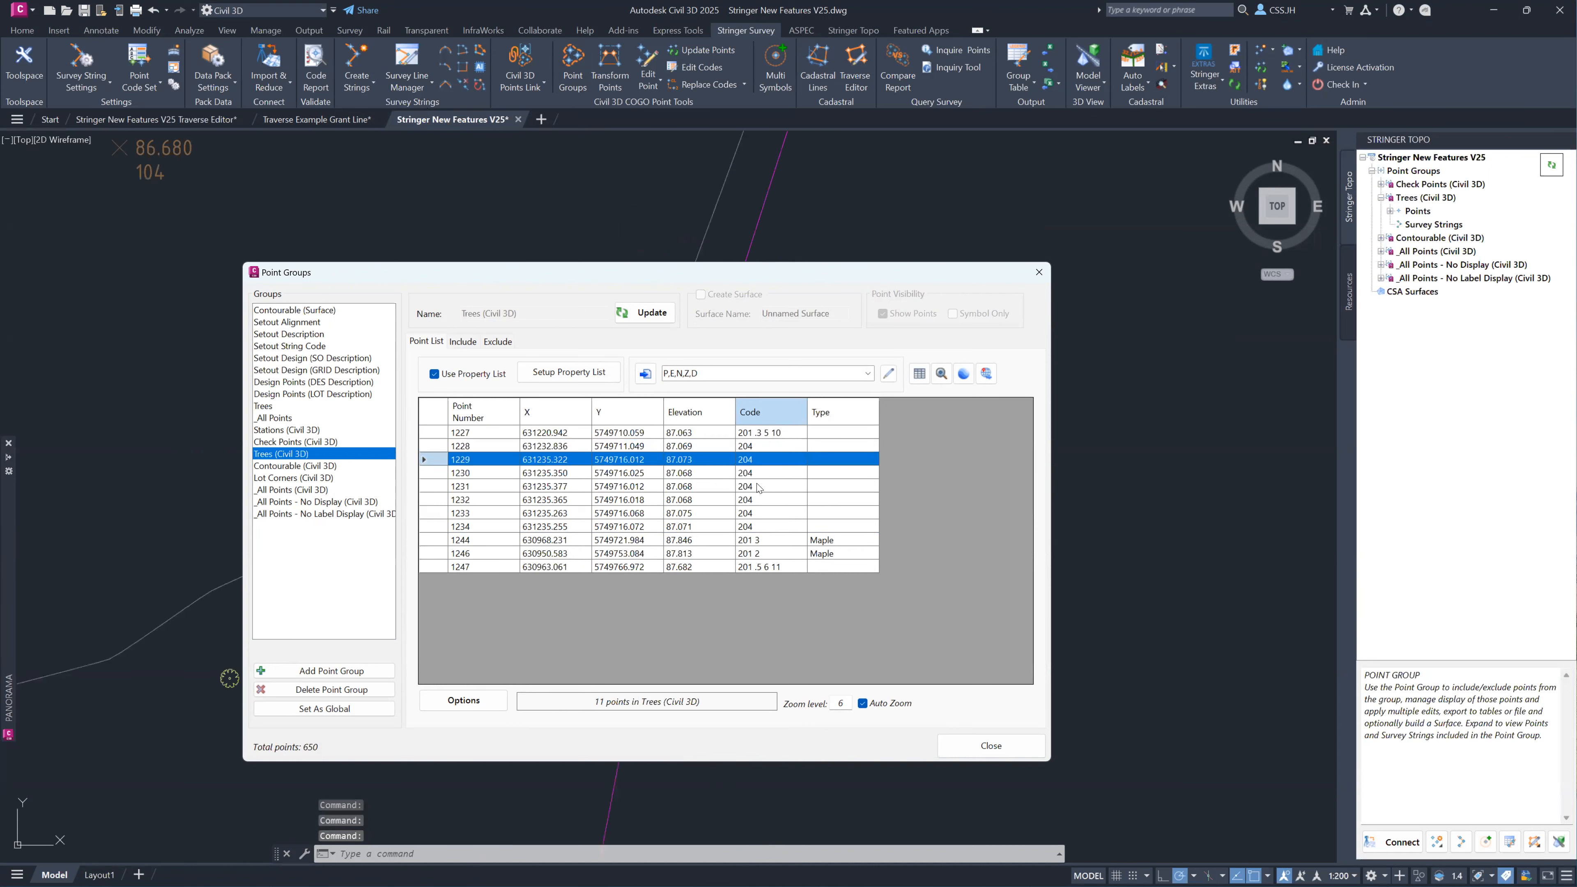
click(760, 513)
click(761, 435)
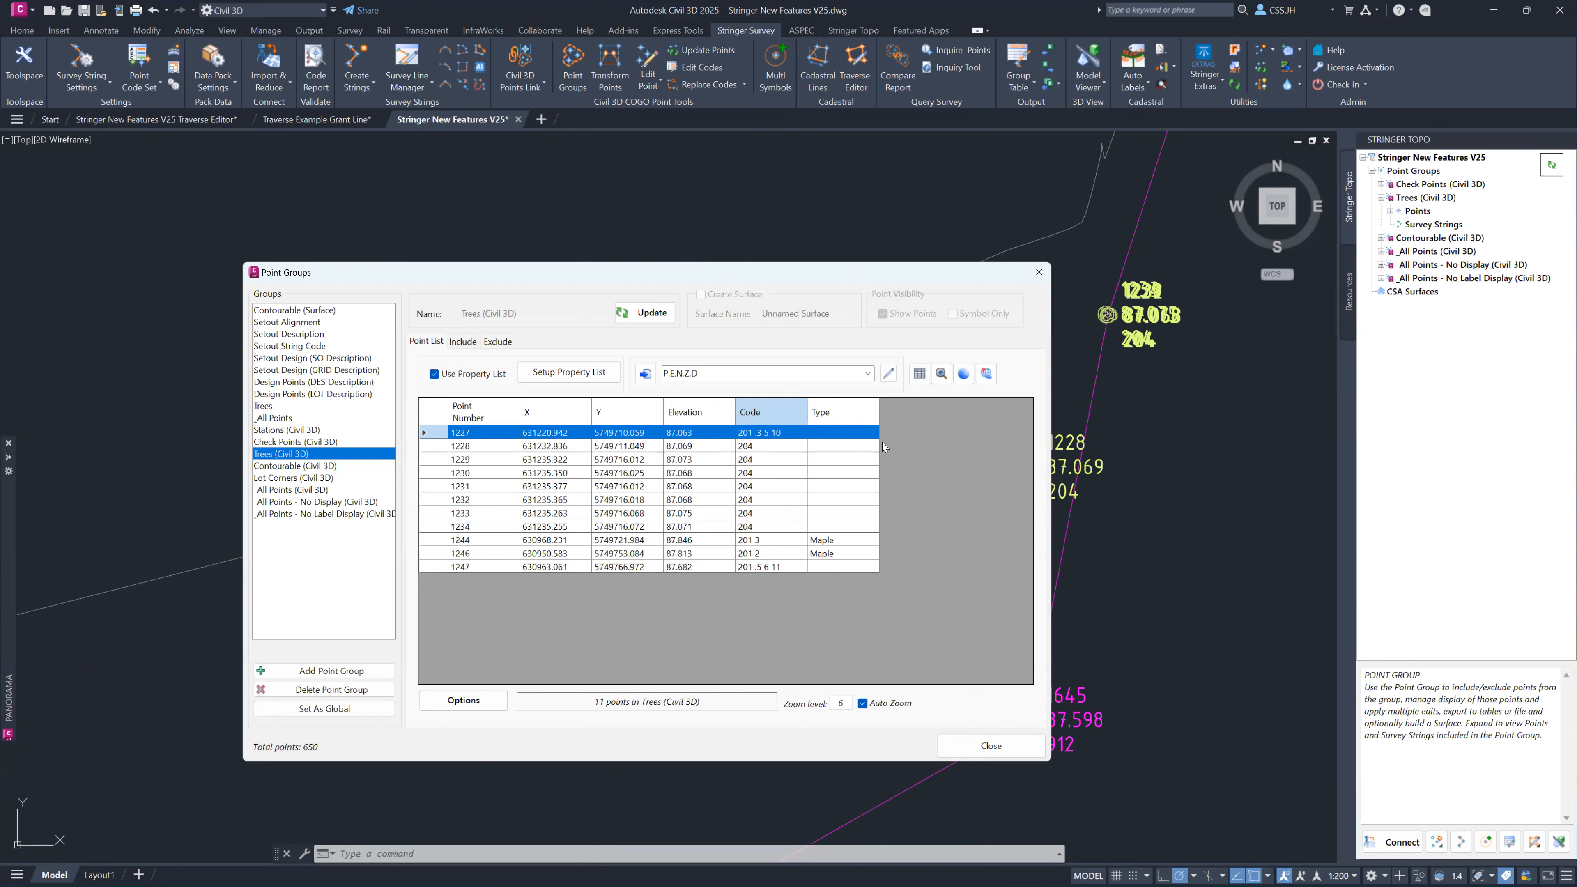
click(1037, 275)
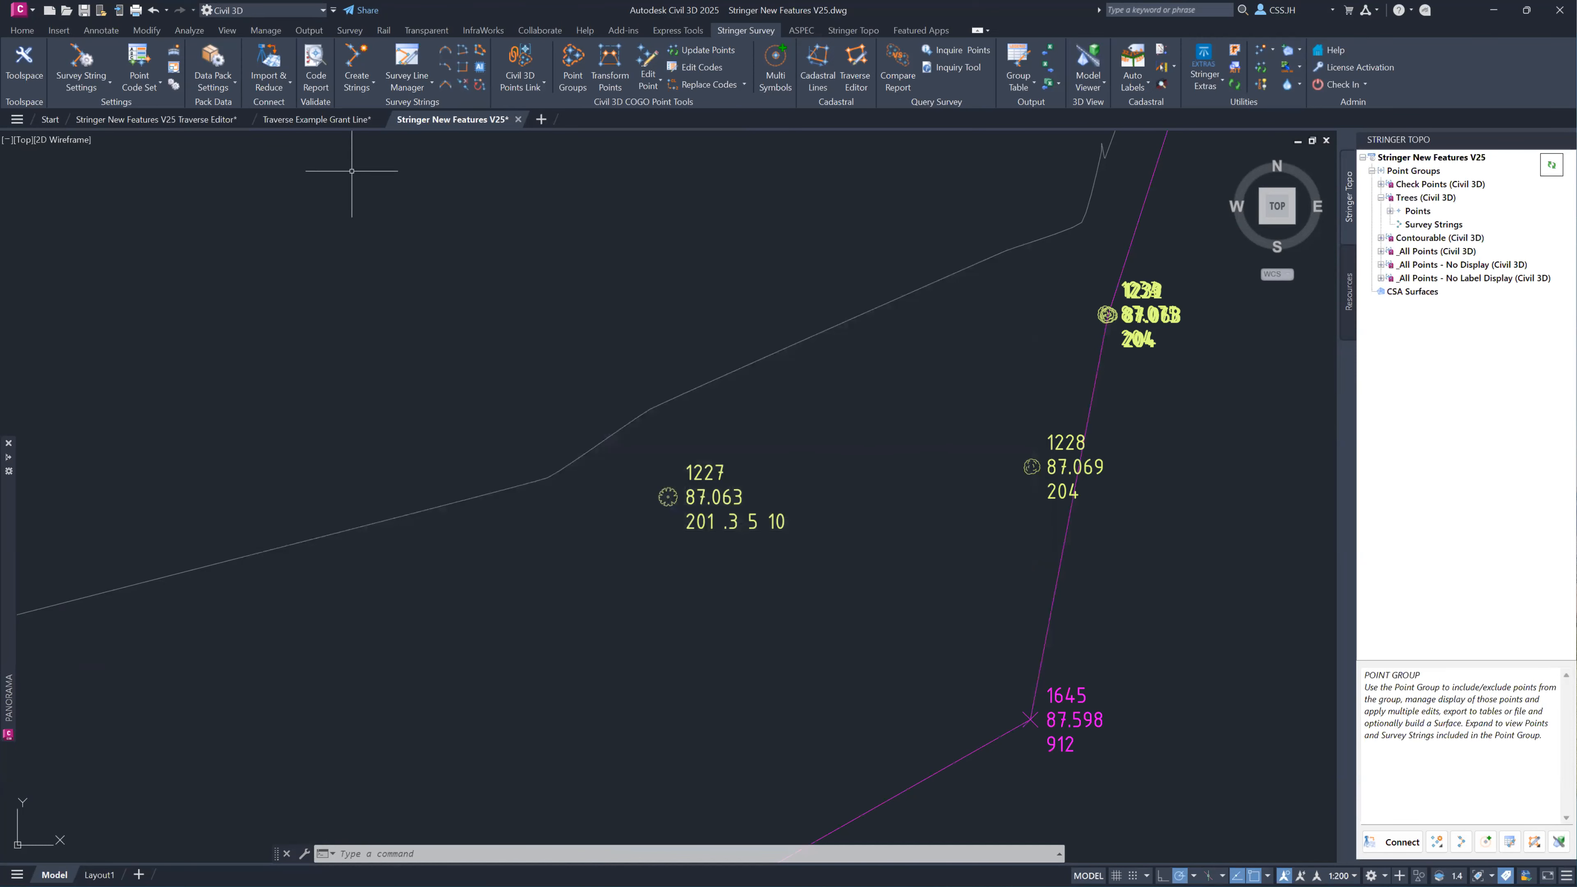
Set the point style of code 204* to Tree in the Numeric (Individual Layers) code set.
click(144, 87)
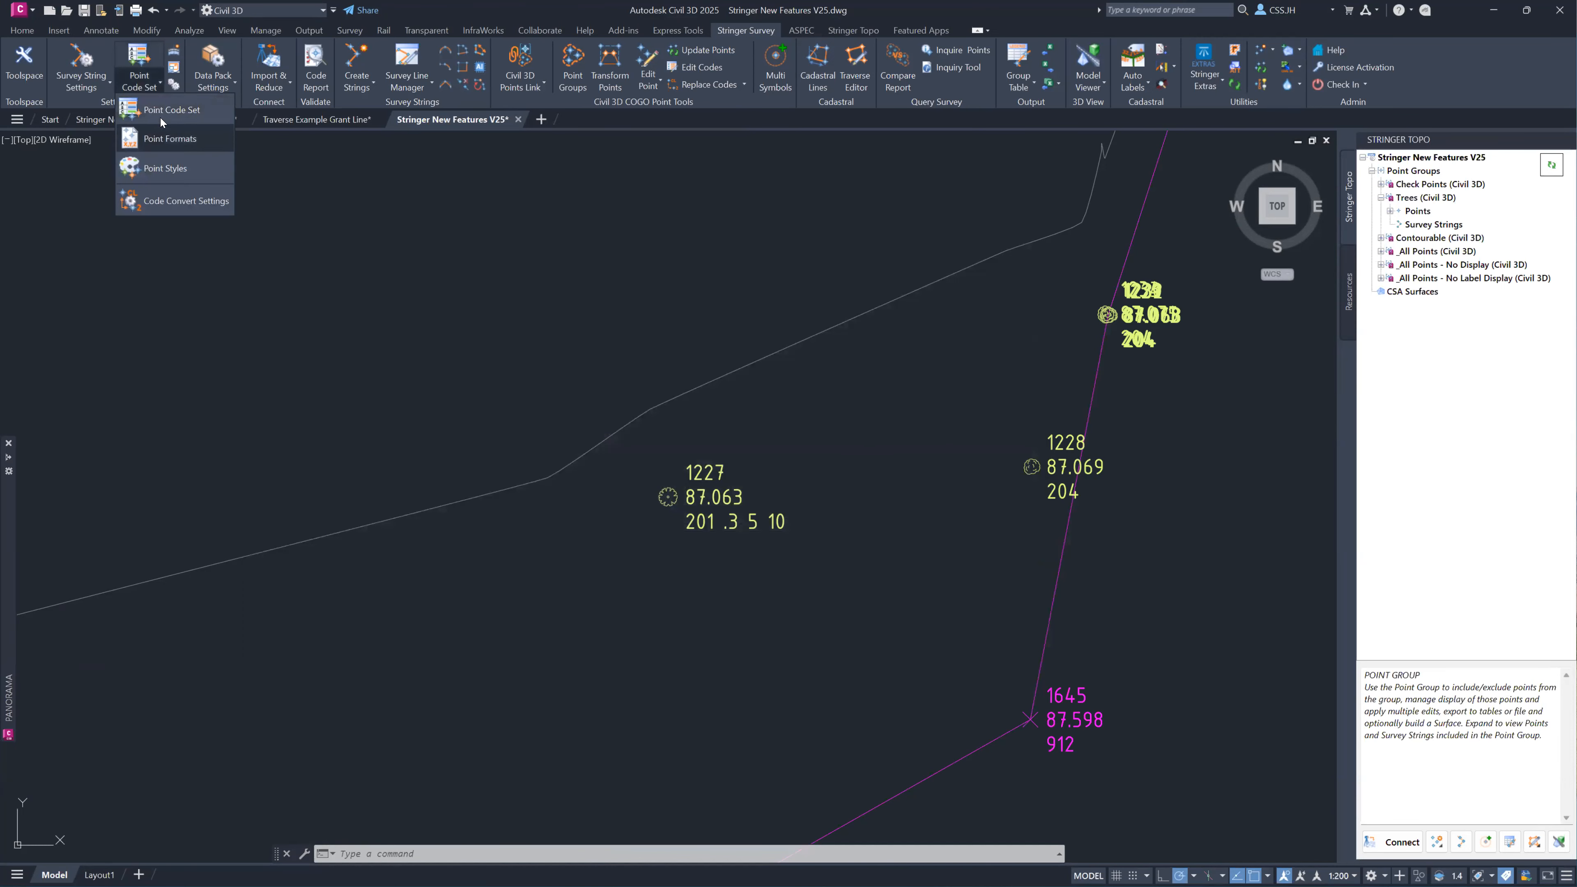
click(176, 135)
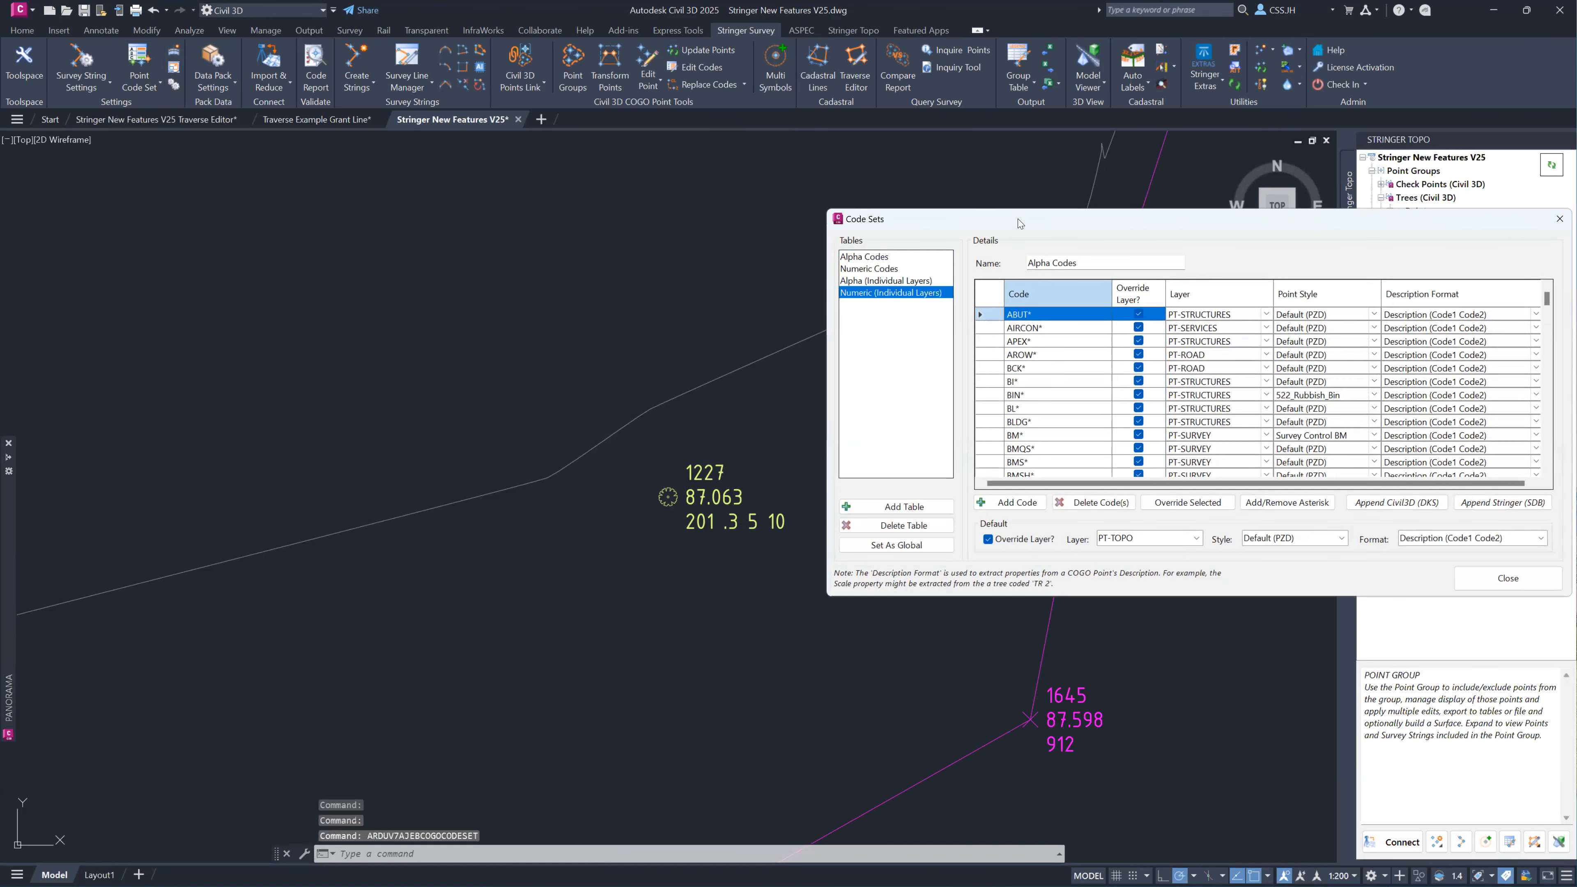
drag(1009, 219, 690, 216)
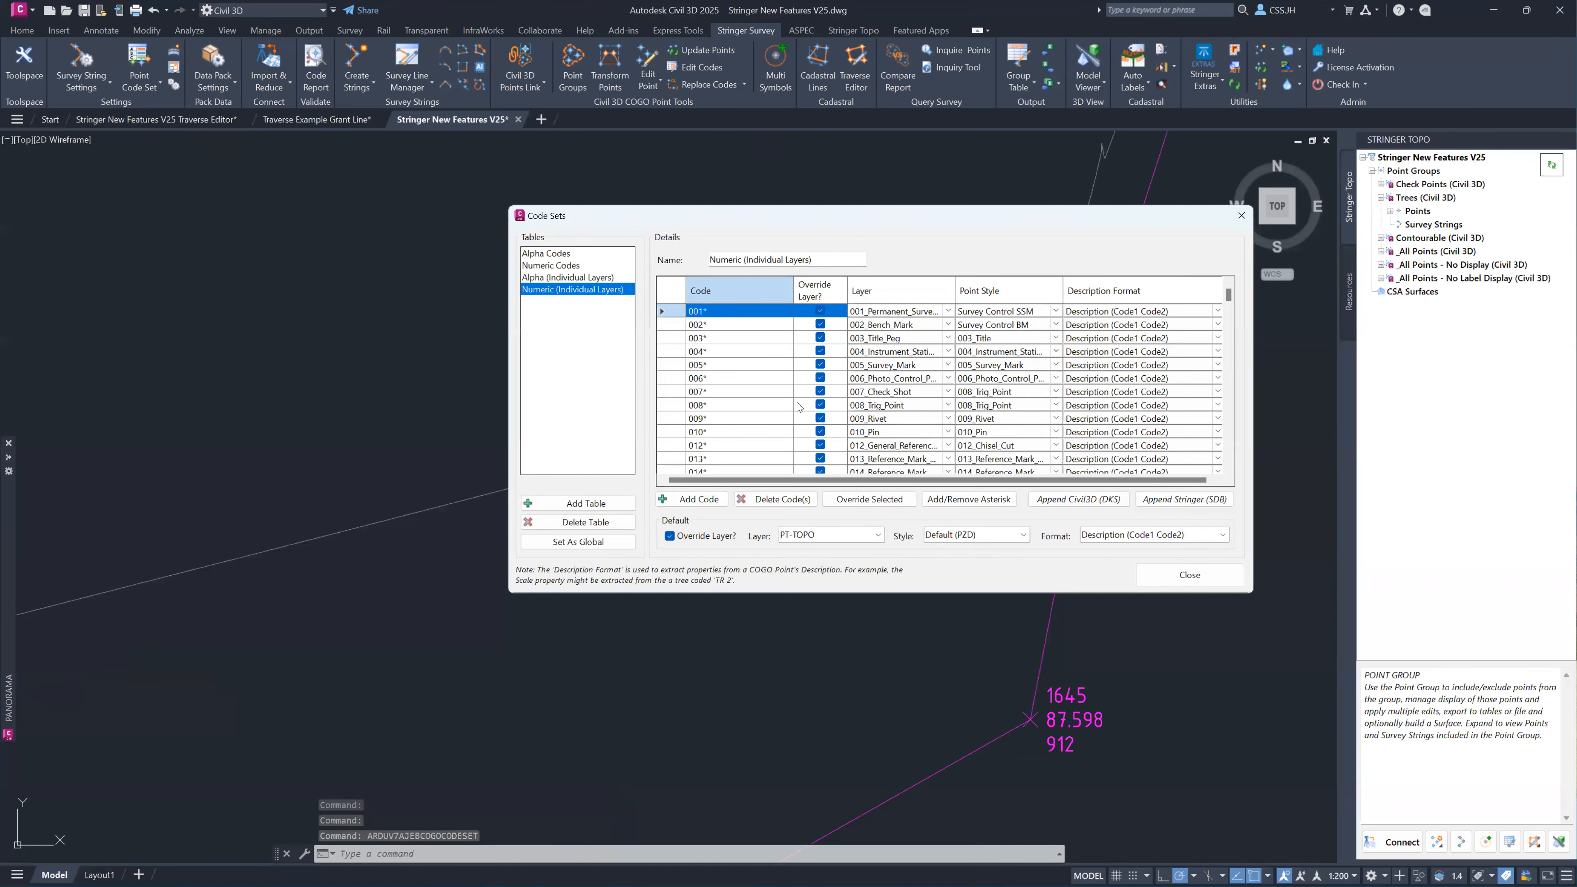
scroll(775, 397, down, 10)
click(722, 458)
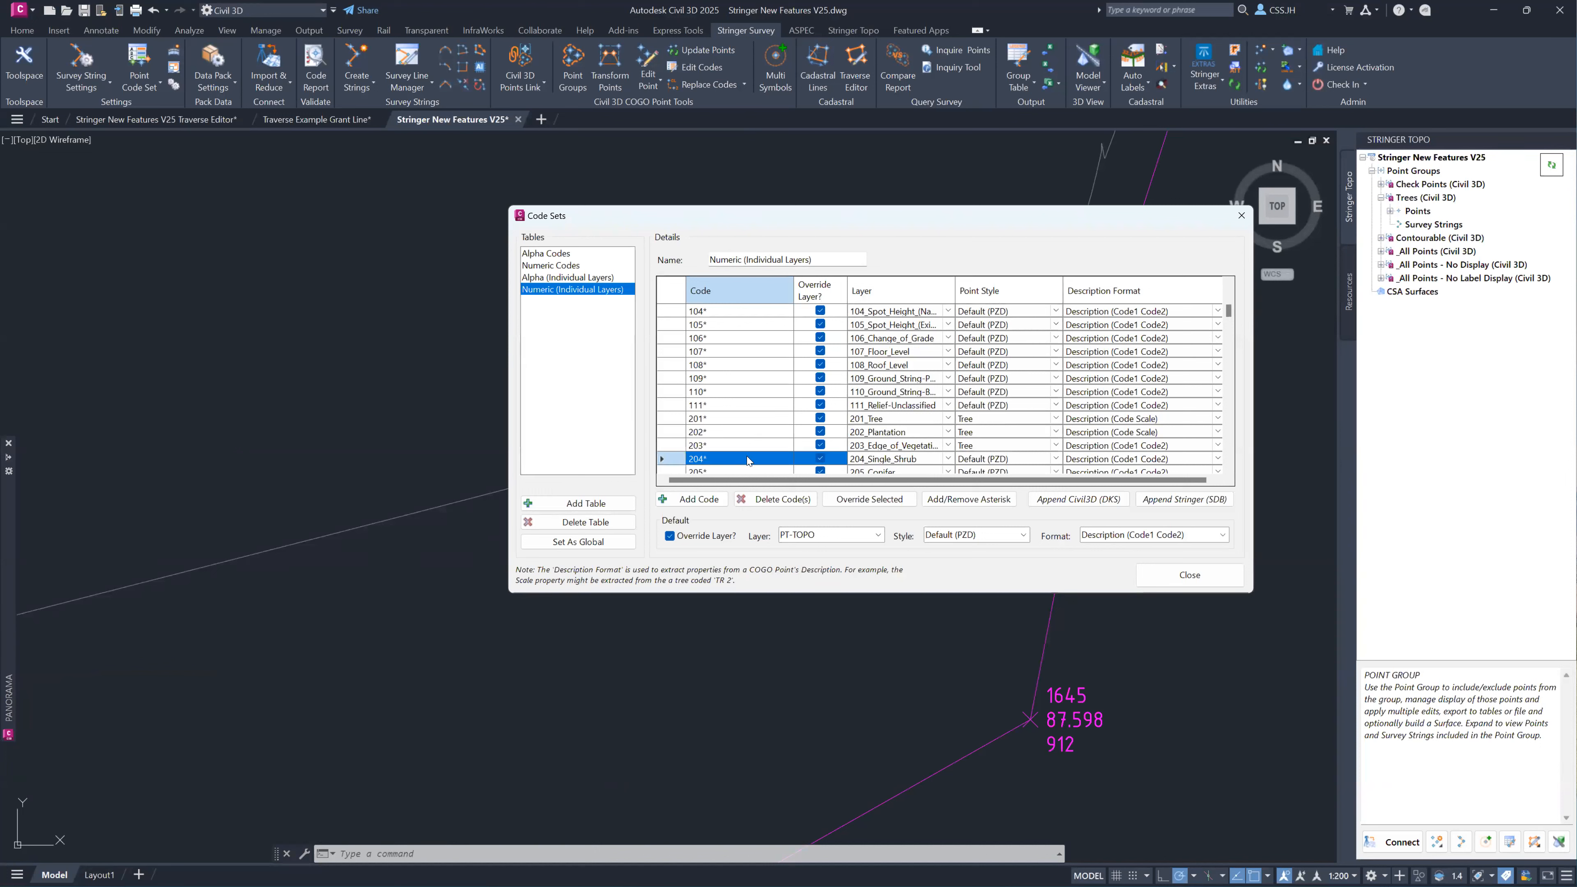
click(1053, 460)
click(1053, 460)
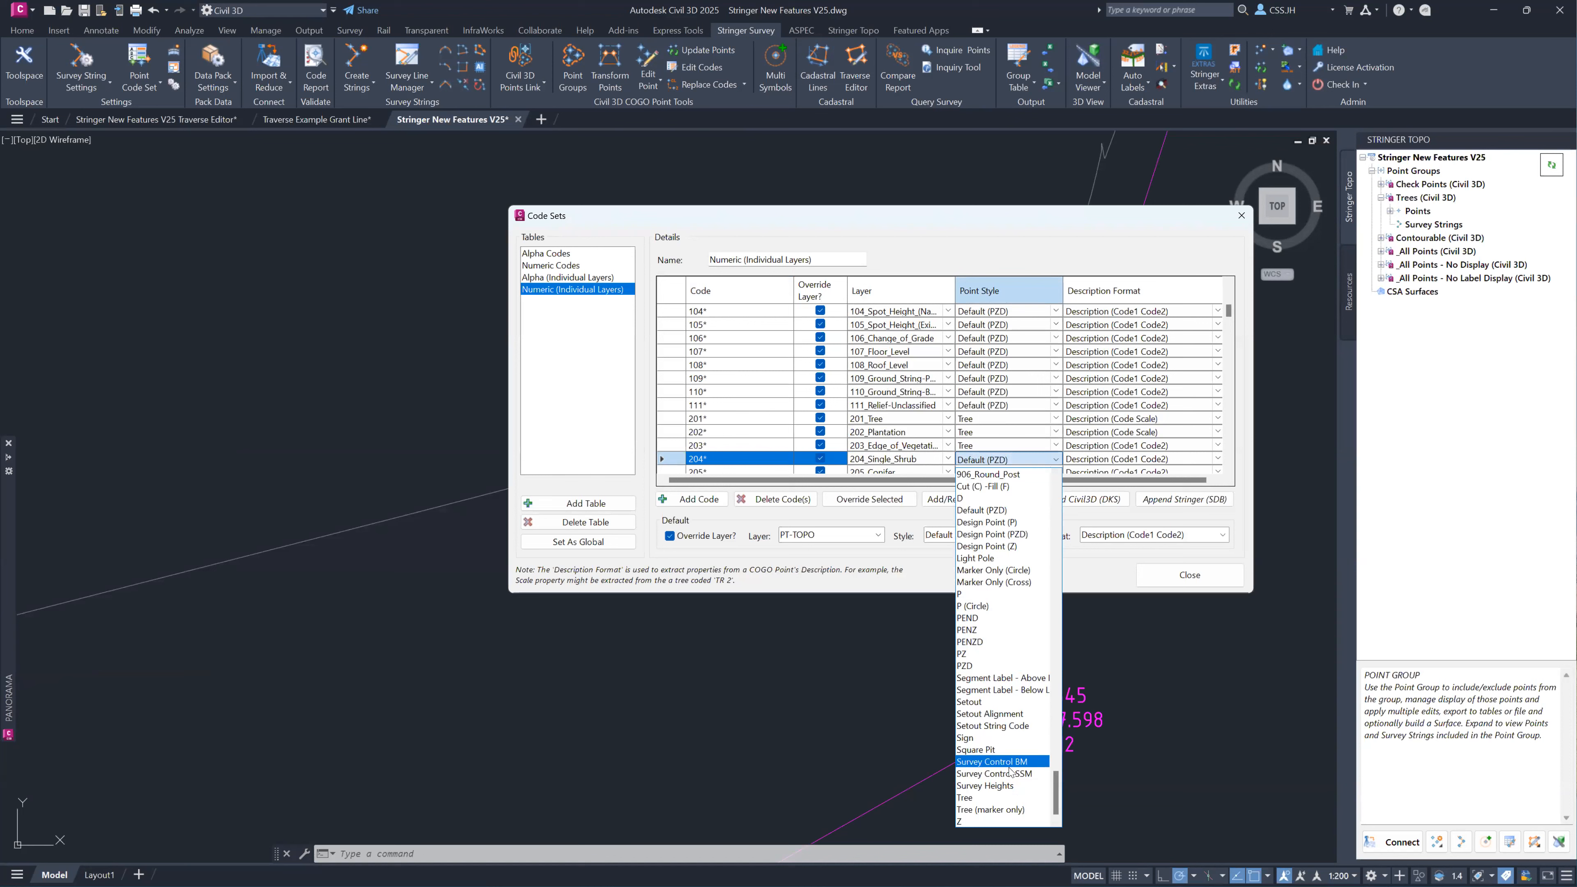
click(1008, 802)
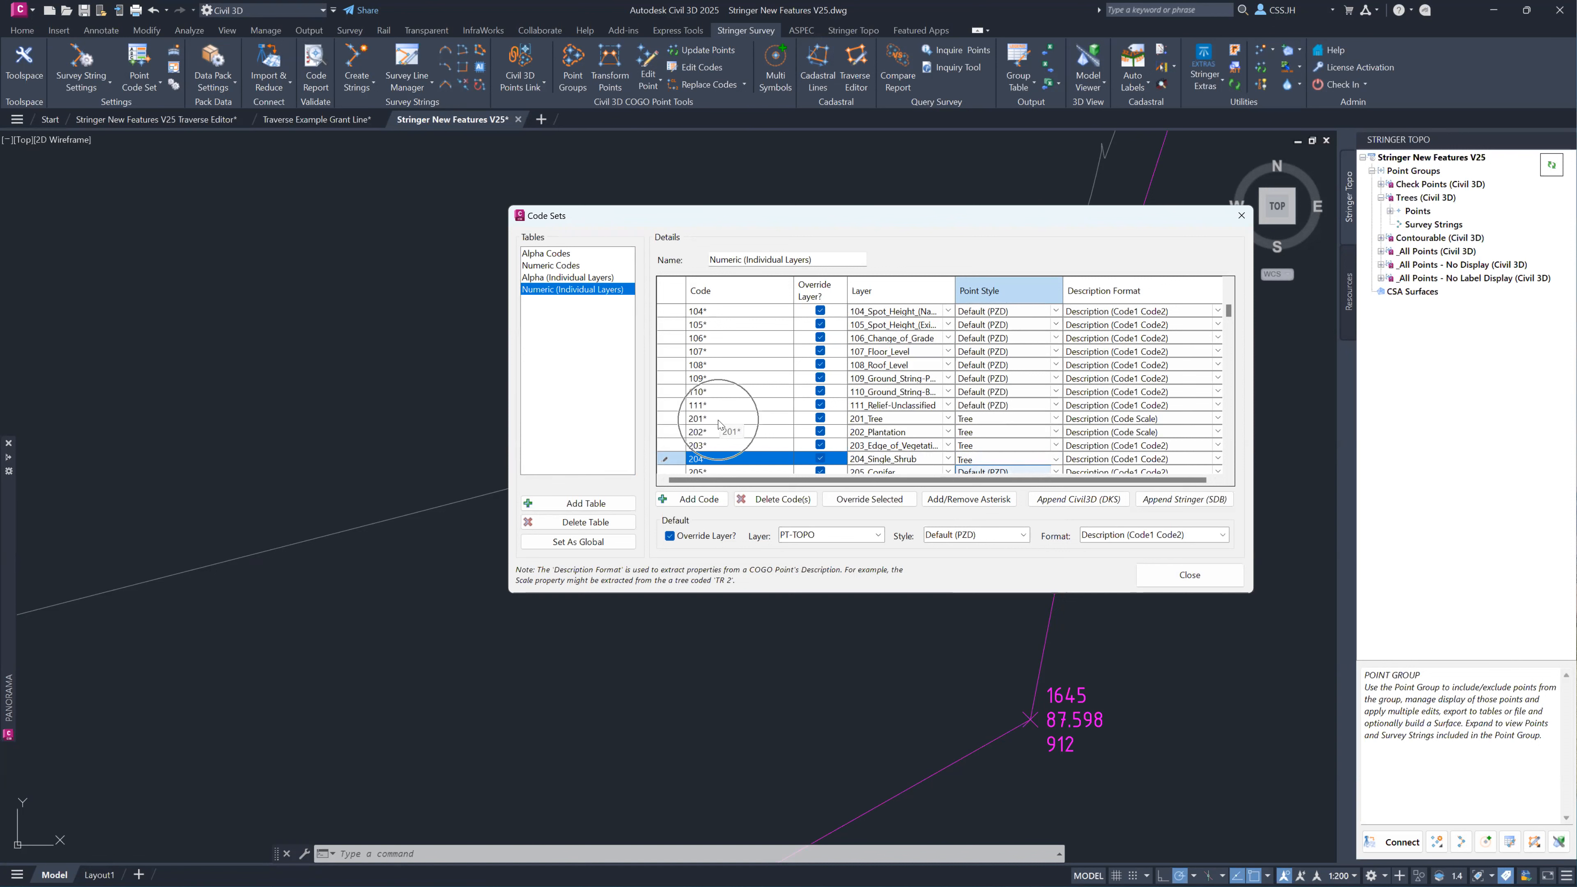
click(1189, 574)
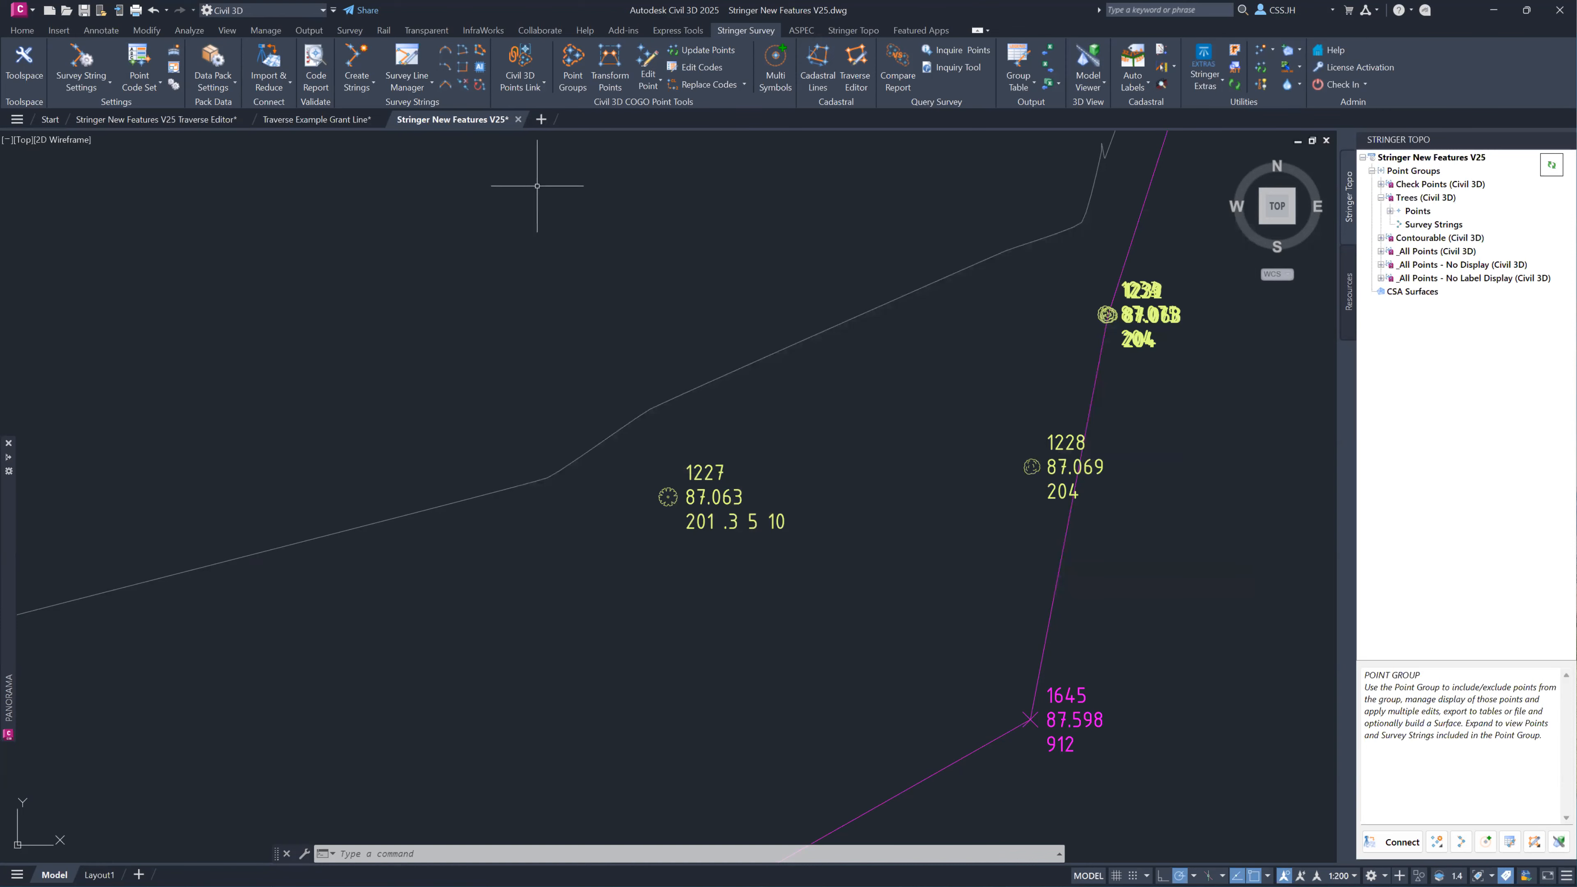
Apply styles from the code set to all points in the Trees (Civil 3D) point group.
click(580, 65)
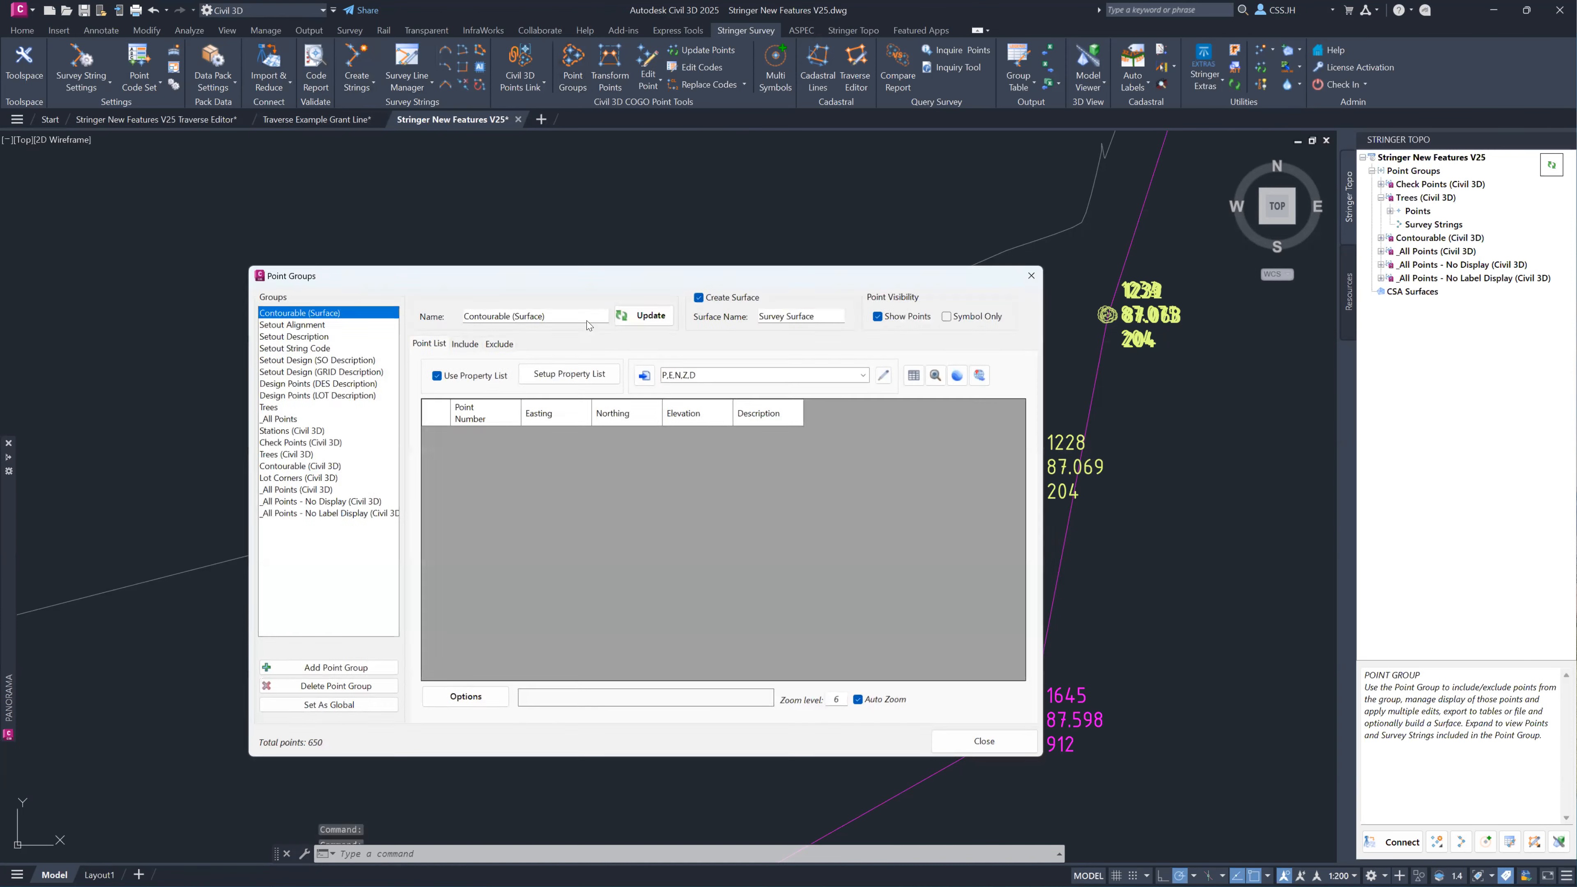
click(283, 454)
click(496, 443)
key(ctrl+a)
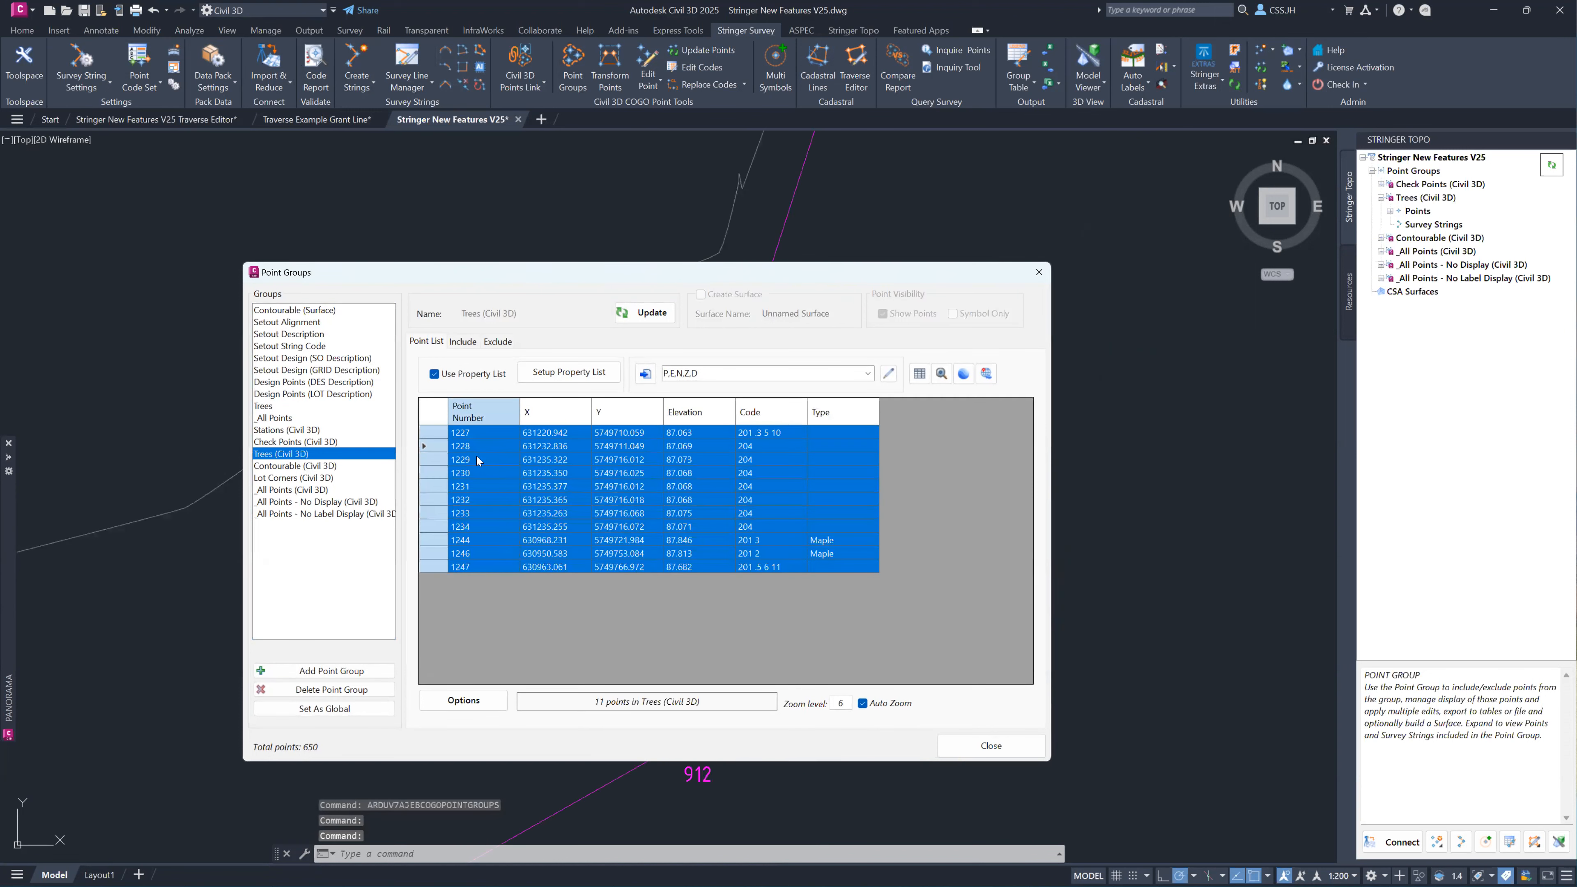
click(471, 700)
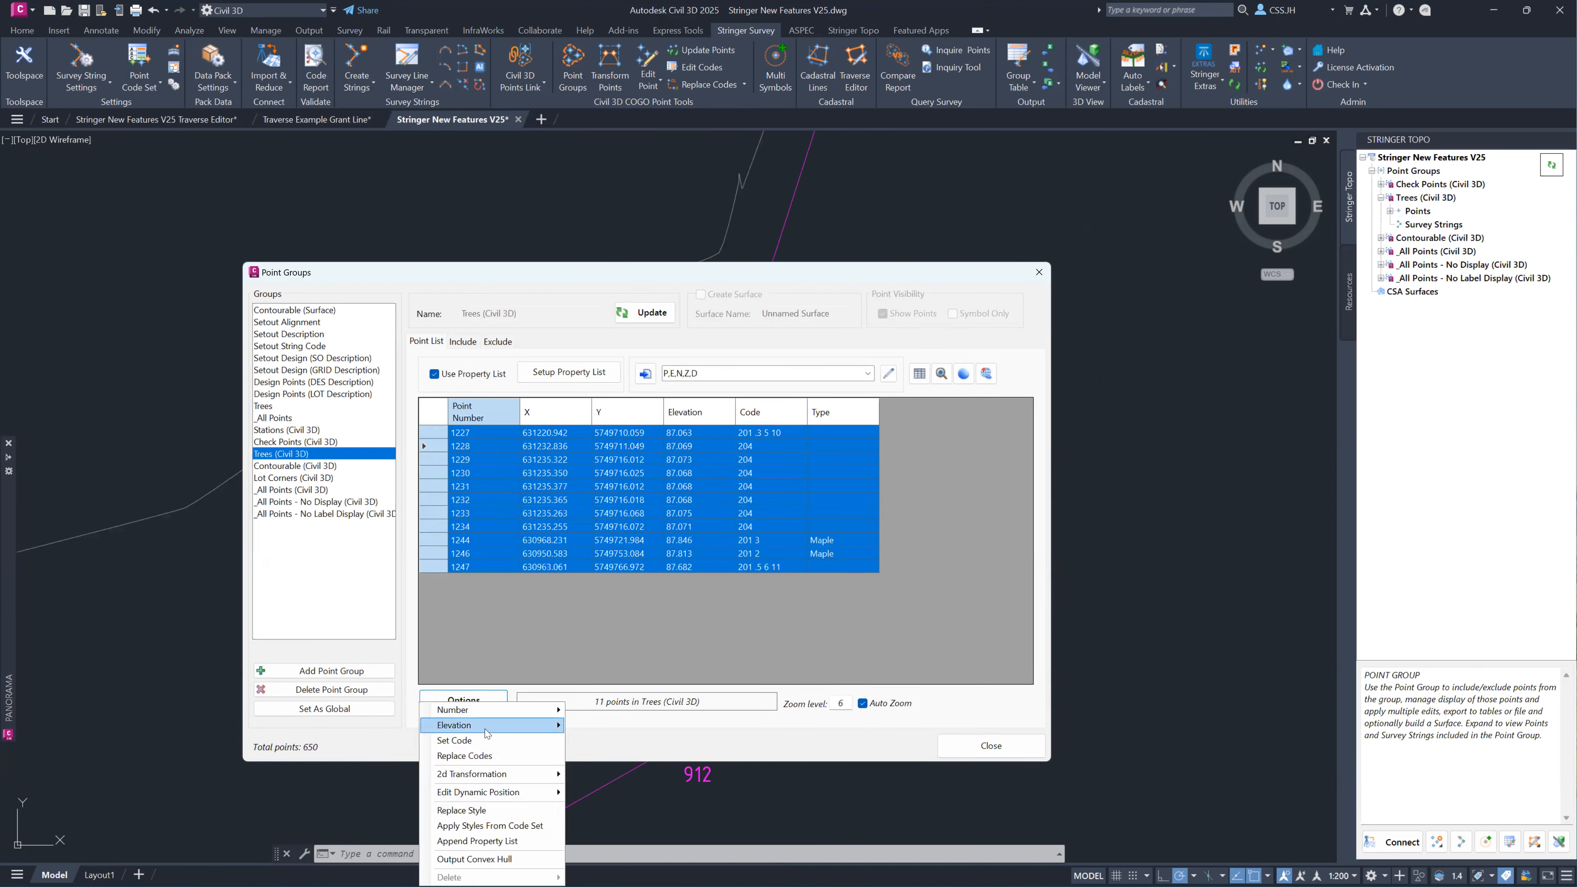
click(514, 826)
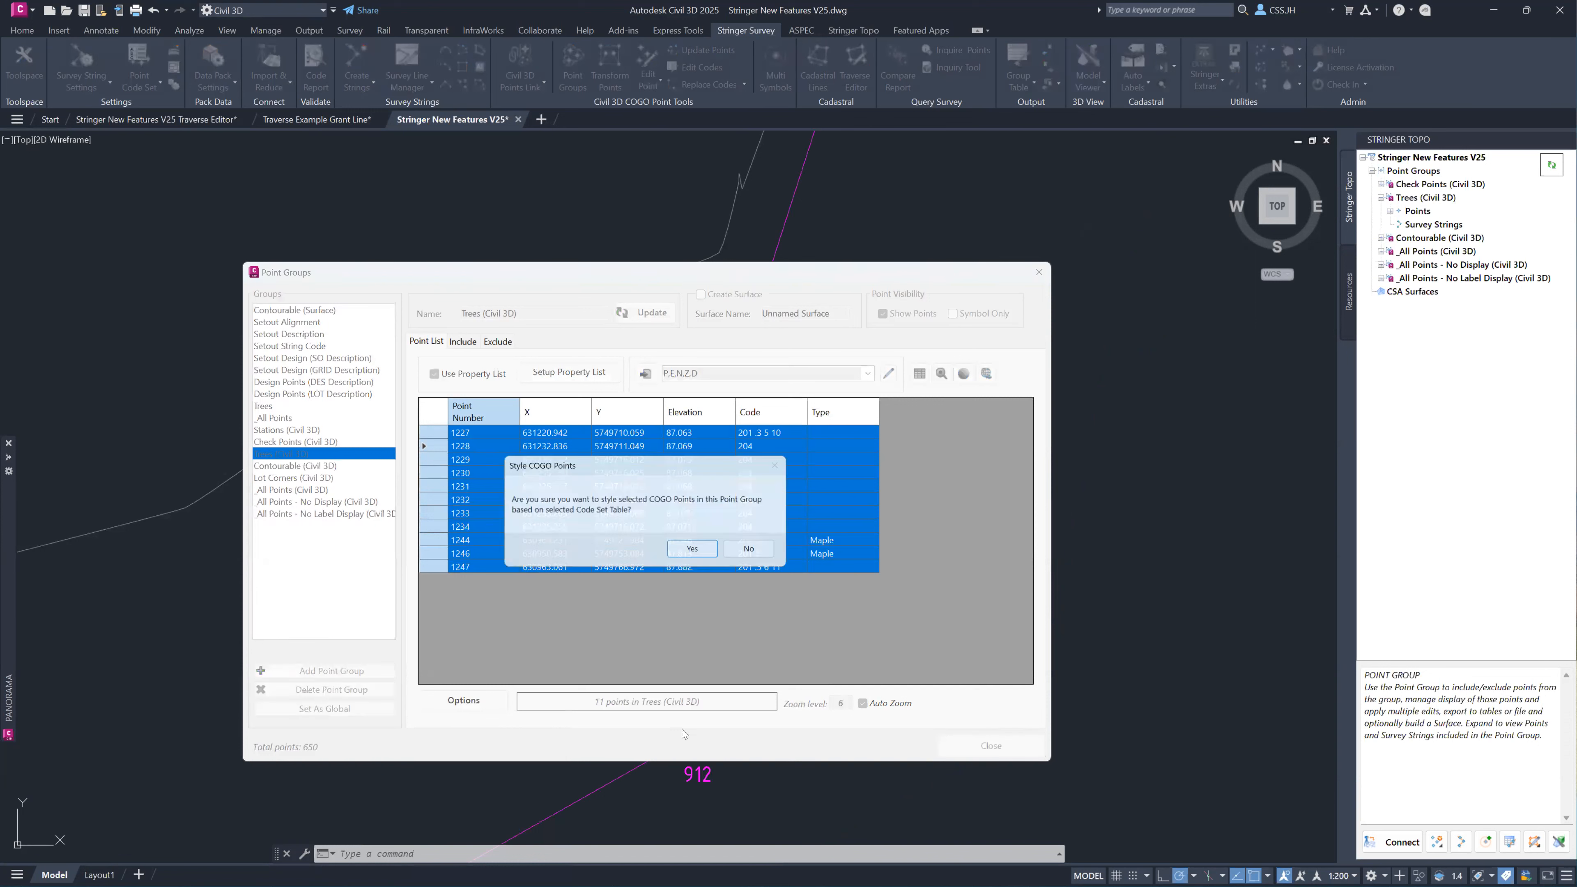
click(697, 551)
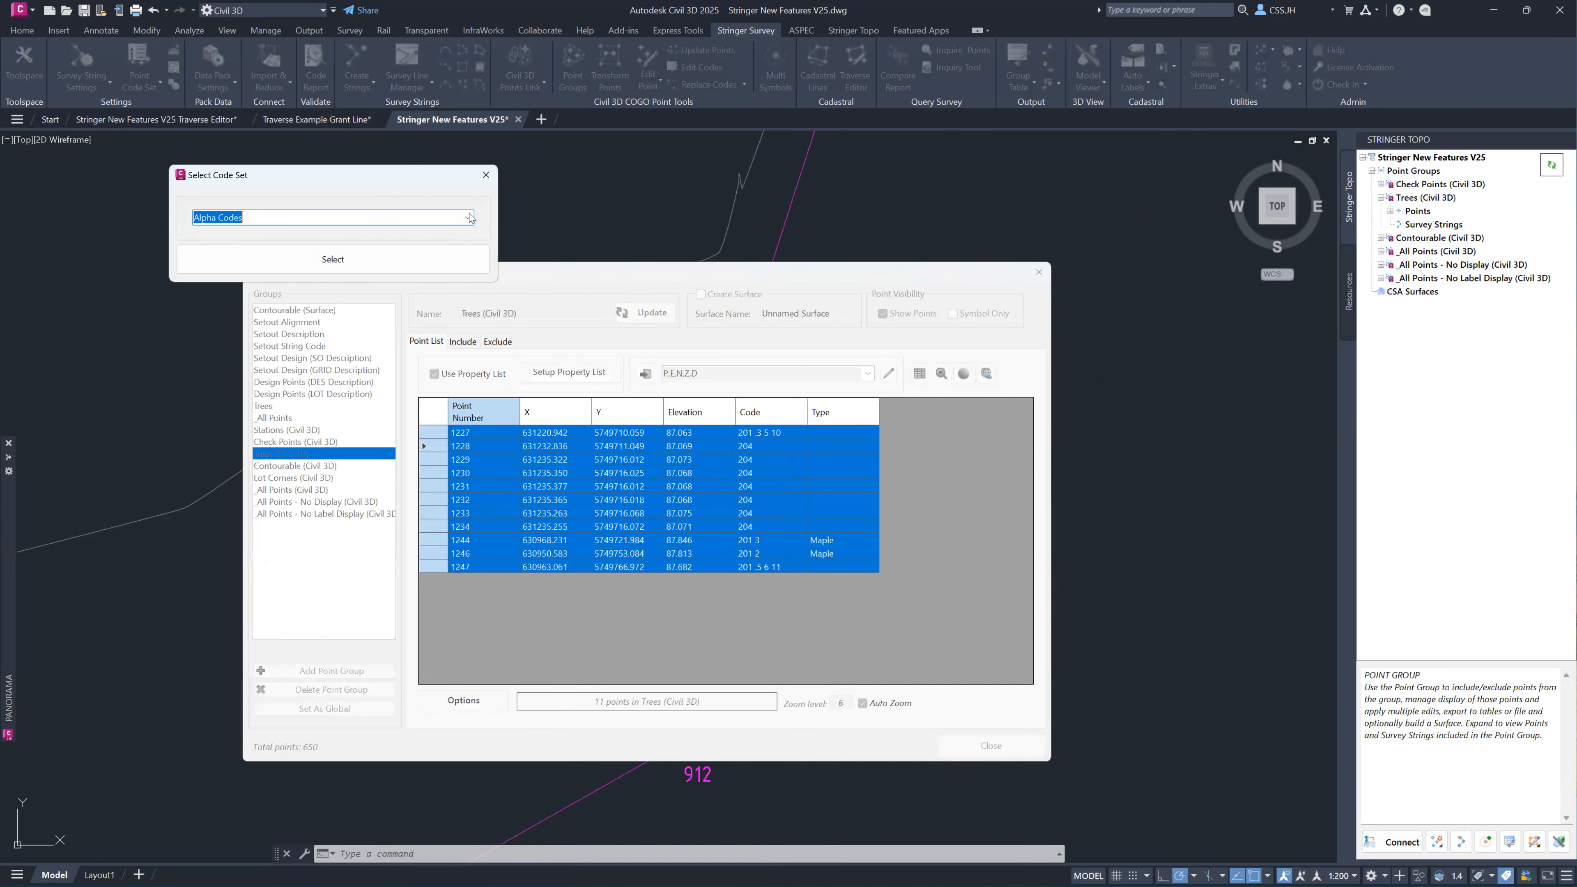
click(460, 215)
click(360, 268)
click(334, 258)
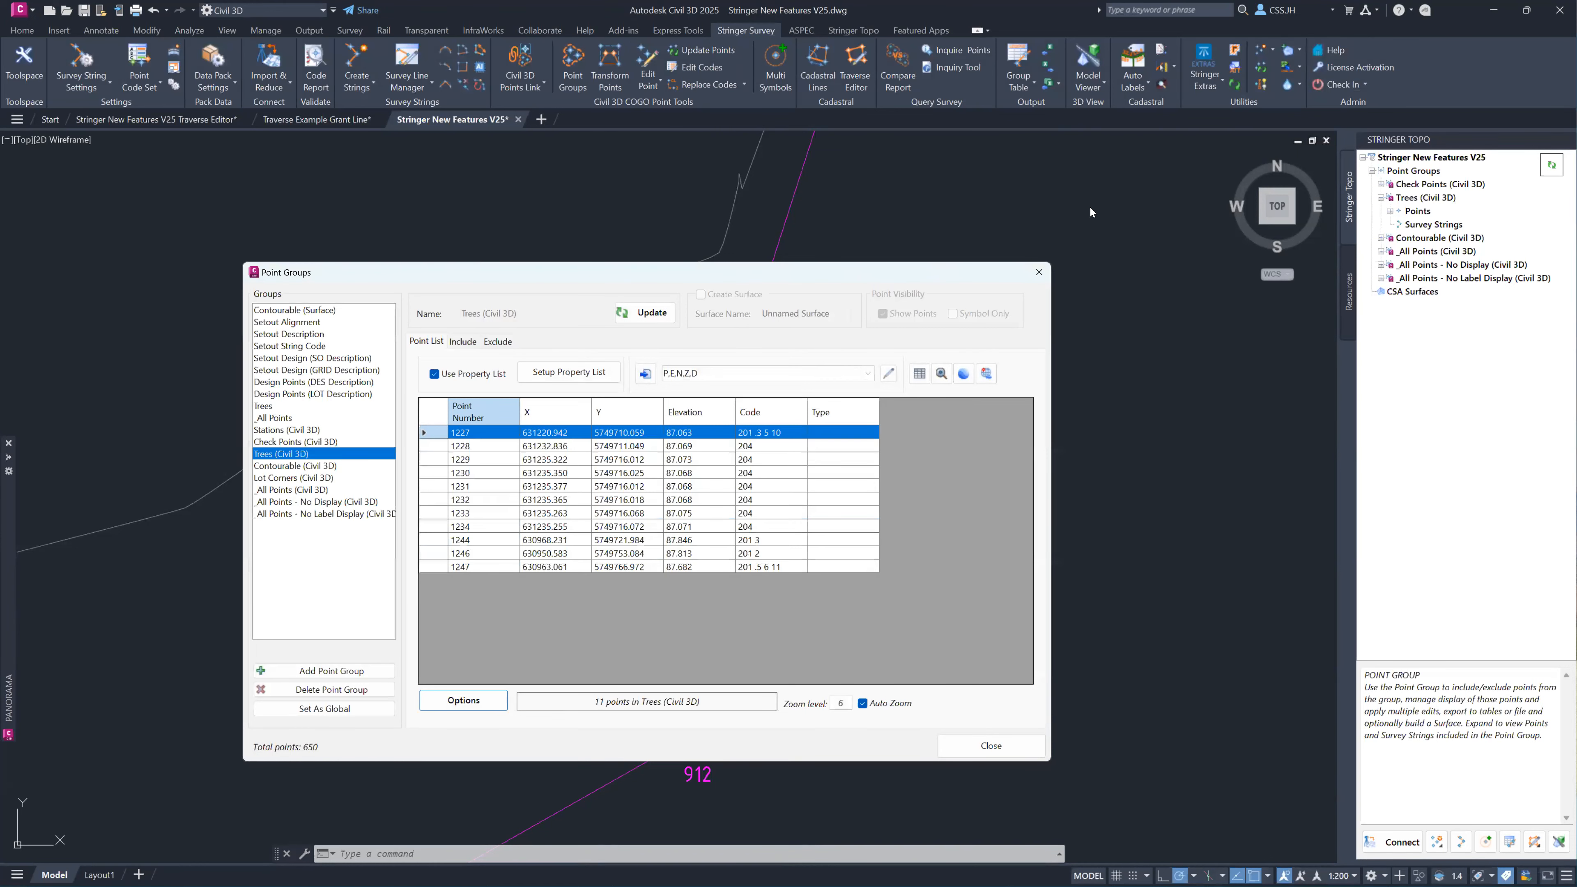
Sync the Excel links and update the Trees (Civil 3D) point group to refresh its Type values.
click(1058, 85)
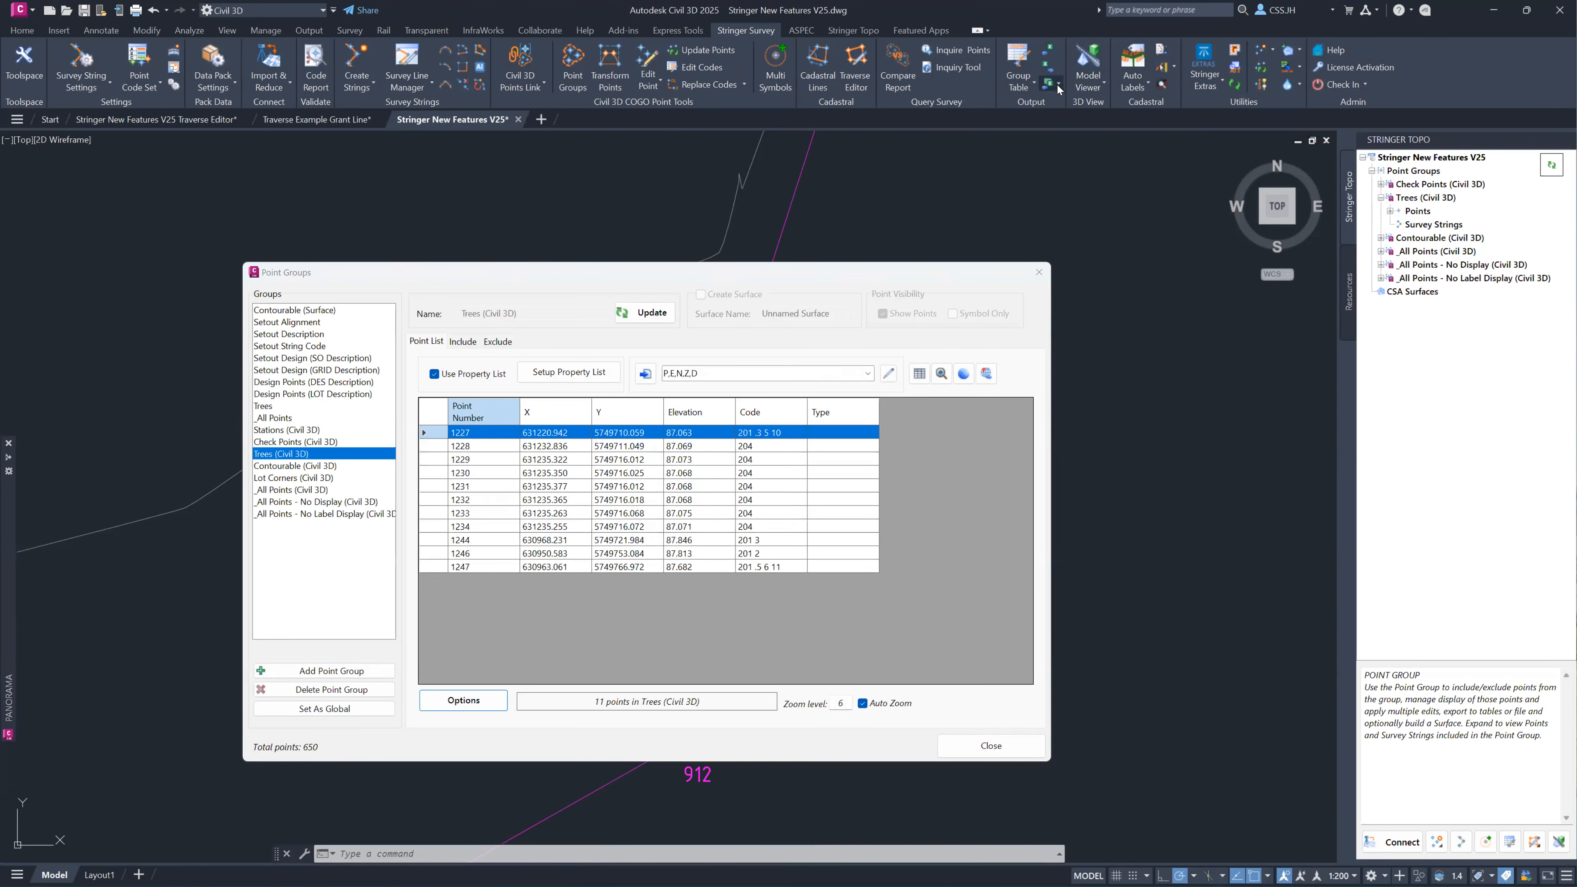
click(1058, 89)
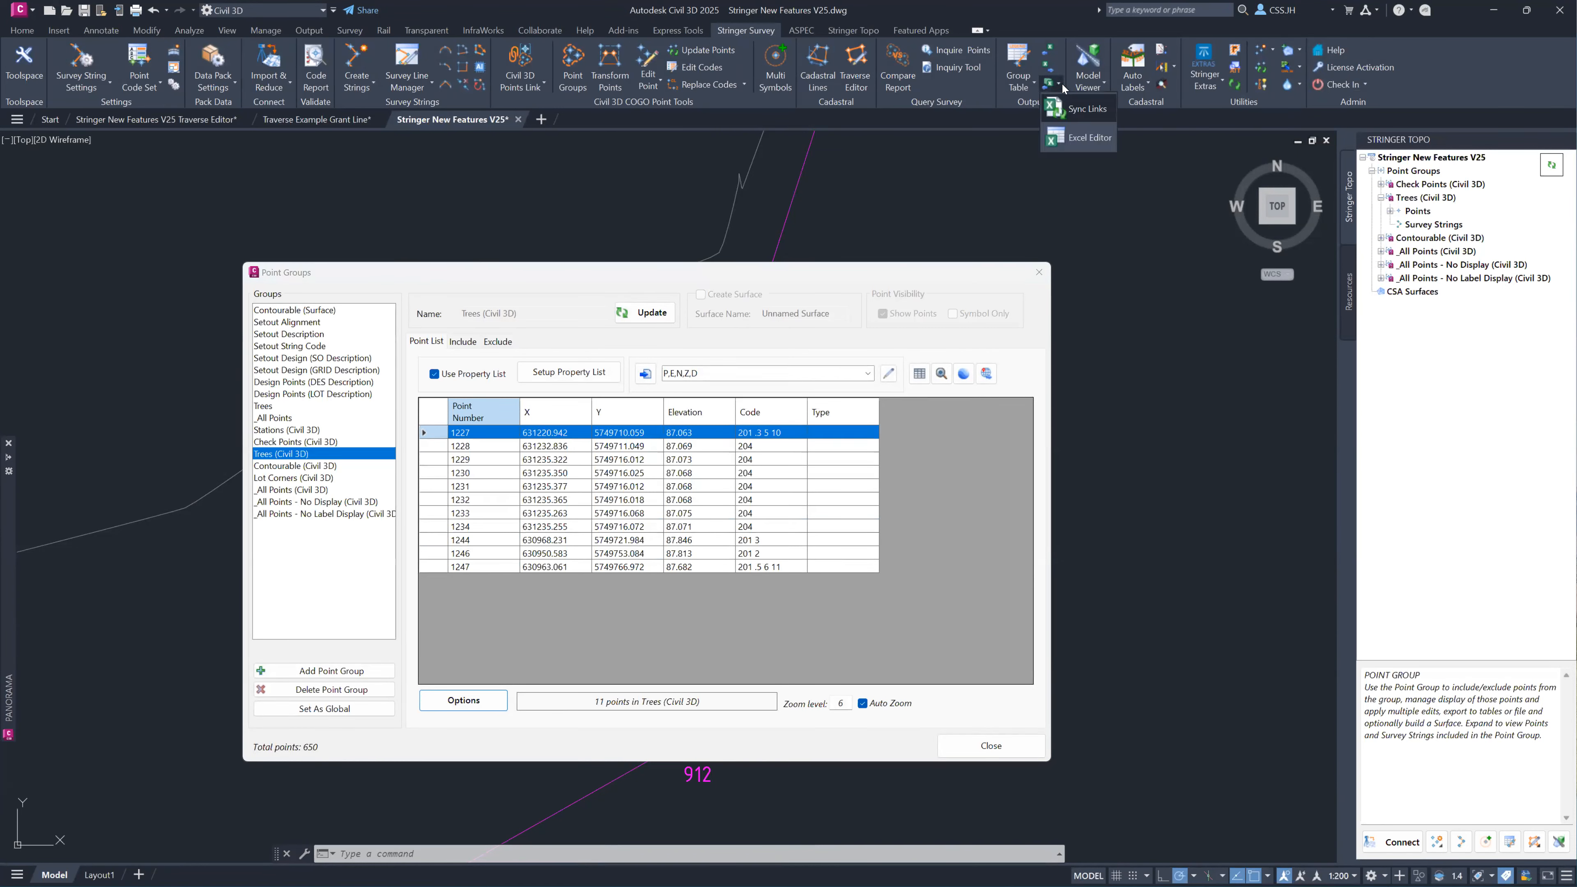
click(1081, 113)
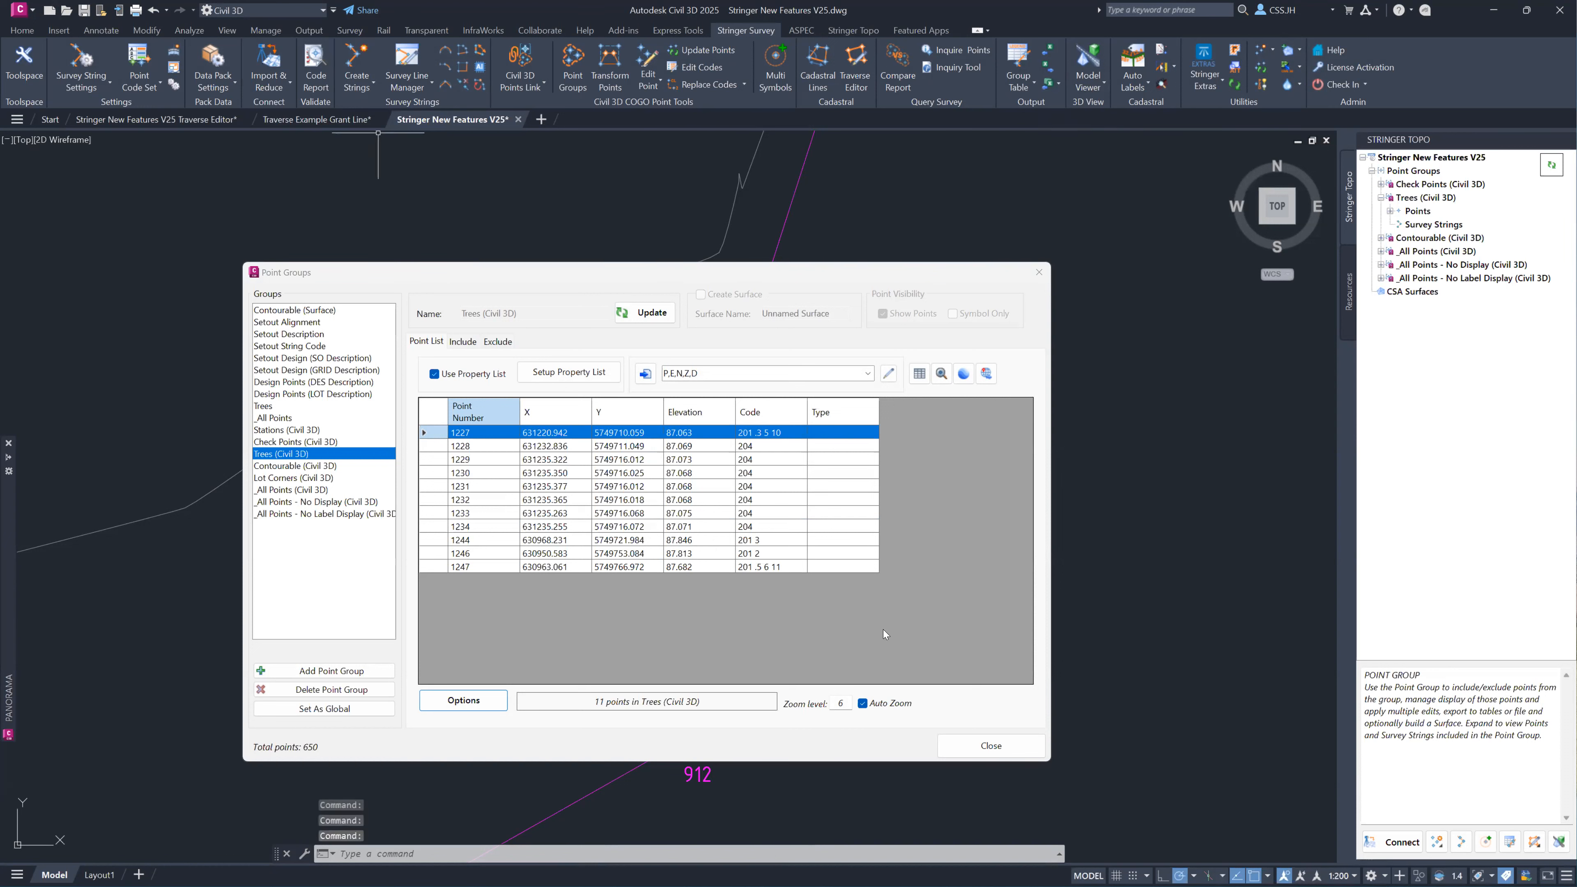
click(635, 320)
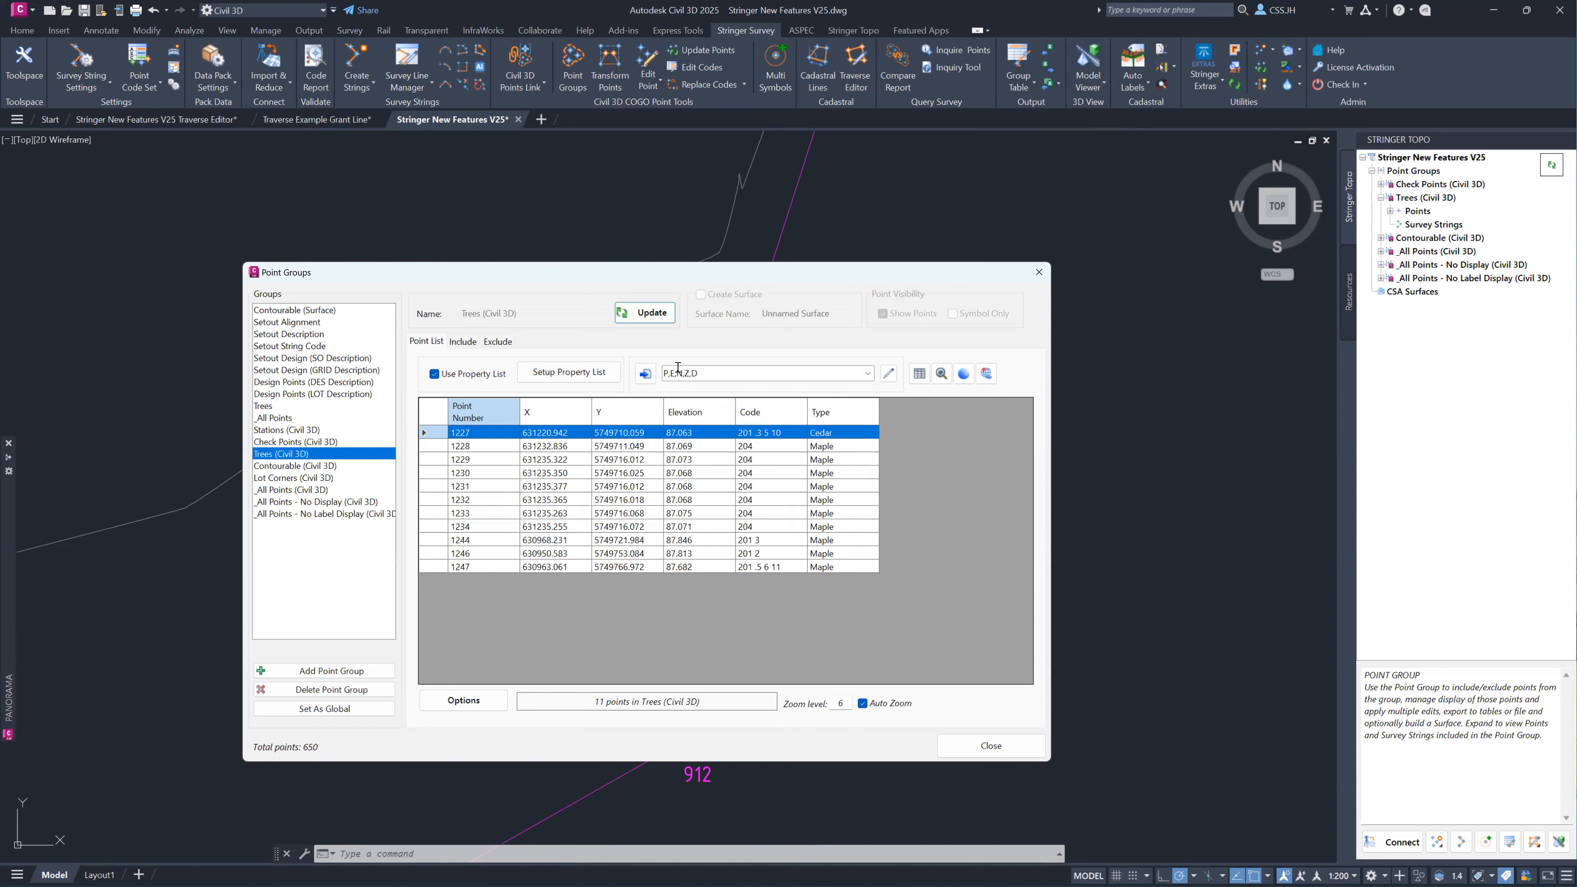
click(645, 375)
click(643, 374)
click(964, 374)
click(987, 375)
Start a shapefile export of the Contourable (Civil 3D) point group and browse to the New Features For Stringer V25.00 folder.
click(299, 465)
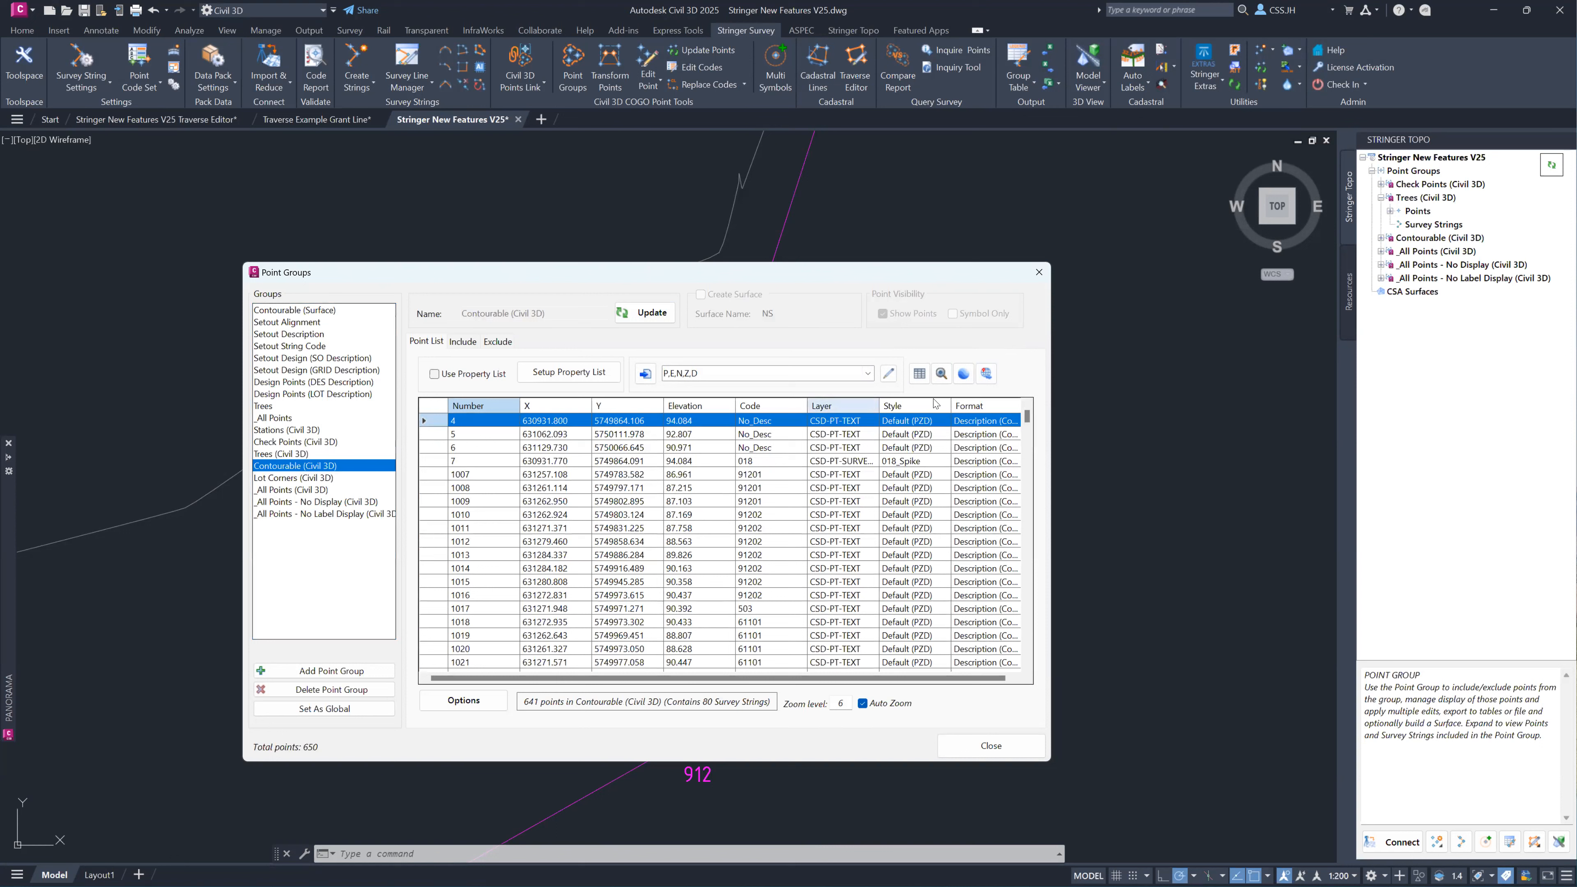
key(ctrl)
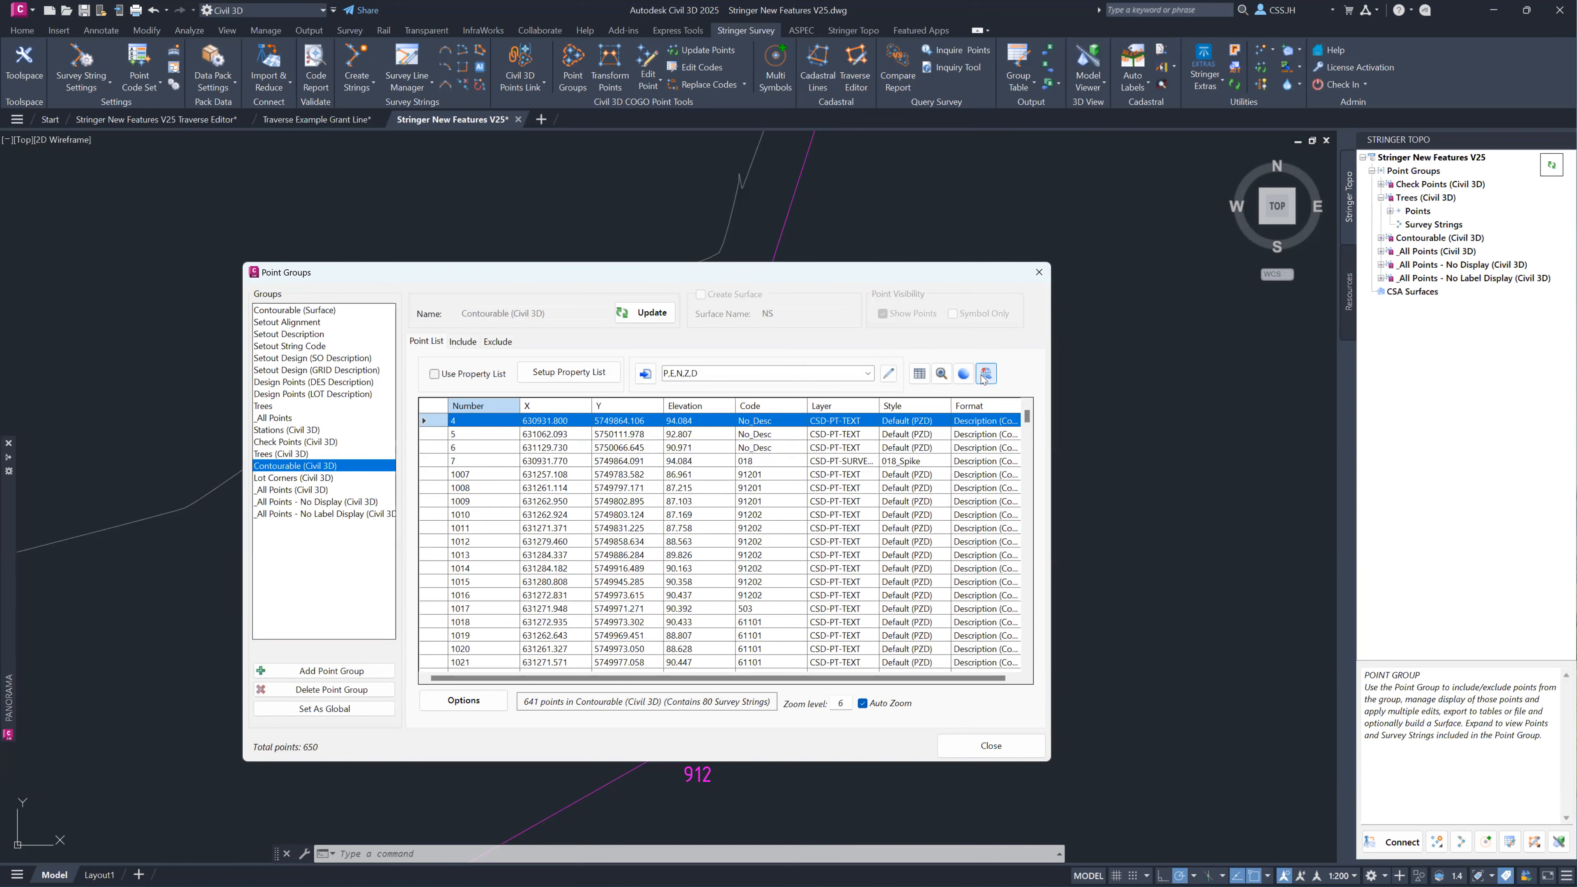
click(985, 374)
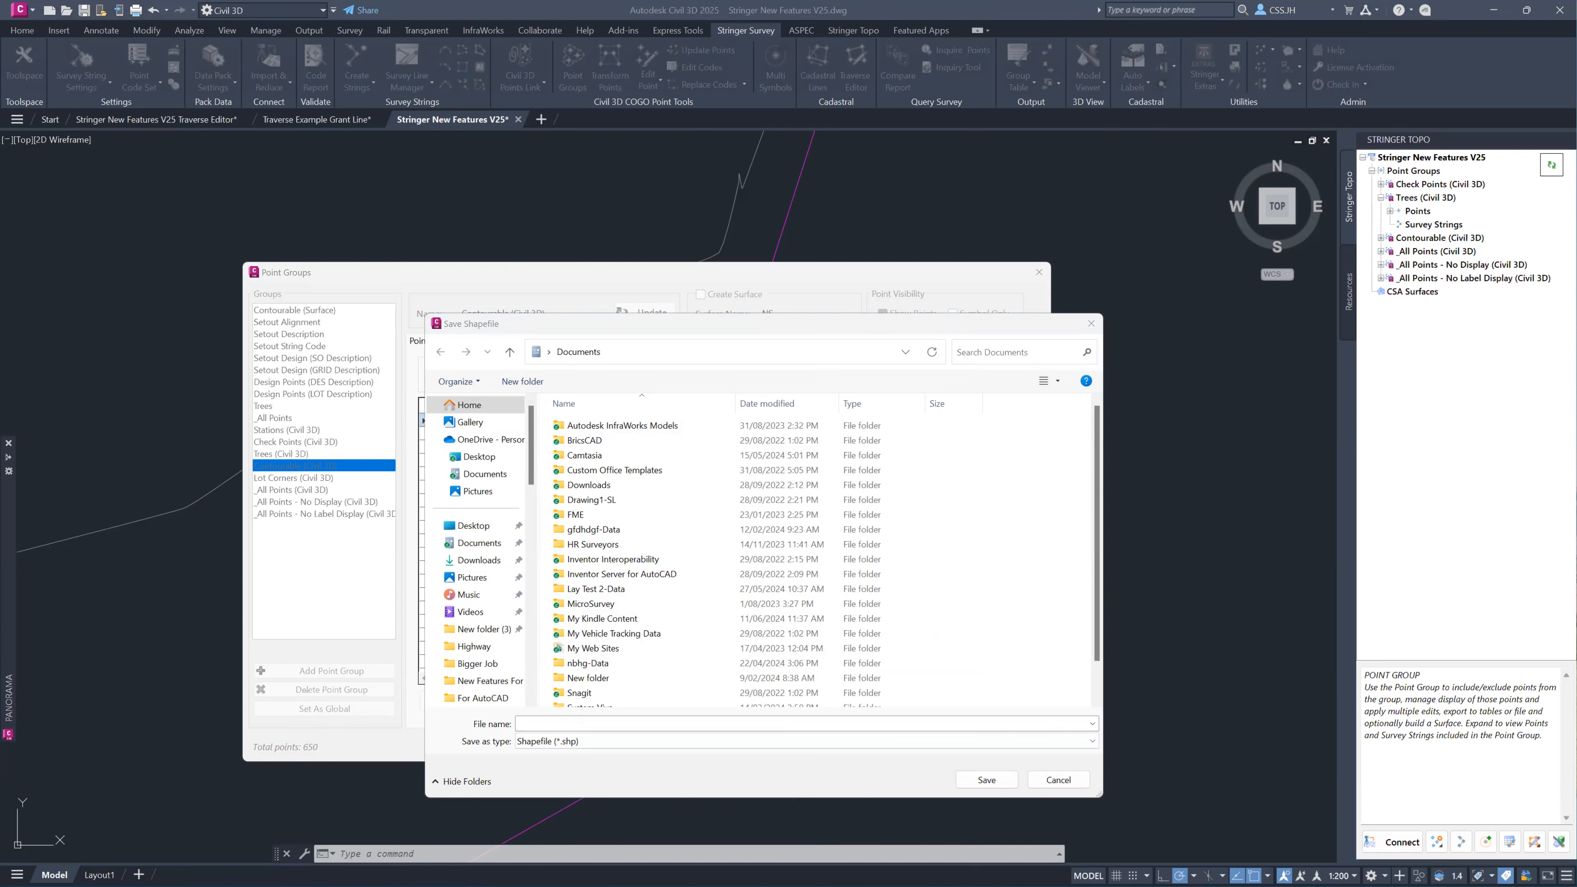
click(802, 348)
key(Return)
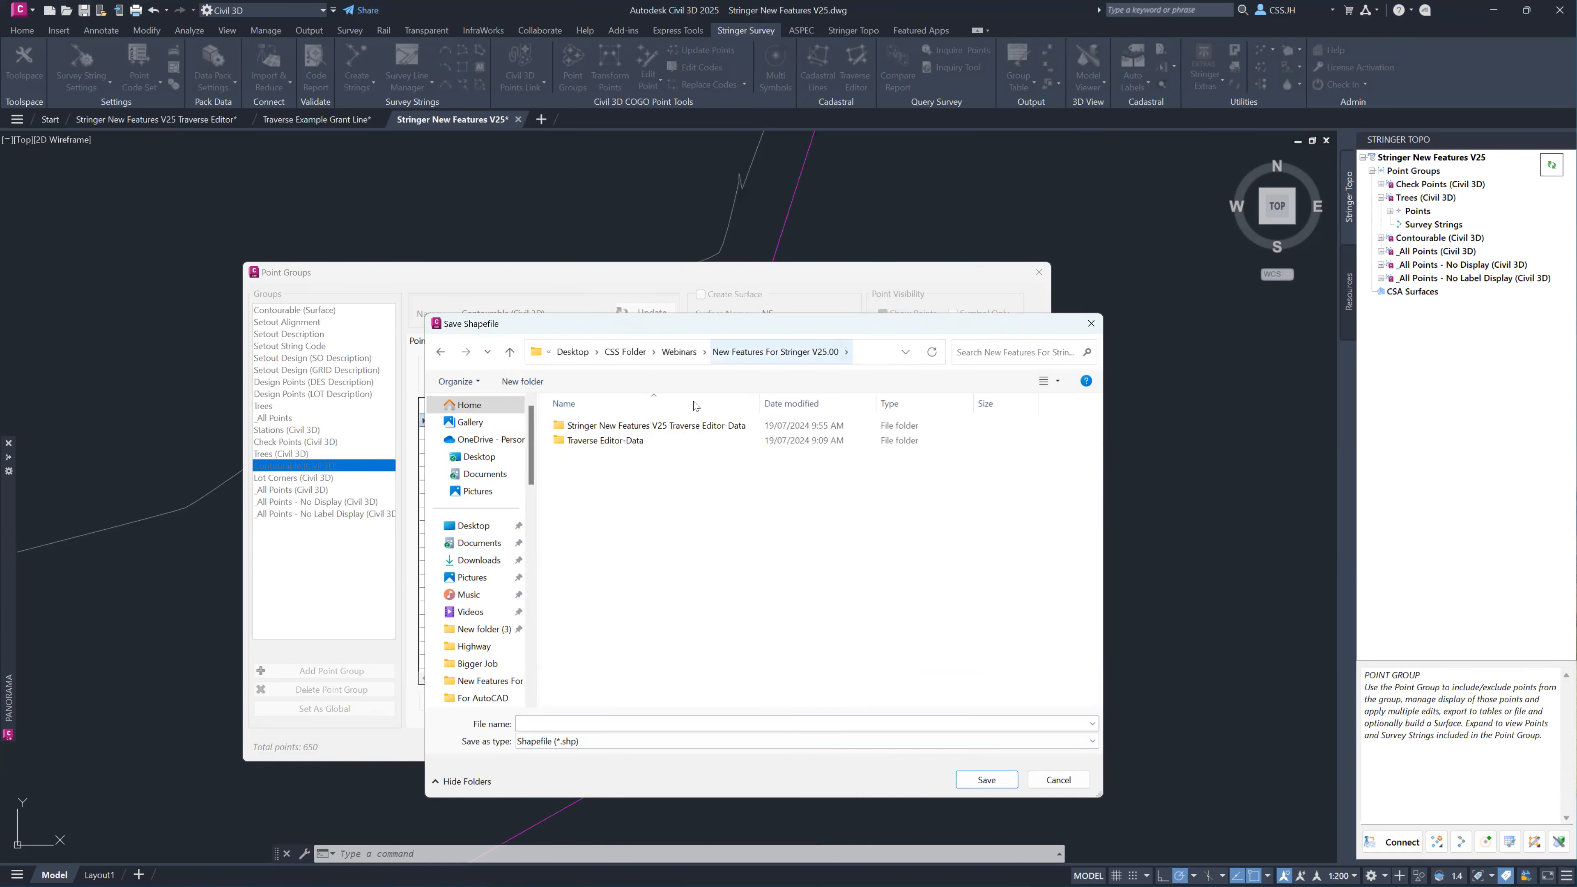
Name the shapefile Jones Oval Export and save it.
click(537, 722)
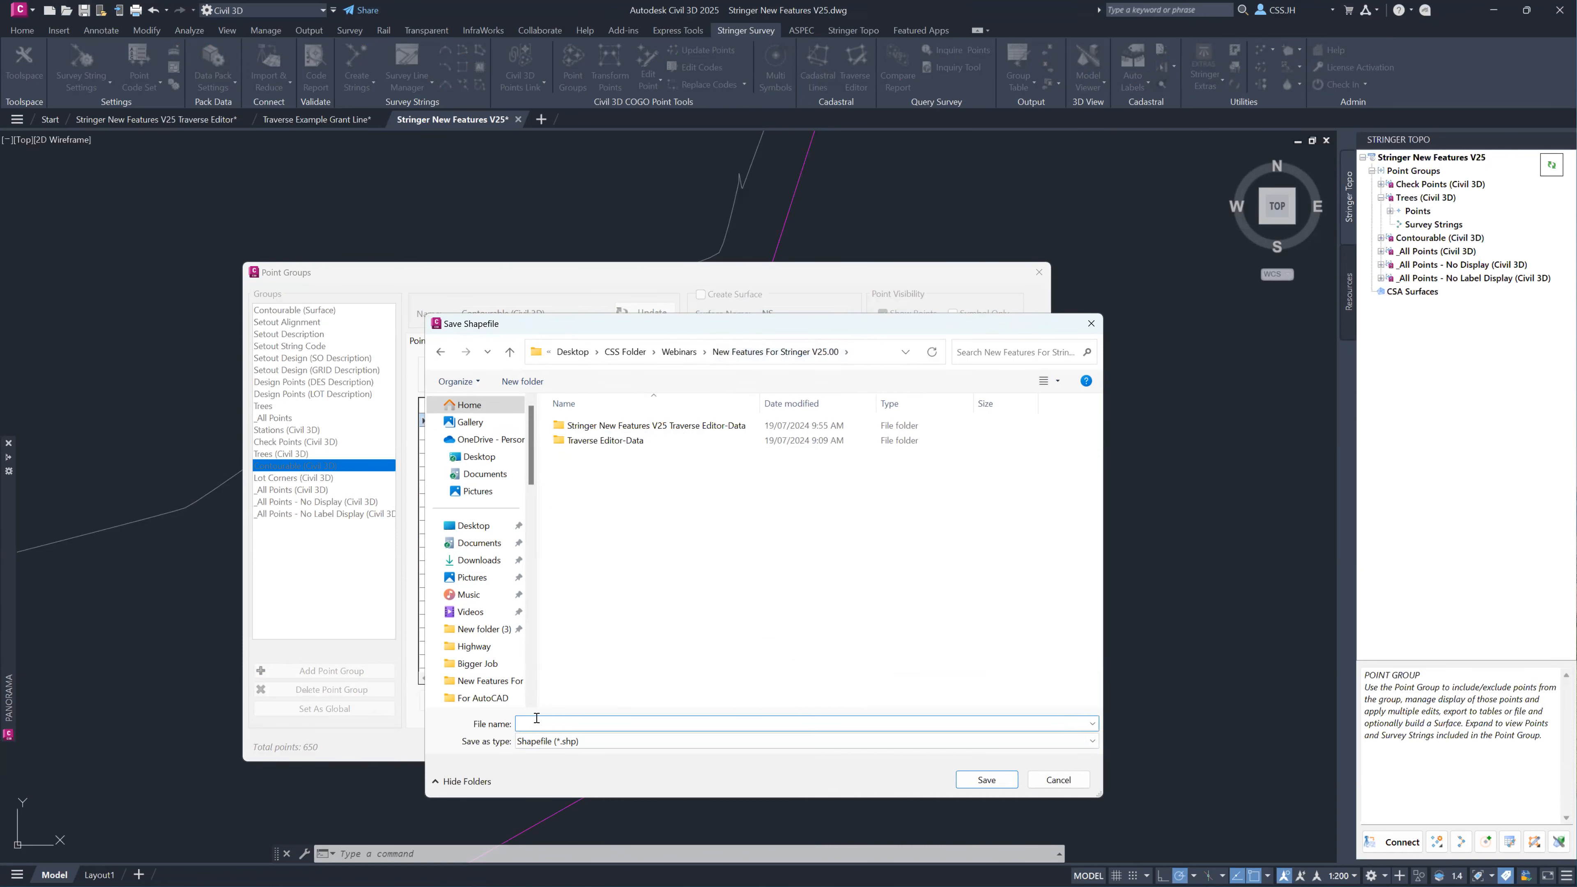
text(Ex)
key(BackSpace)
key(BackSpace)
text(Jones Oval Export)
key(Return)
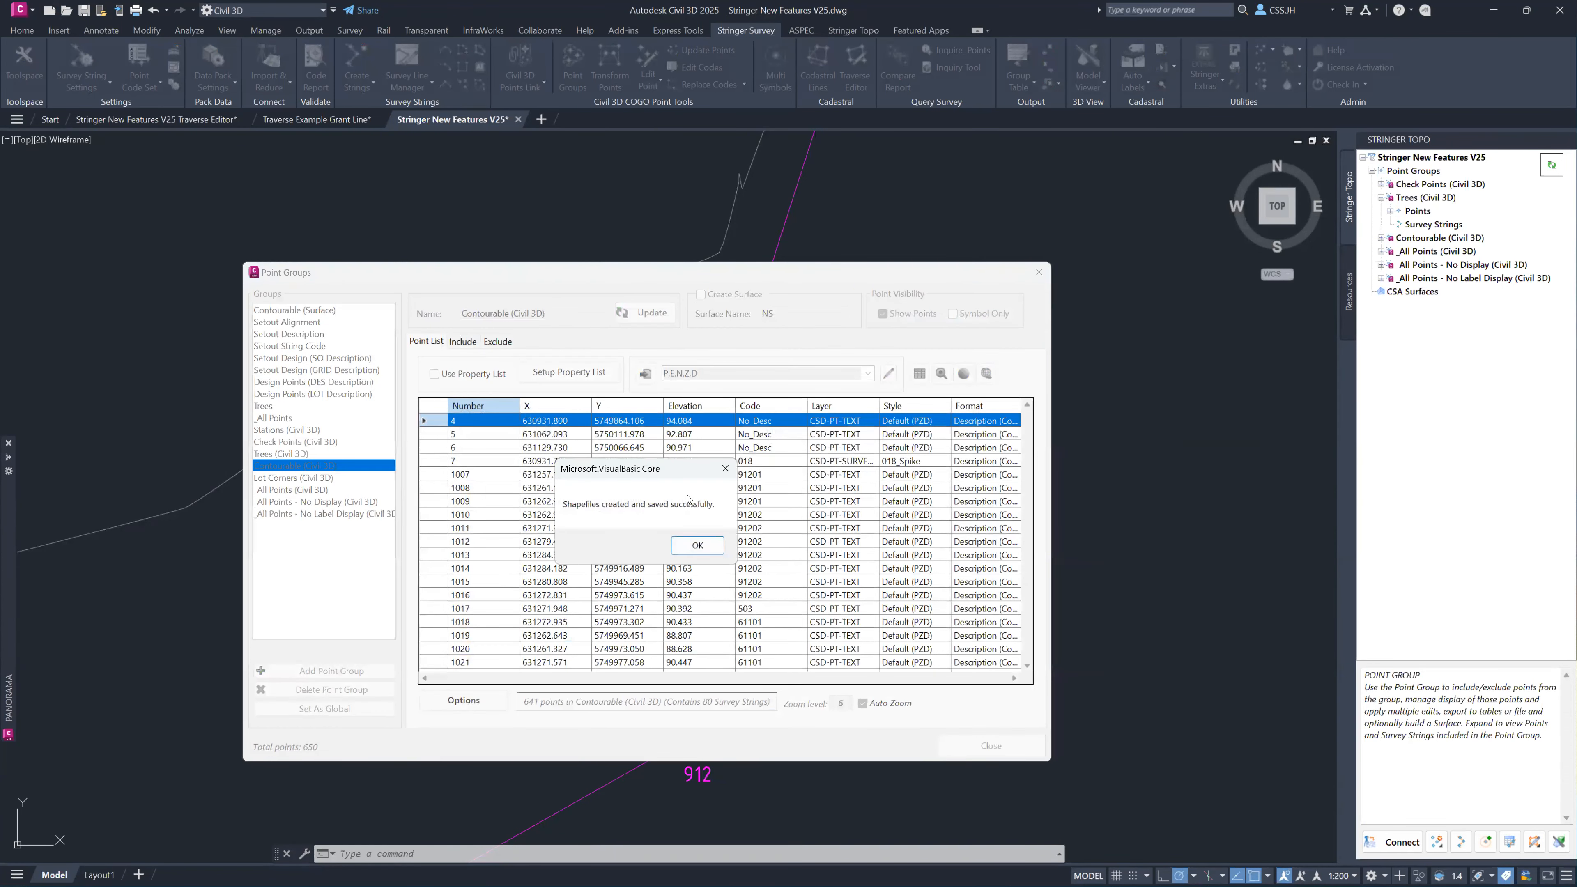
click(697, 547)
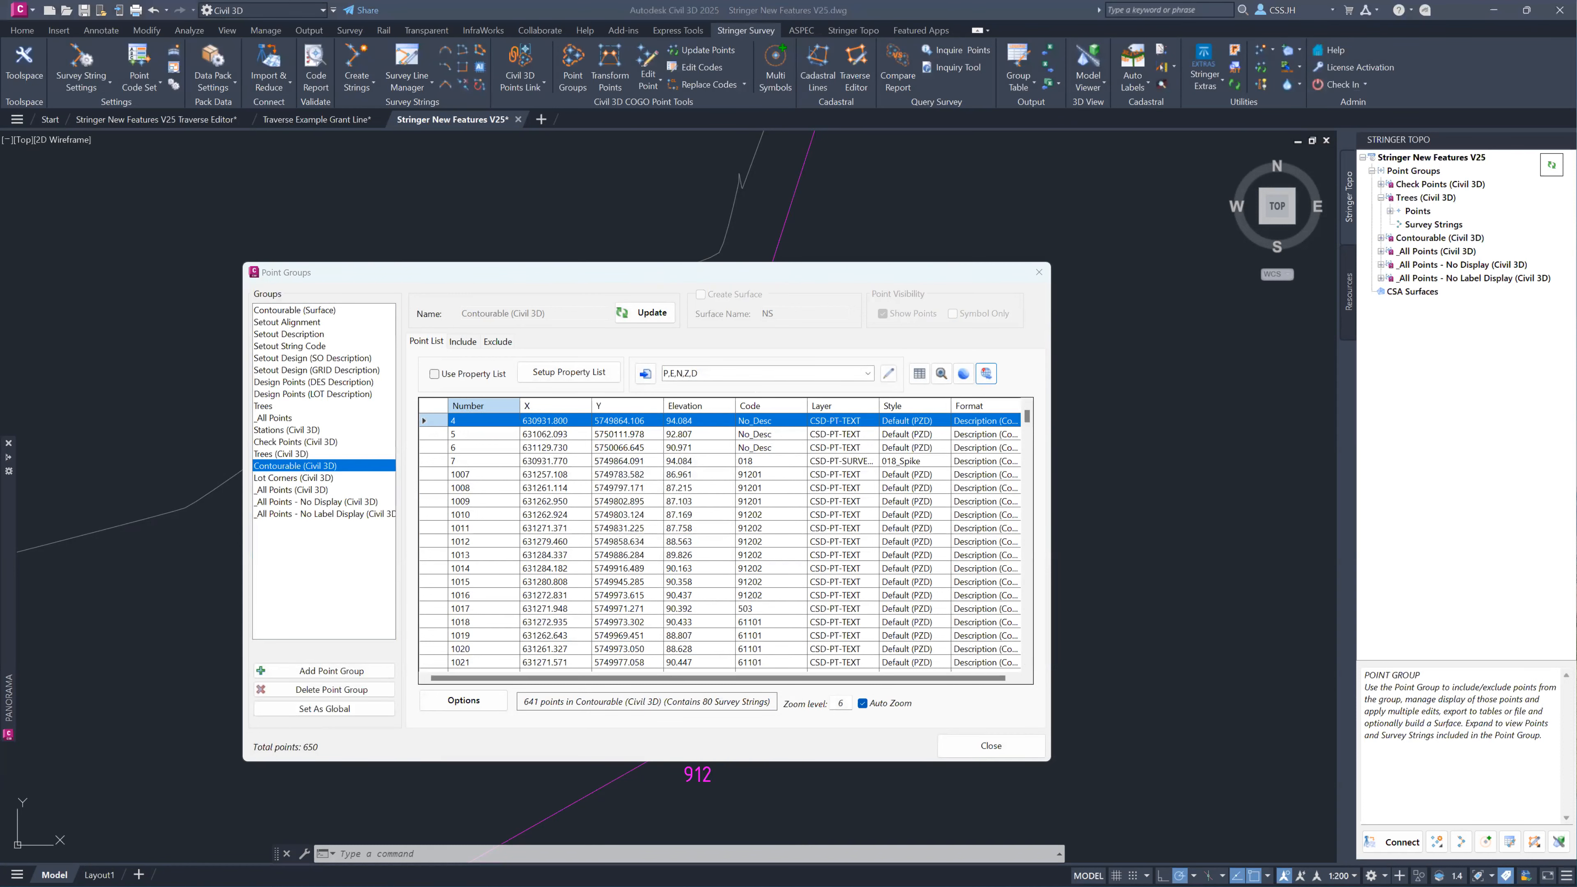
Examine the exported Jones Oval Export points and strings files in File Explorer, and close Point Groups in Civil 3D.
key(alt+Tab)
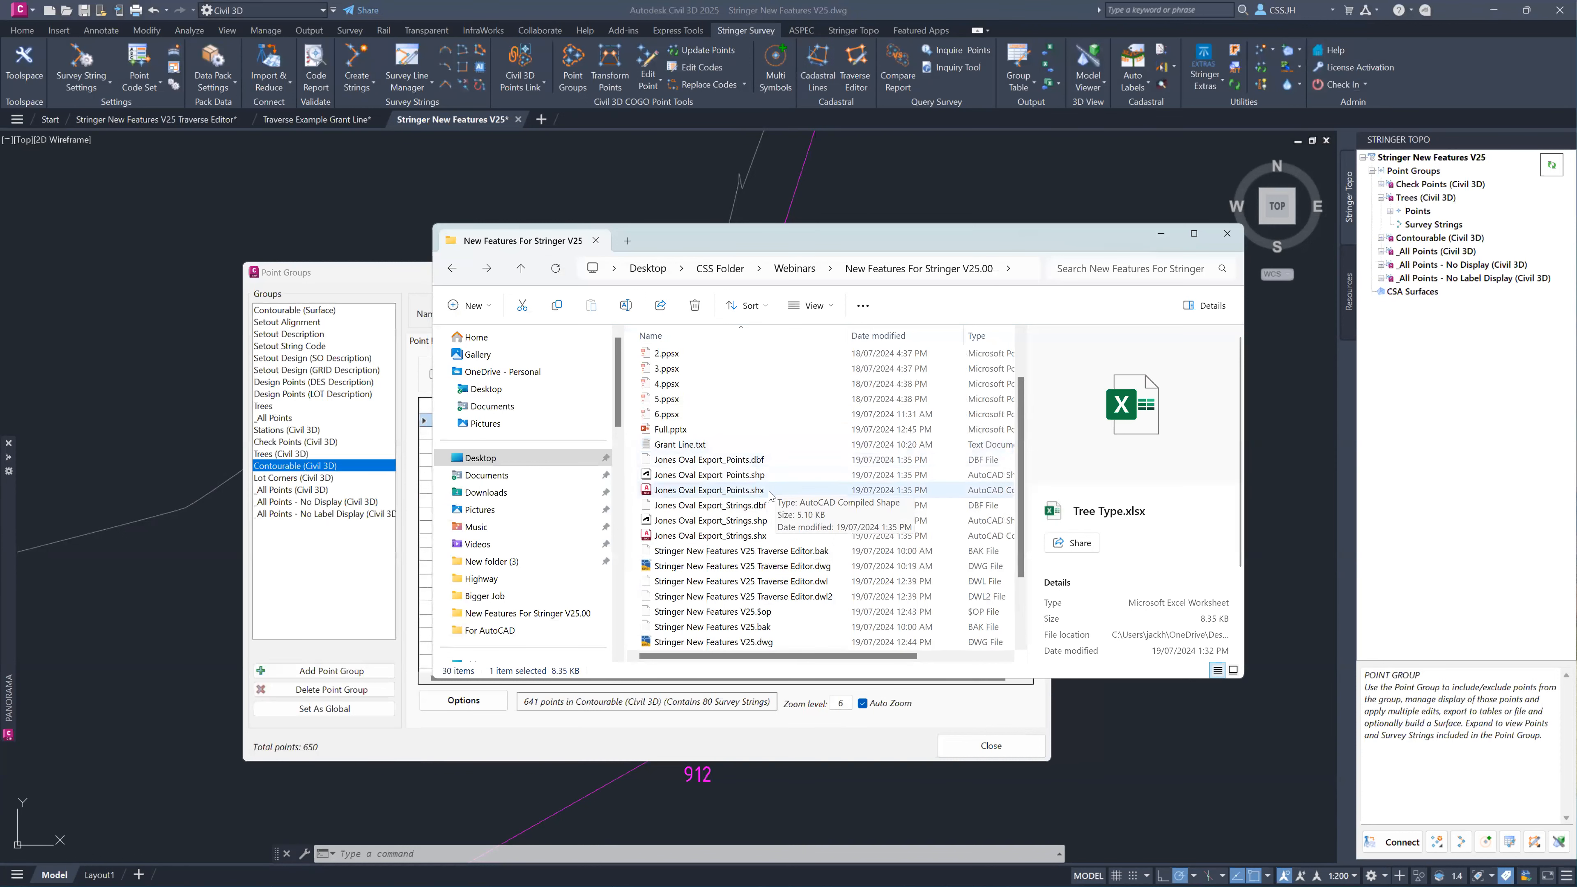
click(723, 490)
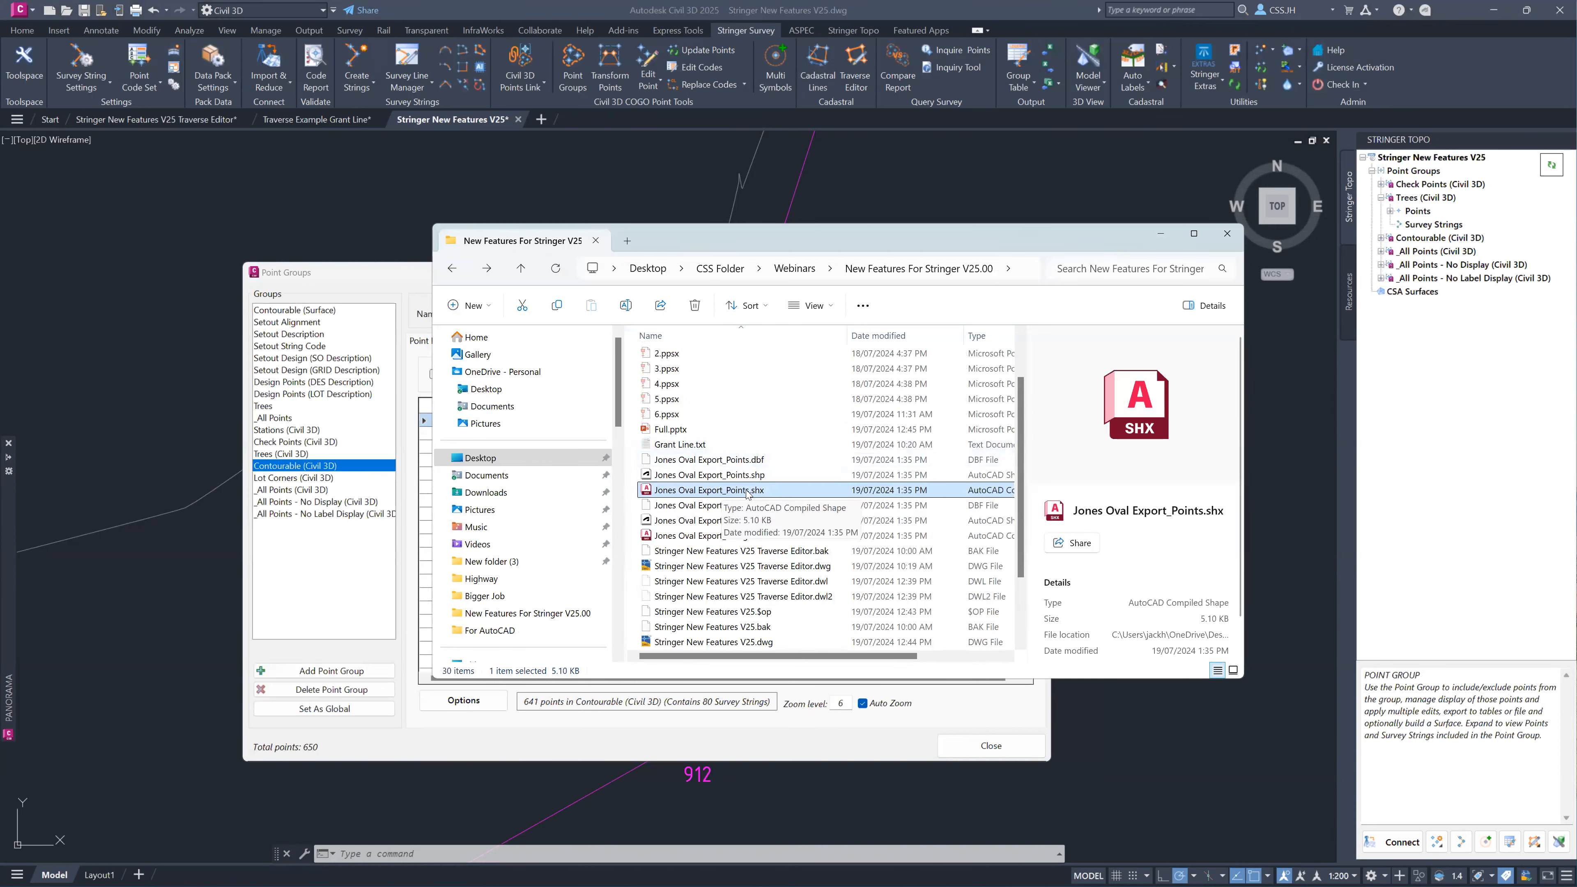
click(731, 538)
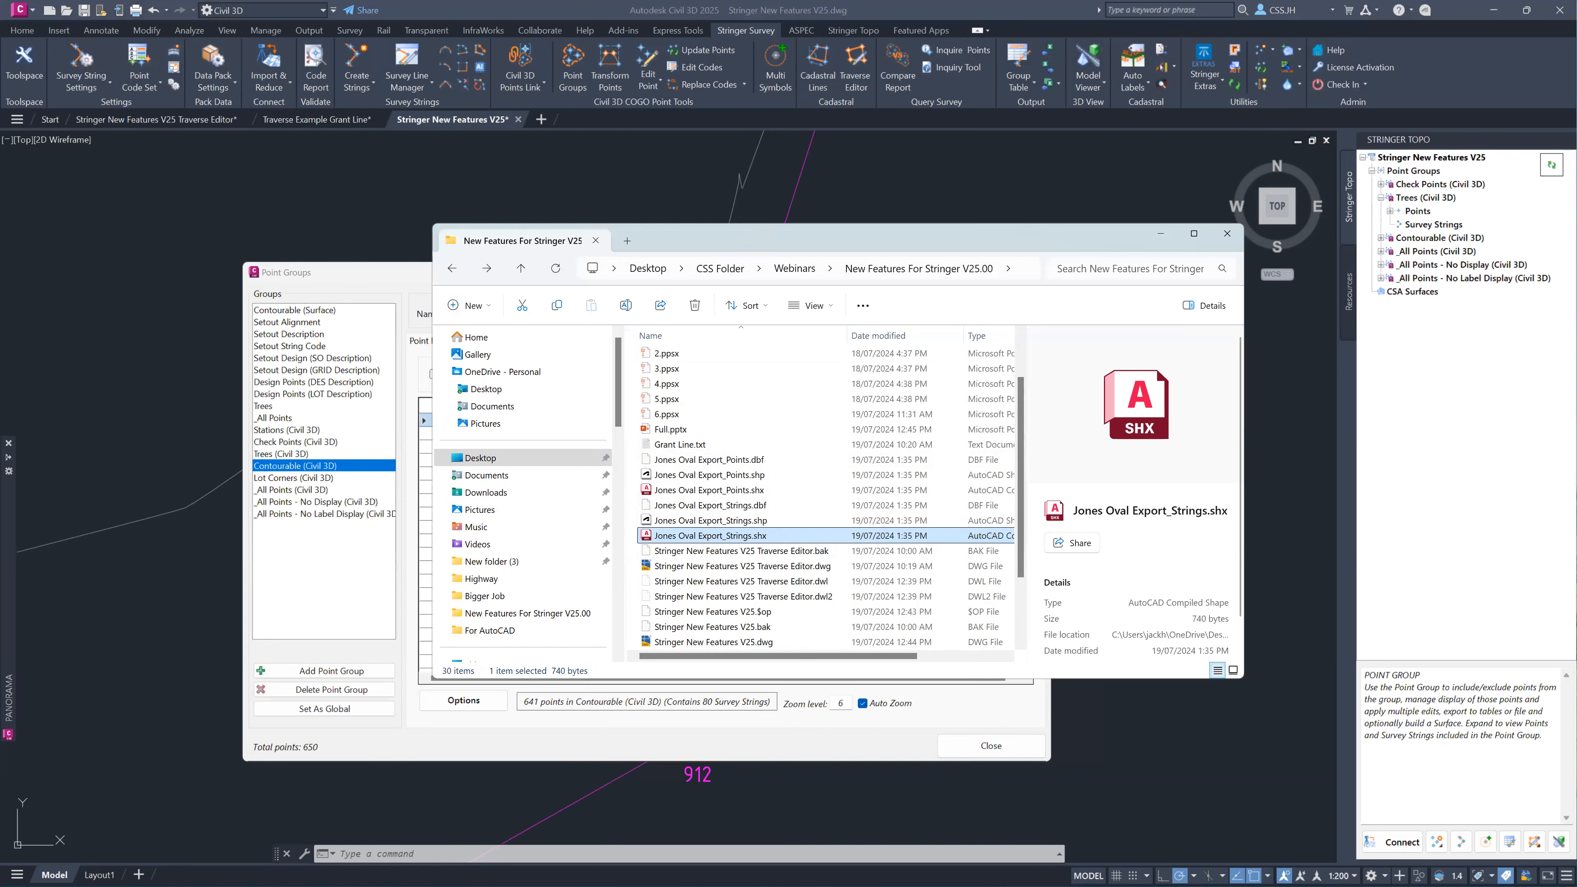
click(33, 329)
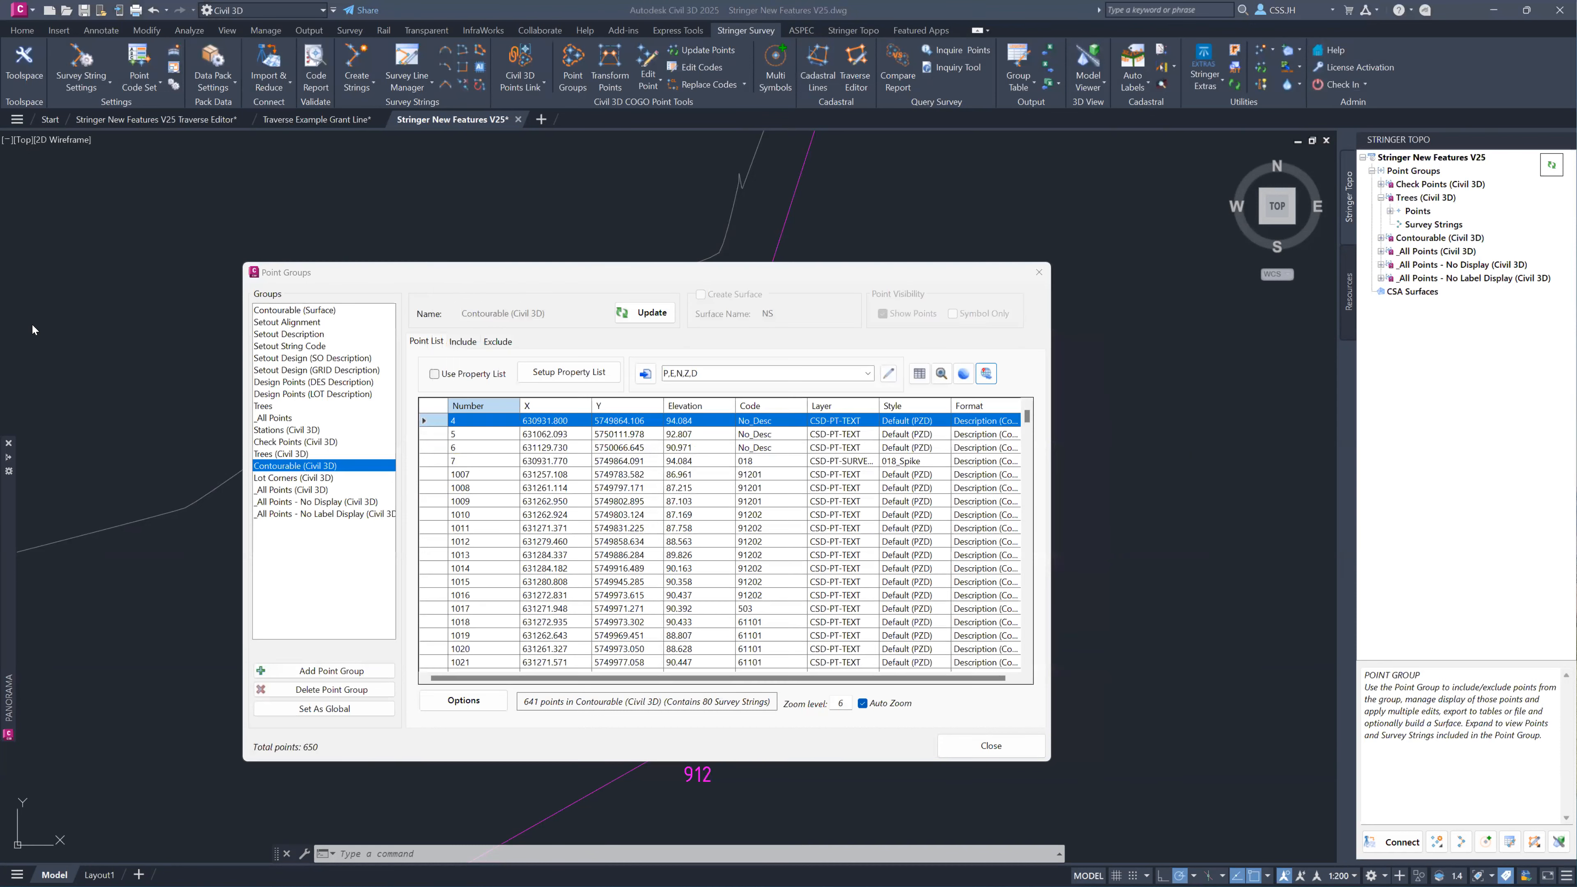
click(1037, 274)
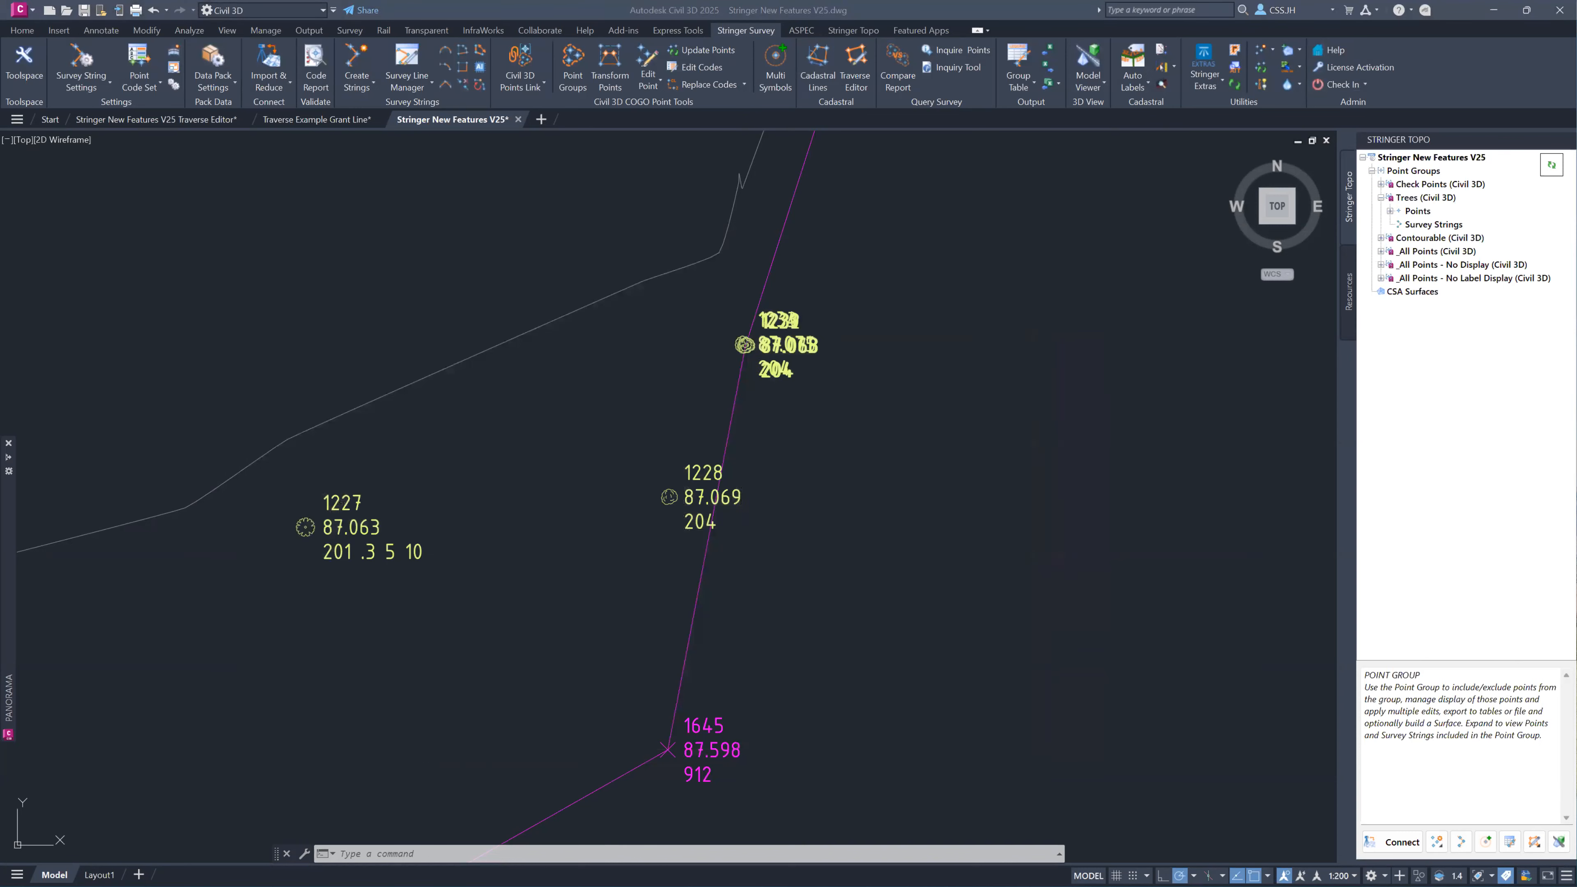
Create a new blank drawing.
click(49, 119)
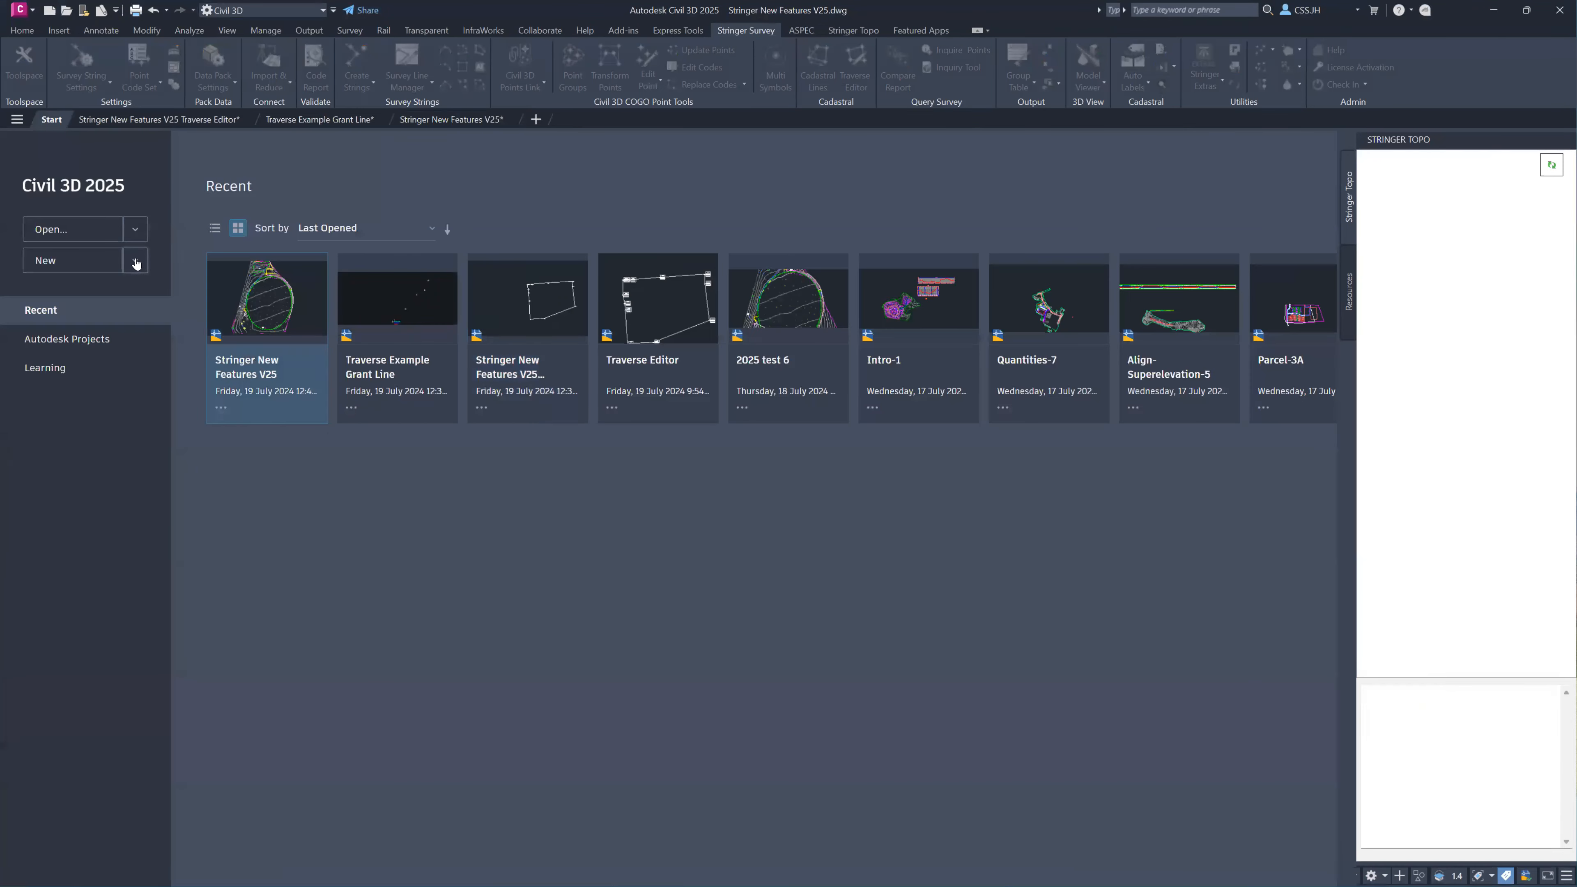
click(135, 260)
click(106, 310)
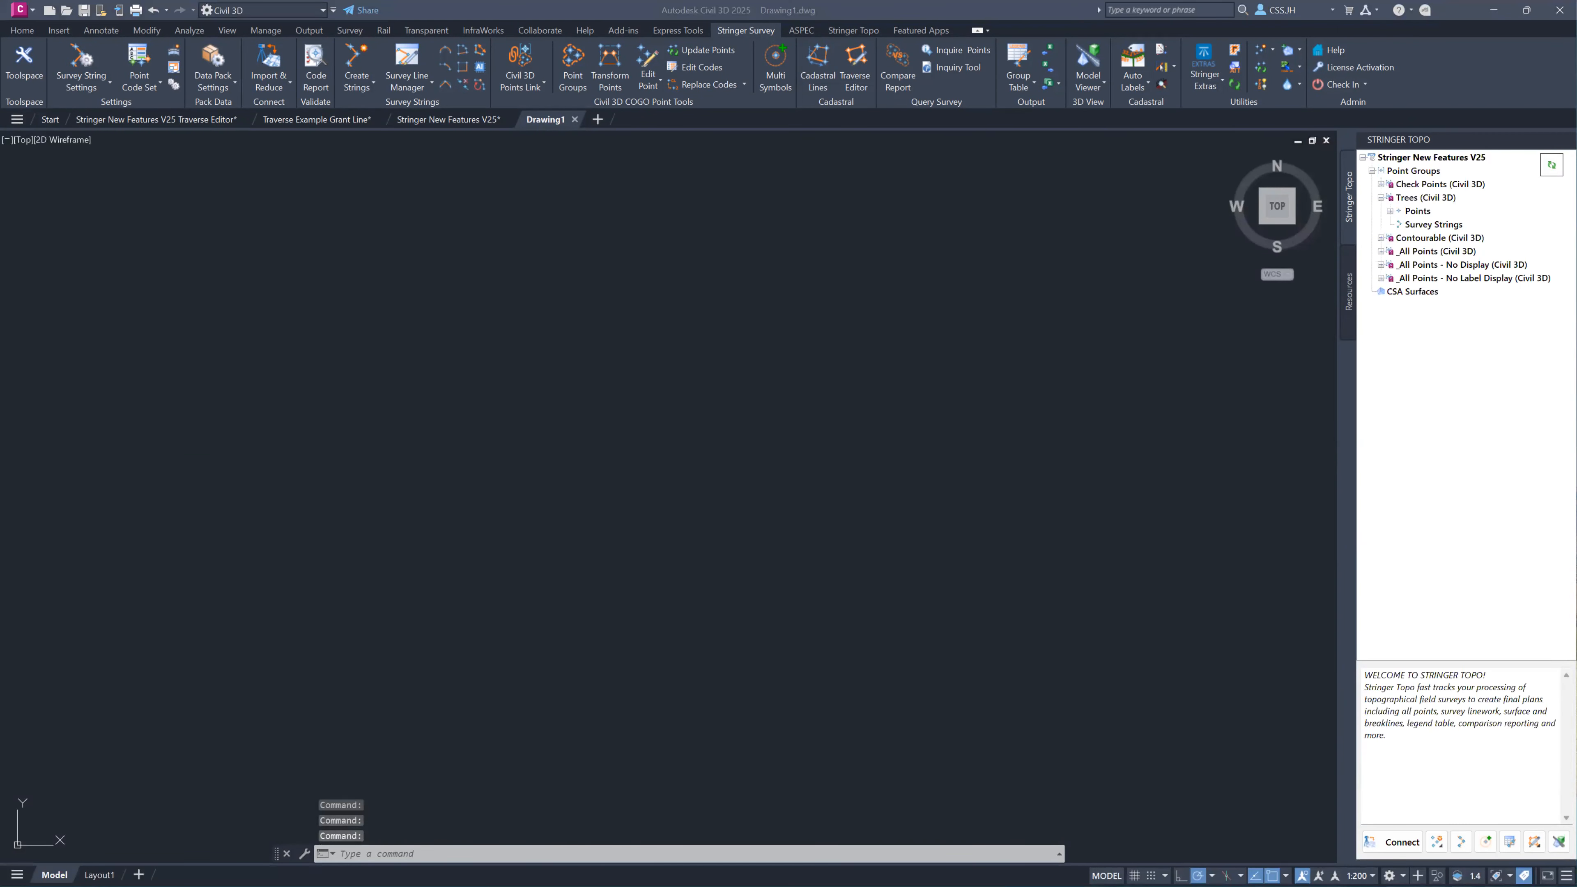
Import all six Jones Oval Export points and strings files from File Explorer into the new drawing.
key(alt+Tab)
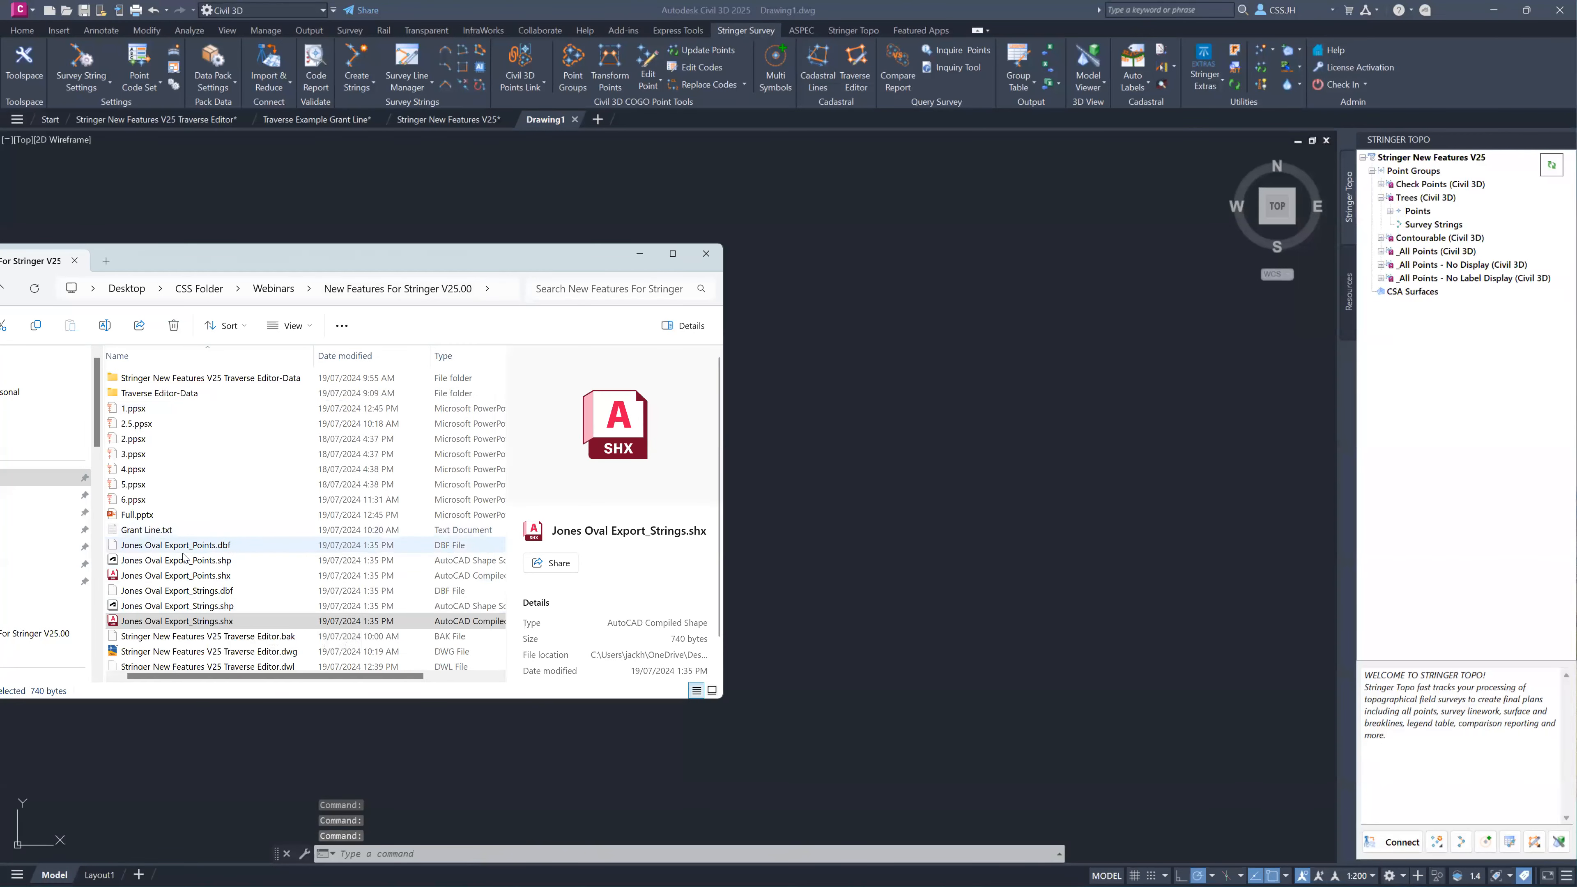
click(187, 545)
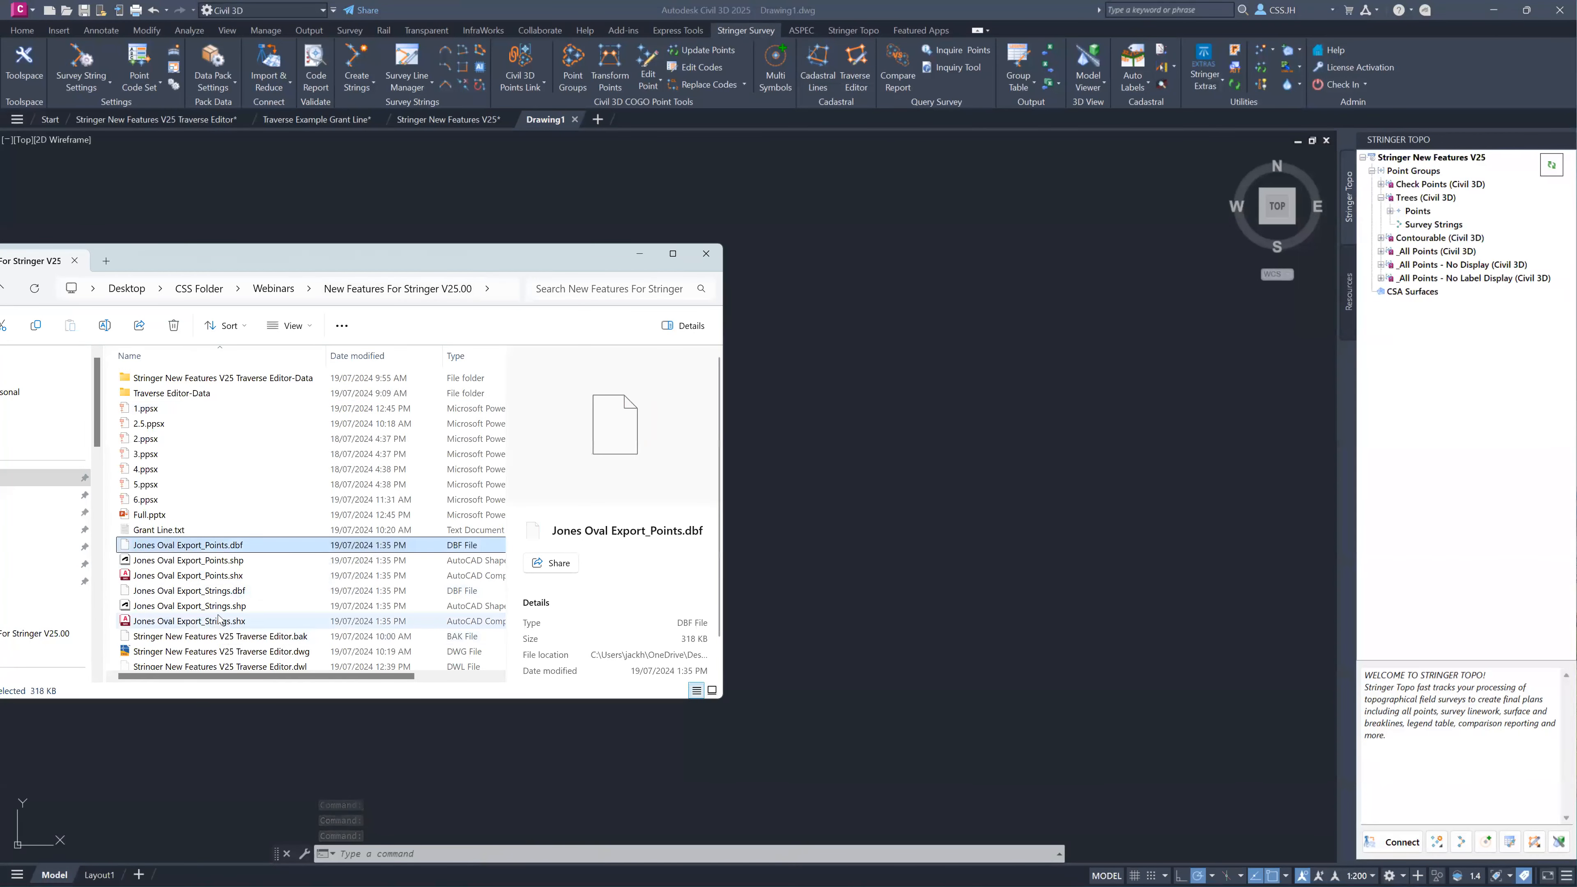
shift+click(189, 621)
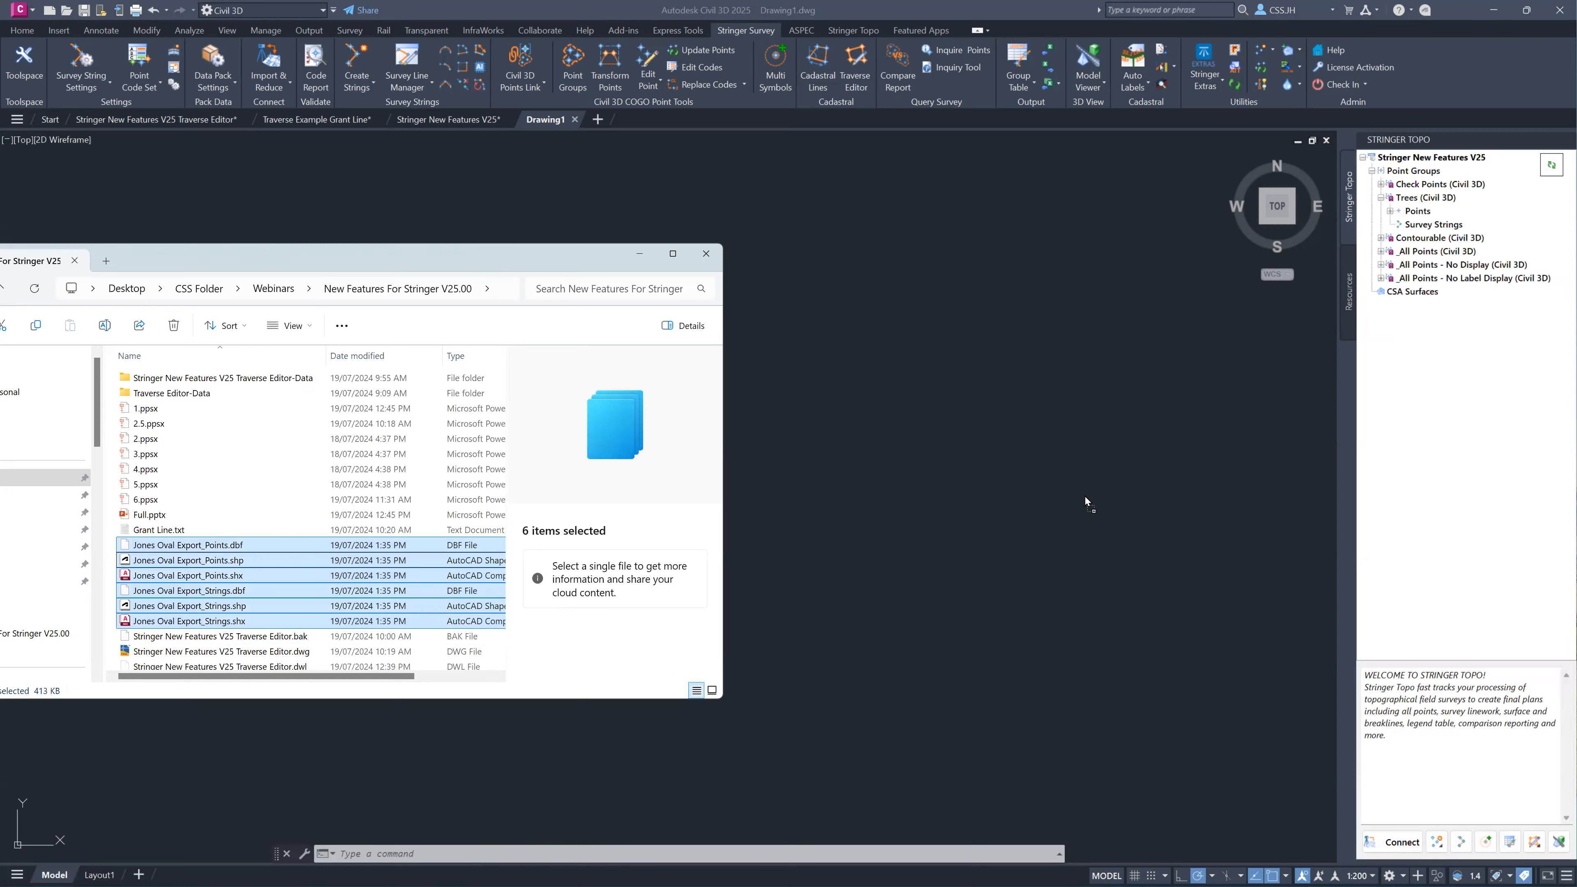
drag(1085, 501, 1059, 513)
middle_click(856, 434)
middle_click(856, 434)
middle_drag(593, 537, 620, 500)
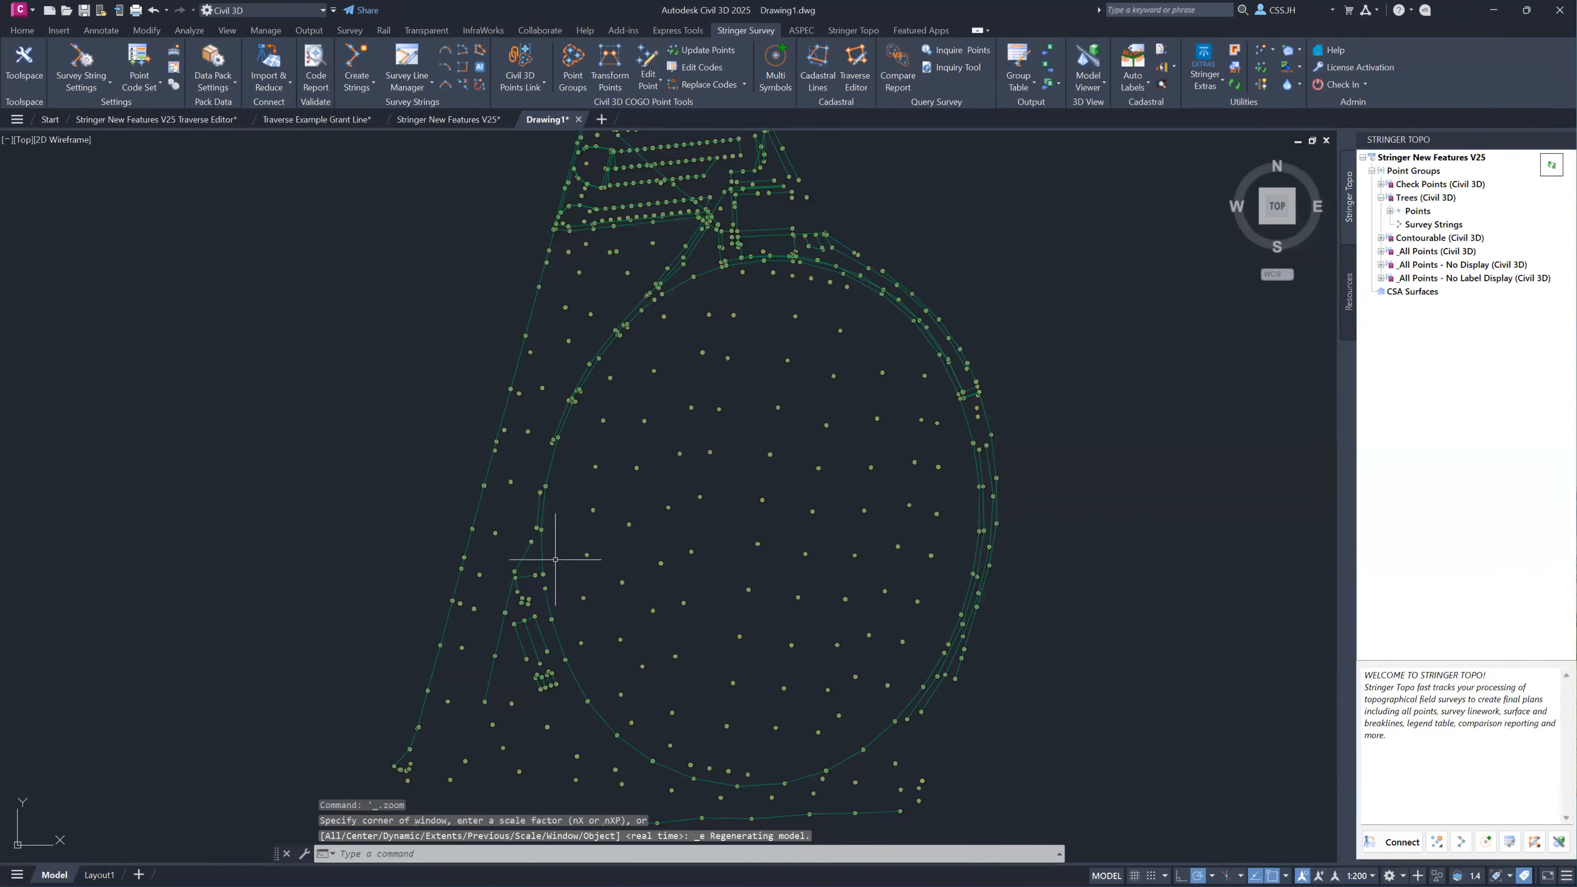
click(542, 552)
key(Escape)
key(Escape)
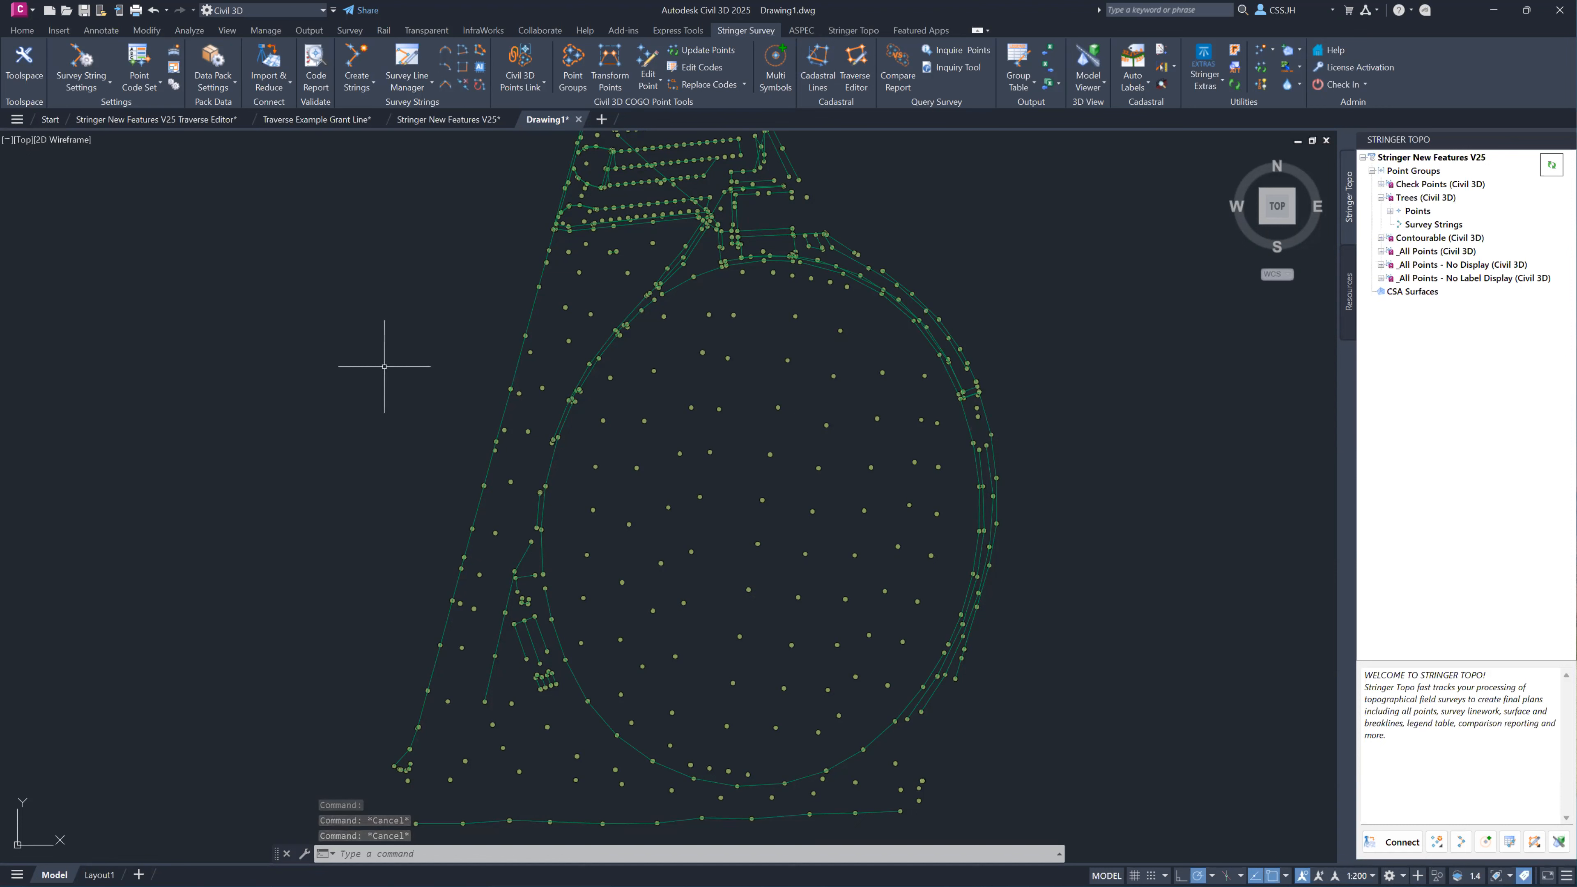
Return to the Stringer New Features V25 drawing and launch Stringer Topo there.
click(461, 123)
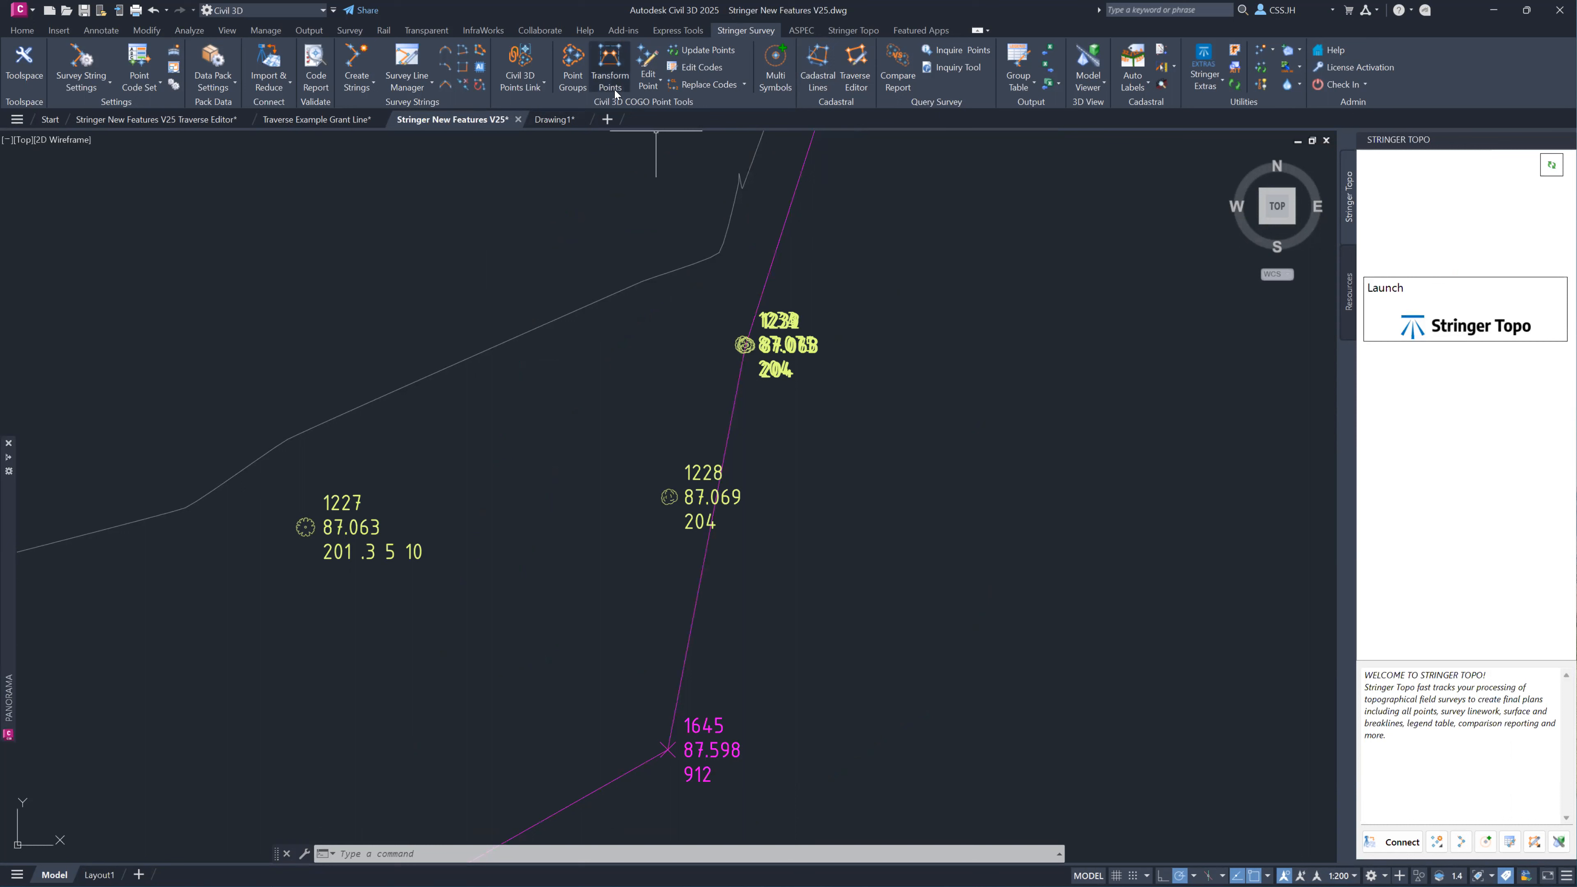
click(649, 86)
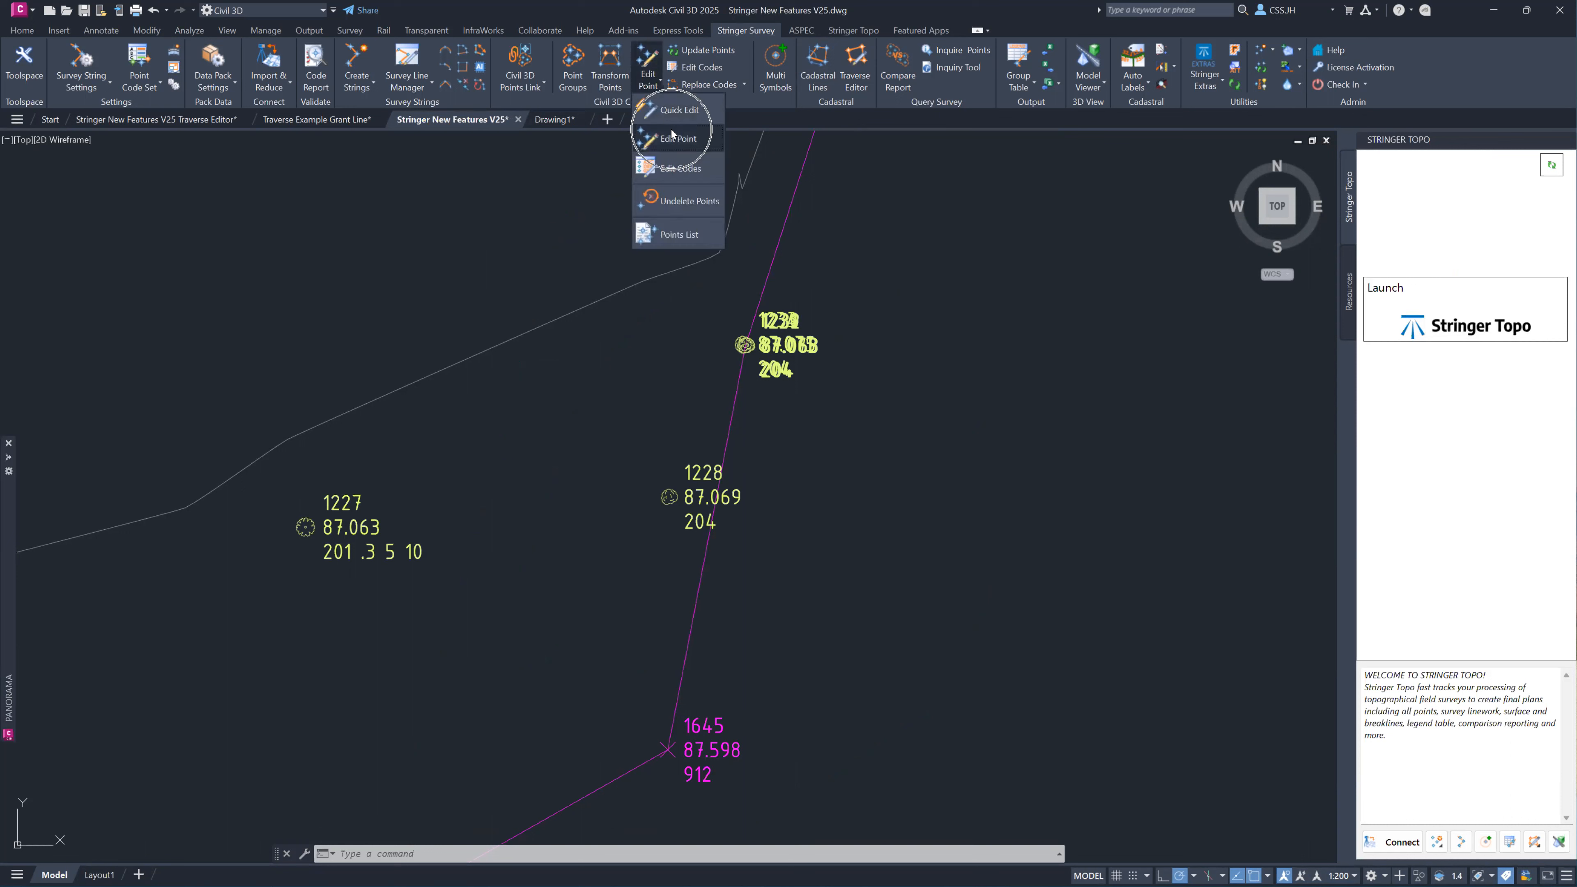
click(1094, 304)
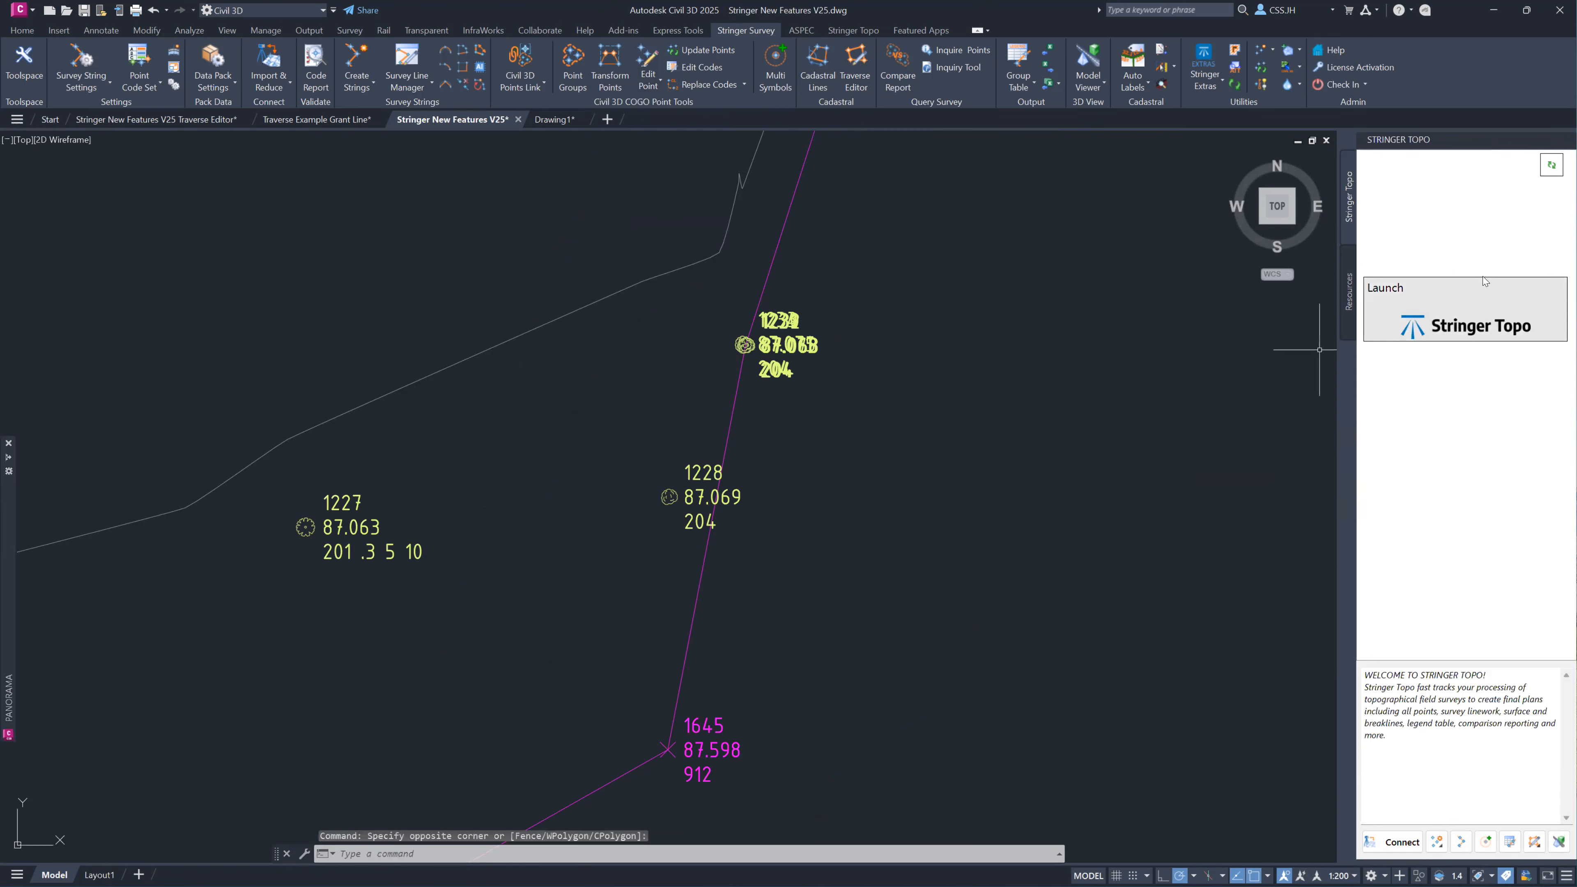
click(1455, 325)
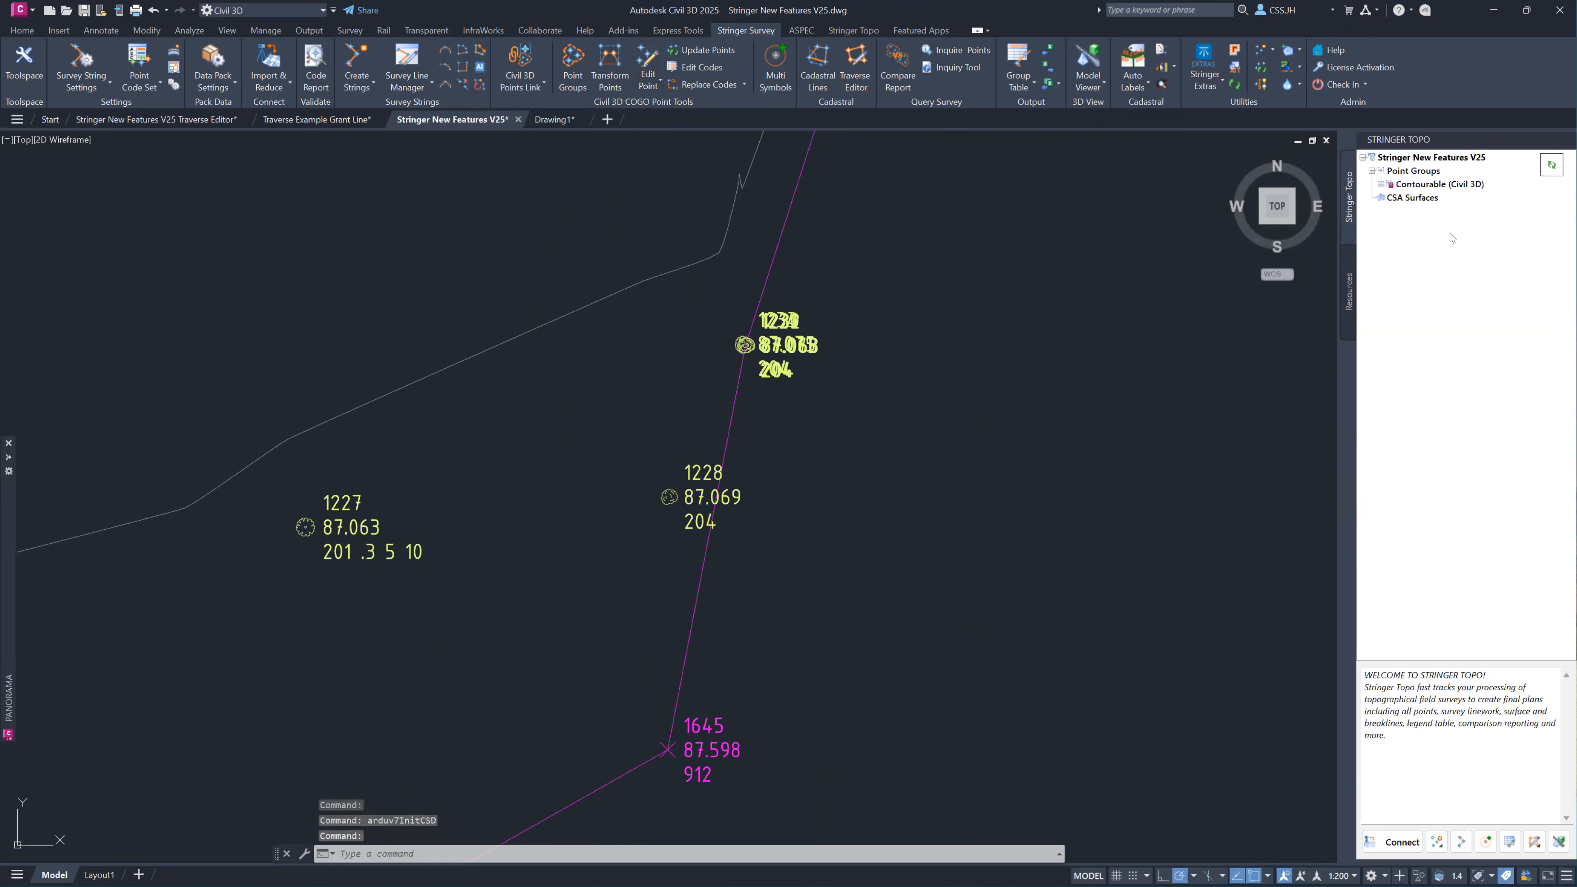
Open the points list of the Contourable (Civil 3D) point group in Stringer Topo.
right_click(1412, 174)
right_click(1397, 183)
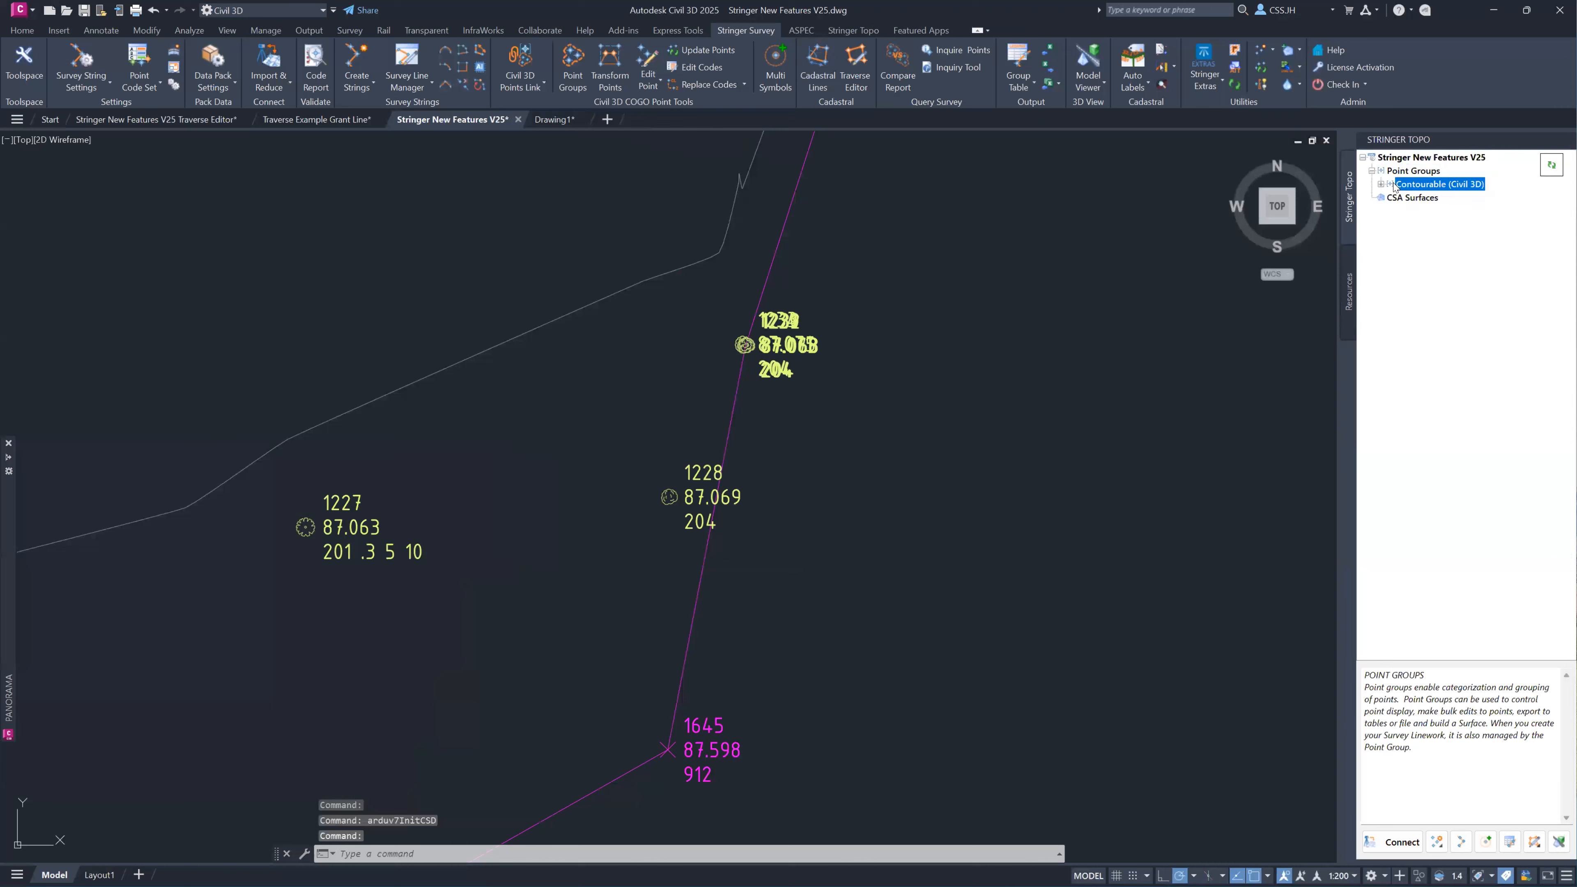
click(1432, 194)
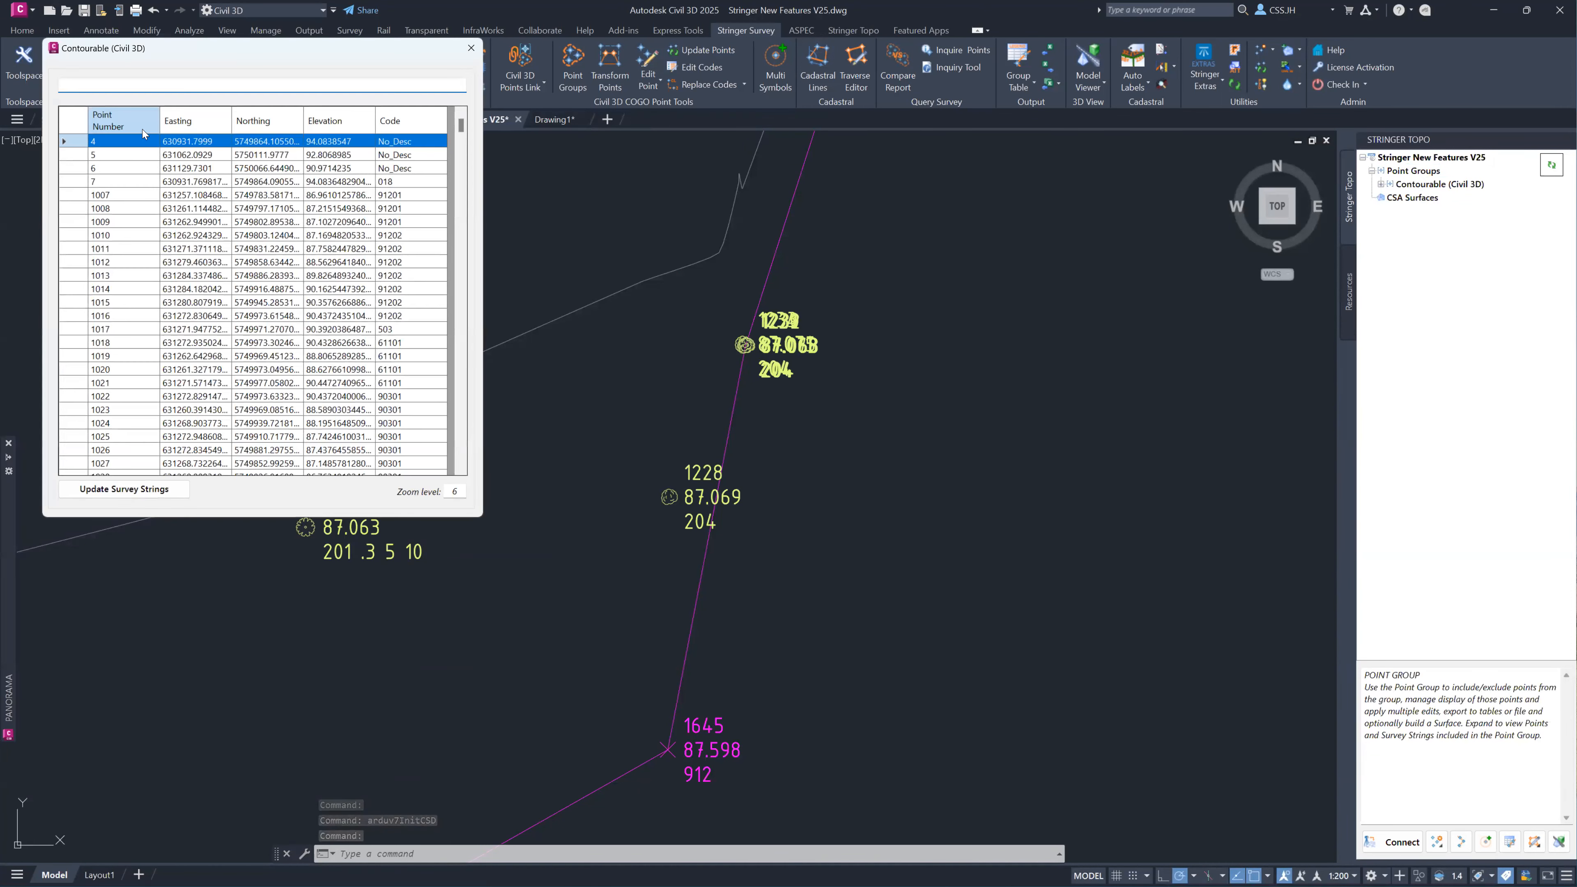
Close the Contourable points list and review the 2D transformation options for COGO points in the Point Groups editor, leaving the points unedited.
click(472, 49)
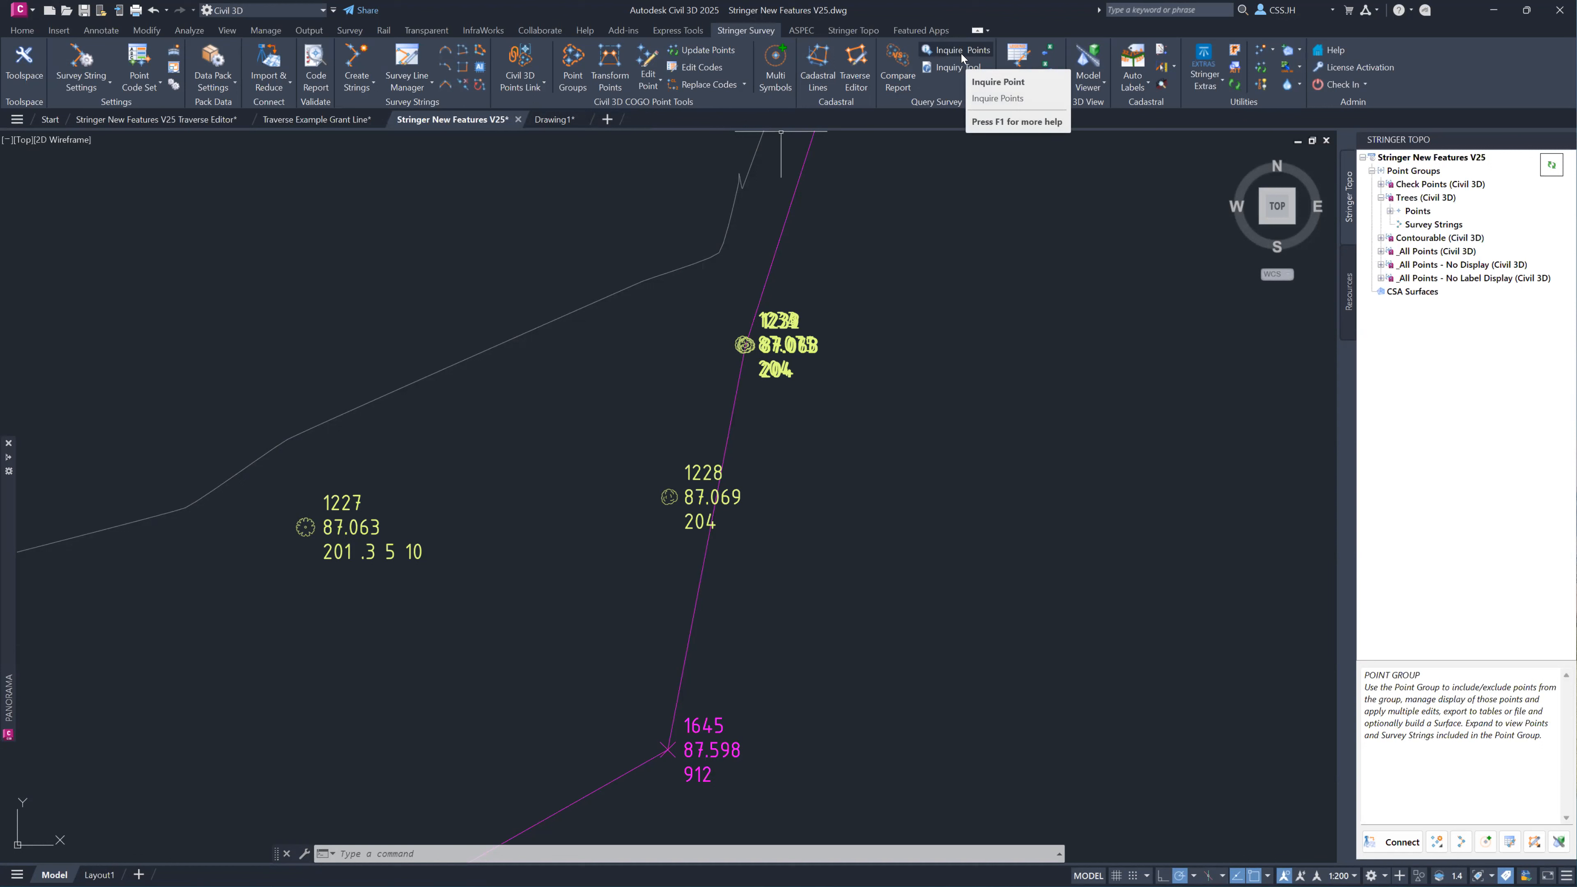
click(574, 62)
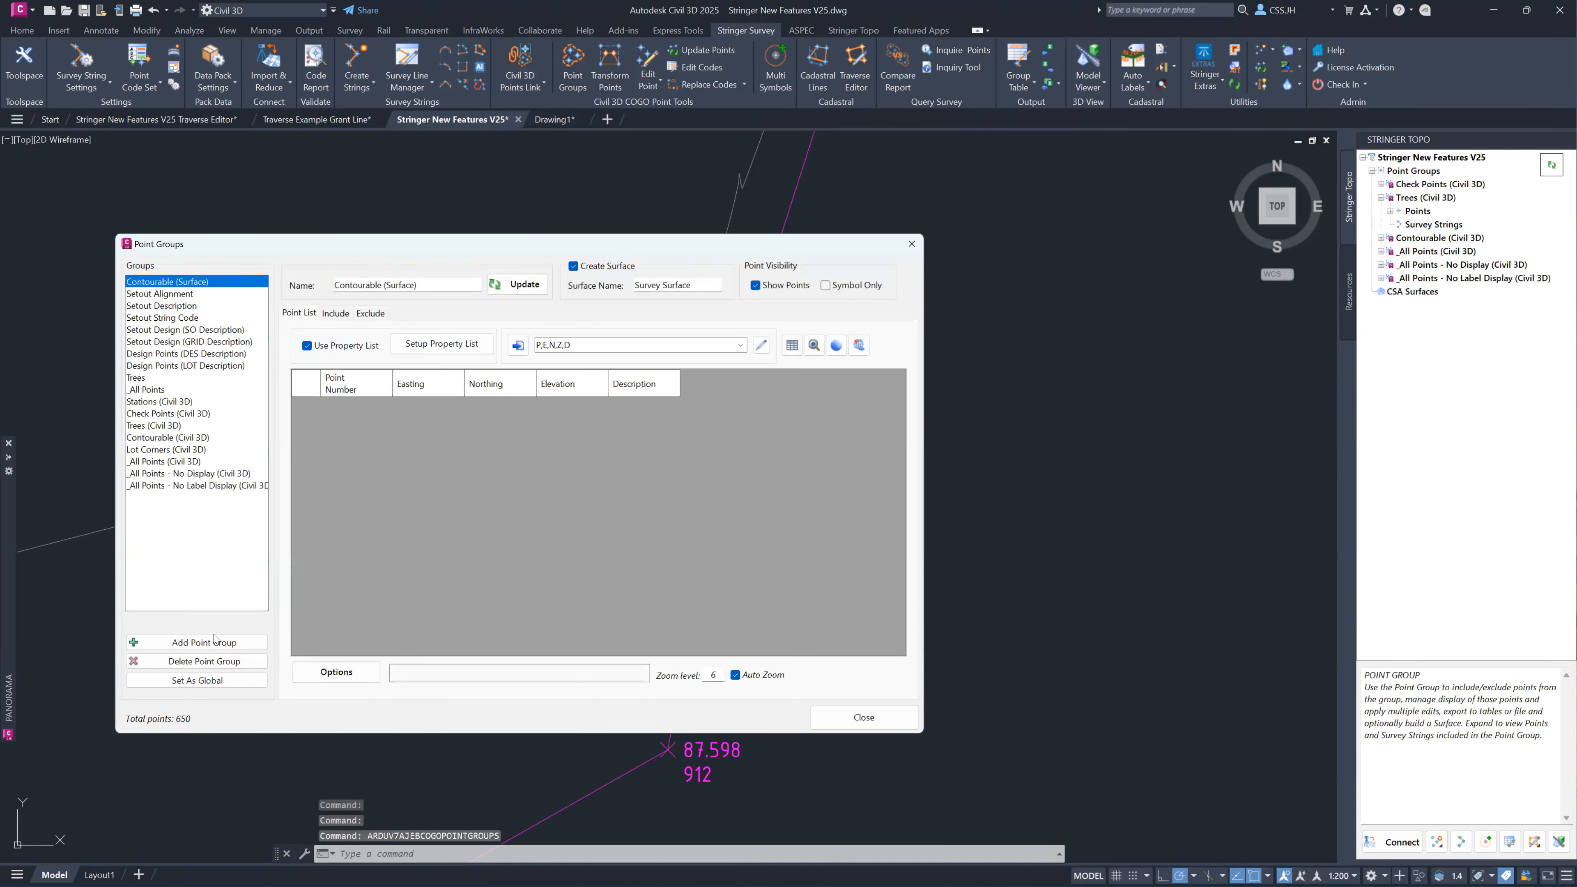
click(336, 671)
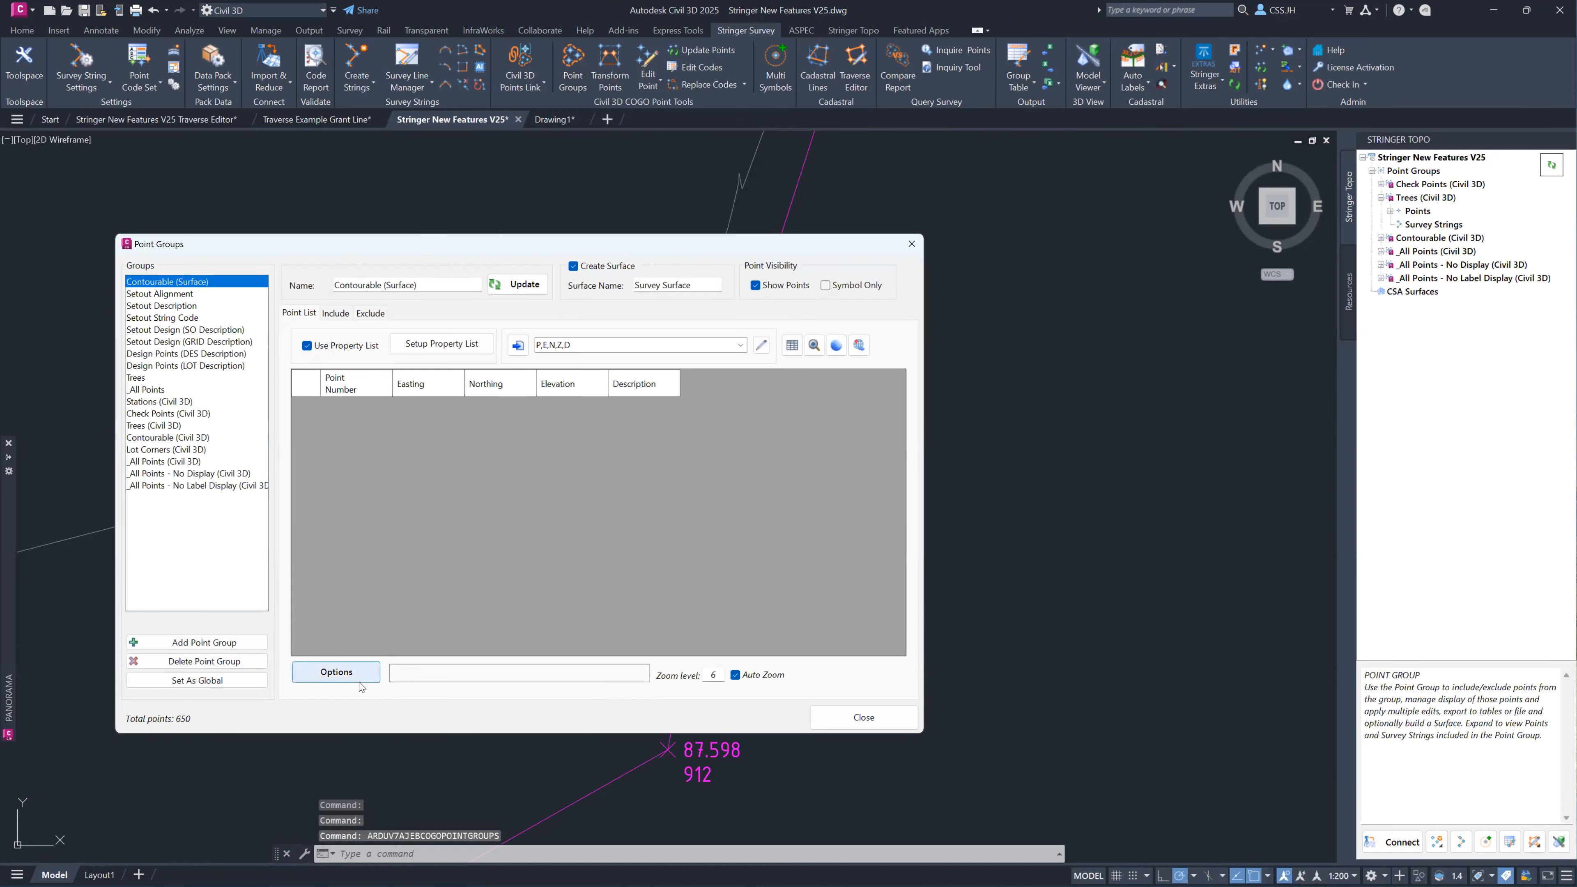
mouse_move(427, 759)
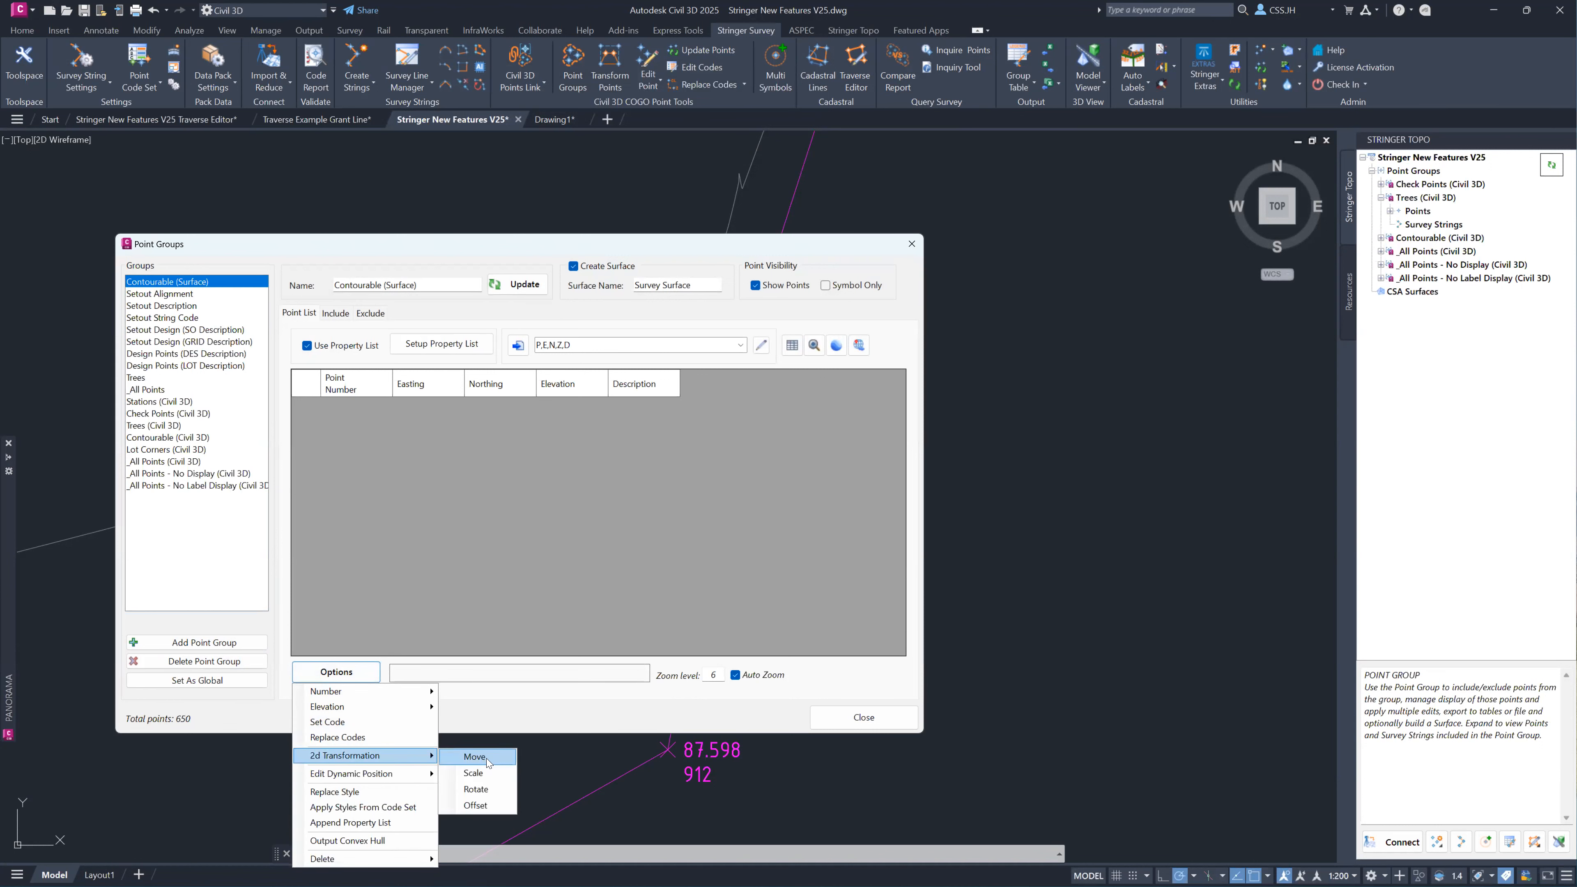
click(824, 709)
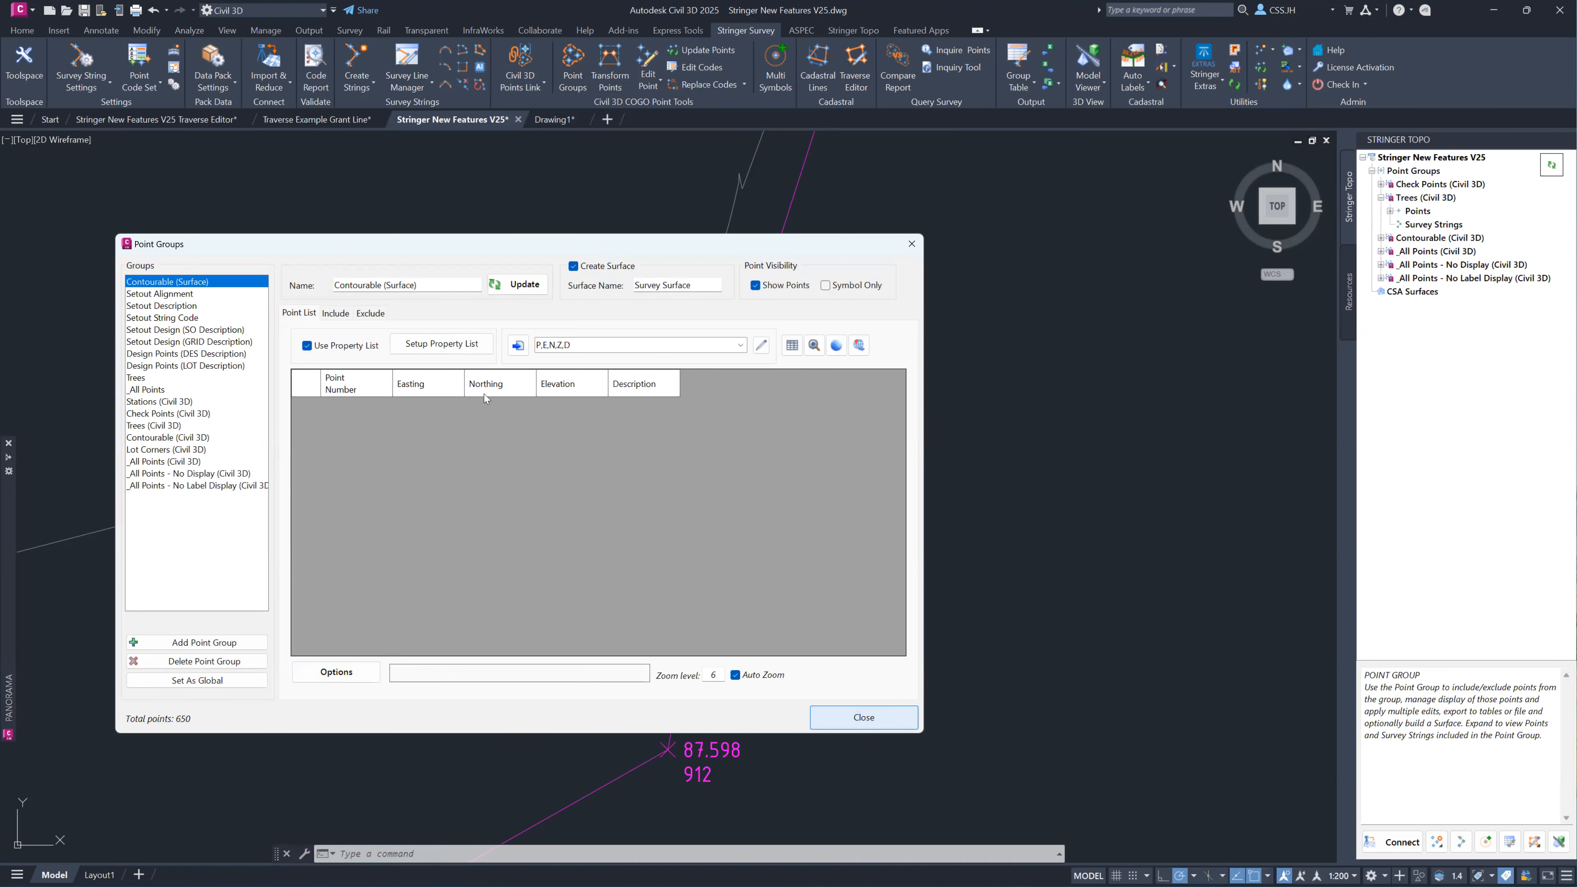
click(848, 714)
scroll(449, 384, down, 5)
middle_drag(427, 267, 666, 500)
scroll(668, 507, down, 1)
scroll(667, 506, down, 2)
mouse_move(516, 275)
middle_down()
mouse_move(694, 525)
mouse_move(701, 589)
middle_up()
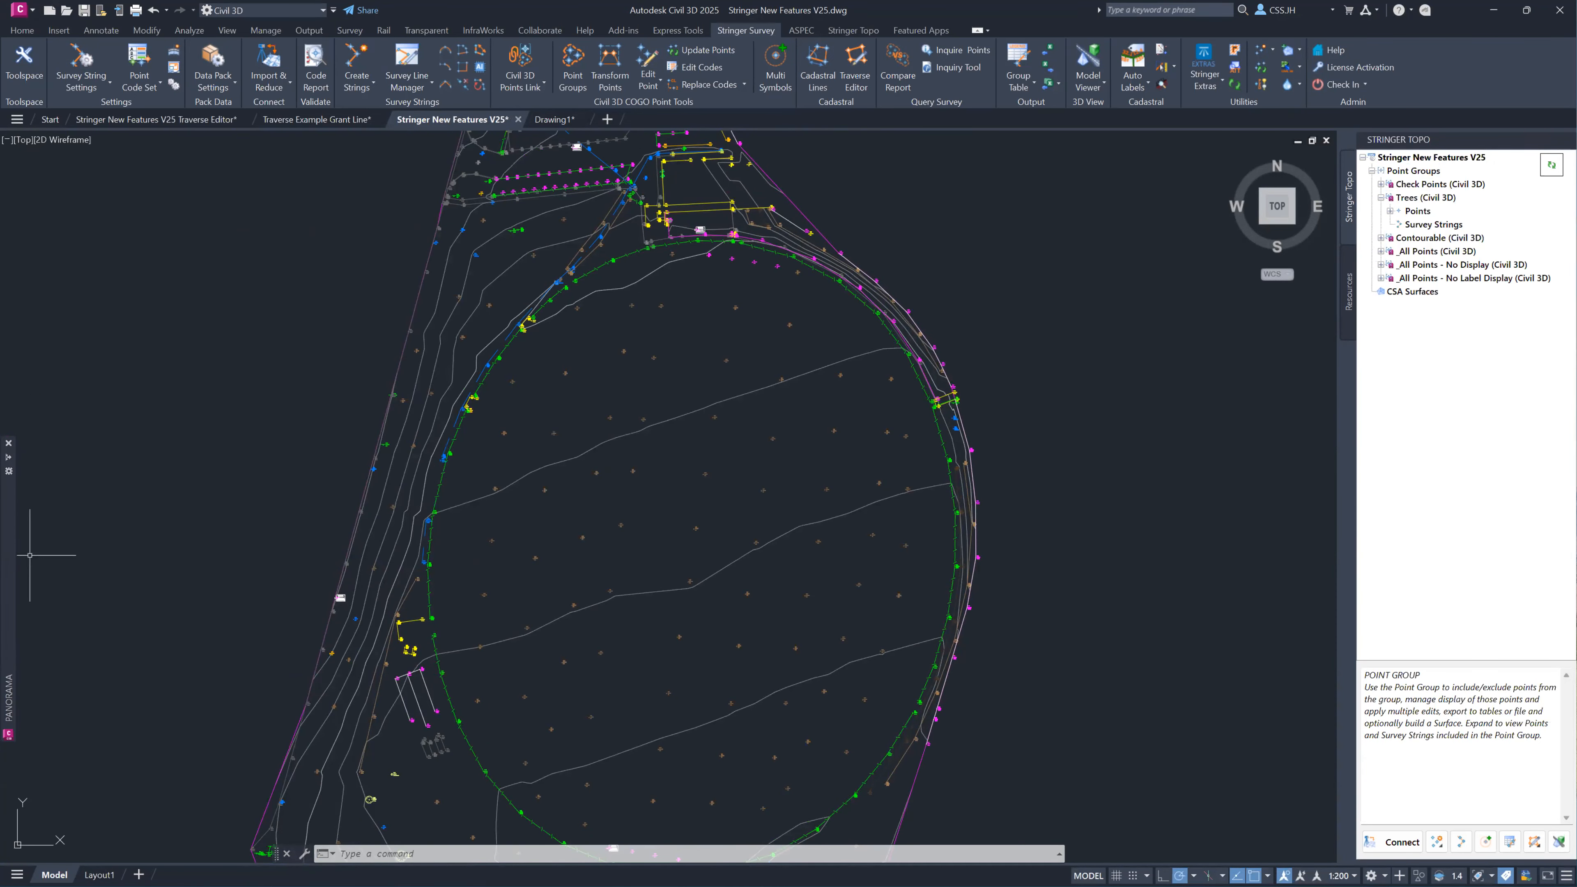
Switch to the webinar slide show and present its closing thank-you and questions slide in full screen.
key(alt+Tab)
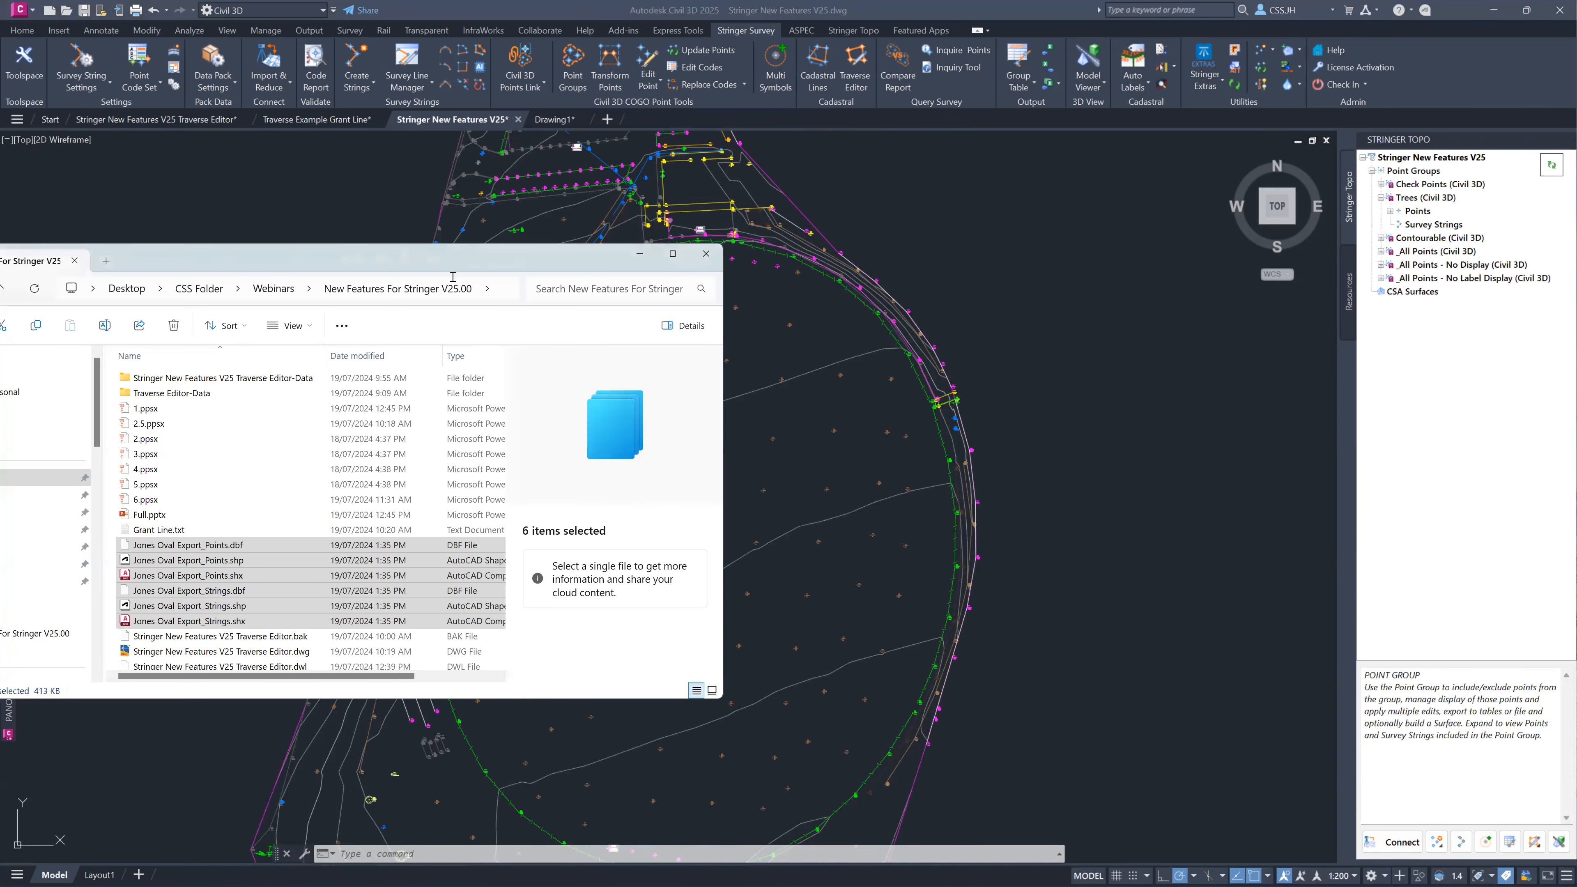
key(alt+Tab)
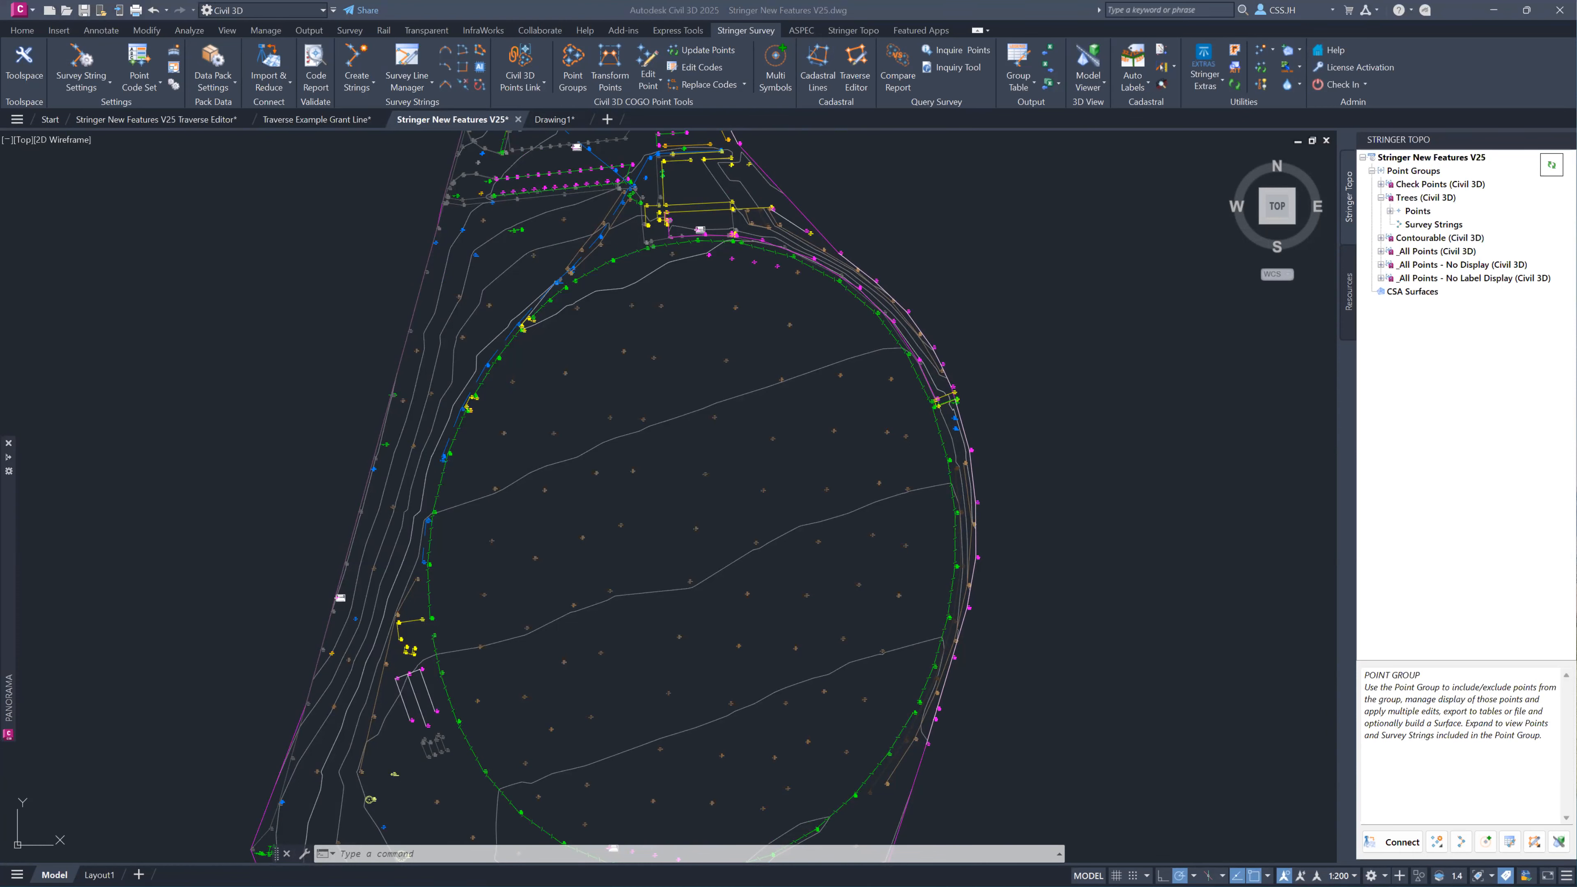
key(shift+F5)
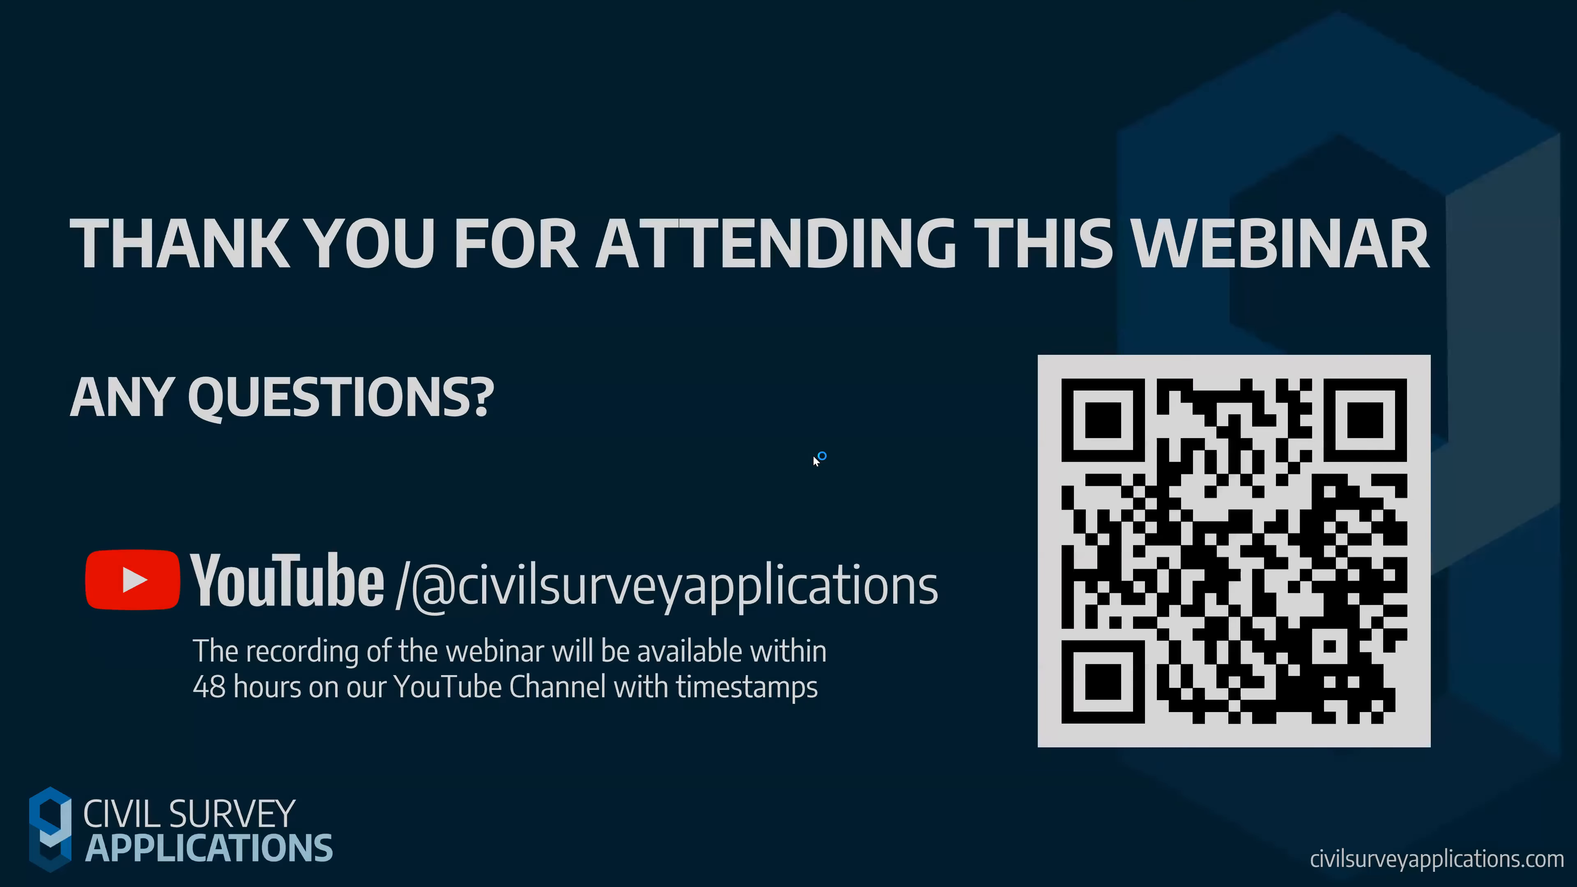